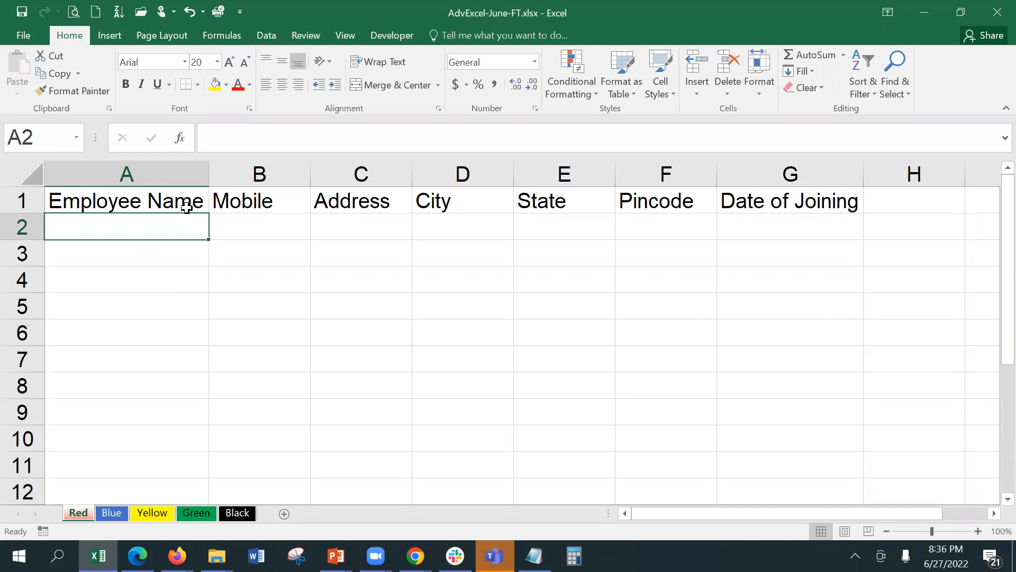
Enter three slightly different spellings of one employee's name in A2, A3 and A4.
text(S)
key(BackSpace)
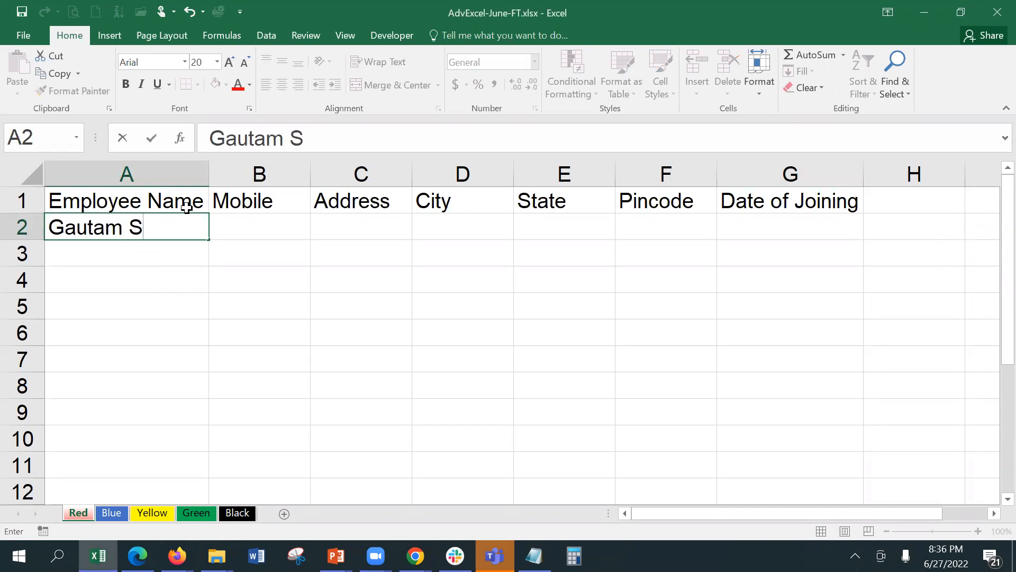
key(Return)
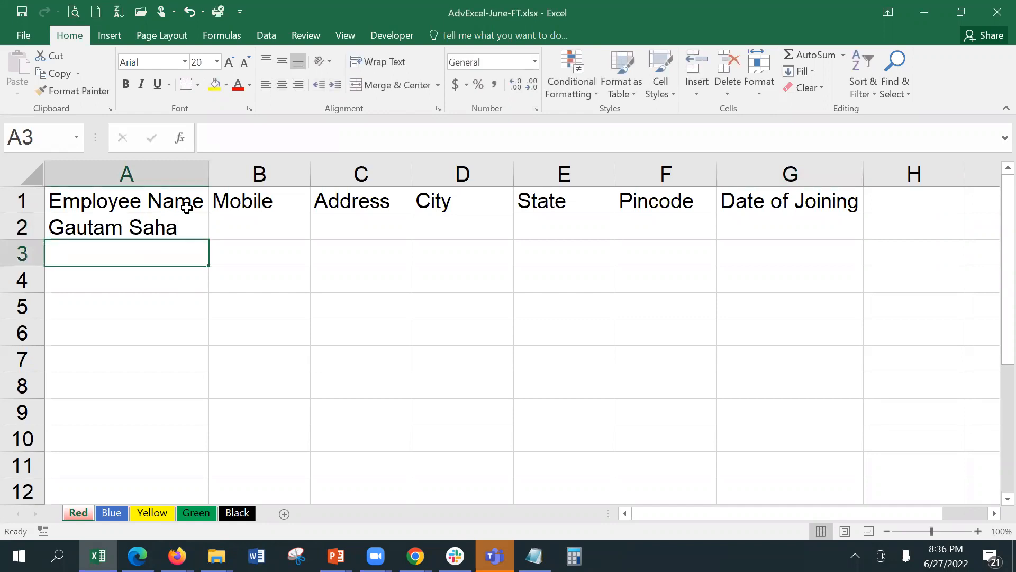
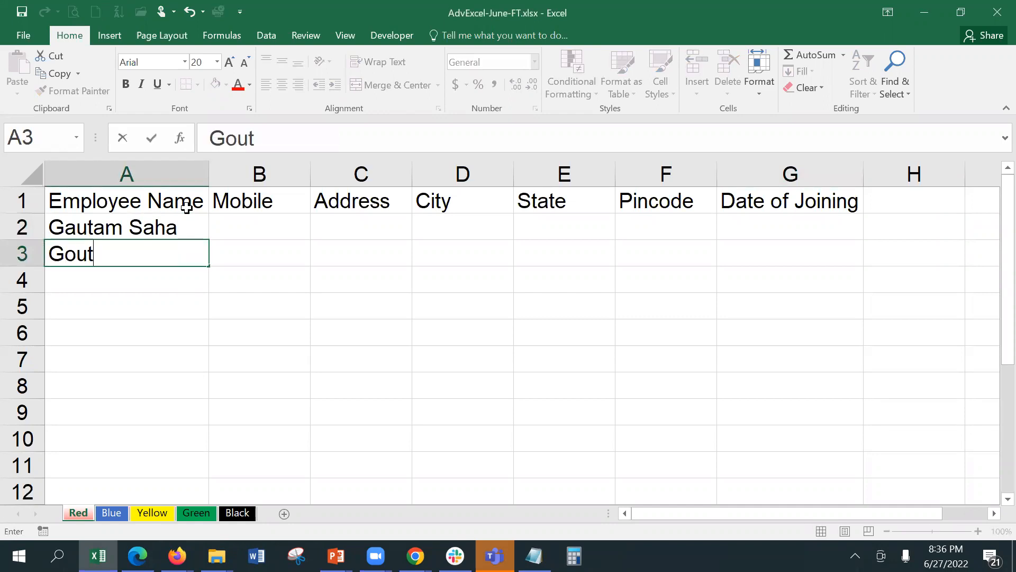
key(ctrl+Return)
key(Down)
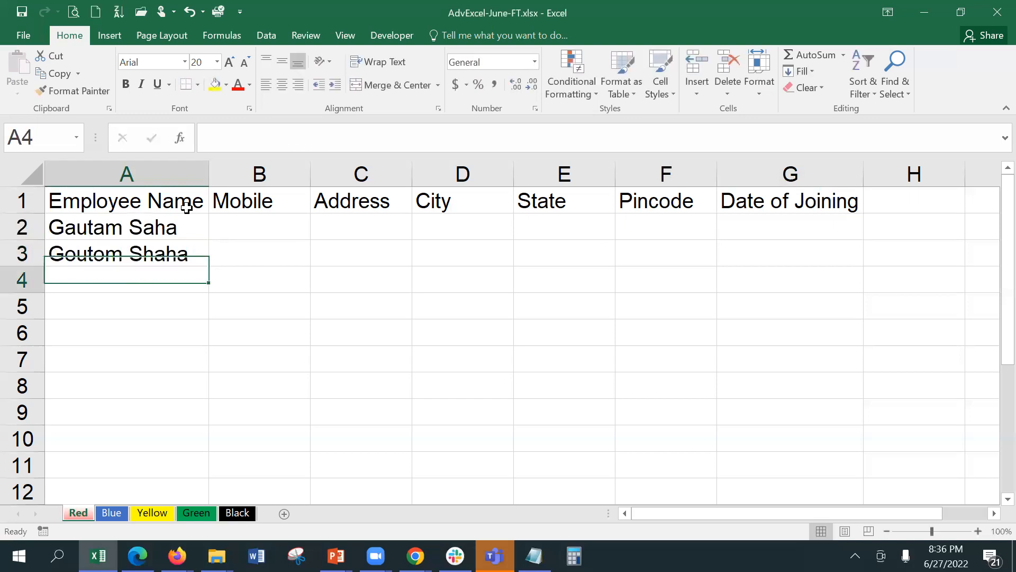
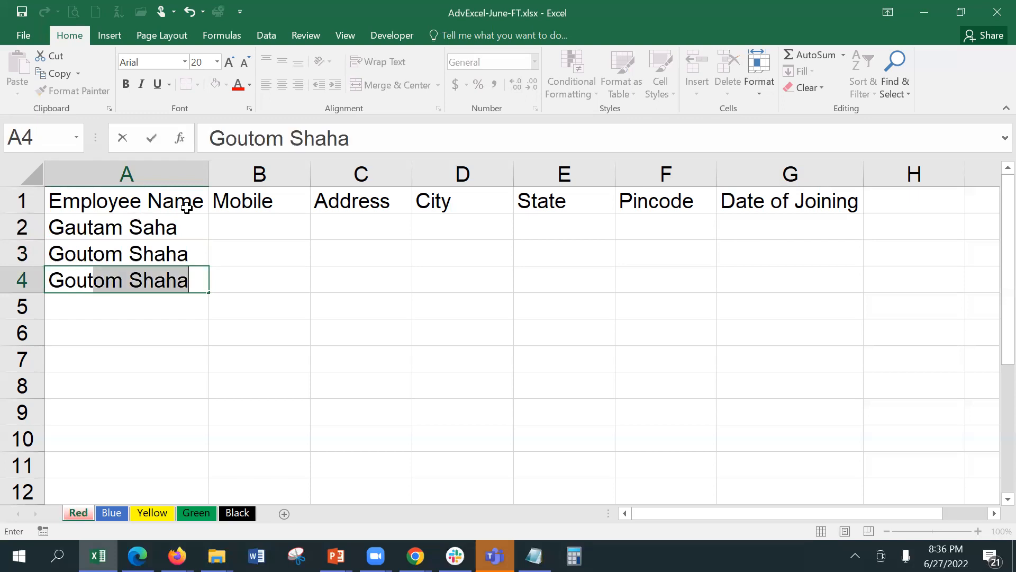
key(Return)
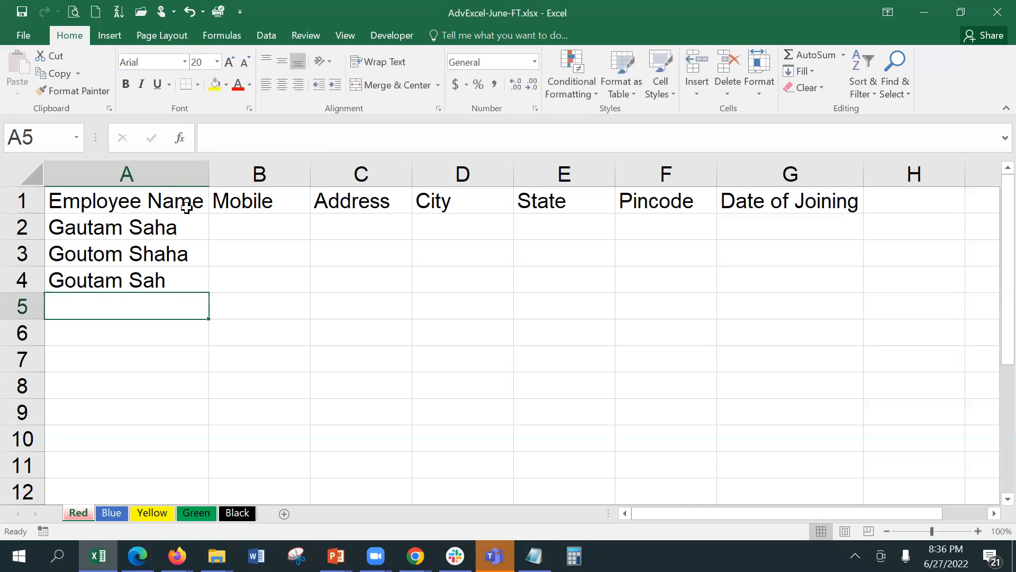
key(Up)
key(Up)
key(Up)
key(Right)
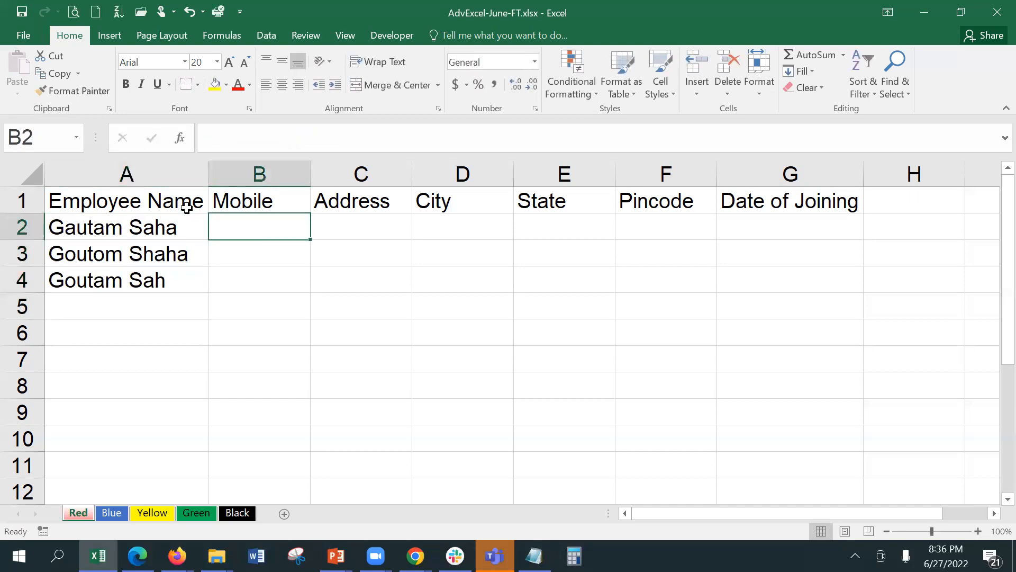
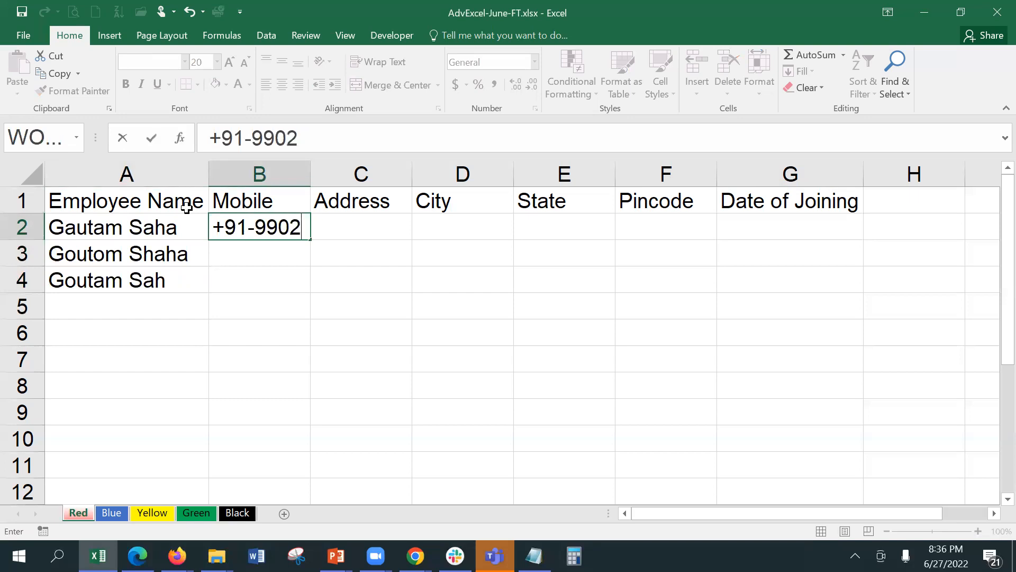
Enter the first employee's mobile number, address Main Road and city Kolkata in row 2.
key(Tab)
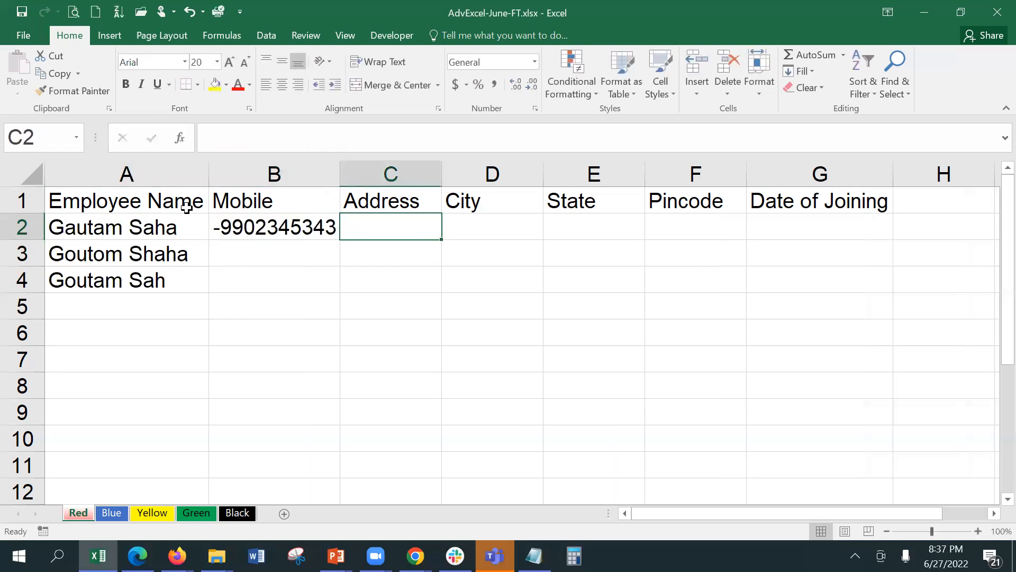
text(A)
key(BackSpace)
text(Main Road)
key(Tab)
text(Ko)
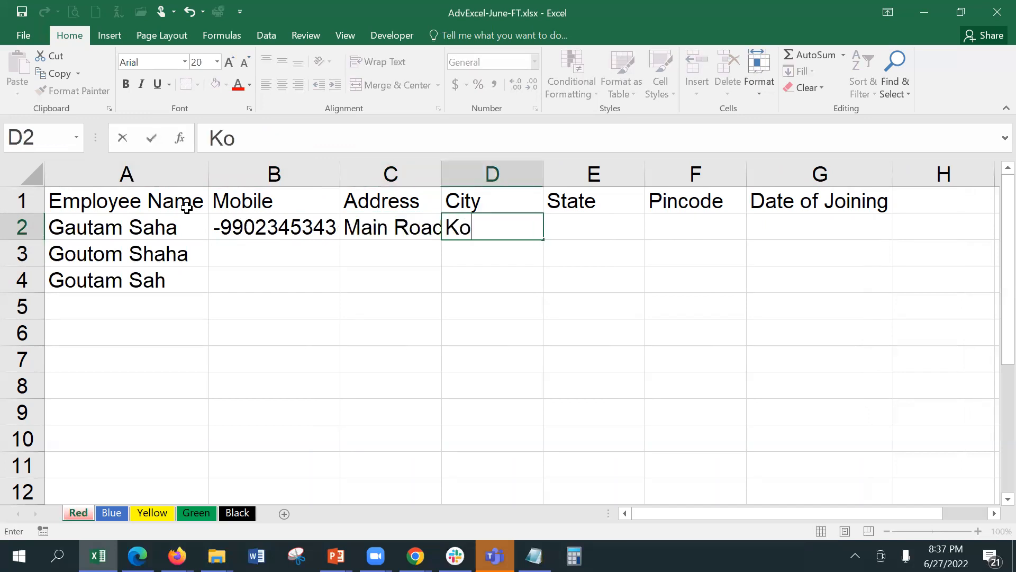
text(lkata)
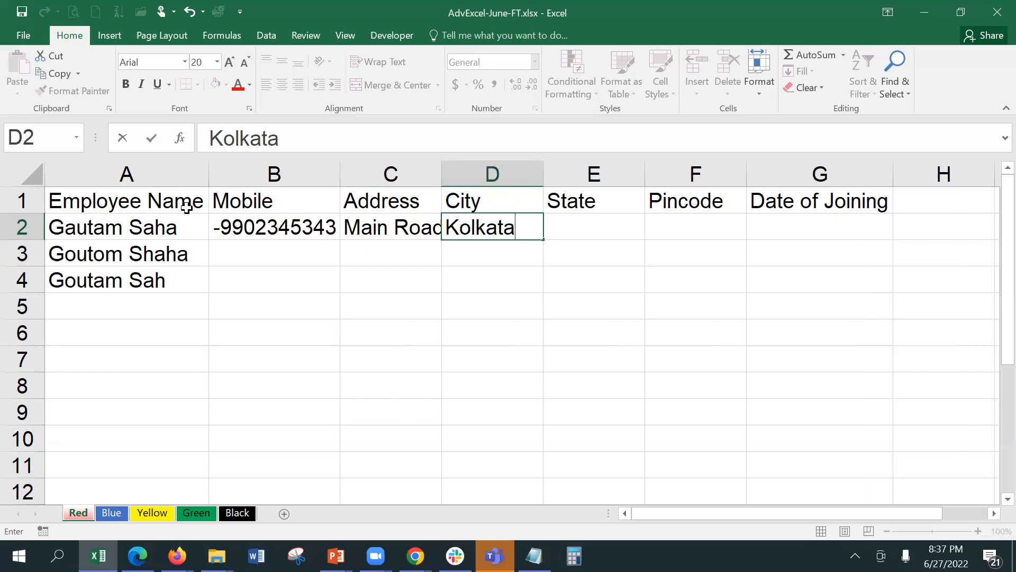
key(Return)
key(Up)
key(Right)
key(Right)
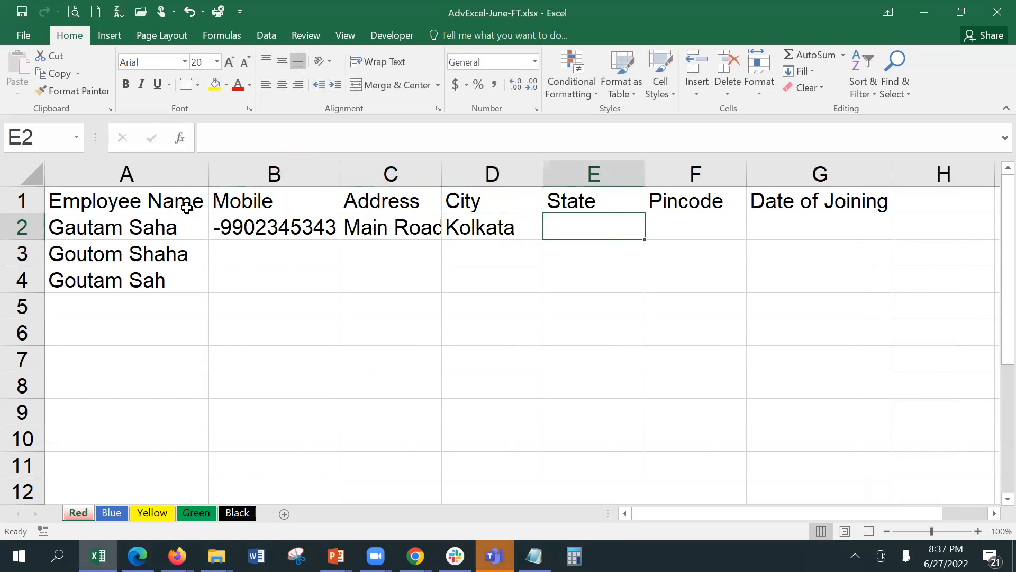
Add state West Bengal, pincode 700032 and joining date 1-Jan-2021 to row 2.
text(West Benga)
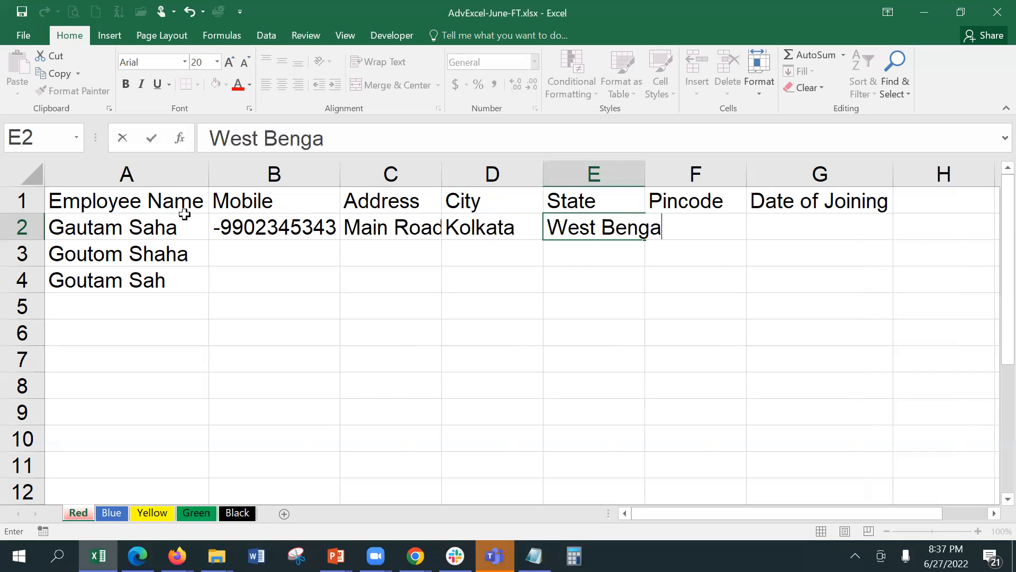
text(l)
key(Tab)
text(700032)
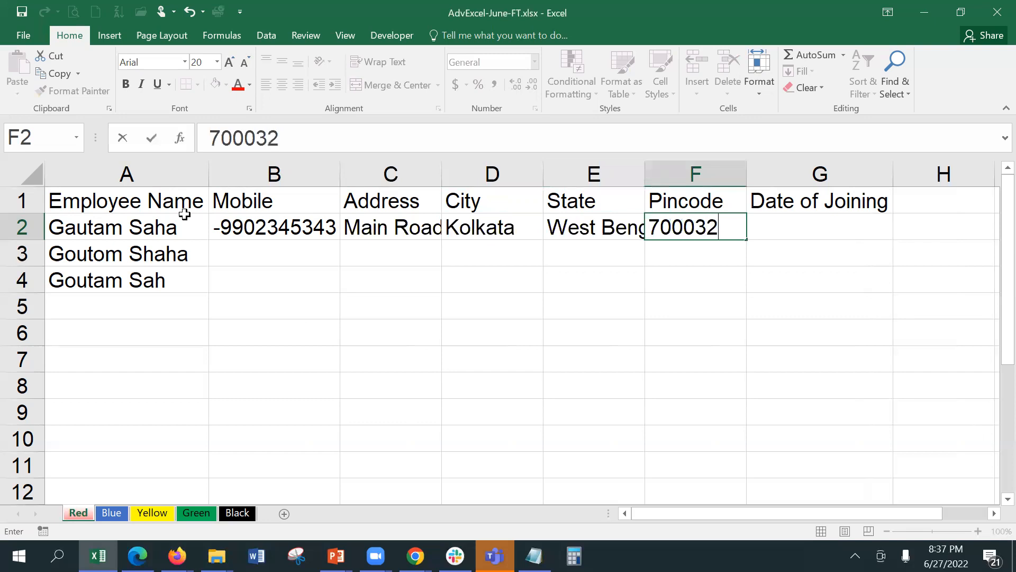
key(Tab)
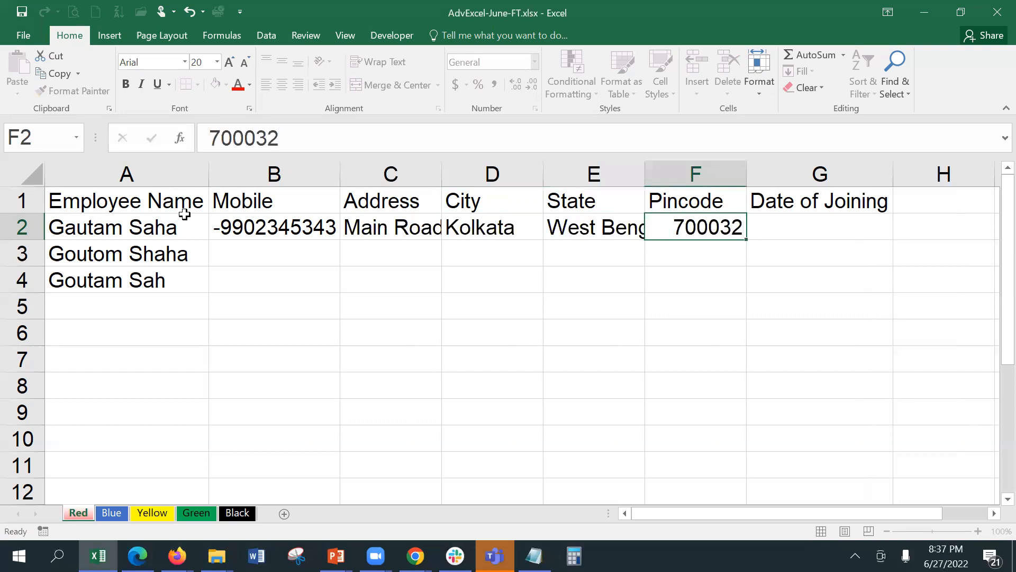
text(1-J)
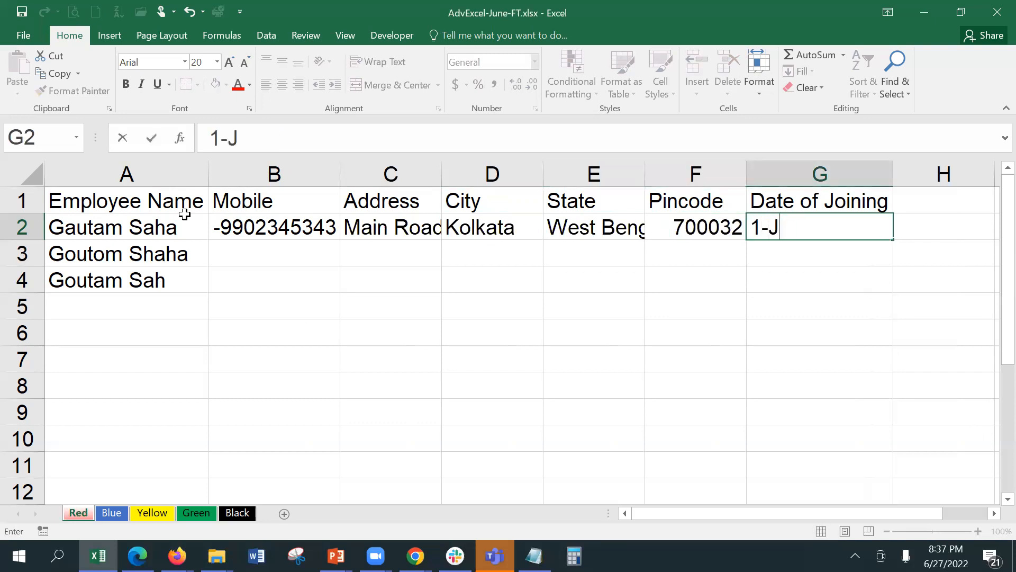
text(an-2021)
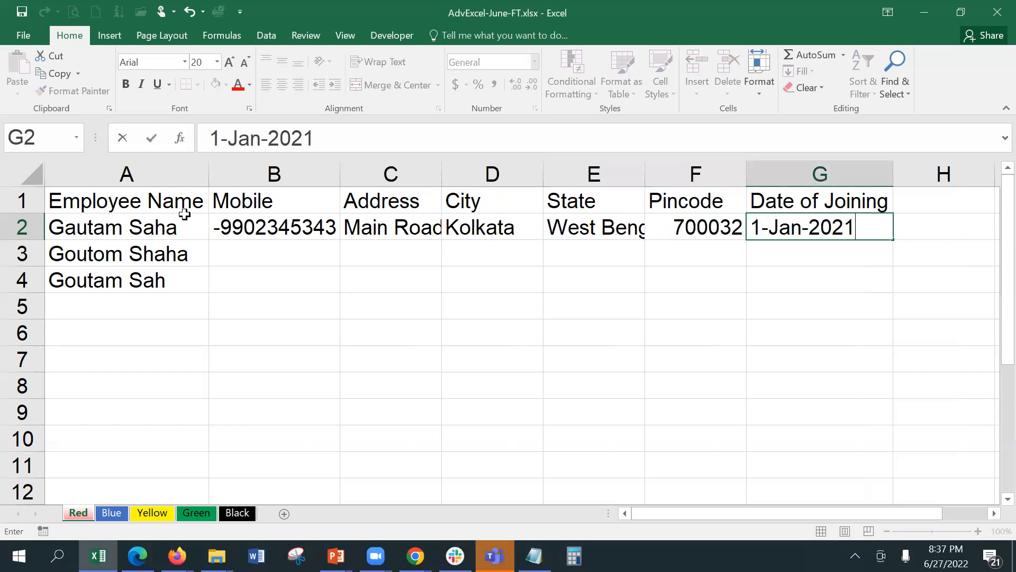
key(Return)
key(Left)
key(Left)
key(Left)
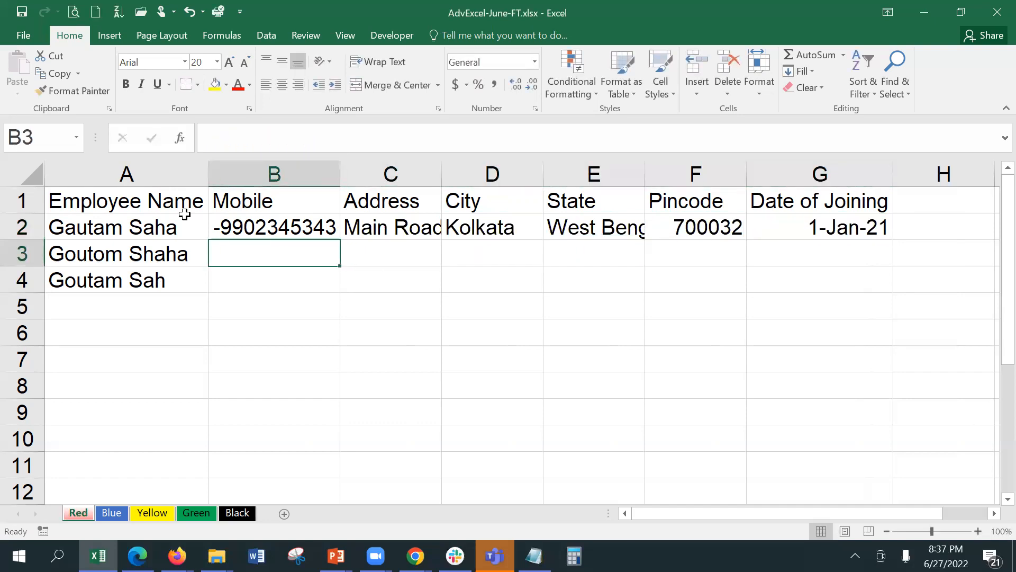
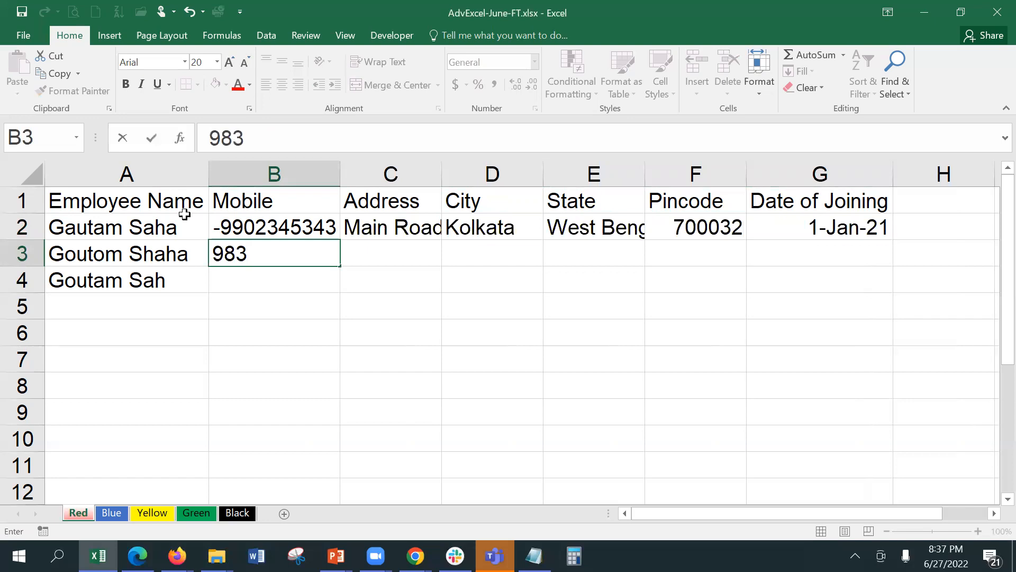
Enter the second employee's mobile number, address MG Rd and city Kolkatta in row 3.
key(Tab)
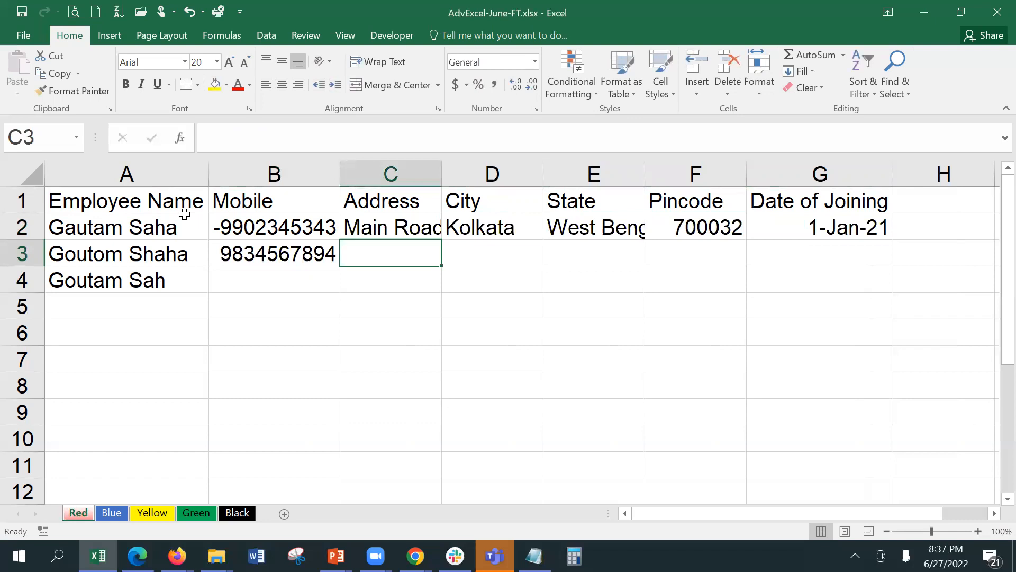
text(C)
key(BackSpace)
text(MG Rd)
key(Tab)
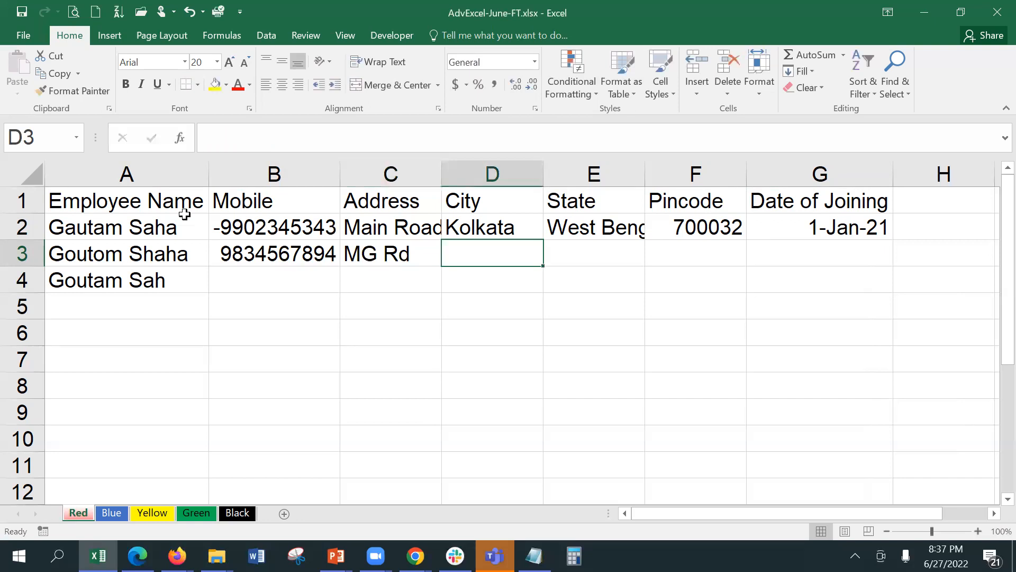
text(Kolkatta)
key(Tab)
Add state WB, pincode 700 032 and joining date 1st Feb 2021 to row 3.
text(WB)
key(Tab)
text(700 0)
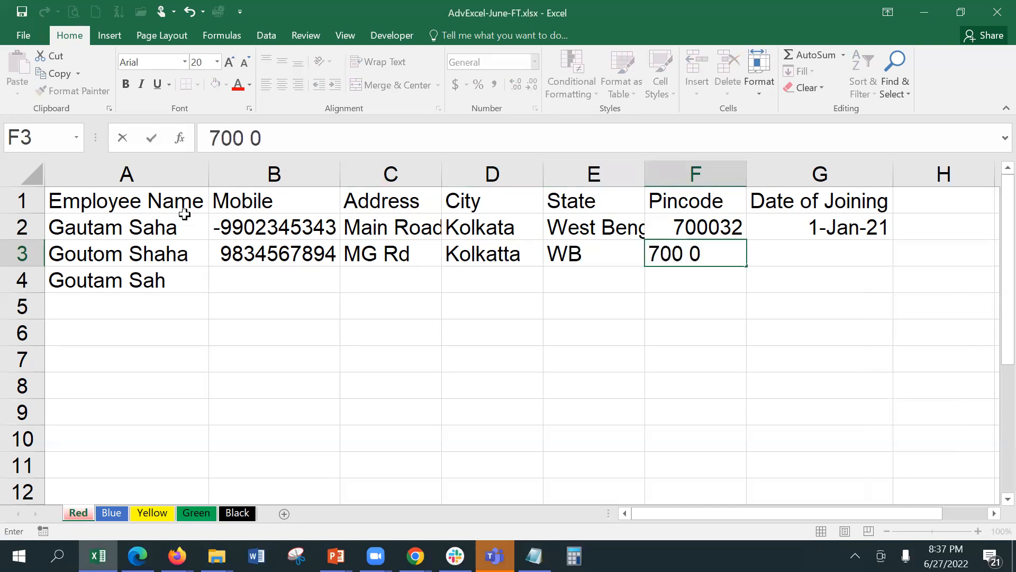
text(32)
key(Tab)
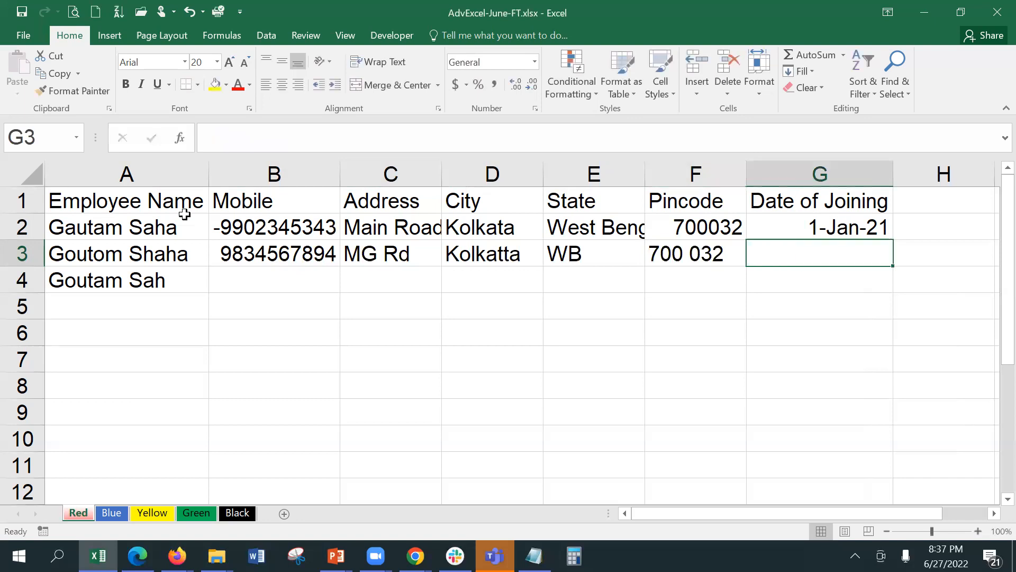
text(1)
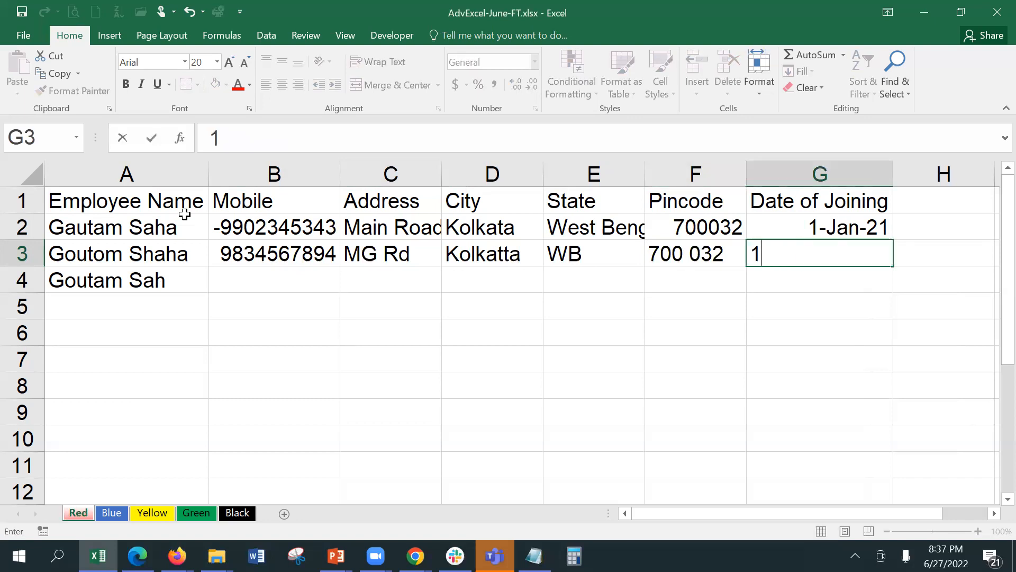
key(BackSpace)
text(1st Feb 2021)
key(Return)
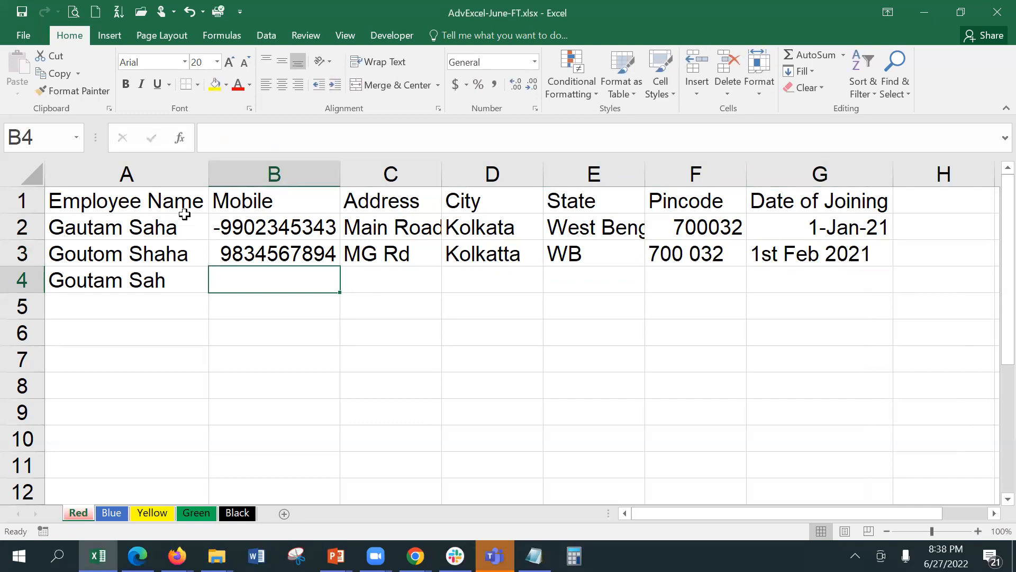
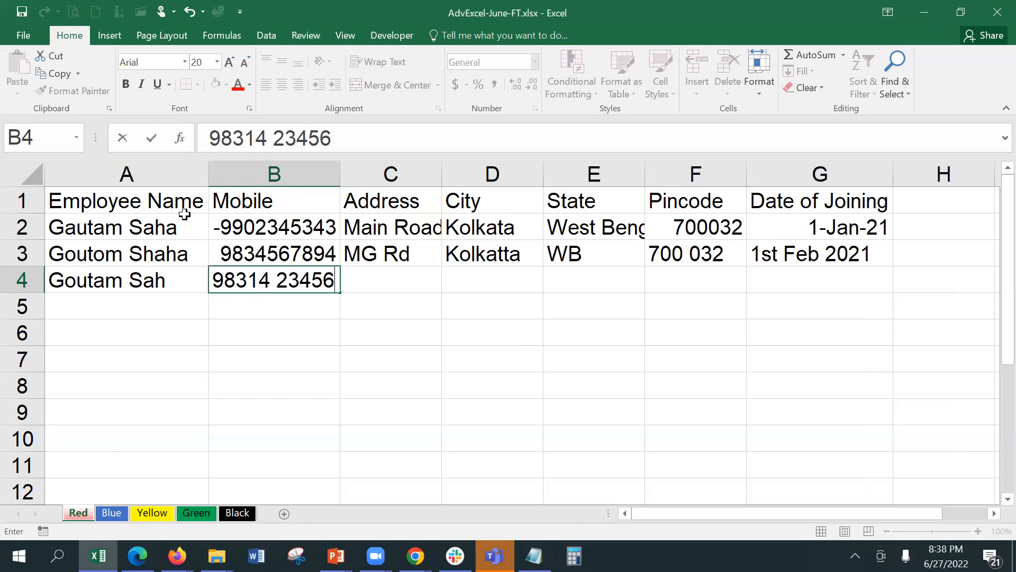
Enter the third employee's mobile number, address Vivek Rd and city Calcutta in row 4.
key(Tab)
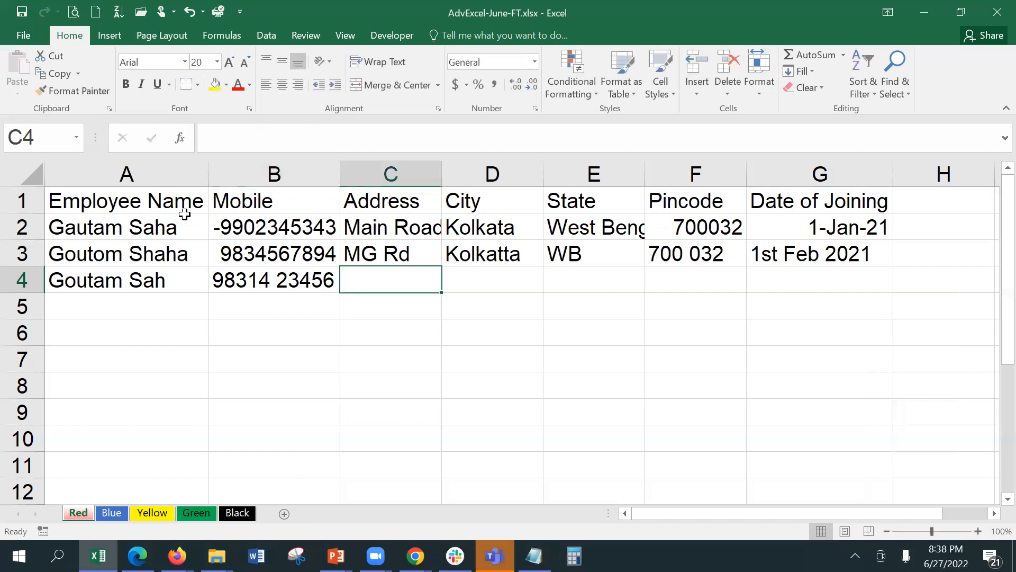
text(Viv)
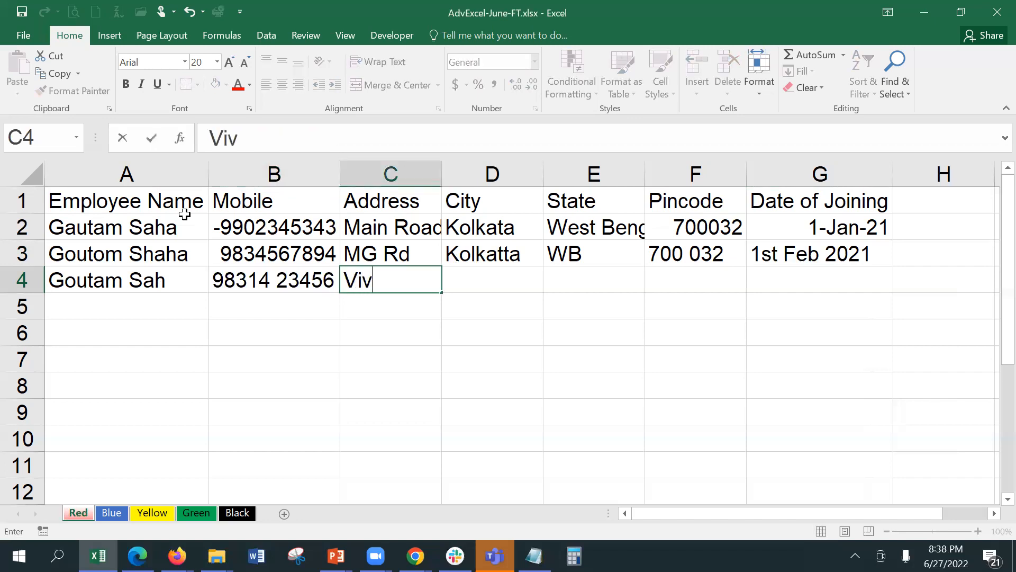
text(ek Ro)
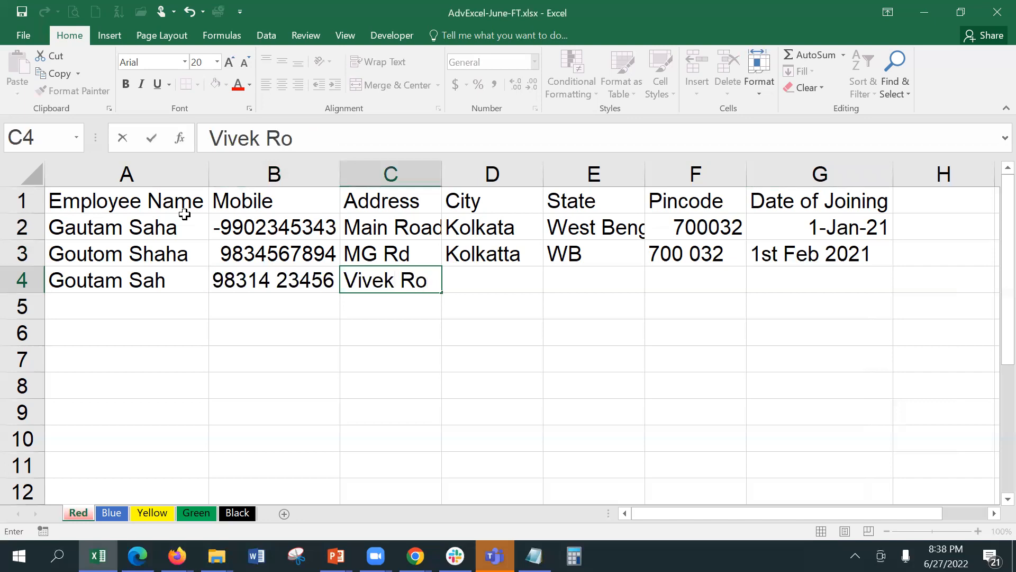
key(BackSpace)
text(d)
key(Tab)
text(K)
key(BackSpace)
text(Calcutta)
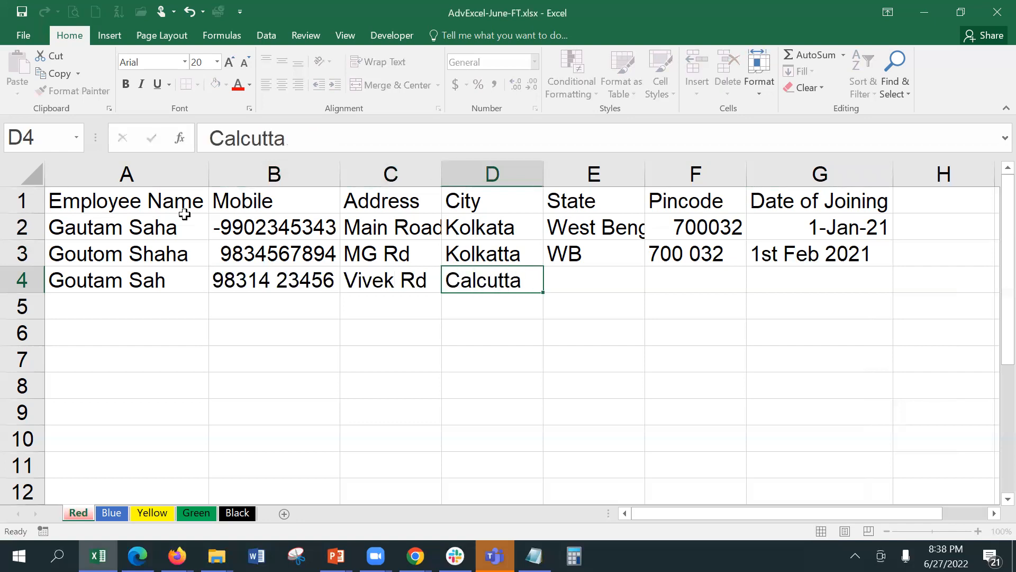
key(Tab)
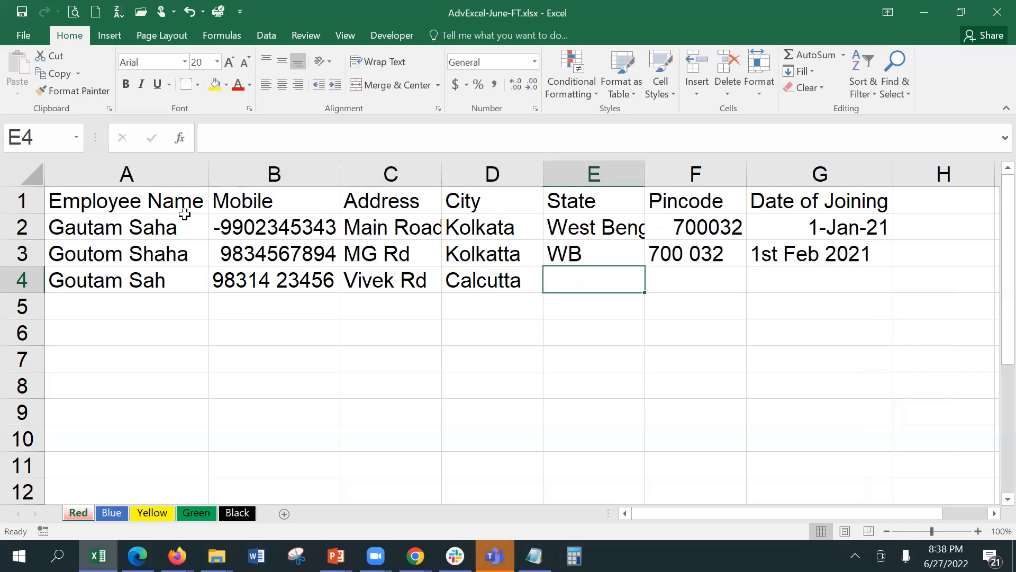
Enter state Bengal and pincode 31 in row 4.
text(W)
key(BackSpace)
text(Bengal)
key(Tab)
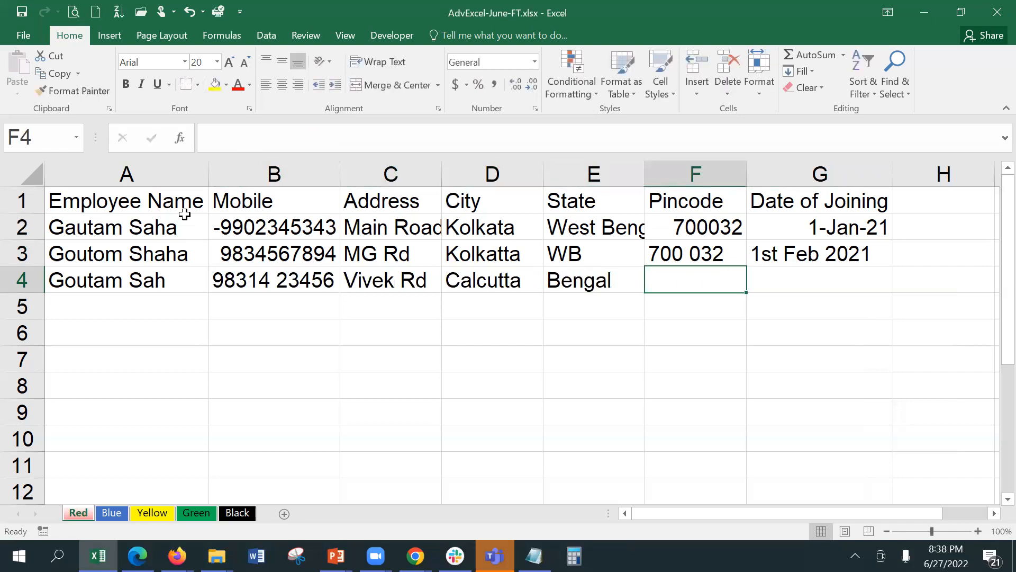
text(7)
key(BackSpace)
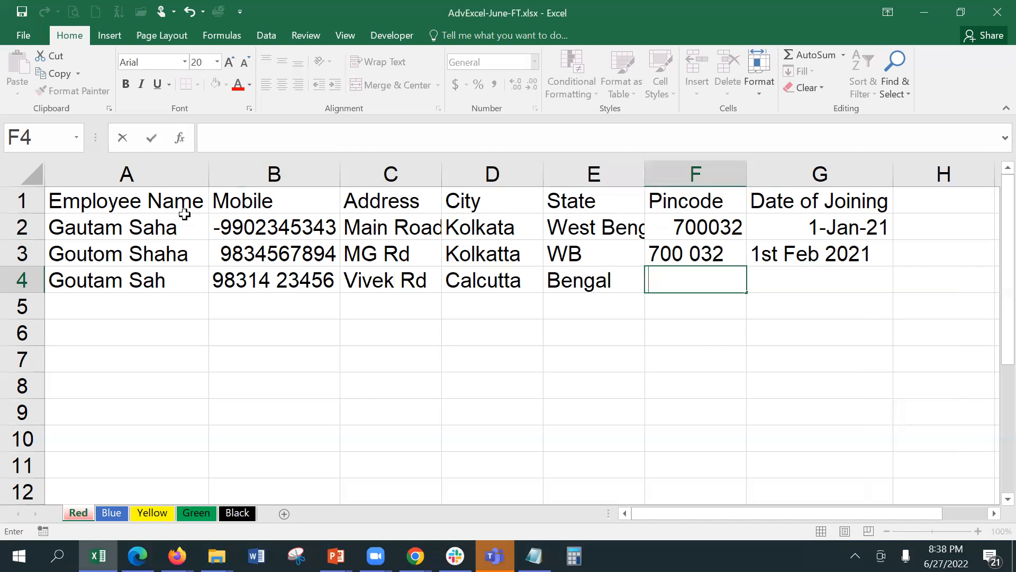
text(31)
key(Tab)
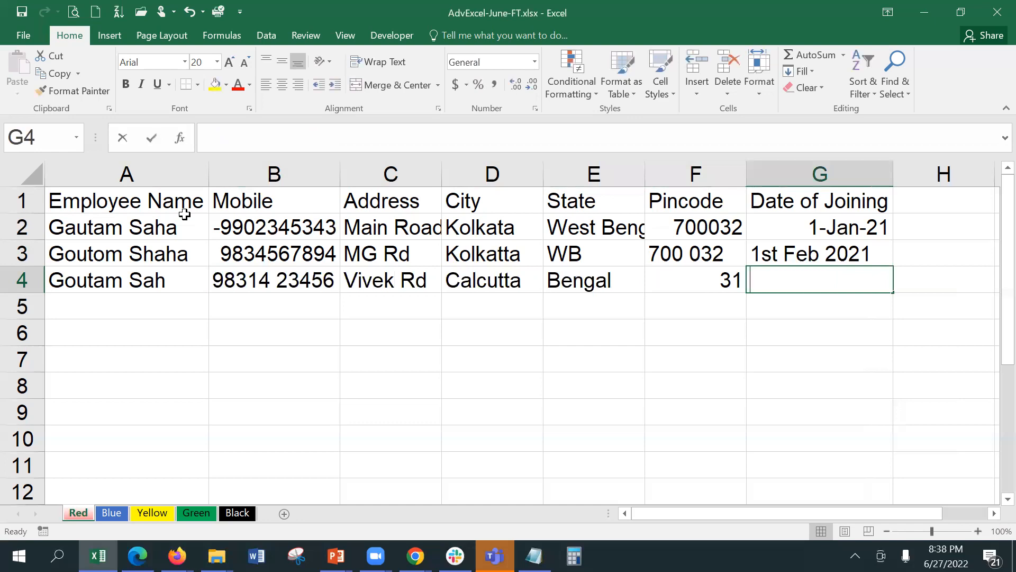
Set row 4's joining date to Mar 2021.
text(1)
key(Delete)
key(BackSpace)
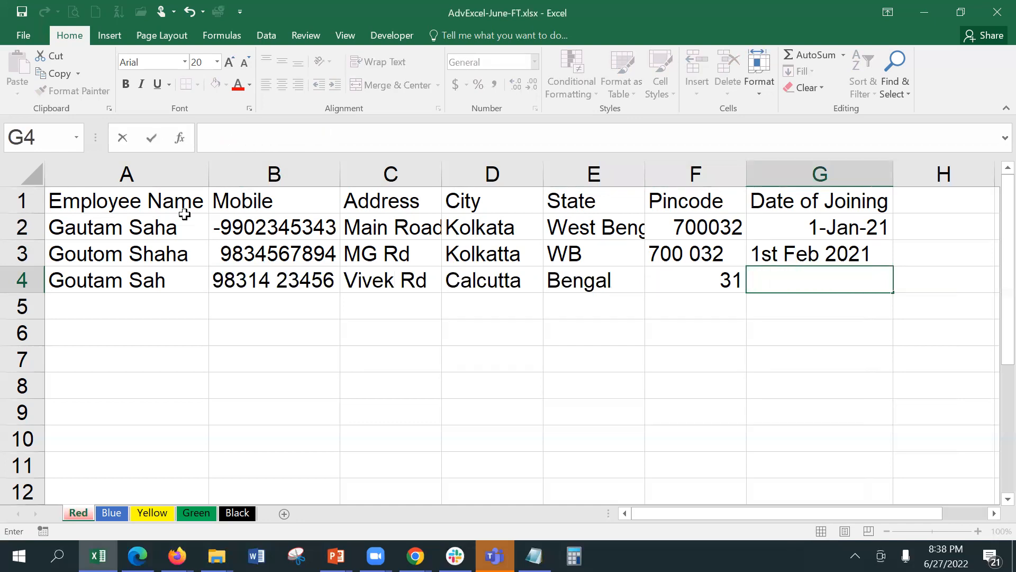
text(Feb 20)
text(2)
key(BackSpace)
key(BackSpace)
key(BackSpace)
key(BackSpace)
key(BackSpace)
key(BackSpace)
key(BackSpace)
text(Mar 2021)
key(Return)
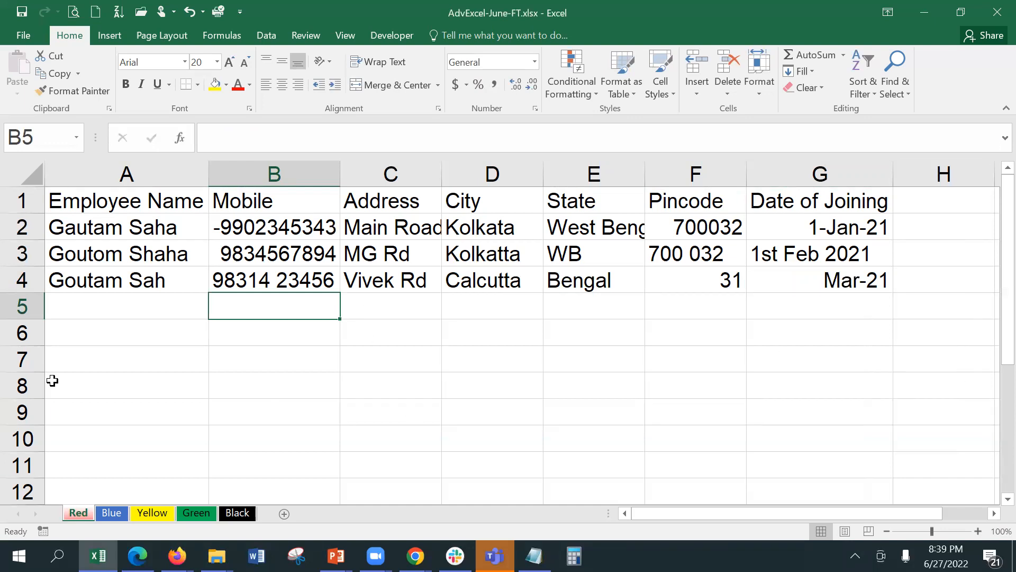
click(113, 220)
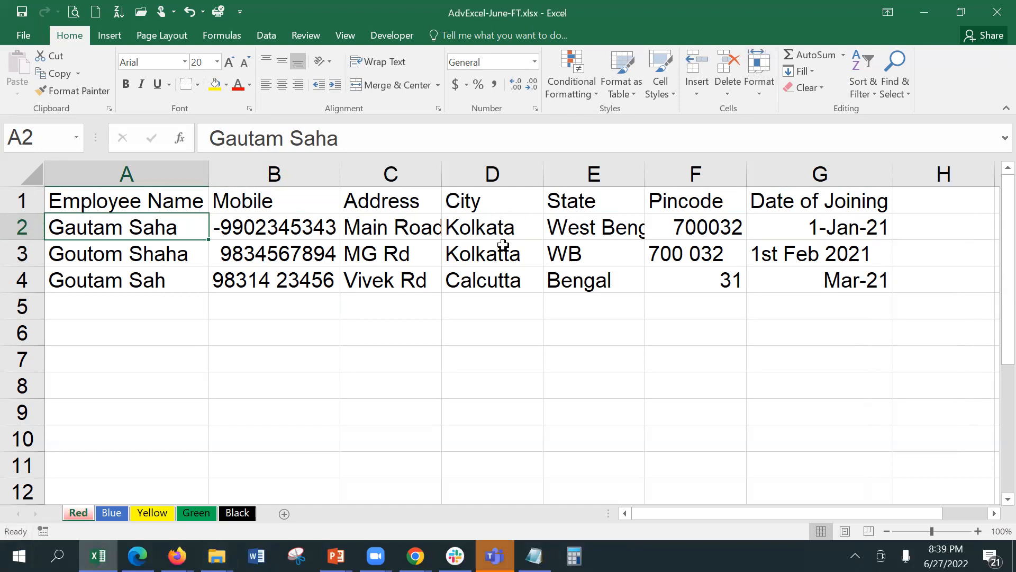
click(576, 233)
click(577, 253)
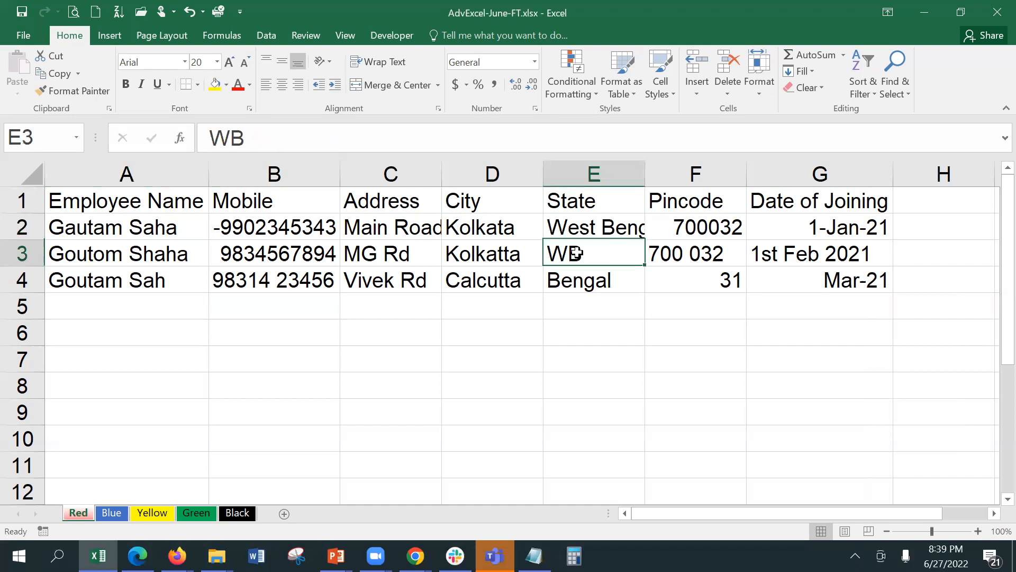
click(578, 278)
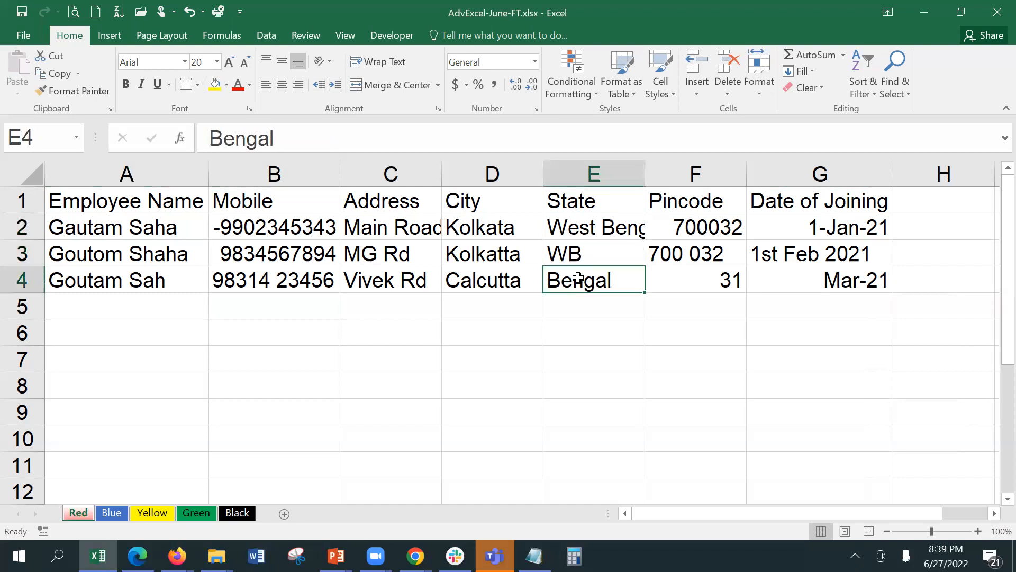
click(684, 284)
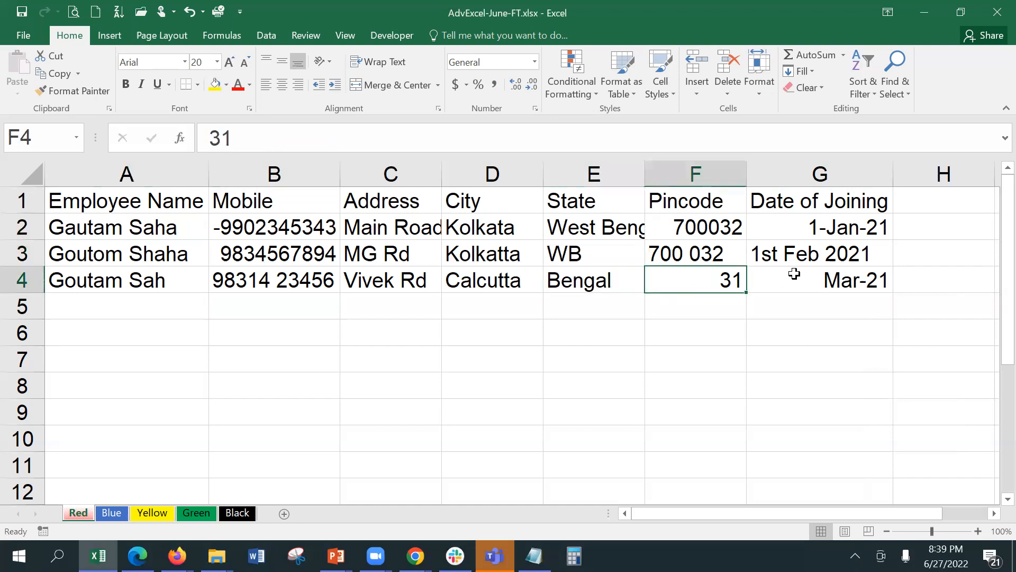
click(796, 251)
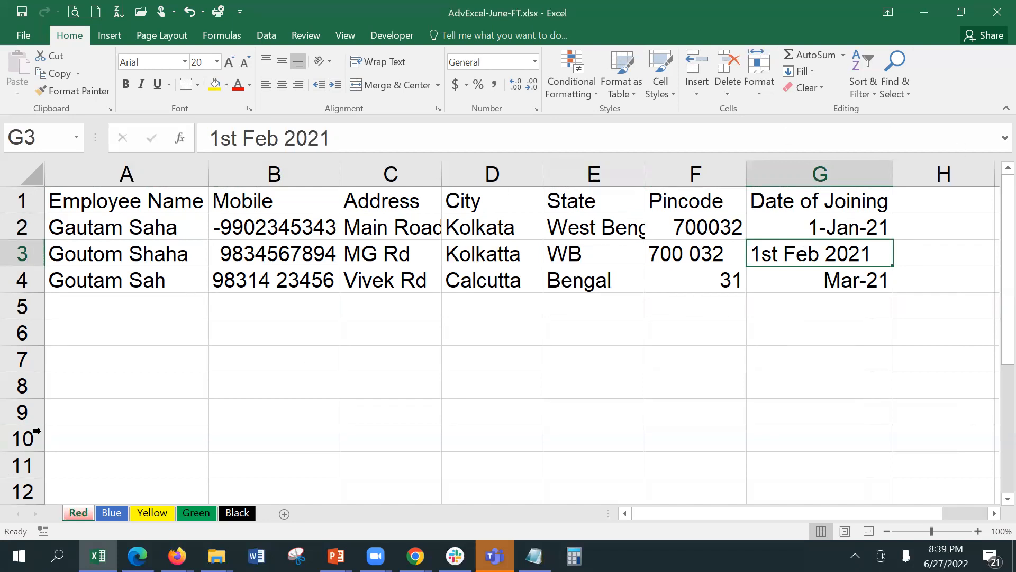
Select the employee name cells A2:A10 and bring up the Data tools.
drag(129, 228, 110, 444)
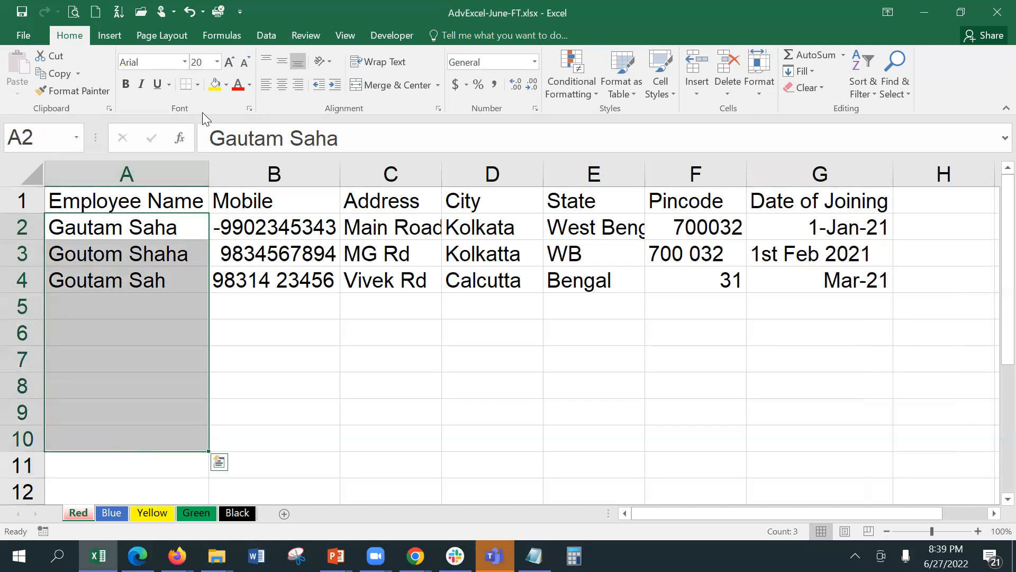
key(alt+Tab)
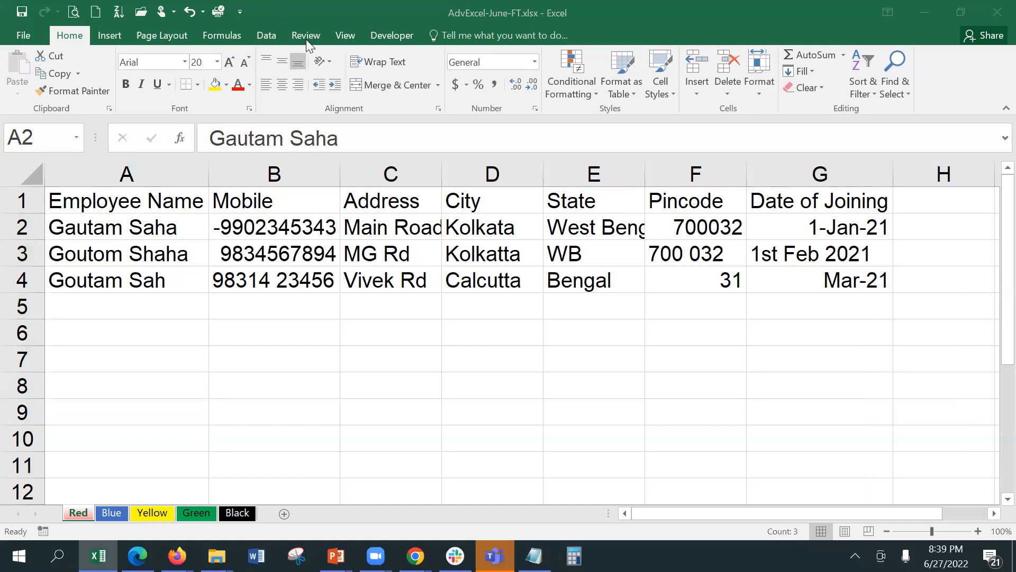
key(alt+Tab)
click(265, 35)
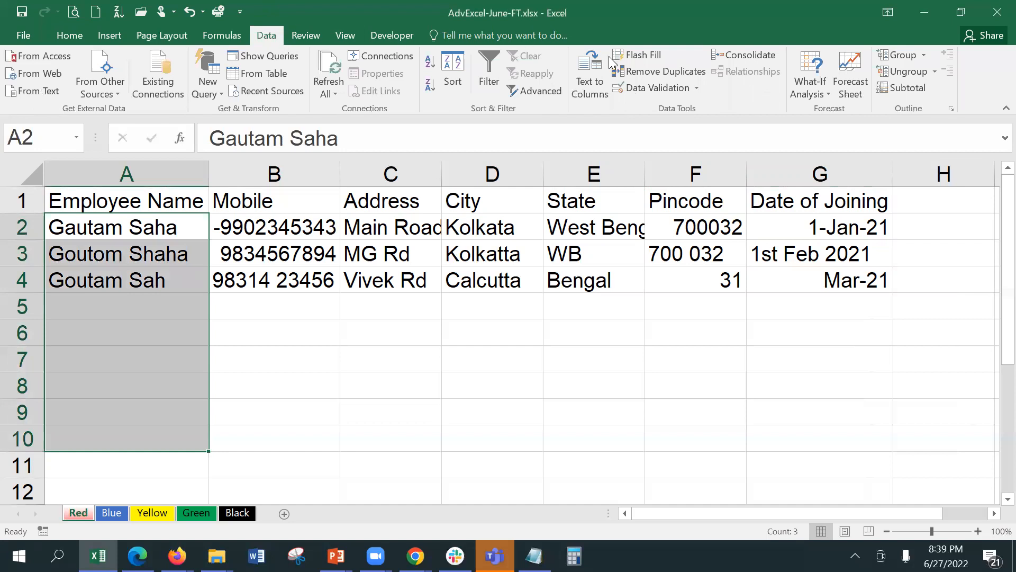
Restrict A2:A10 to a List validation of four comma-separated employee names.
click(648, 86)
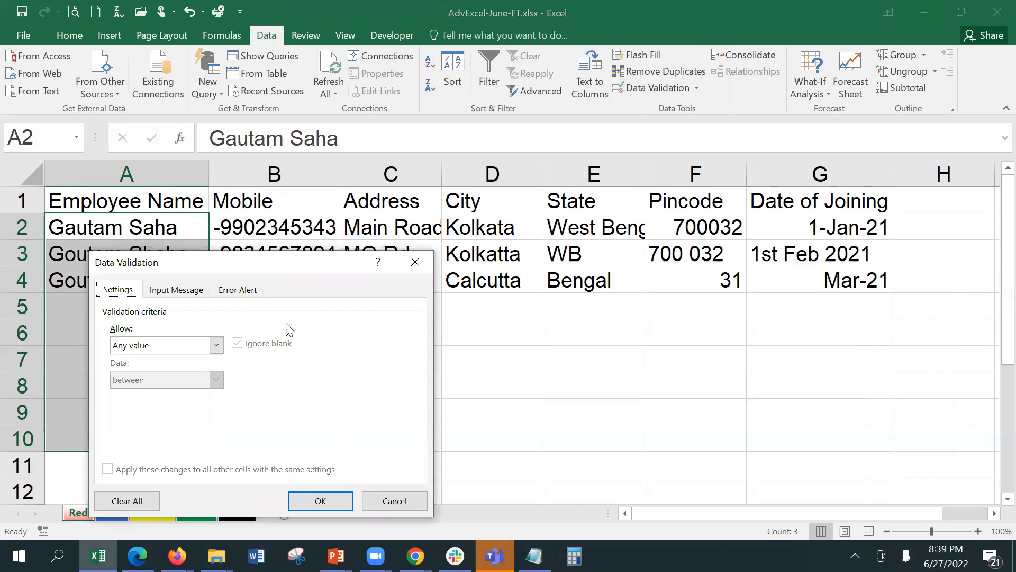
drag(285, 266, 485, 123)
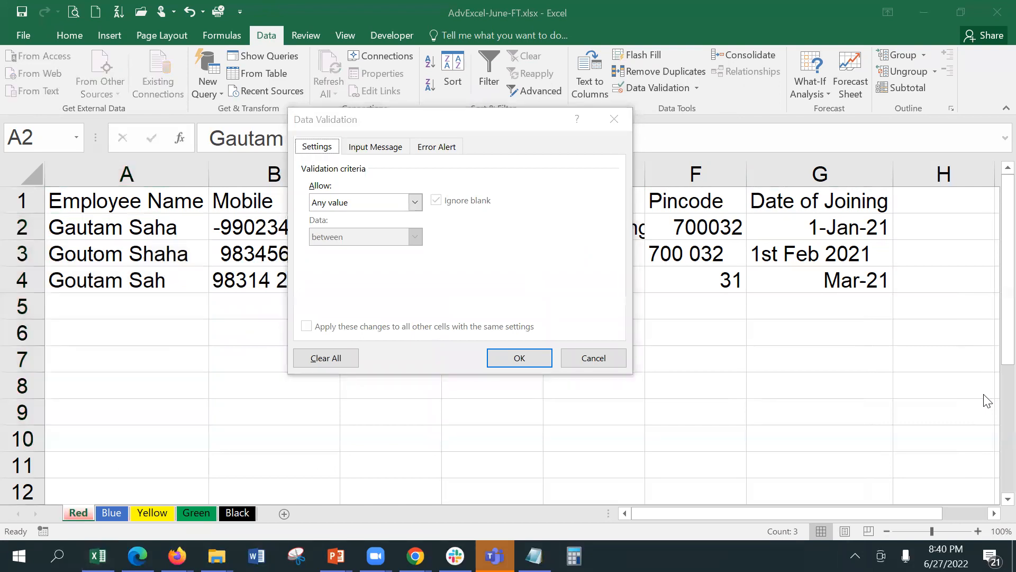
click(361, 198)
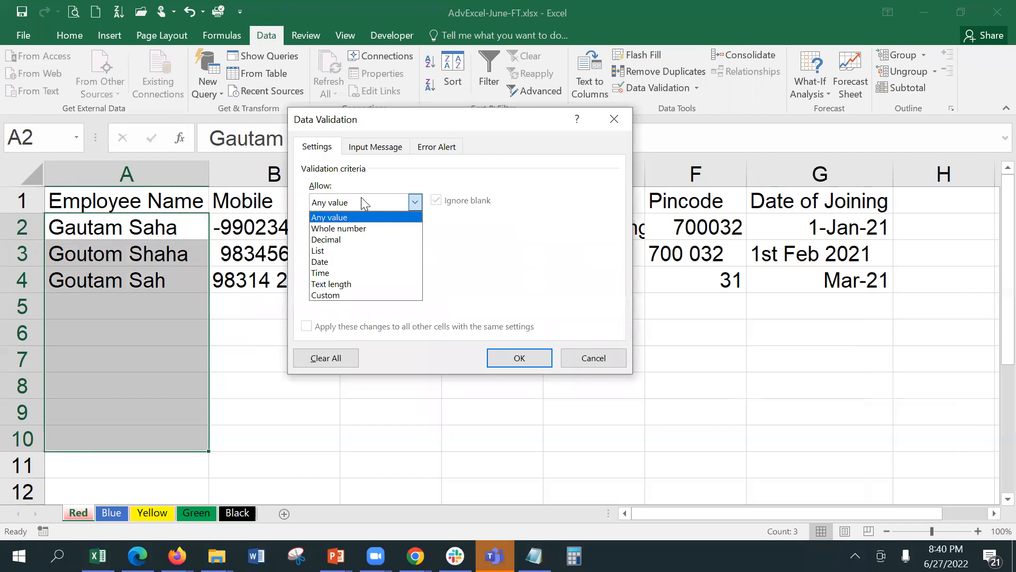
click(345, 252)
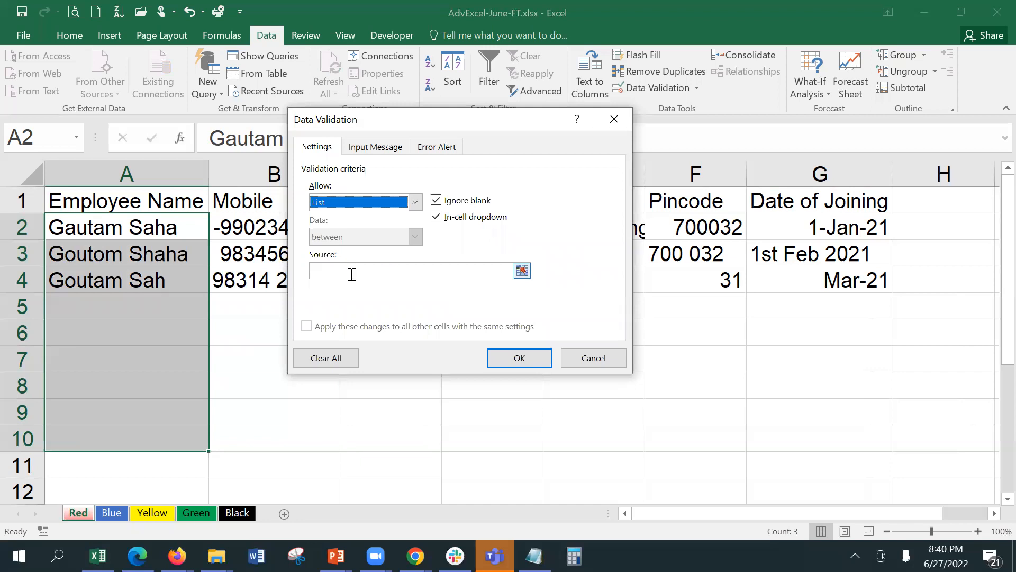
click(352, 272)
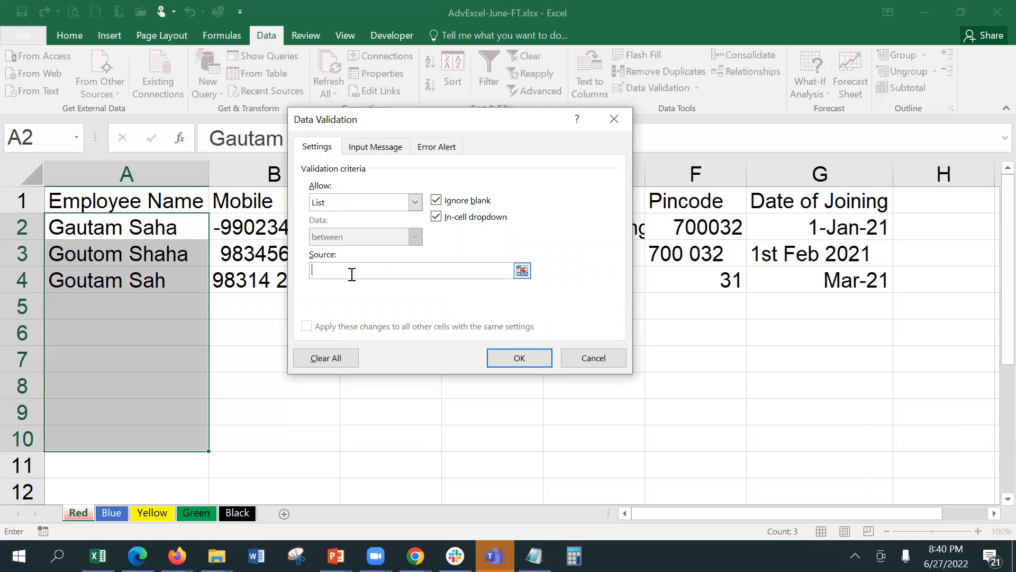
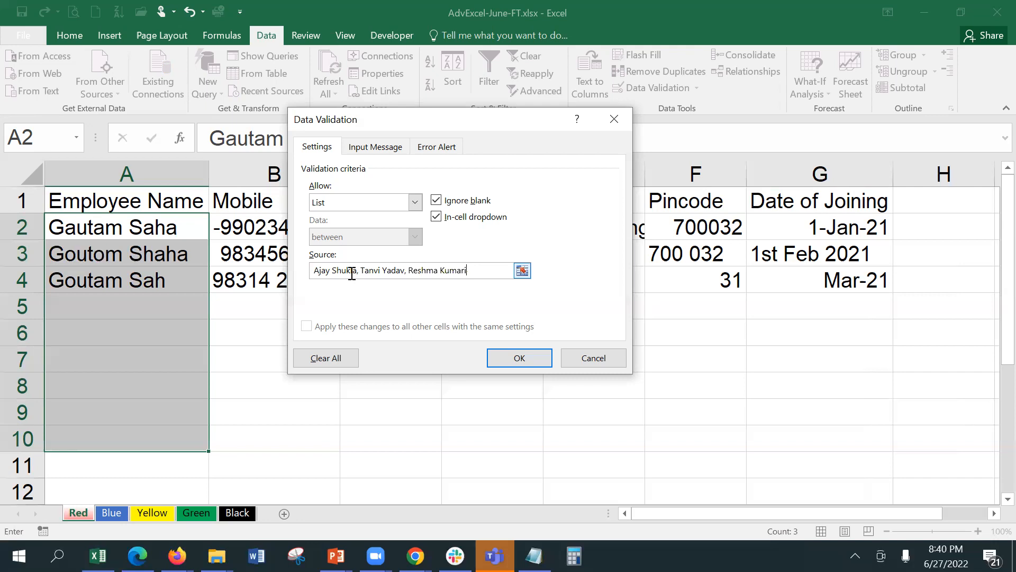
click(521, 359)
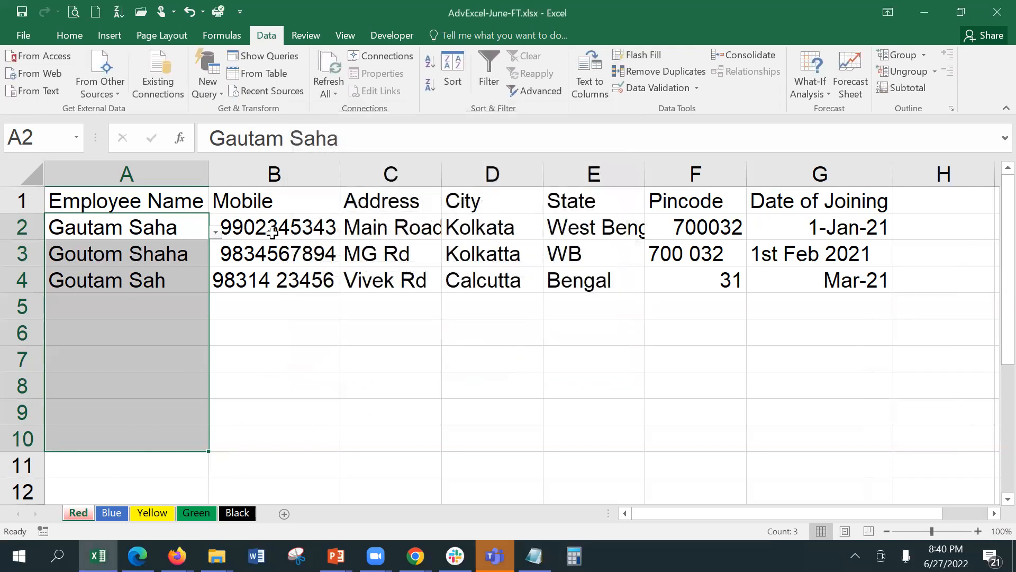
Check A2's name dropdown and use Circle Invalid Data to flag A3 and A4.
click(217, 233)
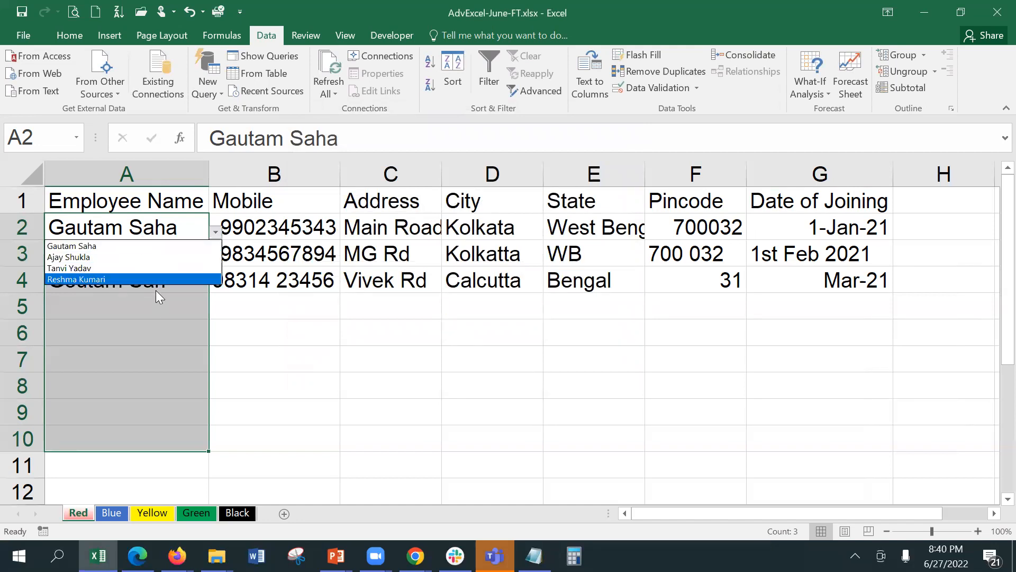
click(698, 83)
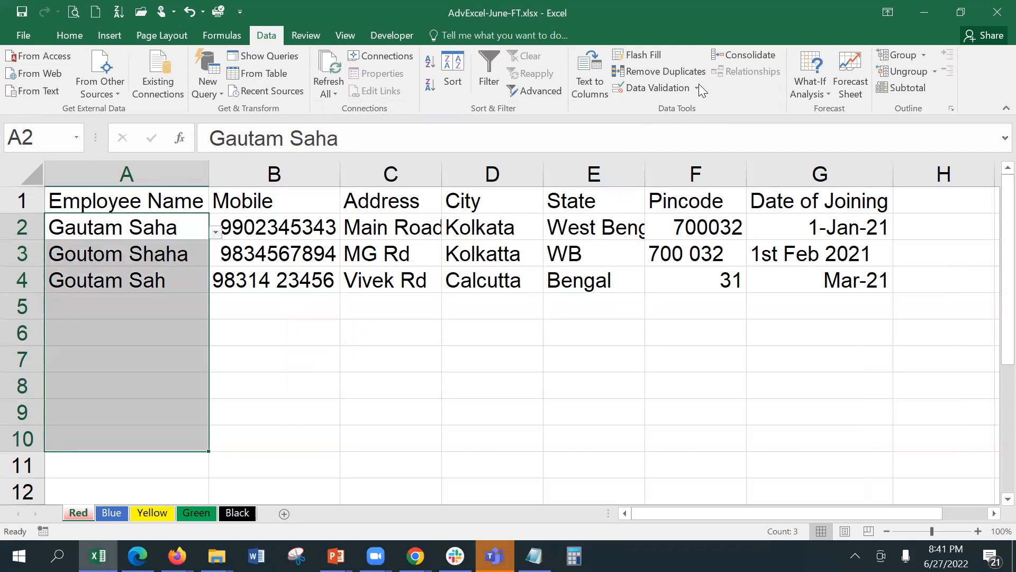
click(699, 84)
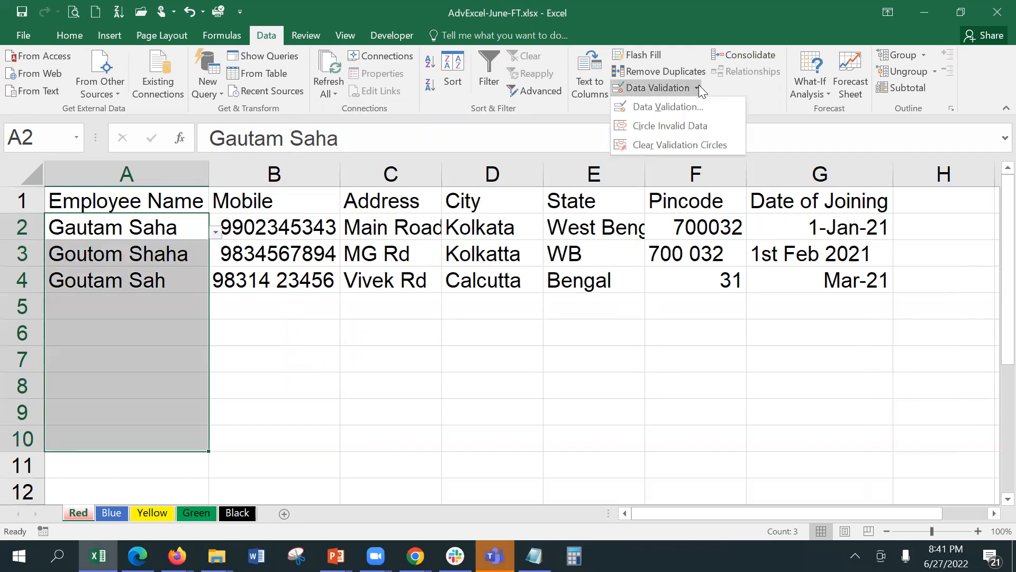
click(697, 127)
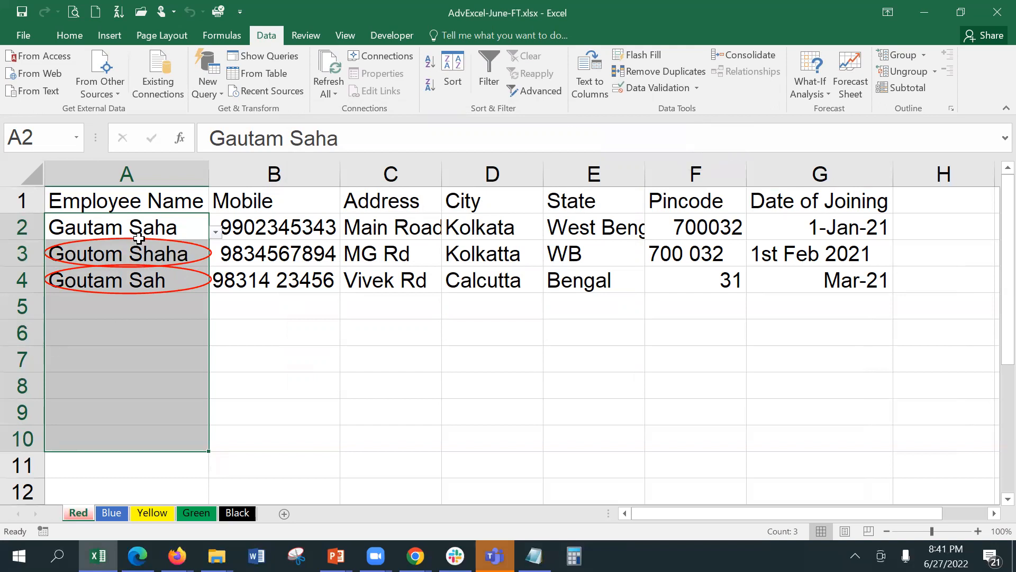
click(217, 232)
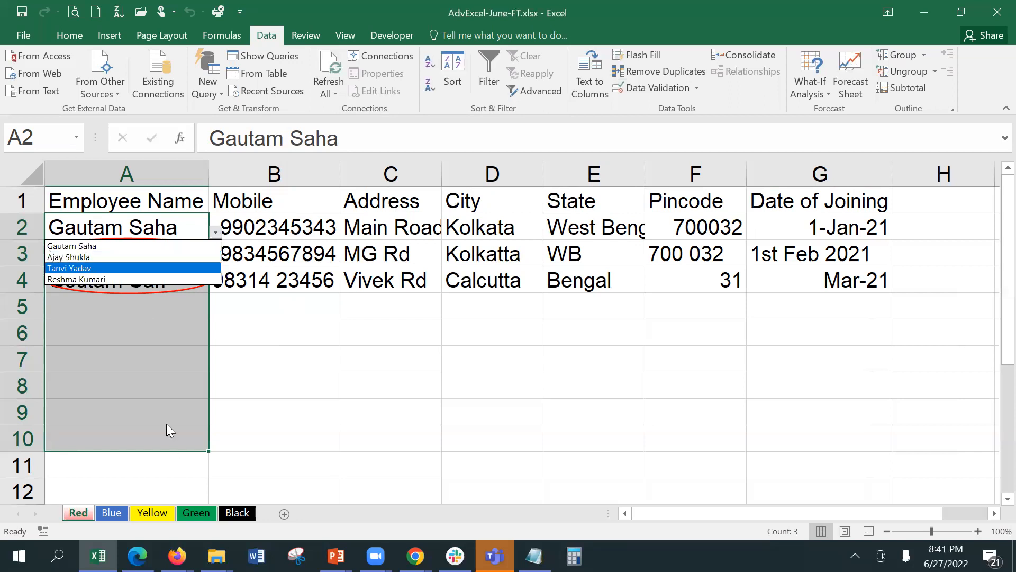
key(Escape)
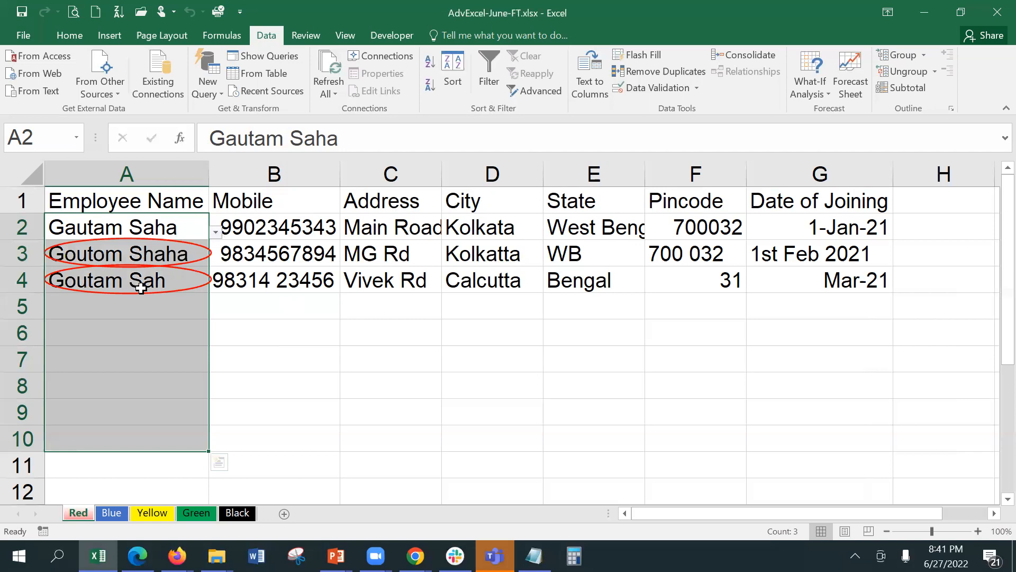
click(266, 229)
Give City cells D2:D10 a List rule of Chennai, Delhi, Kolkata, Hyderabad and Mumbai.
drag(491, 223, 503, 438)
click(650, 90)
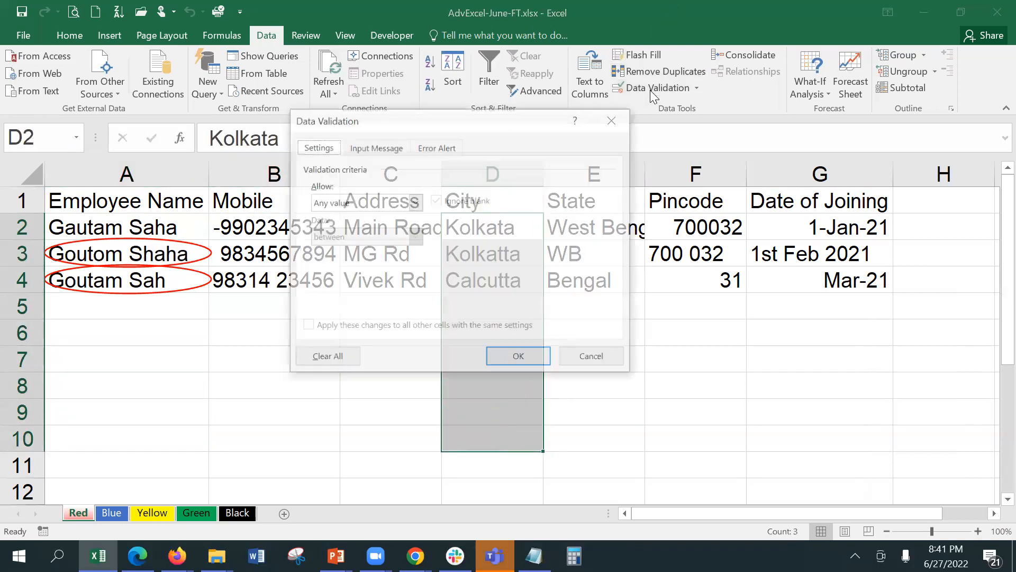
click(372, 202)
click(370, 250)
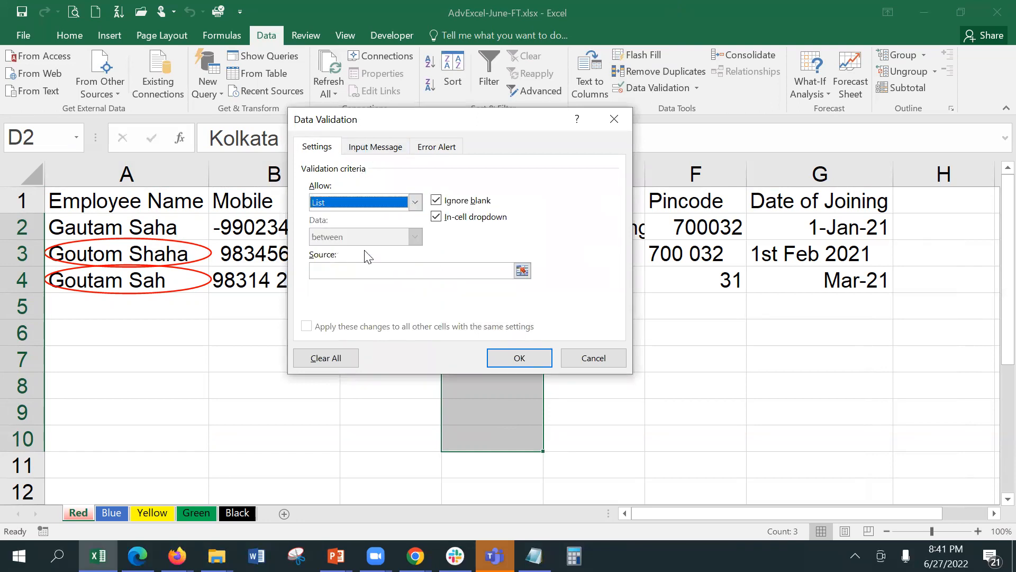
click(360, 271)
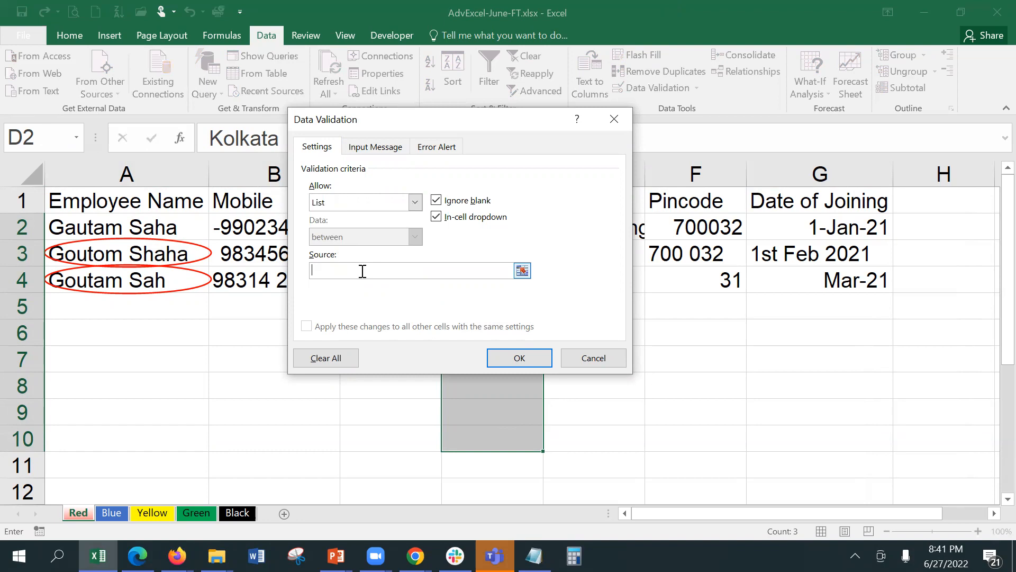
text(Chennai, Delhi, Kolkata, Hyderabad,)
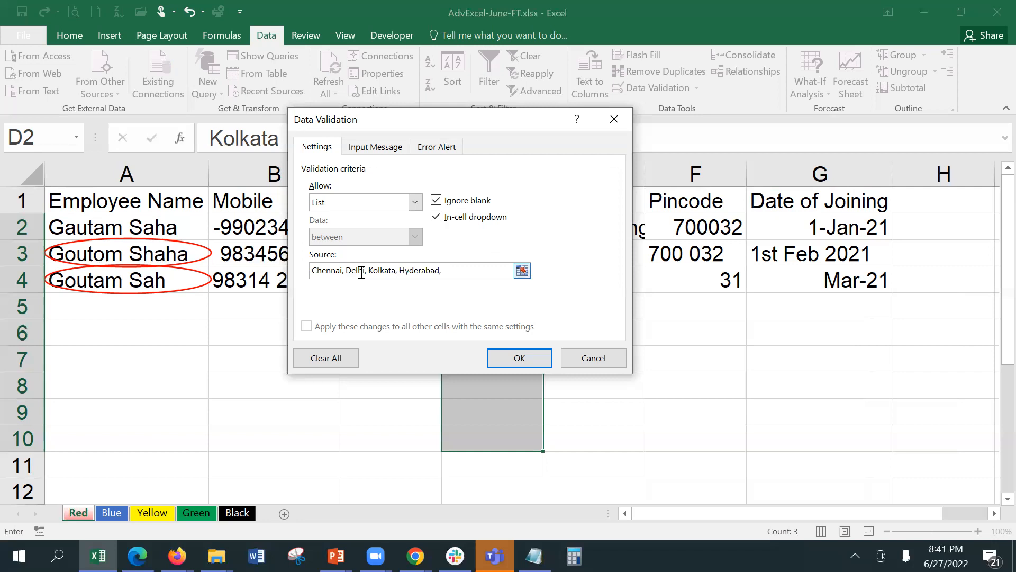
text(Mumbai)
Insert Bengaluru and Guwahati into the city list and apply the rule.
click(313, 270)
text(Bengalur)
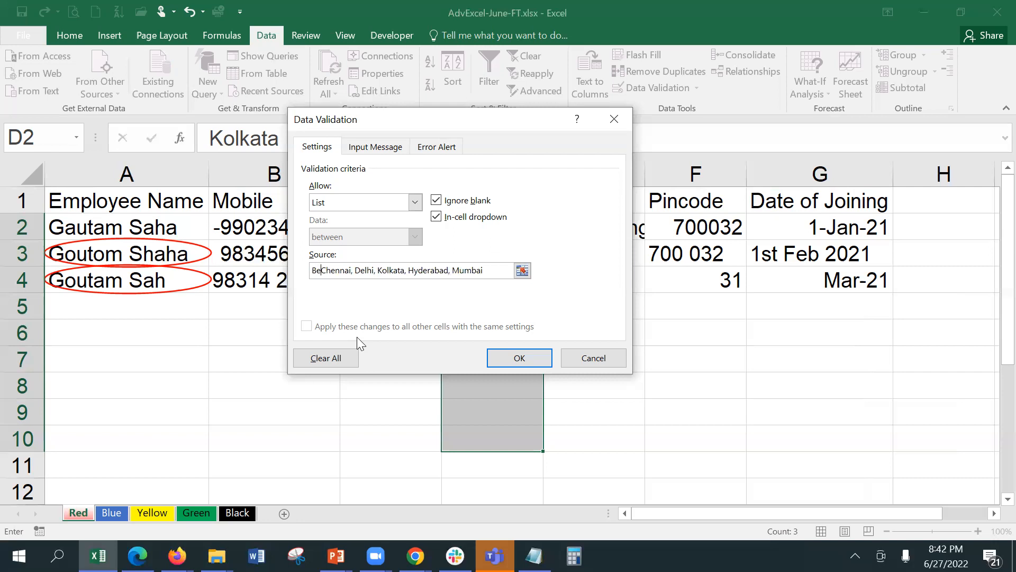
text(u,)
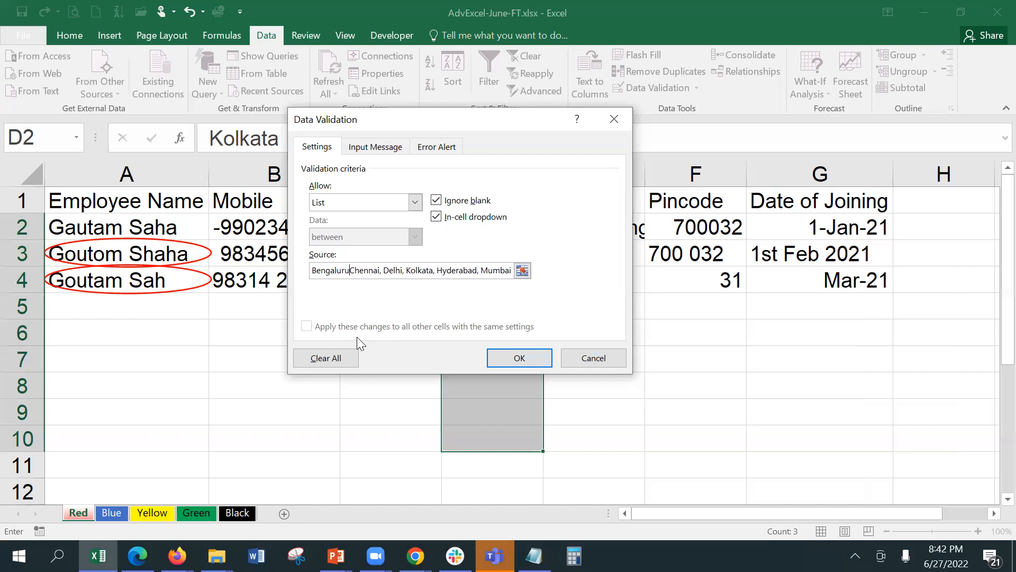
click(411, 270)
text(Guwahat)
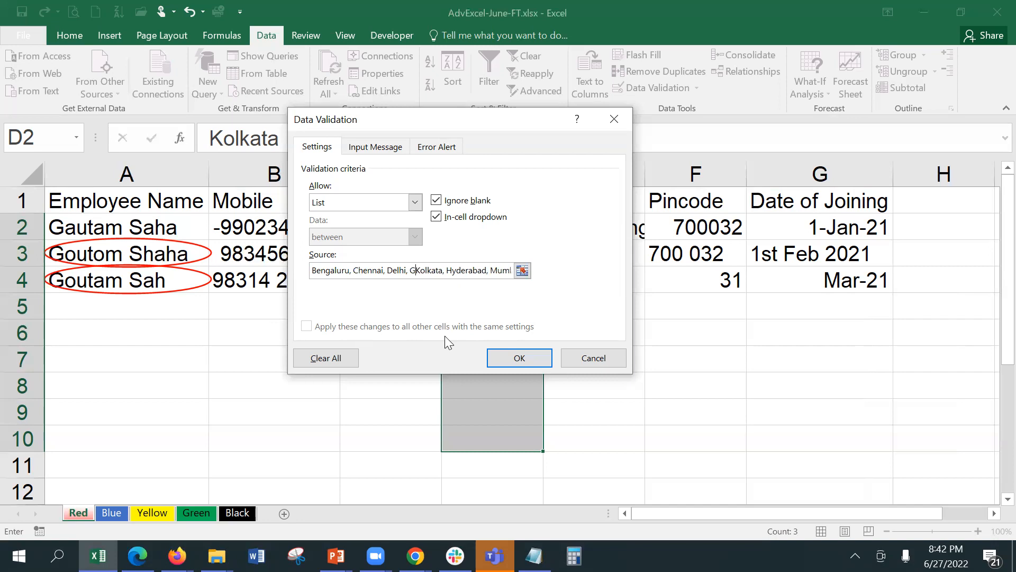
text(i,)
click(503, 357)
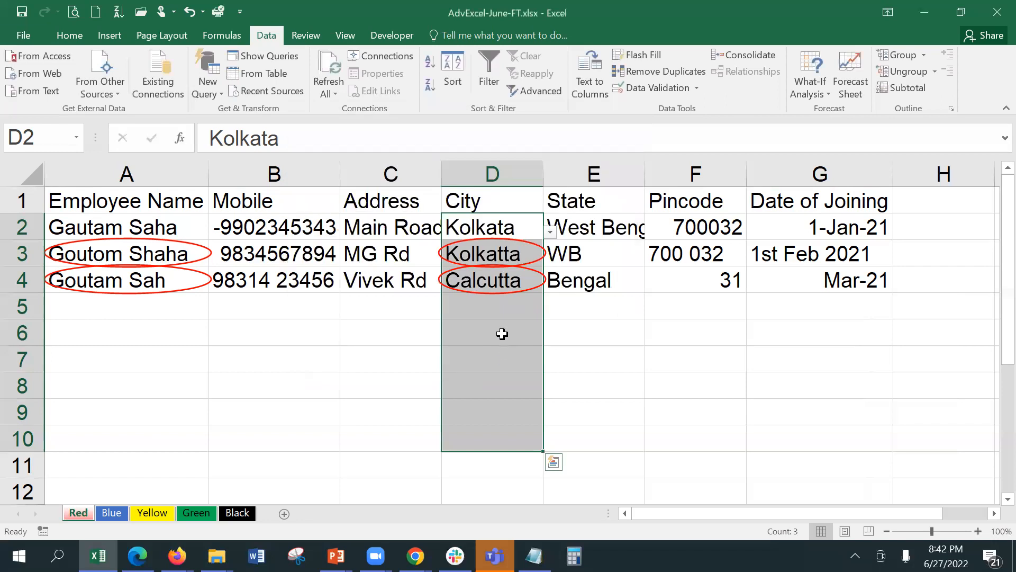
Check D2's city dropdown, then change D4 from Calcutta to Kolkata via its dropdown.
click(498, 309)
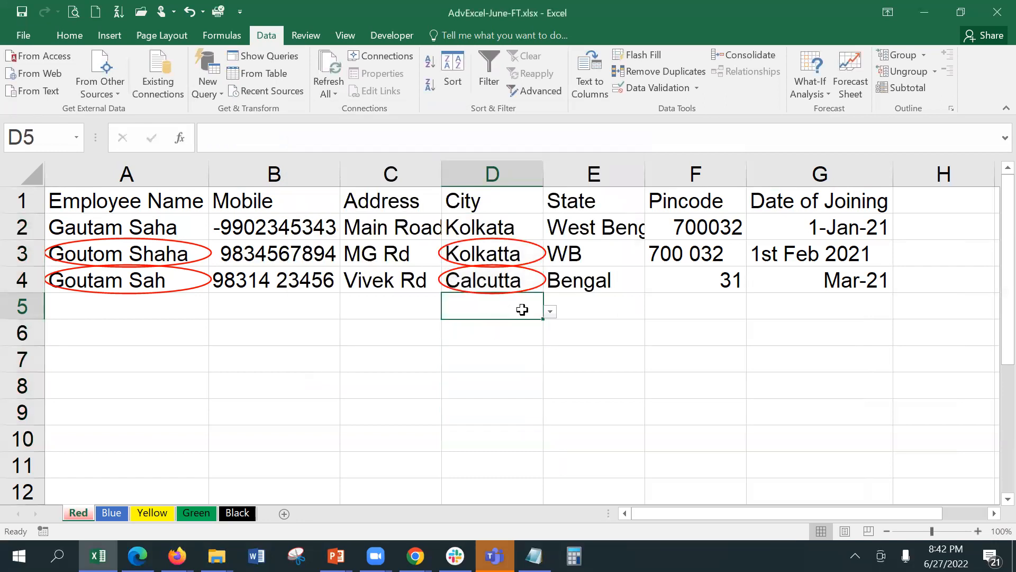
click(512, 229)
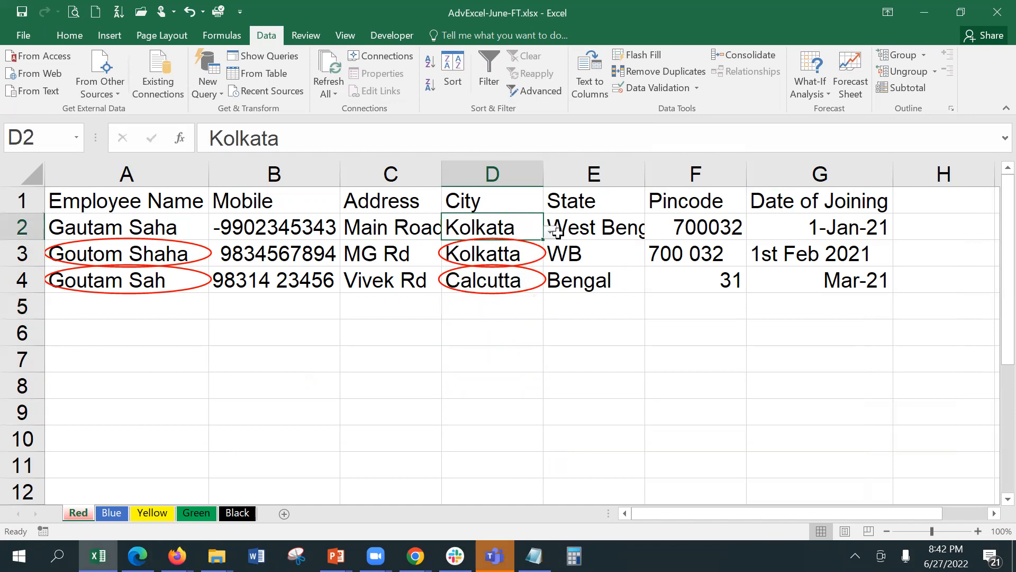
click(551, 233)
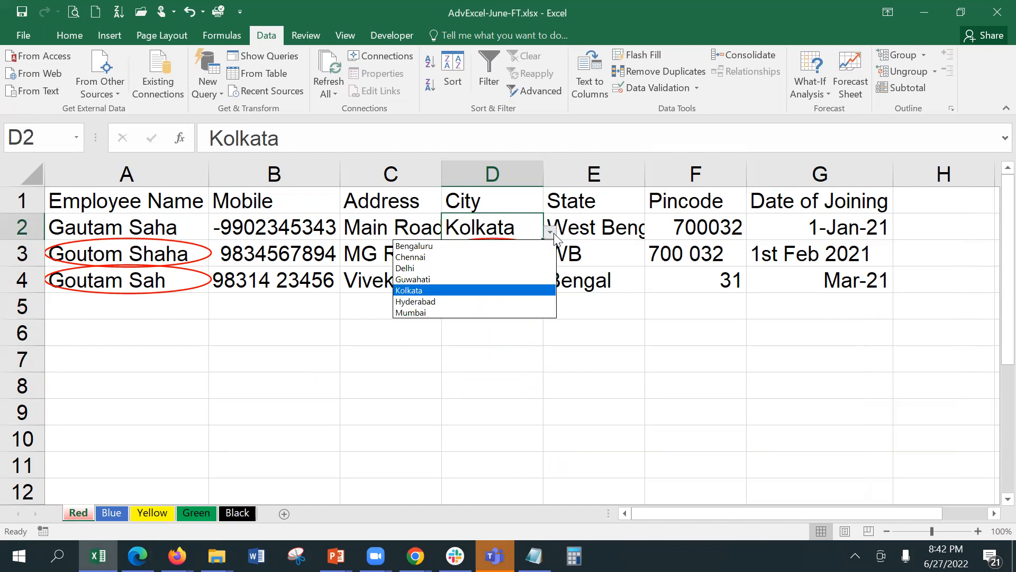
click(490, 337)
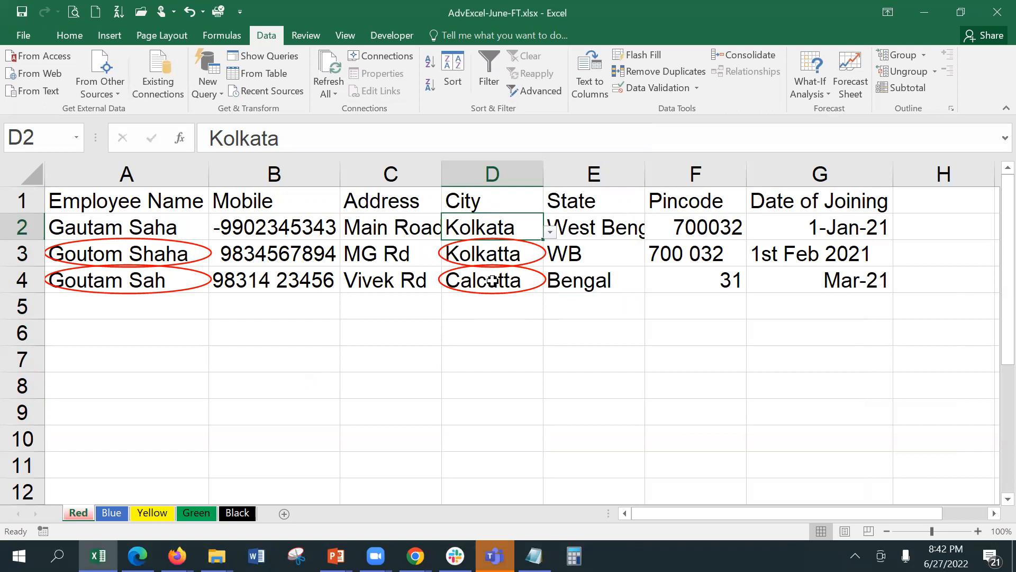
click(499, 255)
click(536, 287)
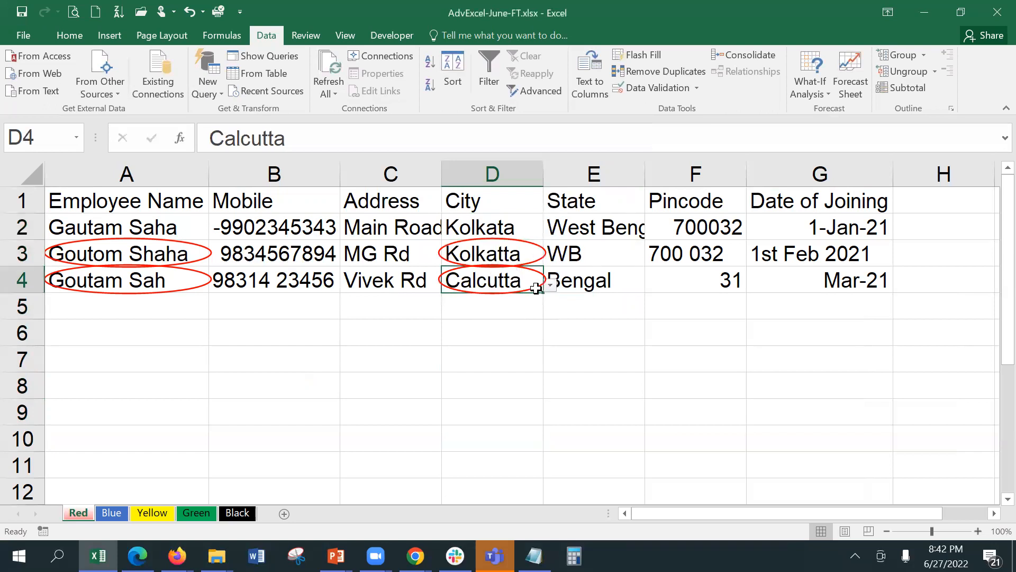
click(551, 286)
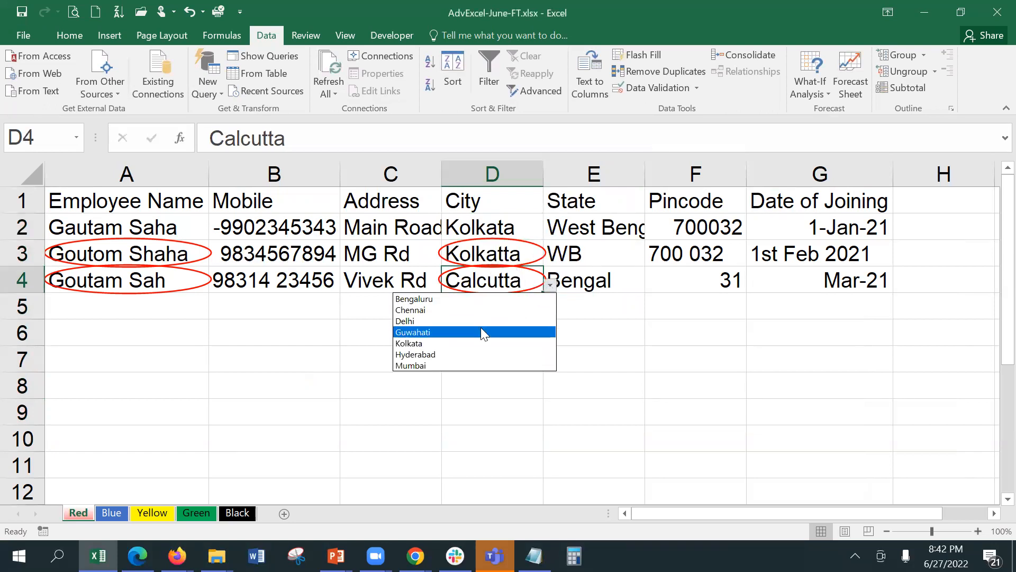
click(475, 343)
click(538, 356)
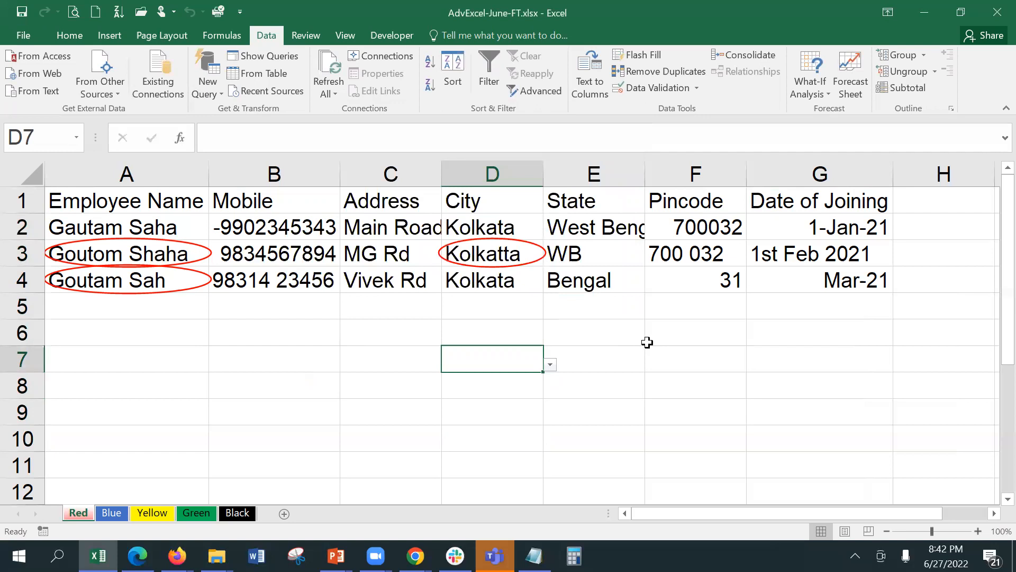
Restrict Pincode cells F2:F10 to whole numbers between 100001 and 999999.
click(679, 222)
drag(680, 223, 685, 438)
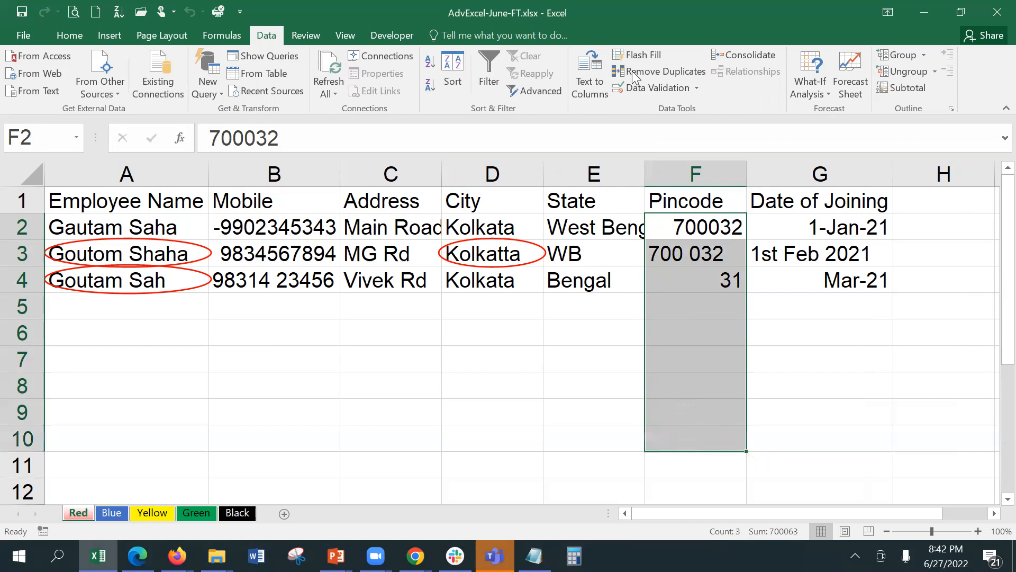
click(642, 86)
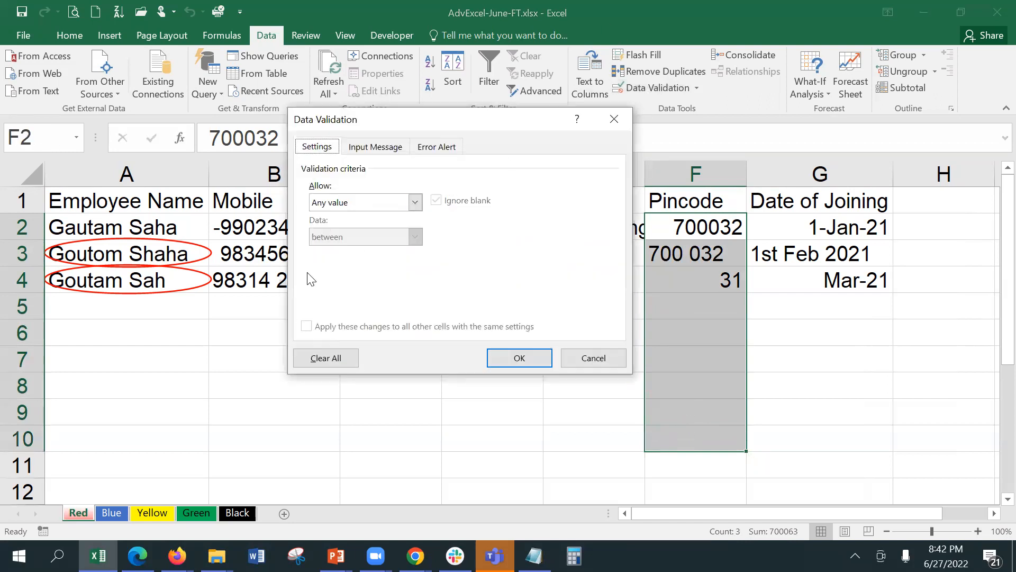
click(383, 204)
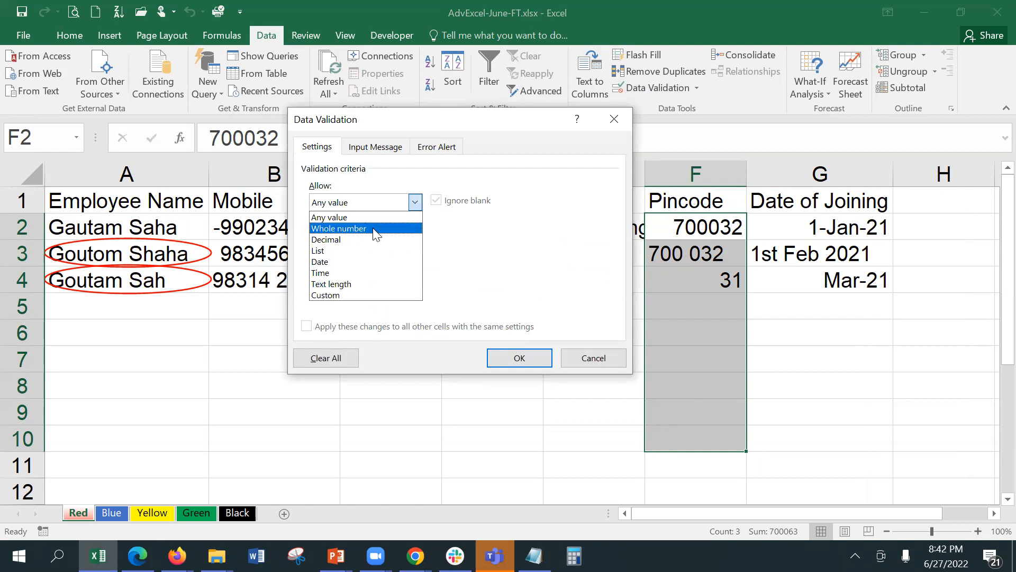
click(372, 228)
click(368, 272)
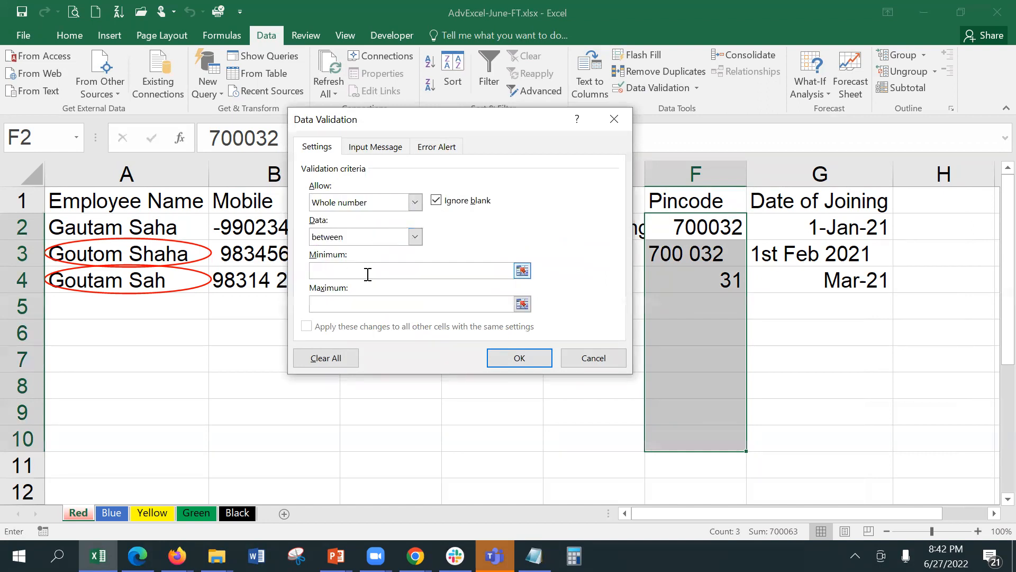
text(10)
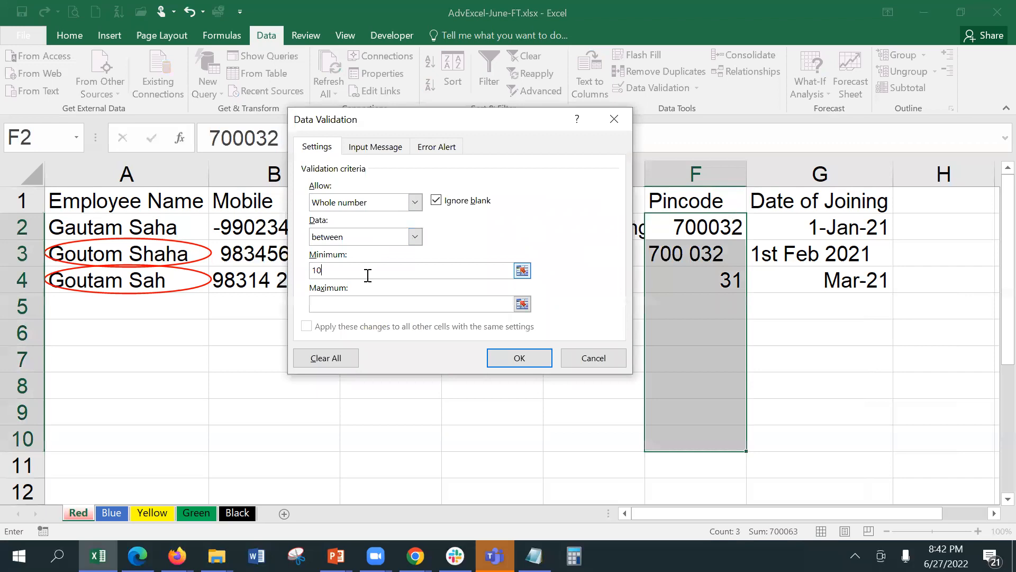
text(0001)
key(Tab)
text(99)
text(9999)
click(489, 362)
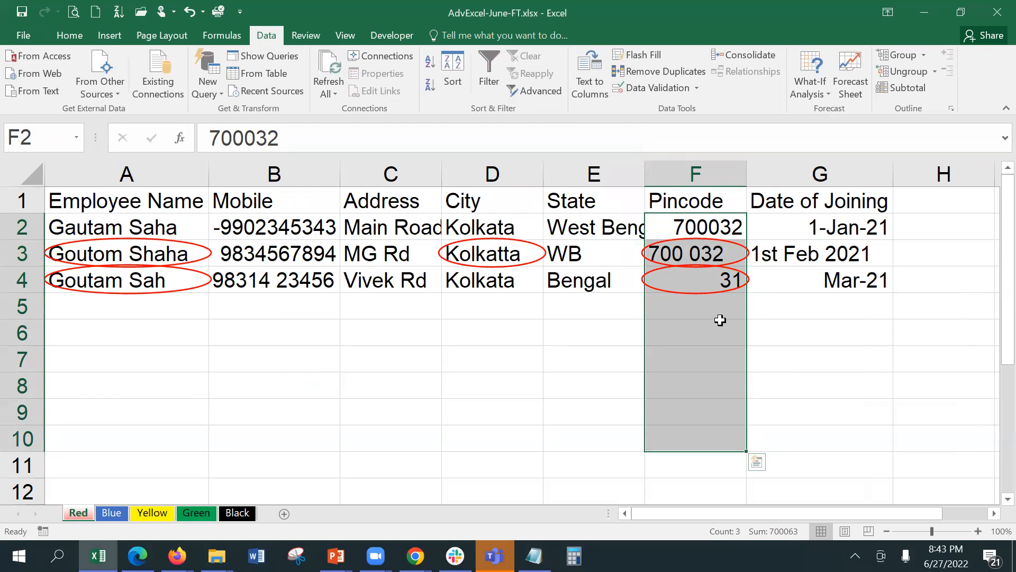
drag(791, 230, 806, 442)
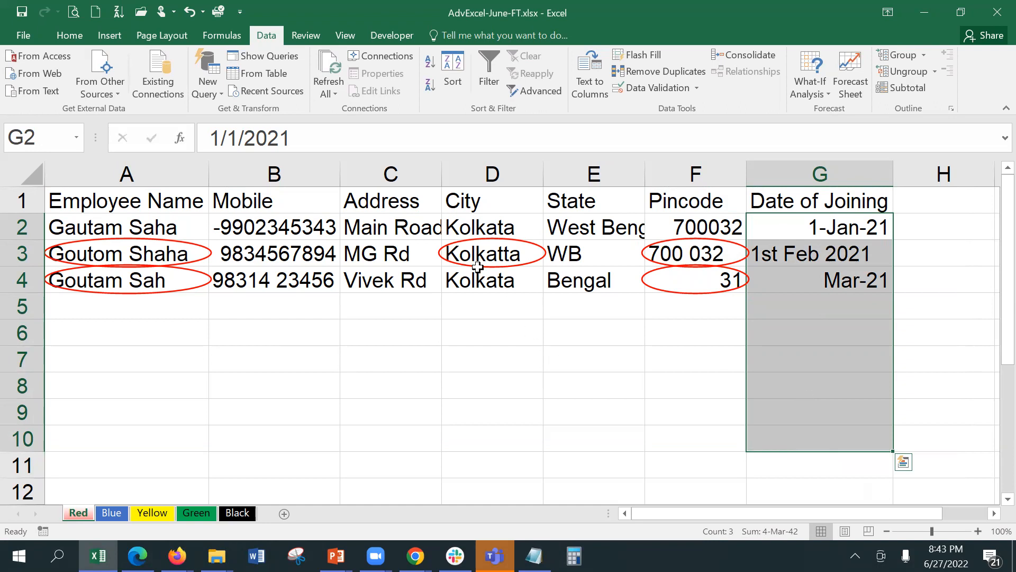
drag(265, 225, 297, 428)
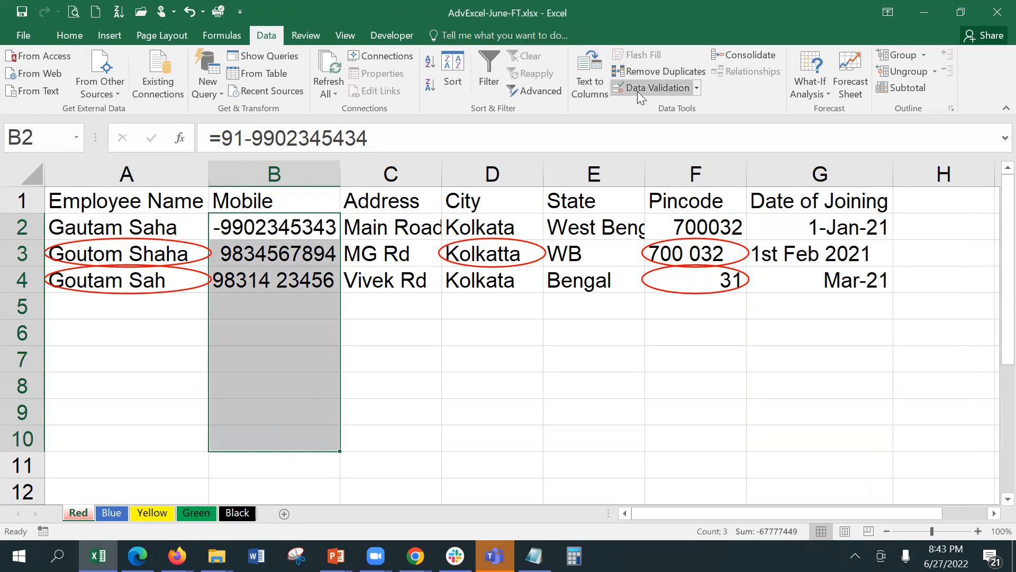
click(637, 91)
click(358, 201)
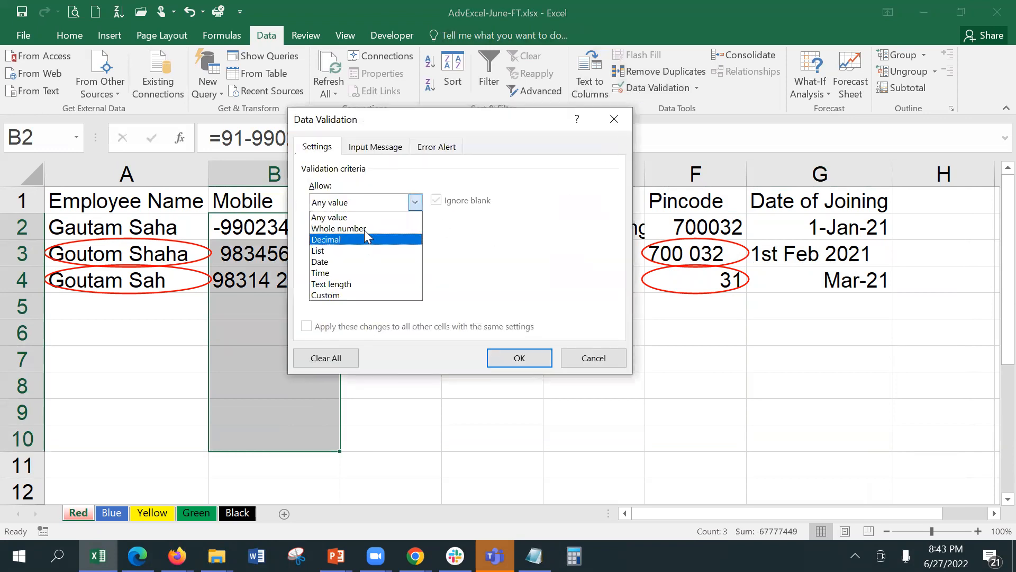
click(367, 226)
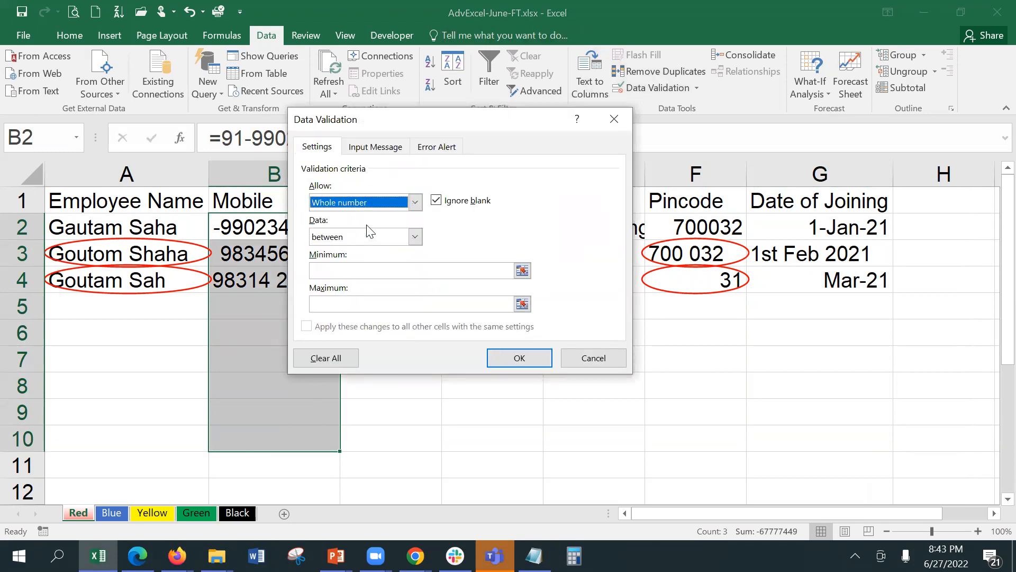
click(385, 268)
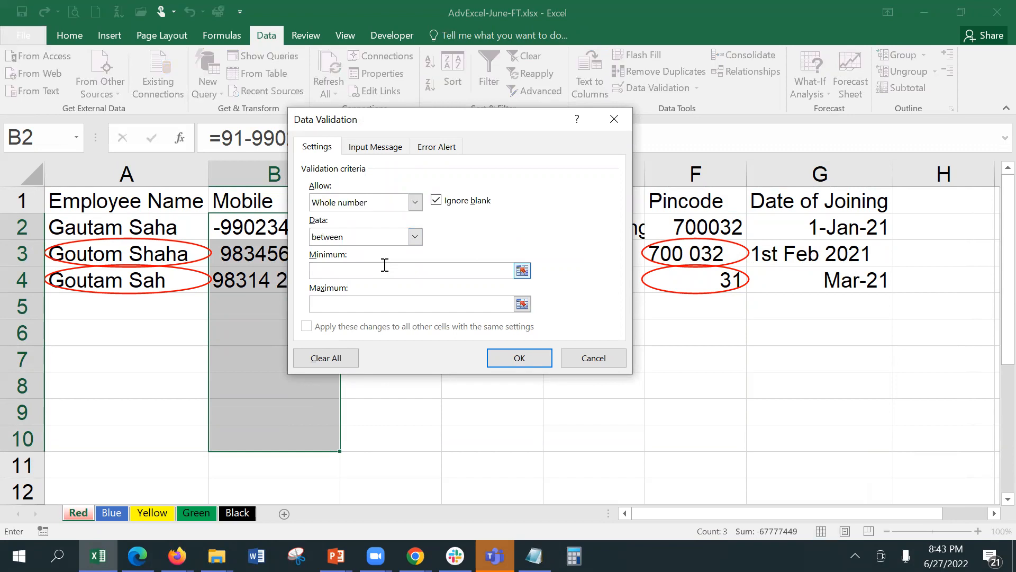
text(10000)
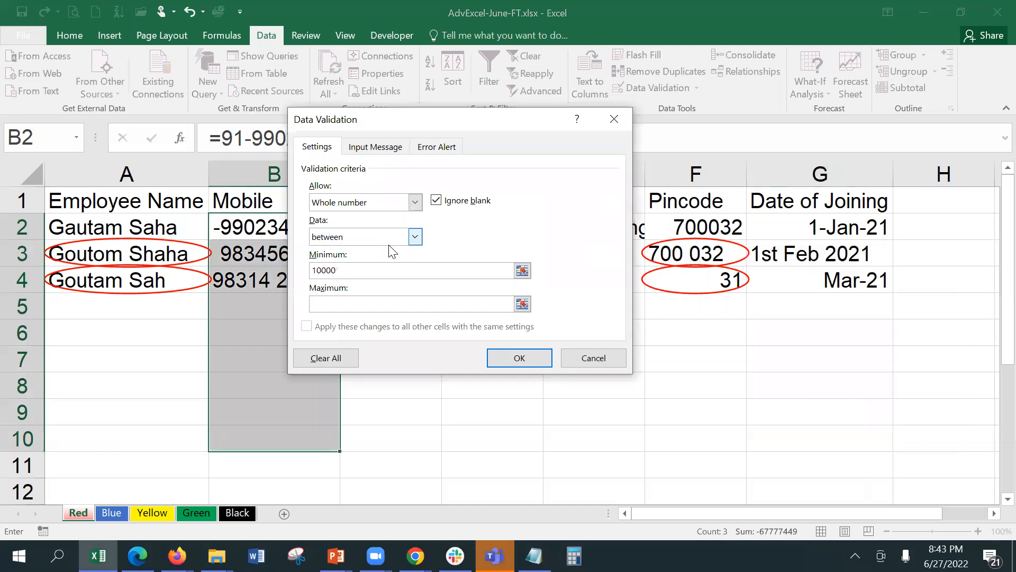
text(00001)
click(354, 303)
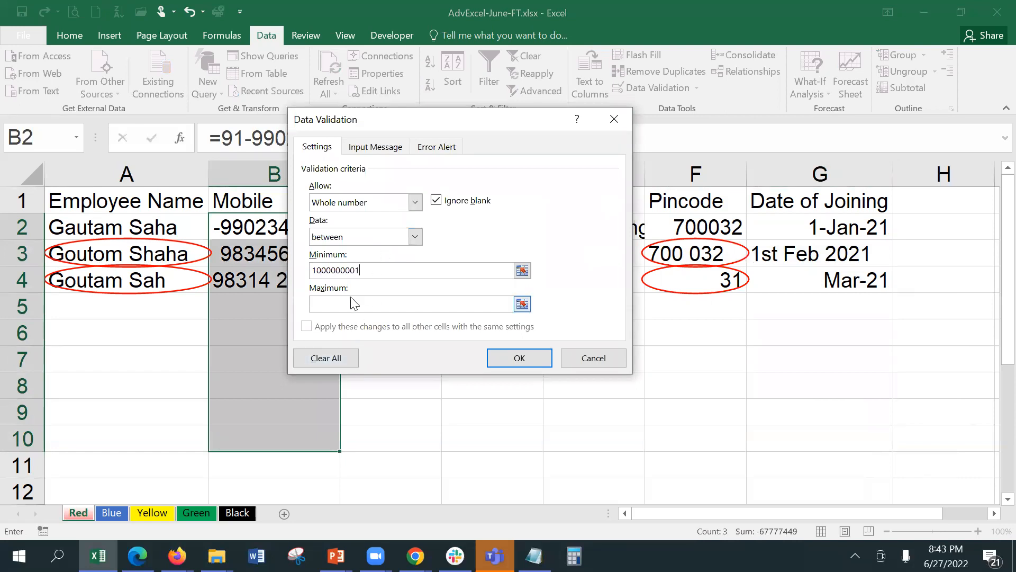
text(9999999999)
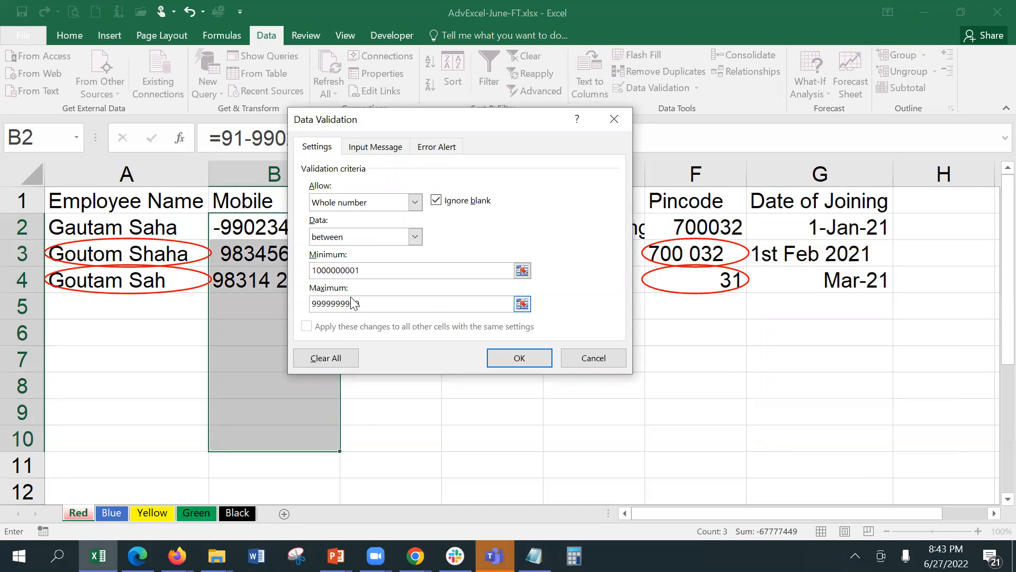
click(518, 356)
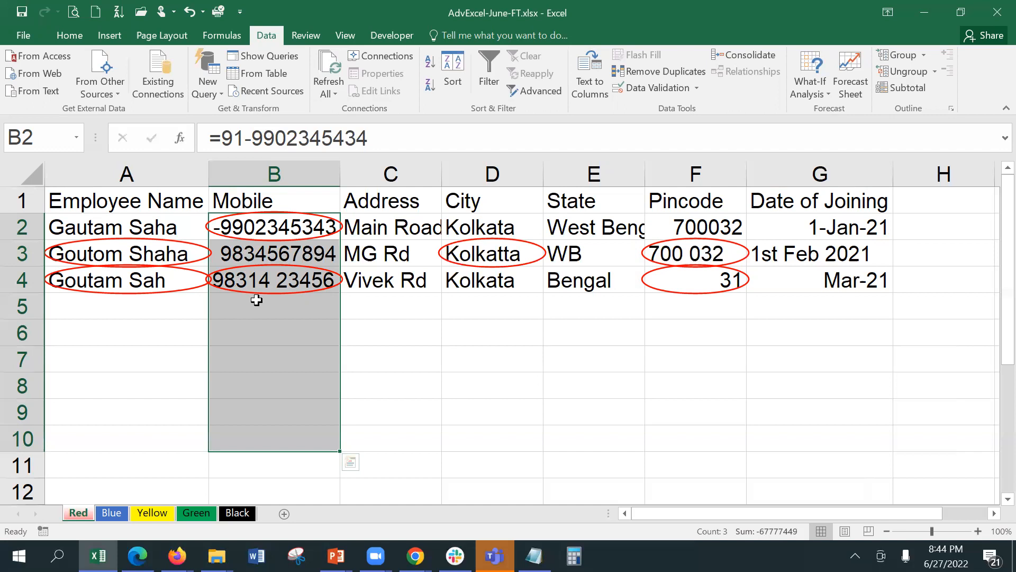
click(488, 258)
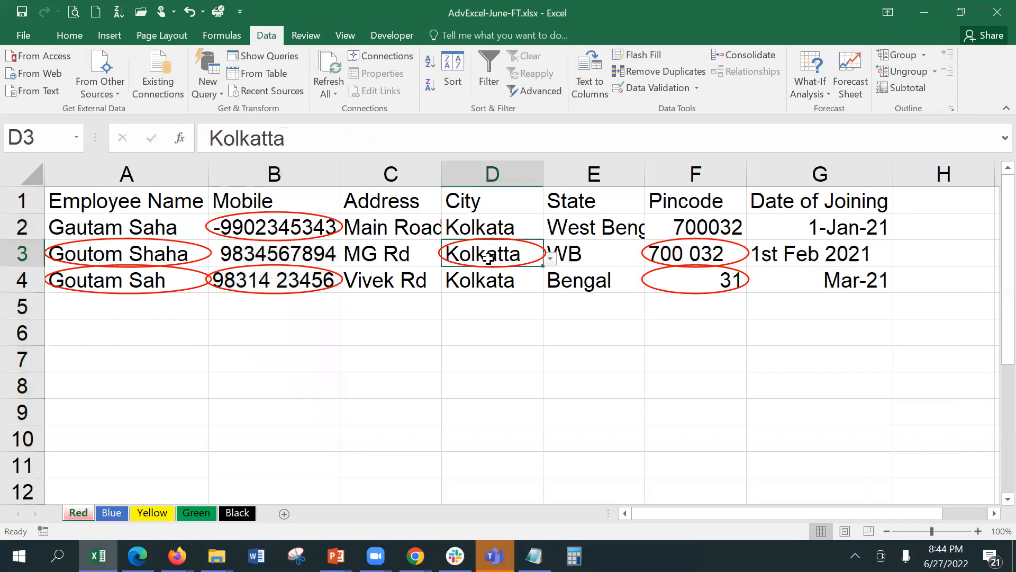
click(551, 259)
click(470, 316)
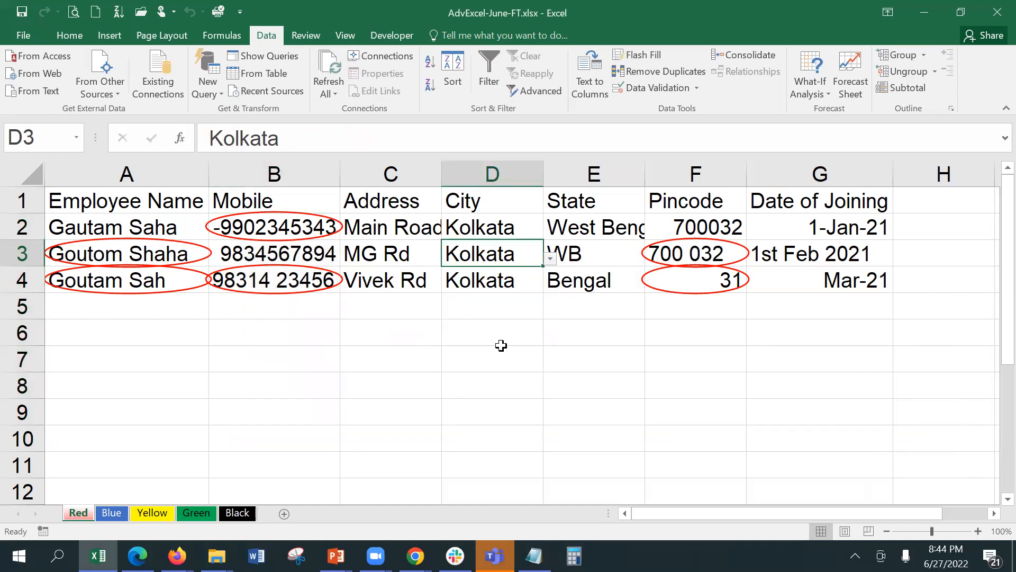
click(520, 363)
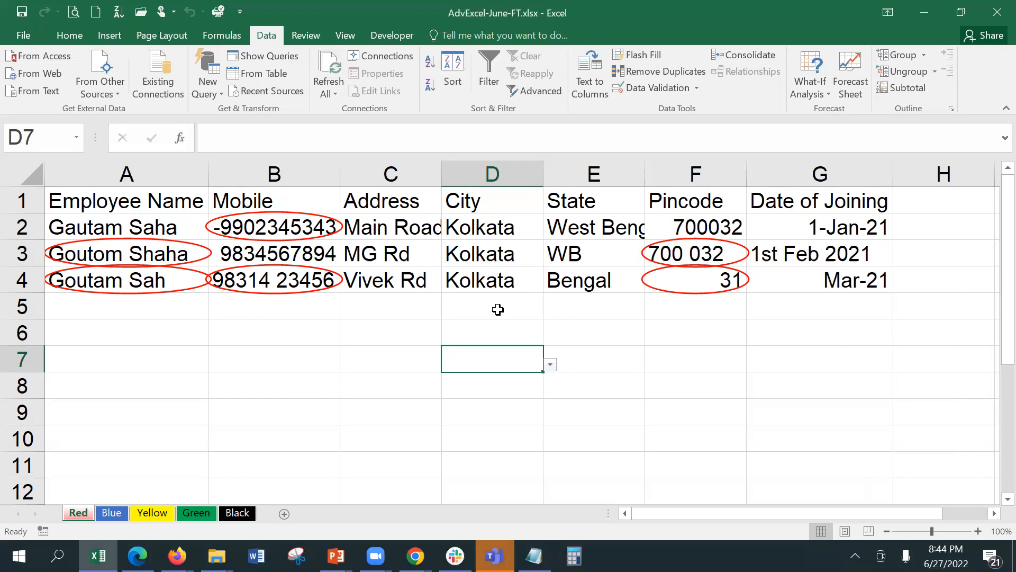
click(477, 222)
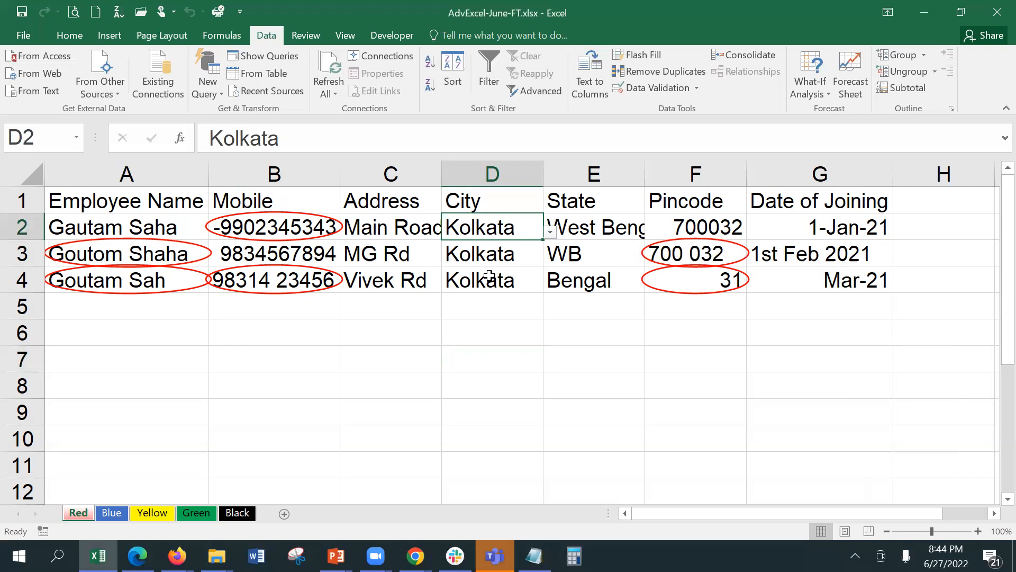
text(Kolkat)
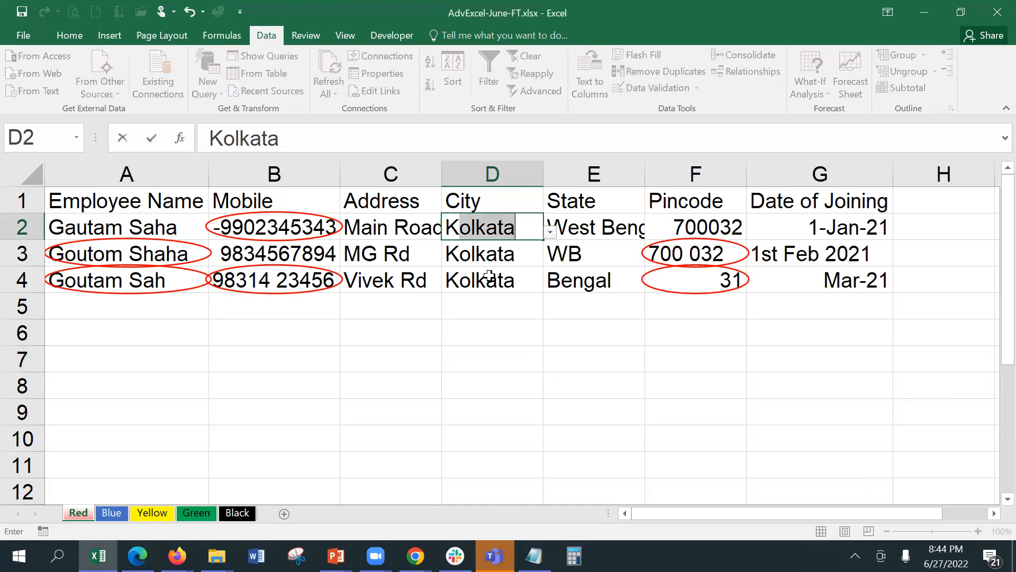
text(ta)
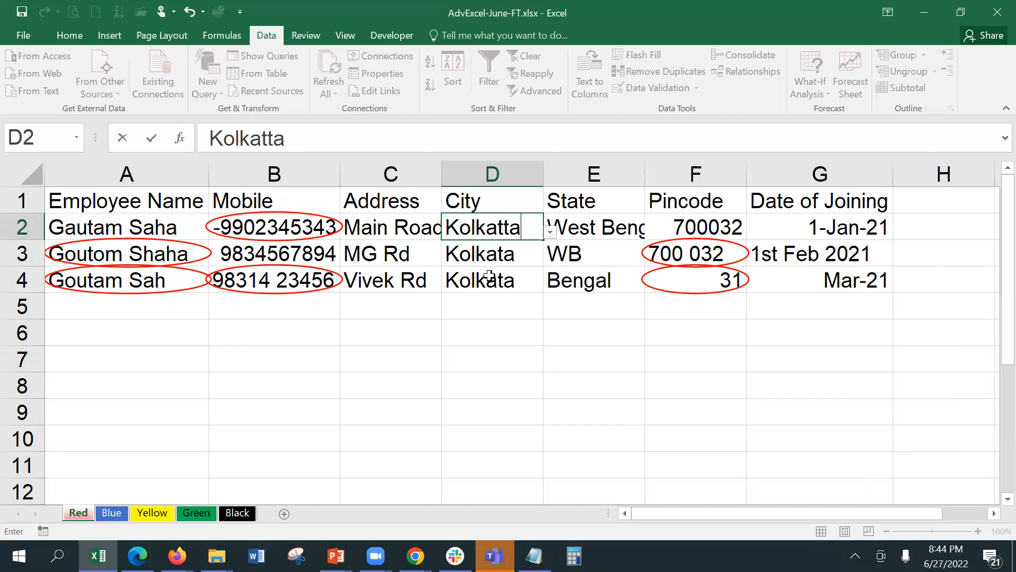
key(Return)
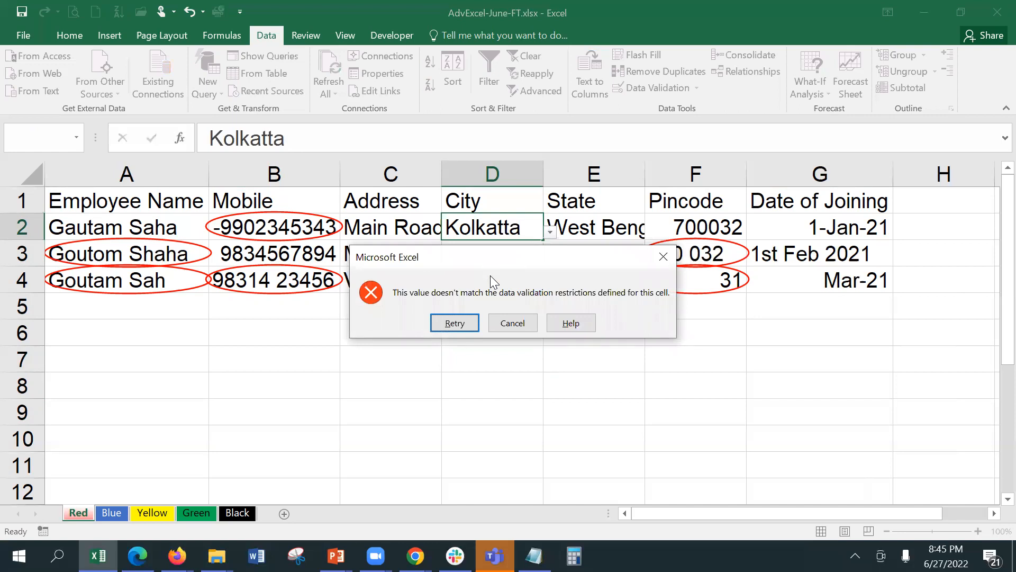
click(513, 323)
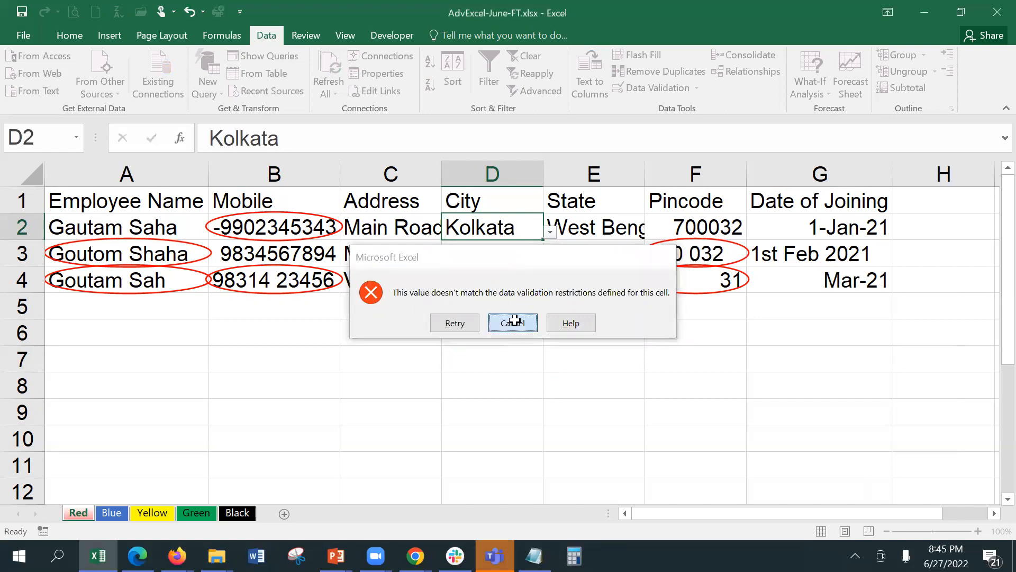
click(551, 234)
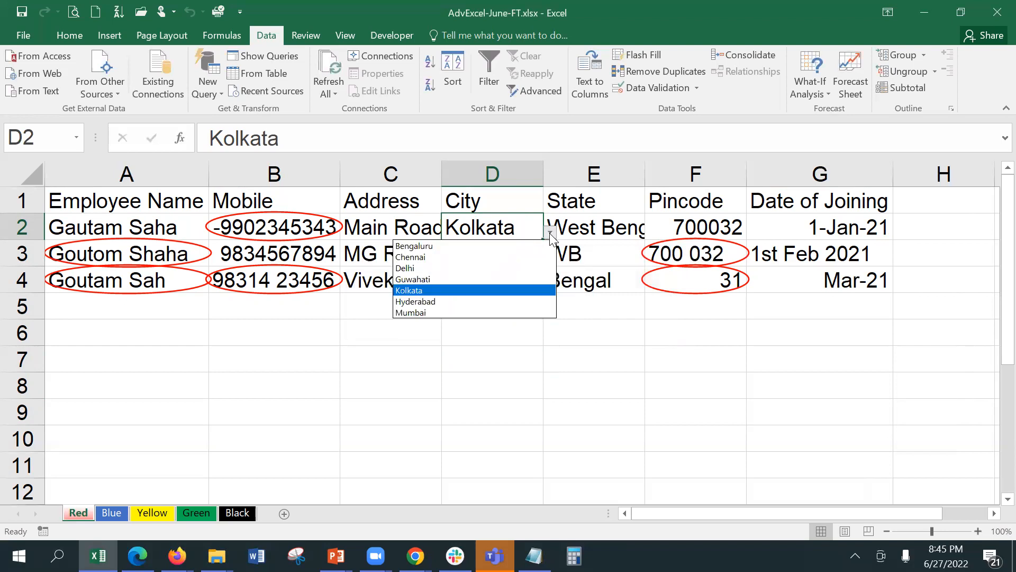
click(550, 236)
drag(508, 221, 497, 435)
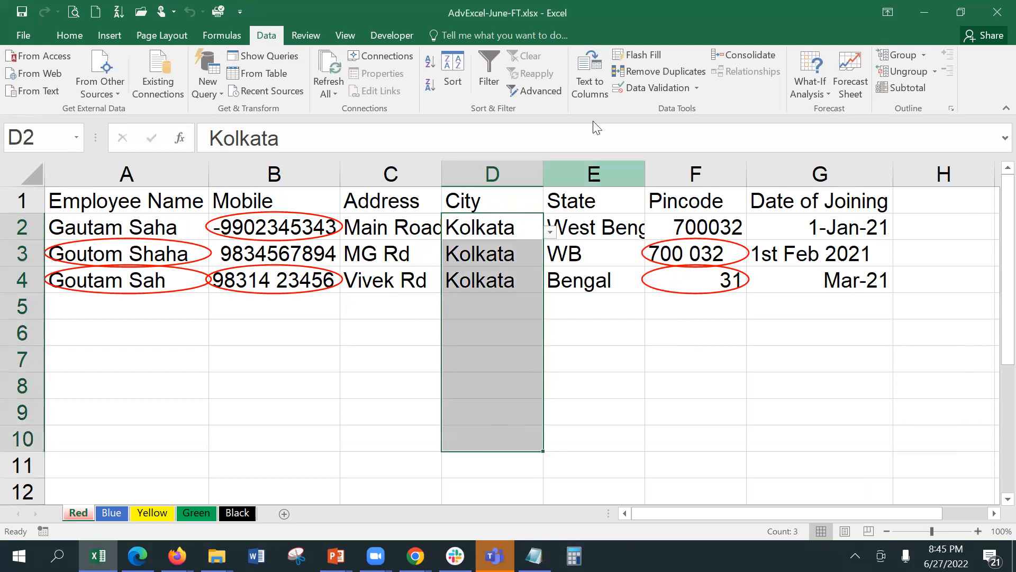
Set the City error alert title 'Incorrect Data chosen' and message 'Choose the correct City name from the list'.
click(650, 91)
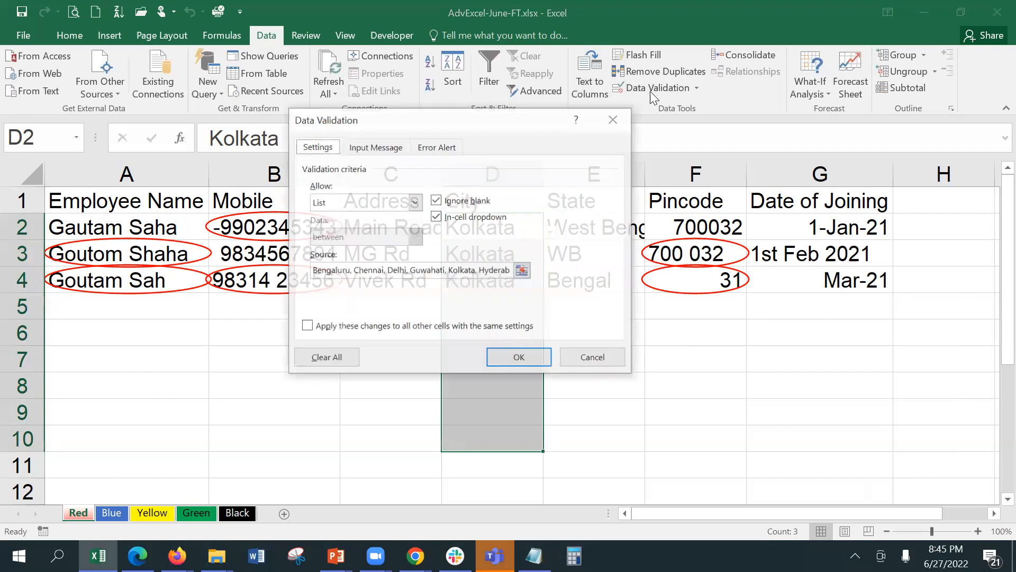
click(433, 149)
click(523, 226)
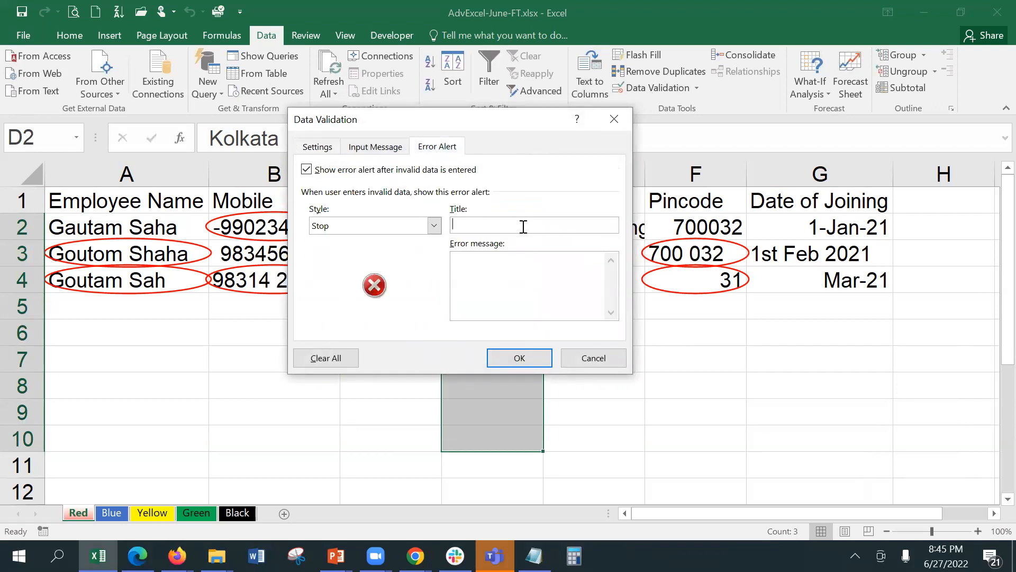
text(Incorrect )
text(Data cho)
text(sen)
text(Choose the c)
text(orre ct)
key(BackSpace)
key(BackSpace)
key(BackSpace)
text(ct City)
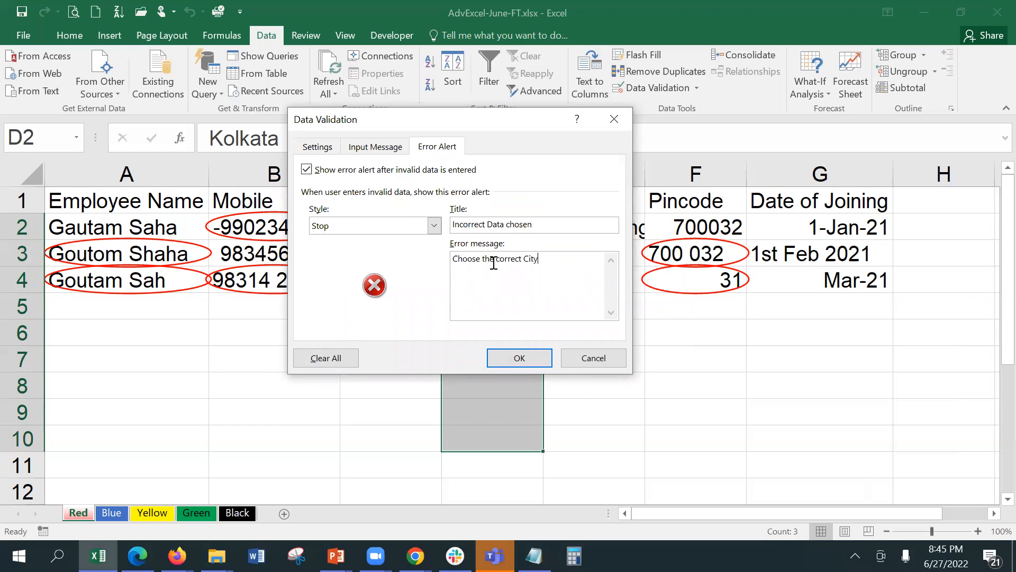
text( name from the list)
click(518, 358)
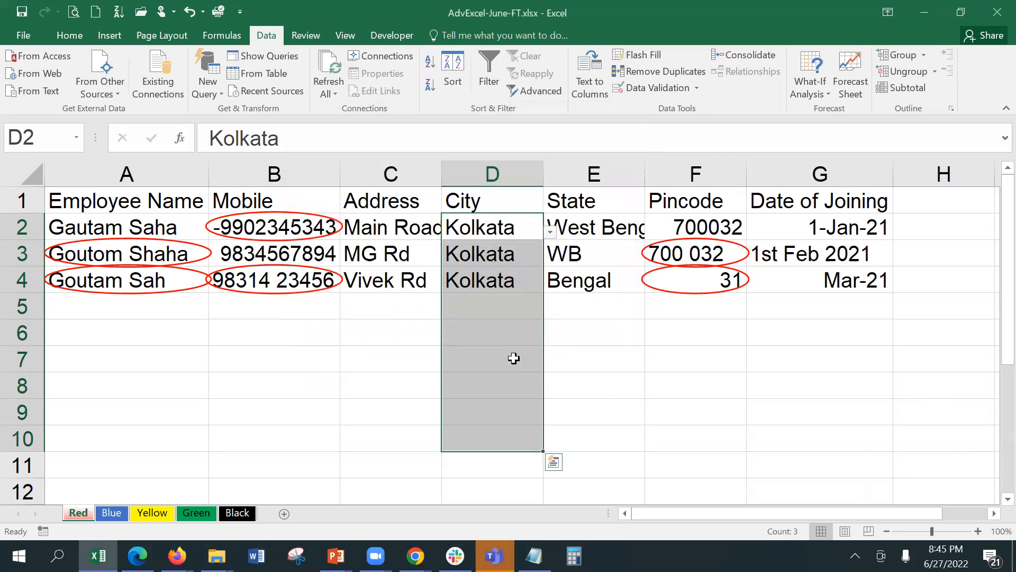
click(662, 83)
click(582, 359)
click(493, 253)
text(kolka)
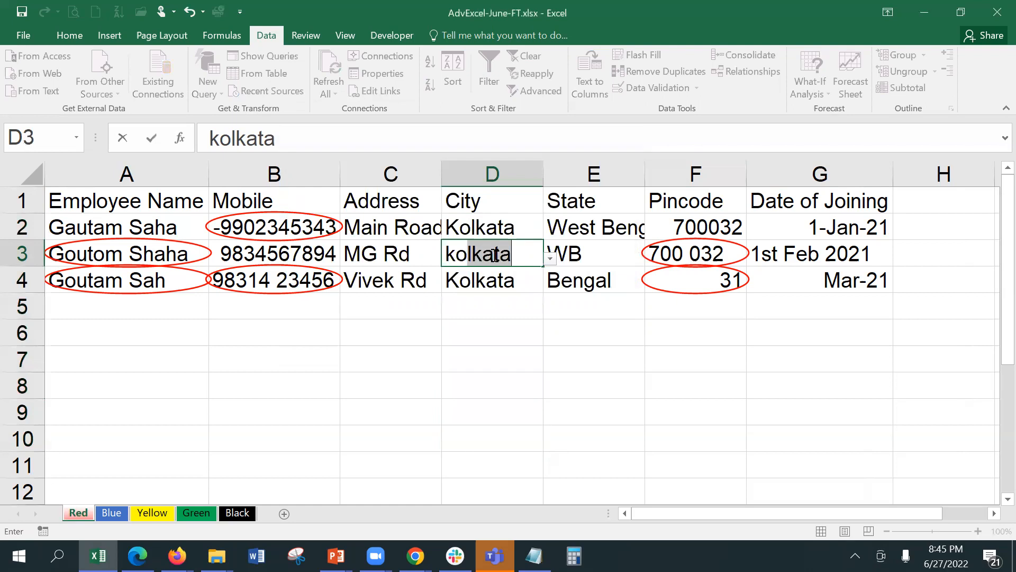
text(t)
key(BackSpace)
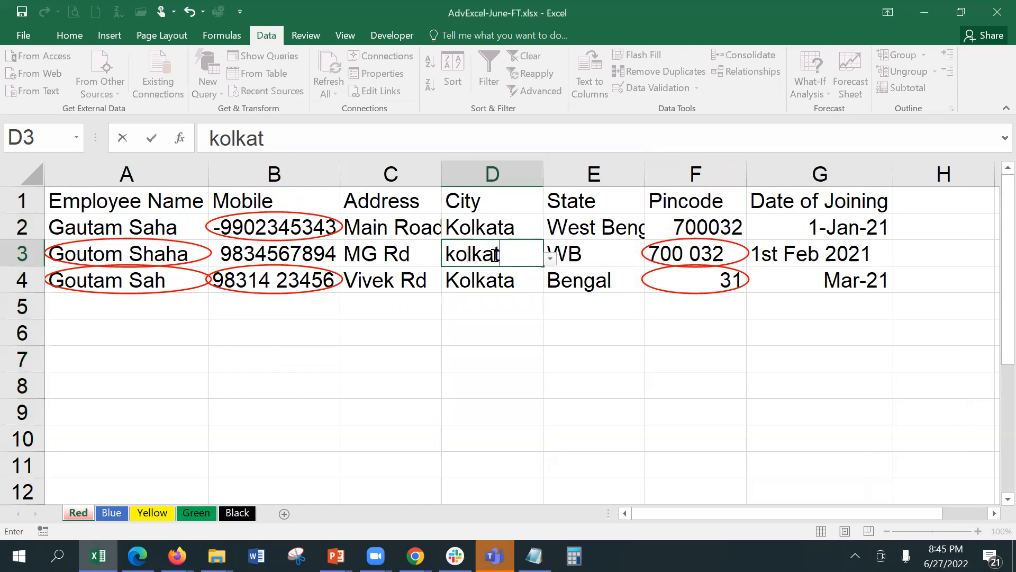
text(ta)
key(Return)
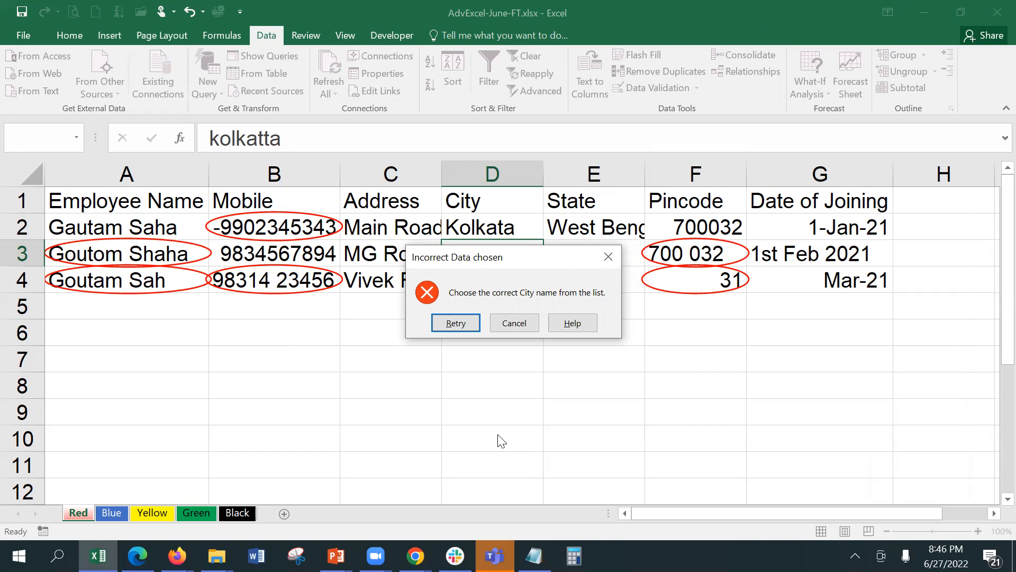
click(510, 323)
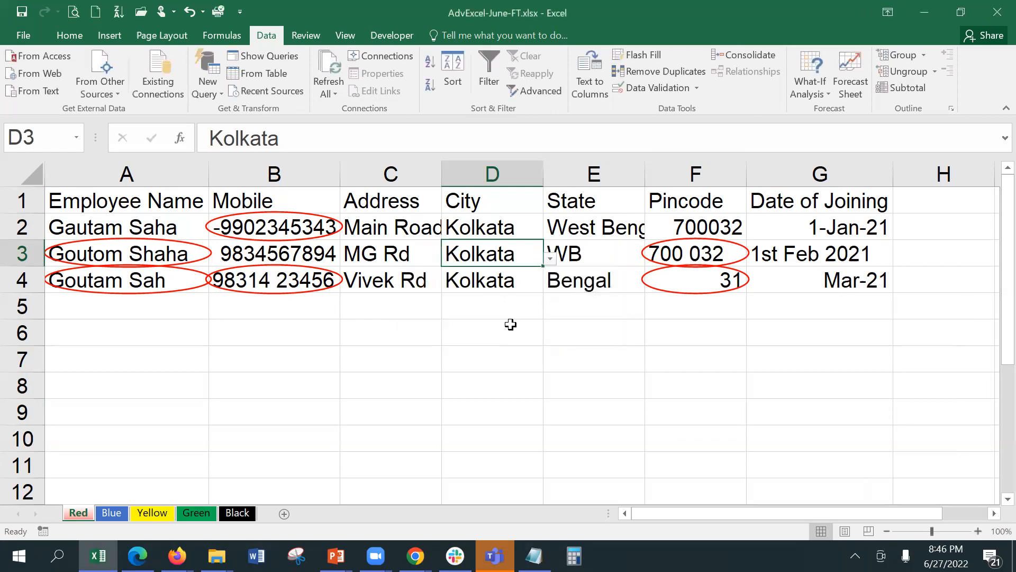
click(510, 324)
click(503, 308)
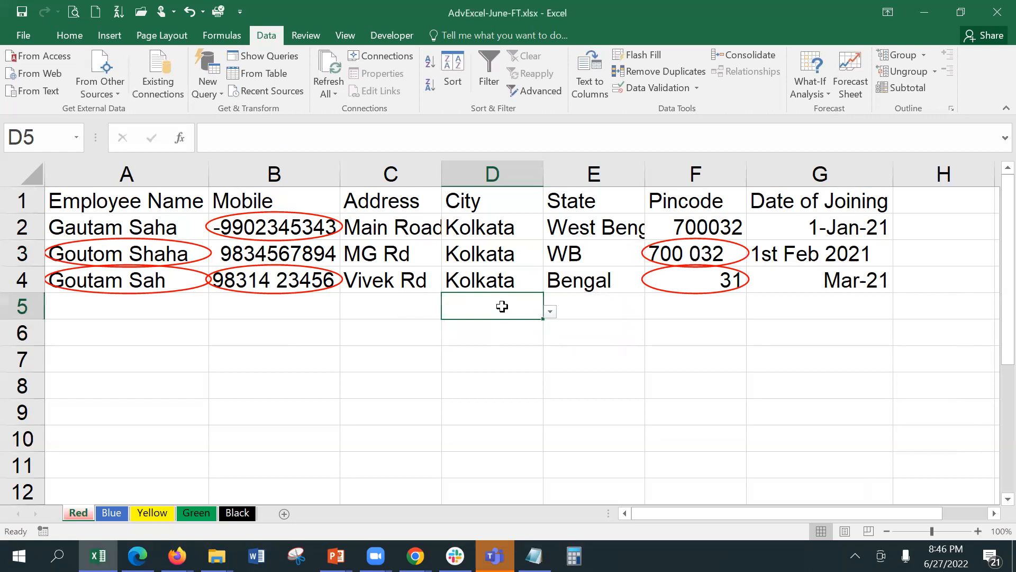
click(301, 251)
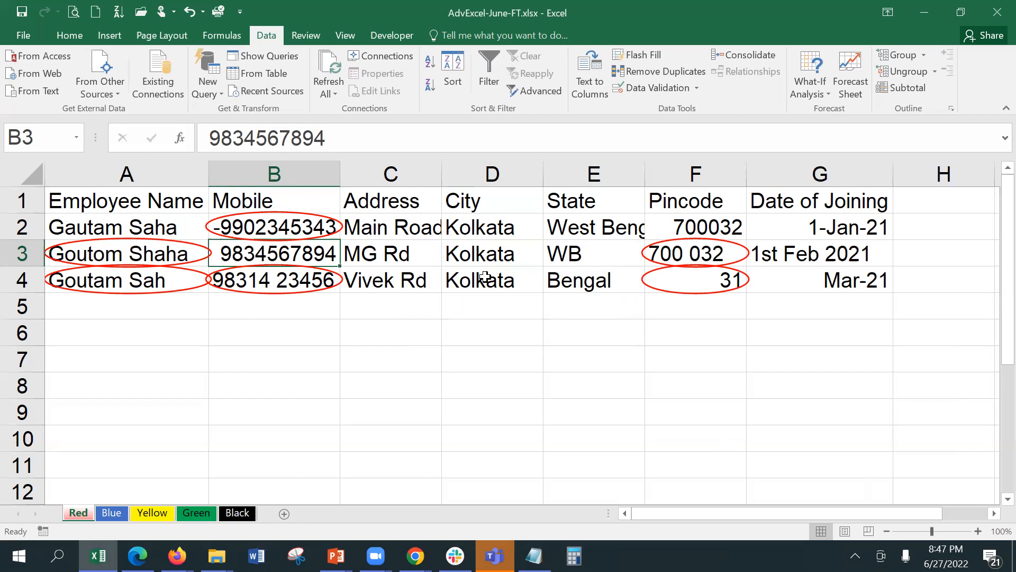
click(583, 258)
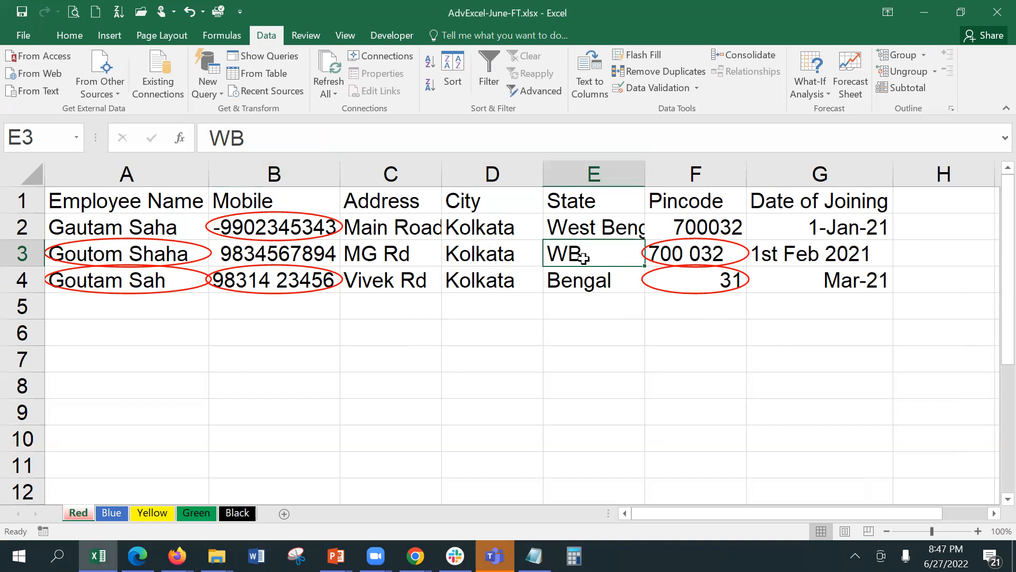
text(Waste)
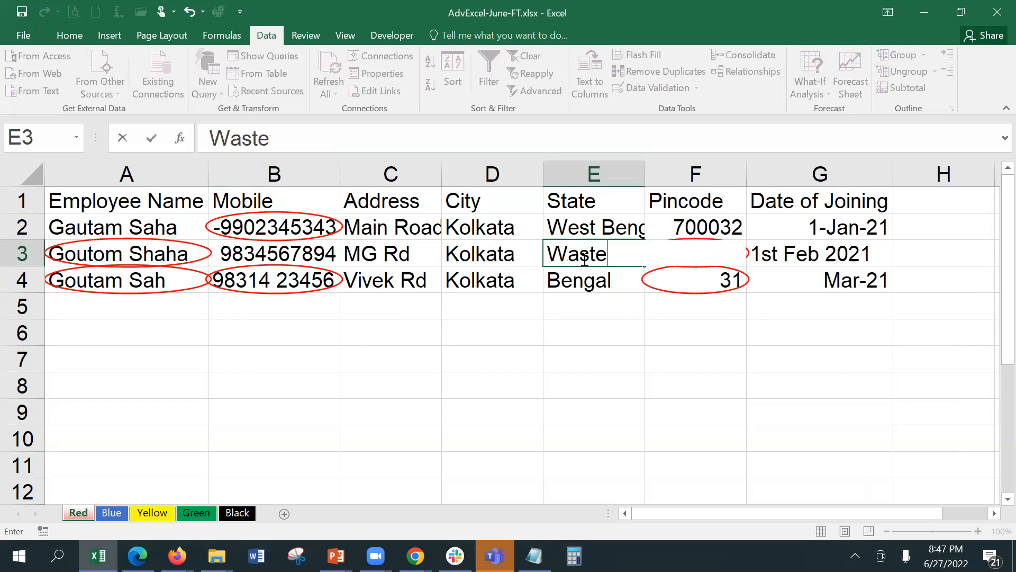
key(BackSpace)
key(BackSpace)
key(BackSpace)
key(BackSpace)
text(est Bengal)
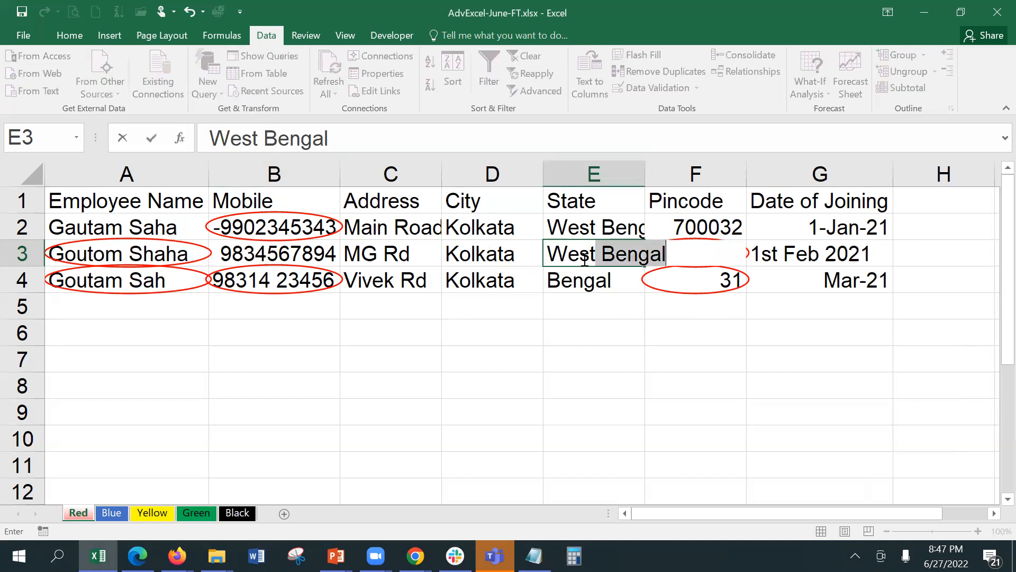
key(Return)
click(582, 257)
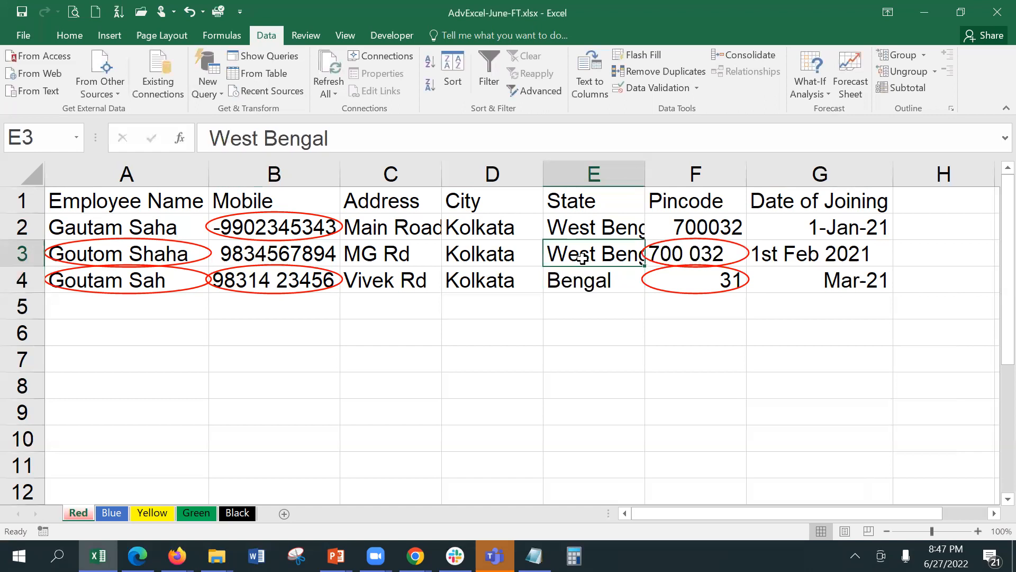
text(WB)
key(Return)
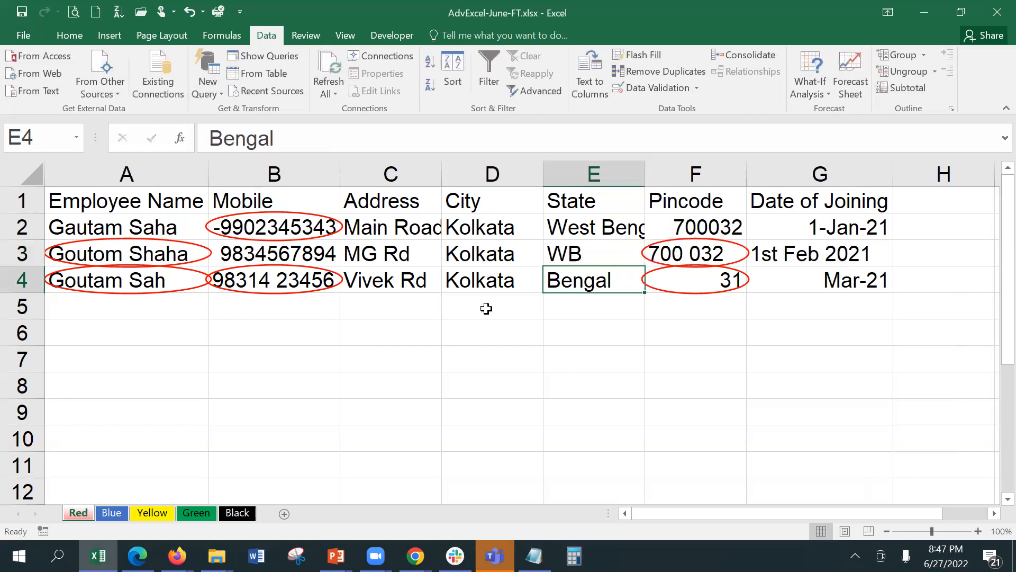
click(574, 250)
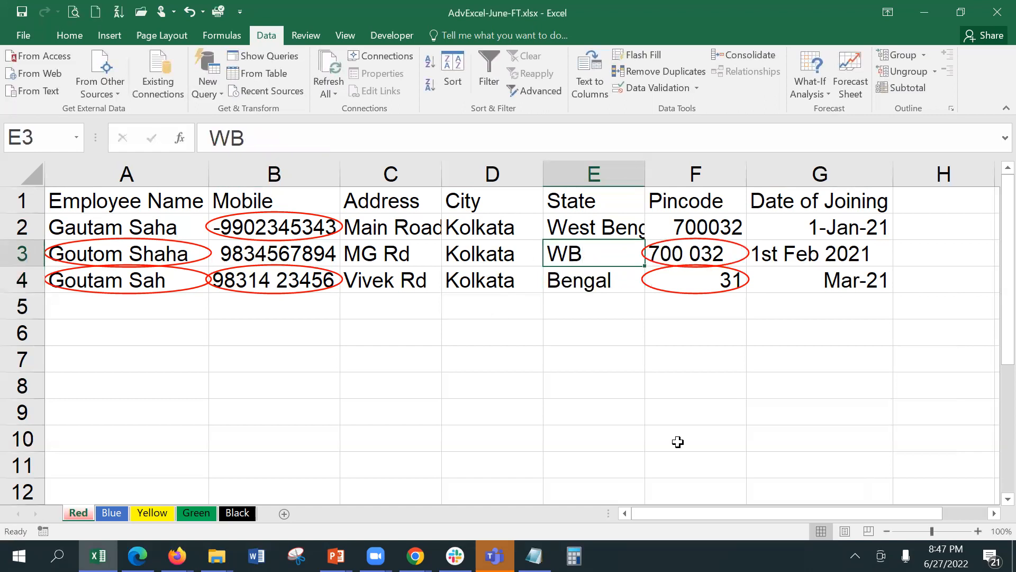
click(477, 246)
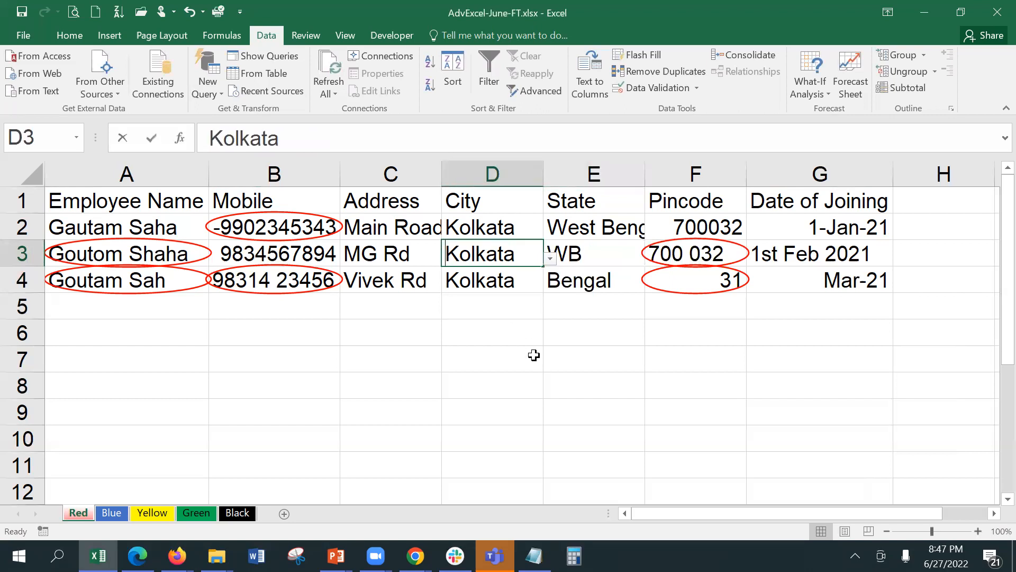
text(cakkl)
key(BackSpace)
key(Return)
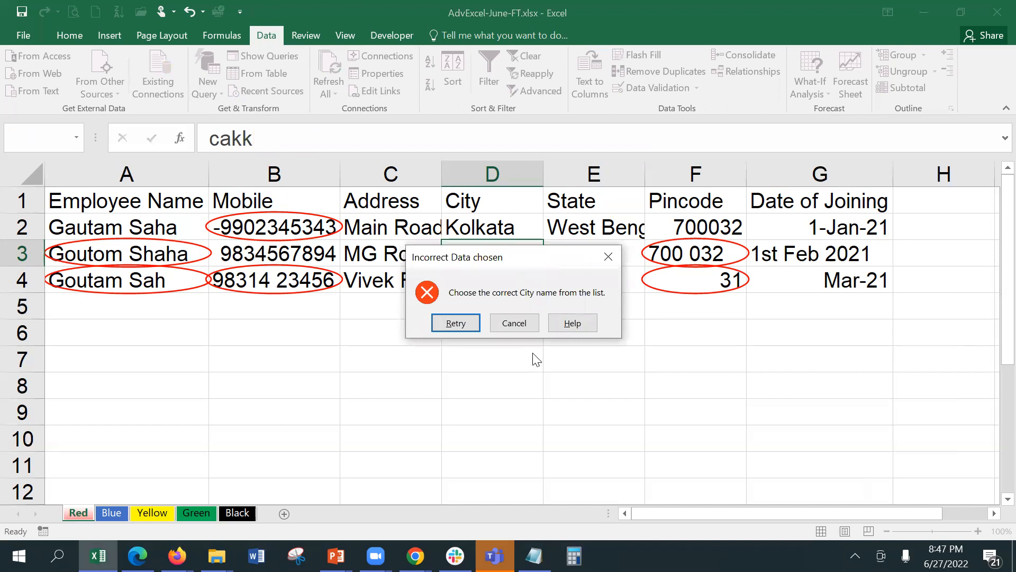
click(521, 322)
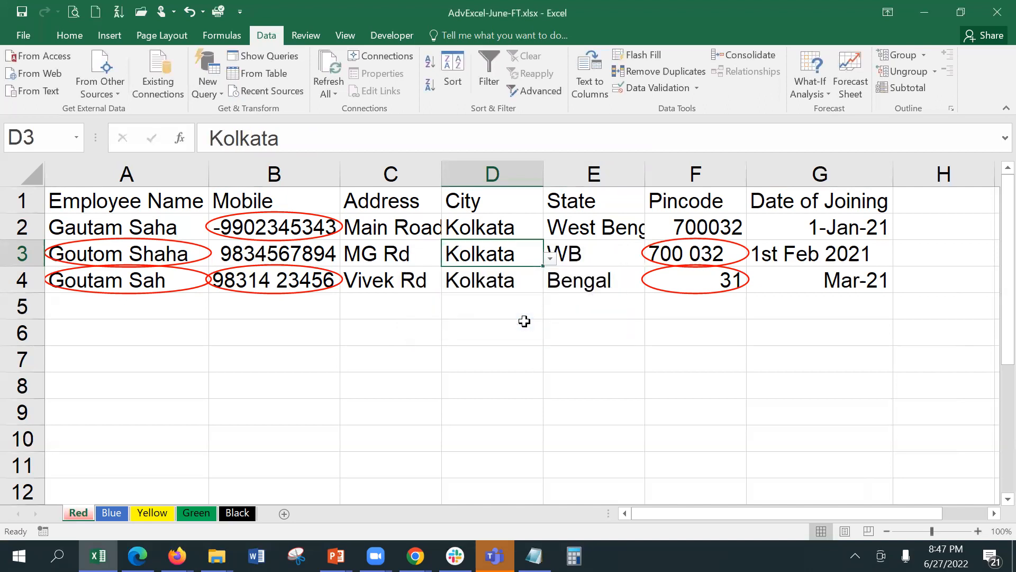
drag(519, 225, 519, 431)
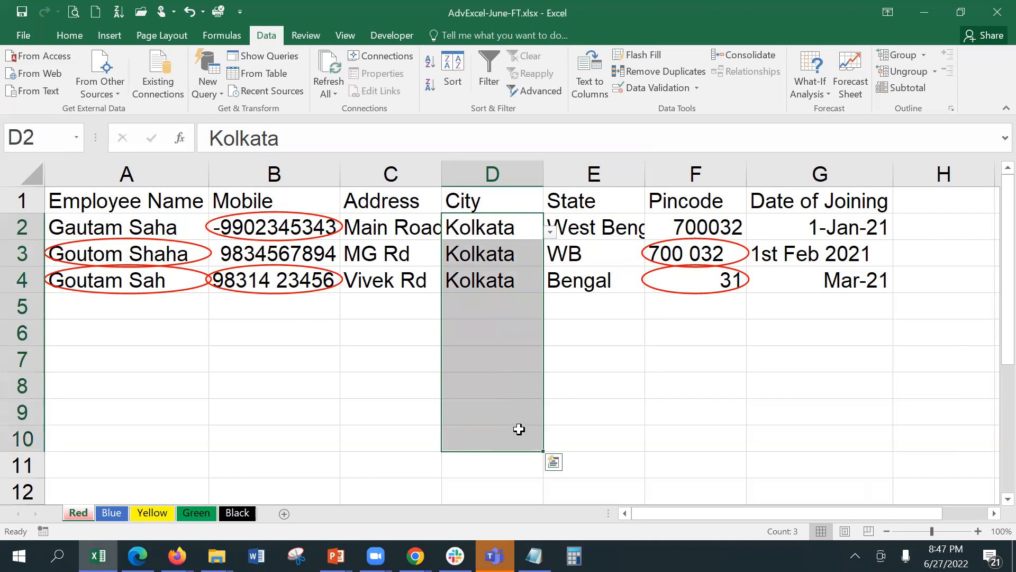
Add a City input message titled 'Choose the right city from list' reading 'Choose the correct city name from the list'.
click(656, 89)
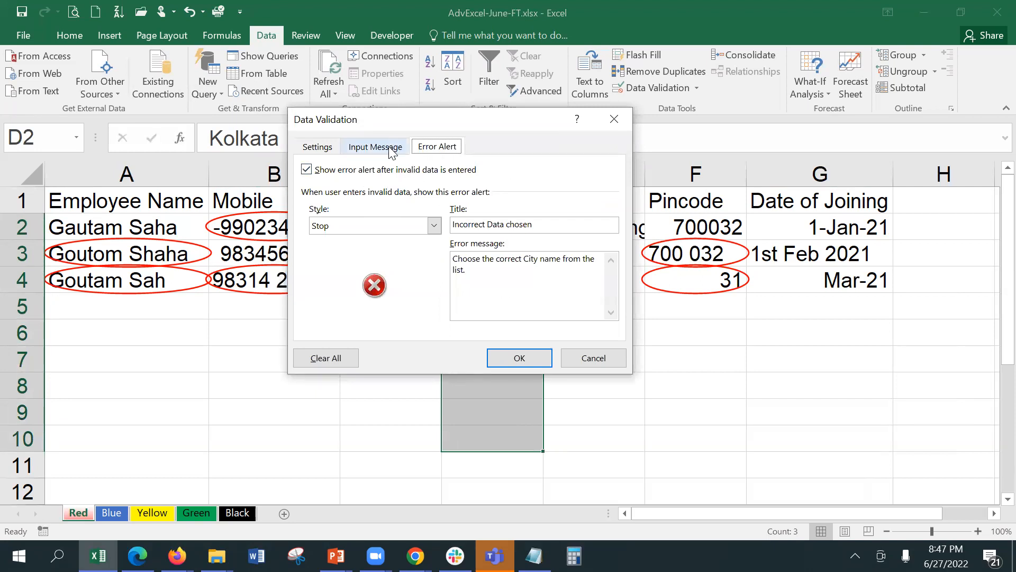
click(390, 152)
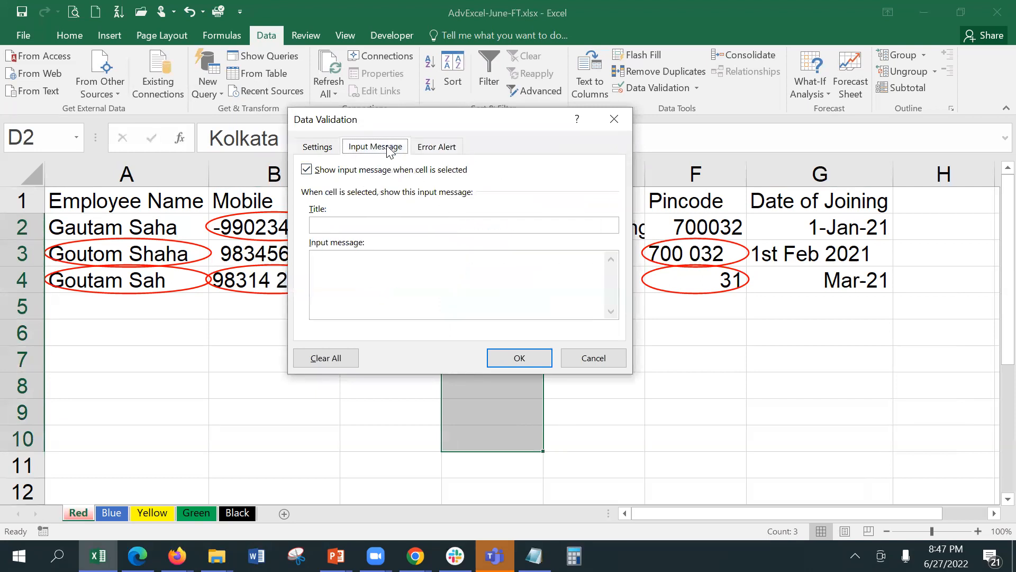
click(373, 225)
text(Choose the right city from the l)
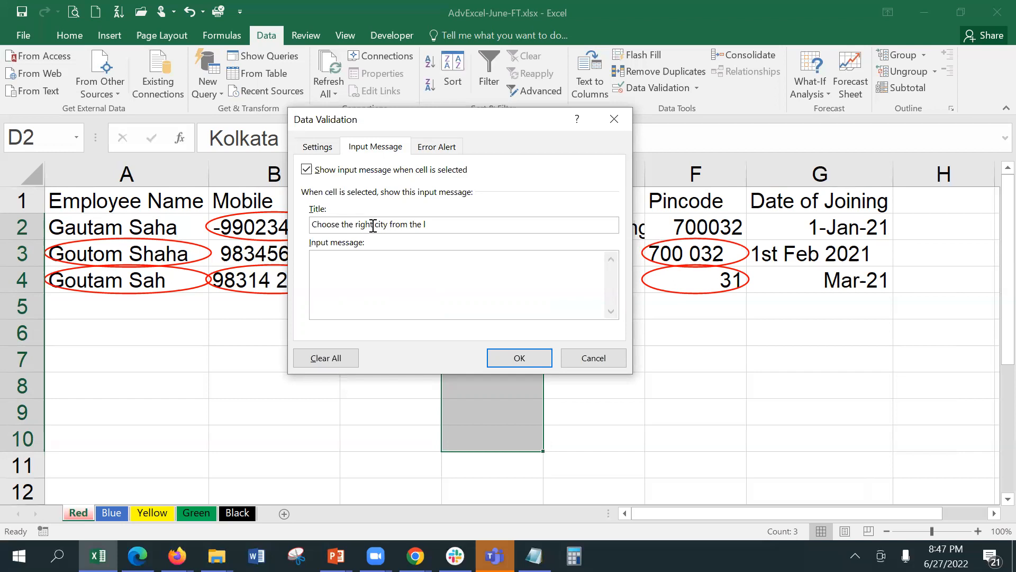
key(BackSpace)
key(BackSpace)
key(BackSpace)
key(BackSpace)
key(BackSpace)
text(list)
click(417, 304)
text(Choose the correct city name f)
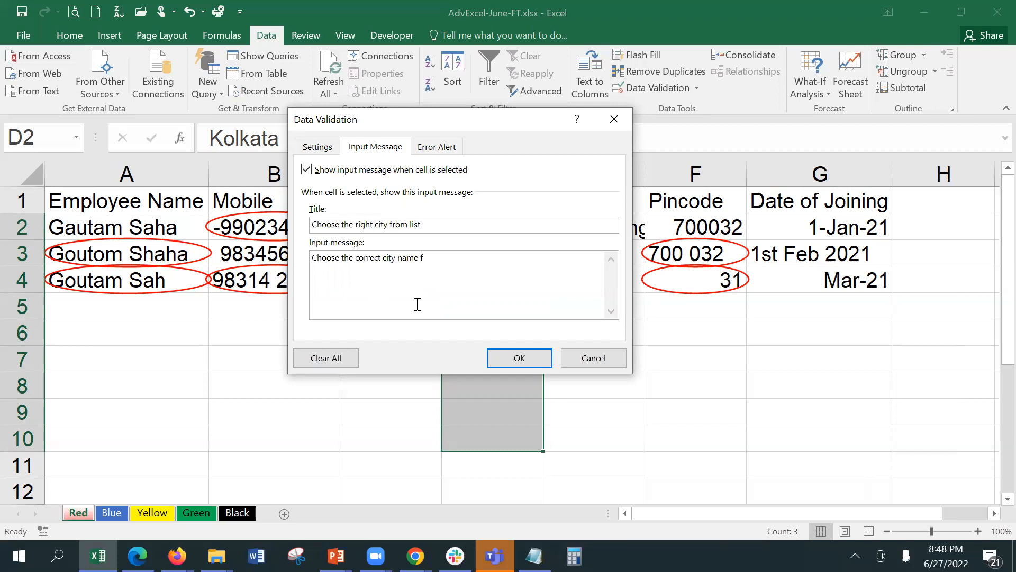
text(rom the list)
click(538, 359)
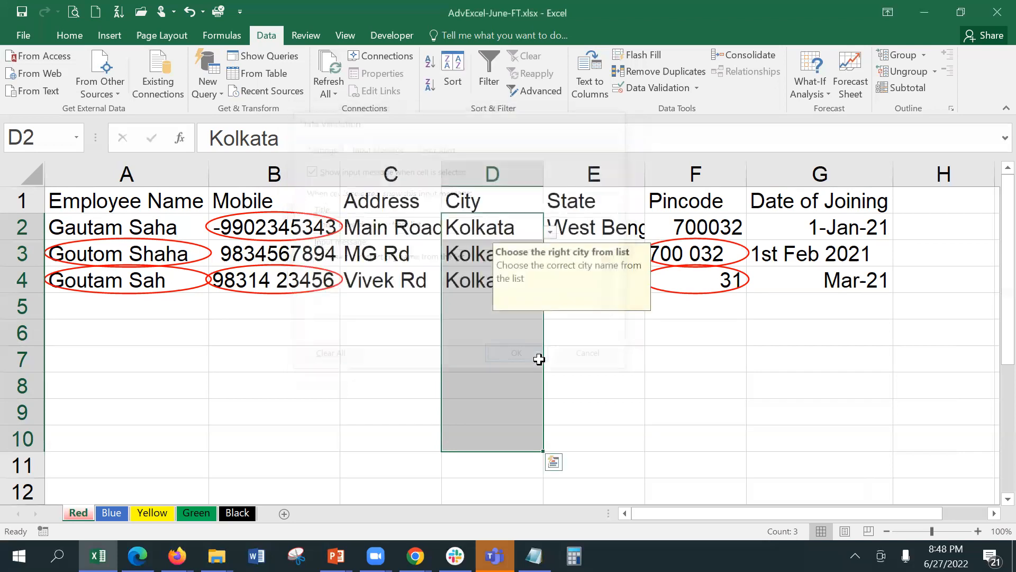
click(602, 371)
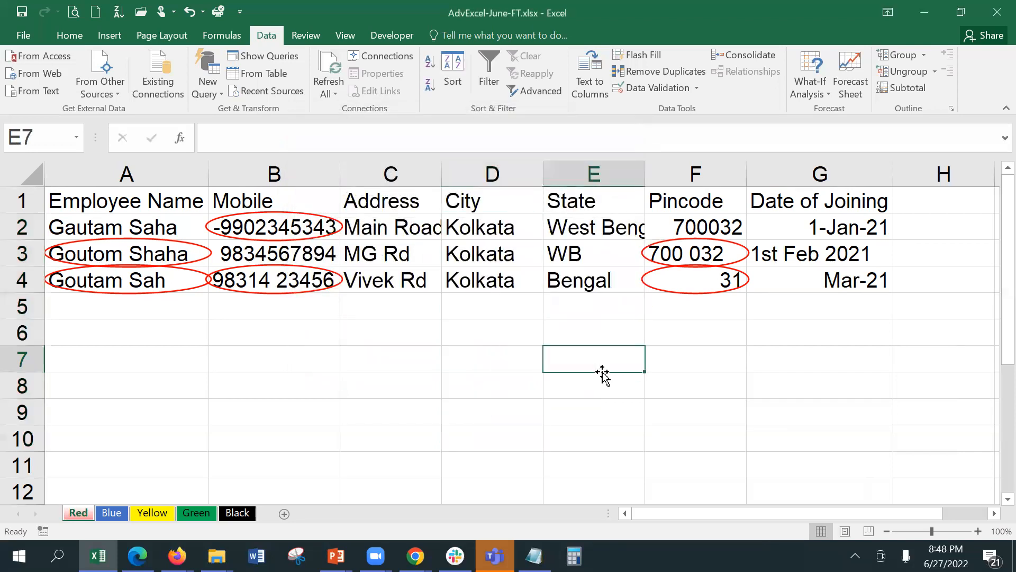
Test D5's city dropdown and input prompt without picking a city.
click(479, 305)
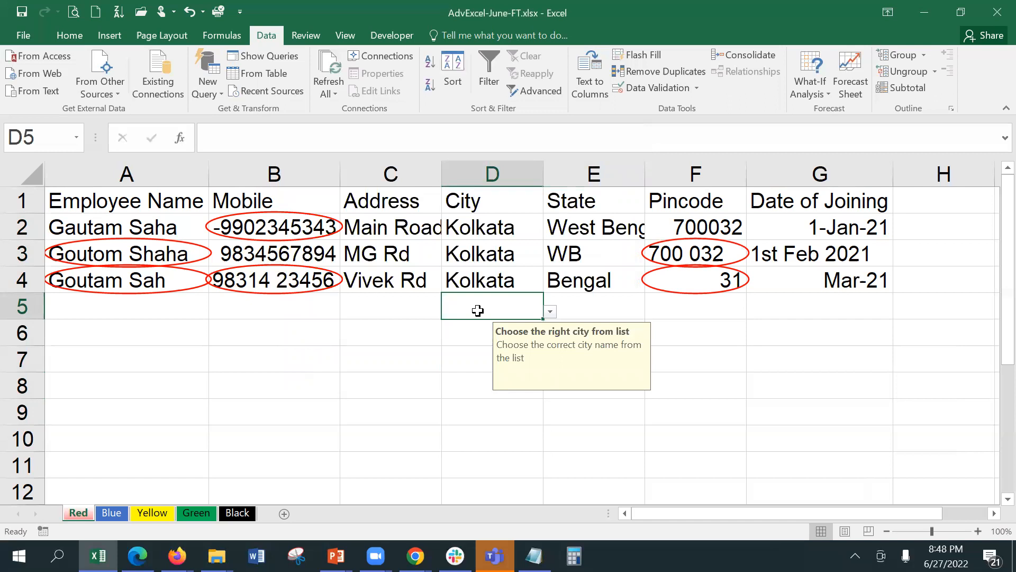
click(551, 312)
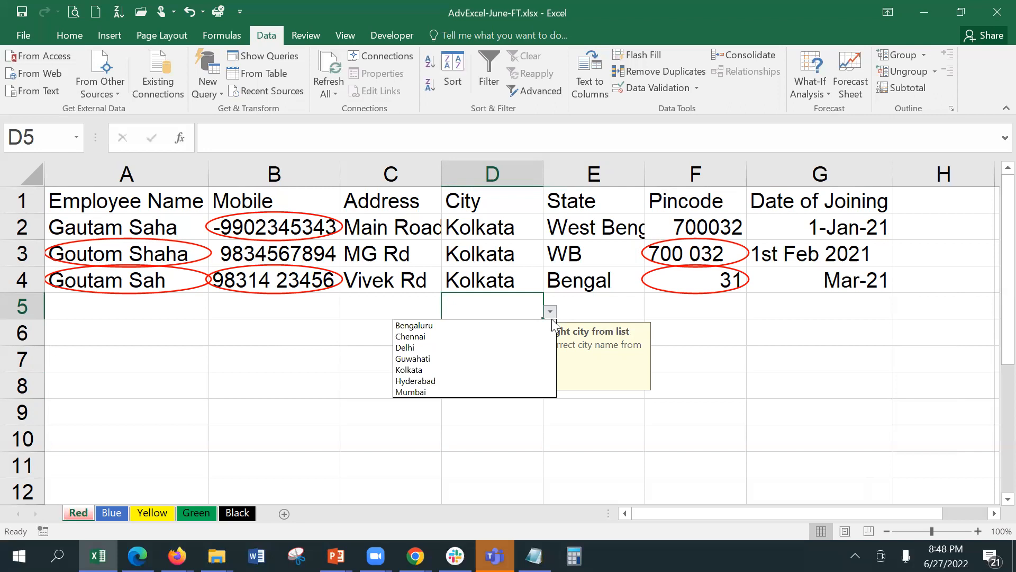
click(679, 321)
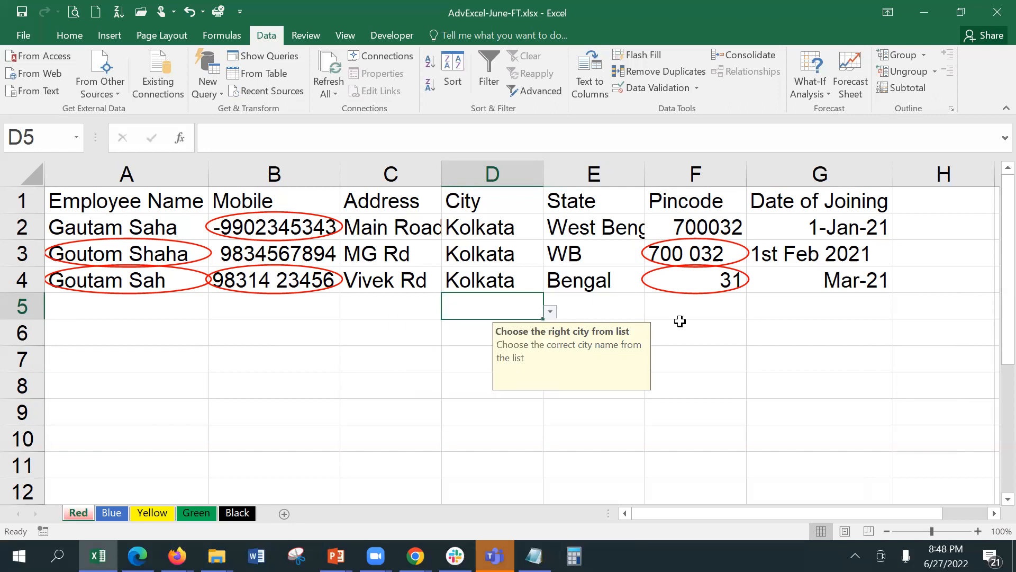
click(680, 321)
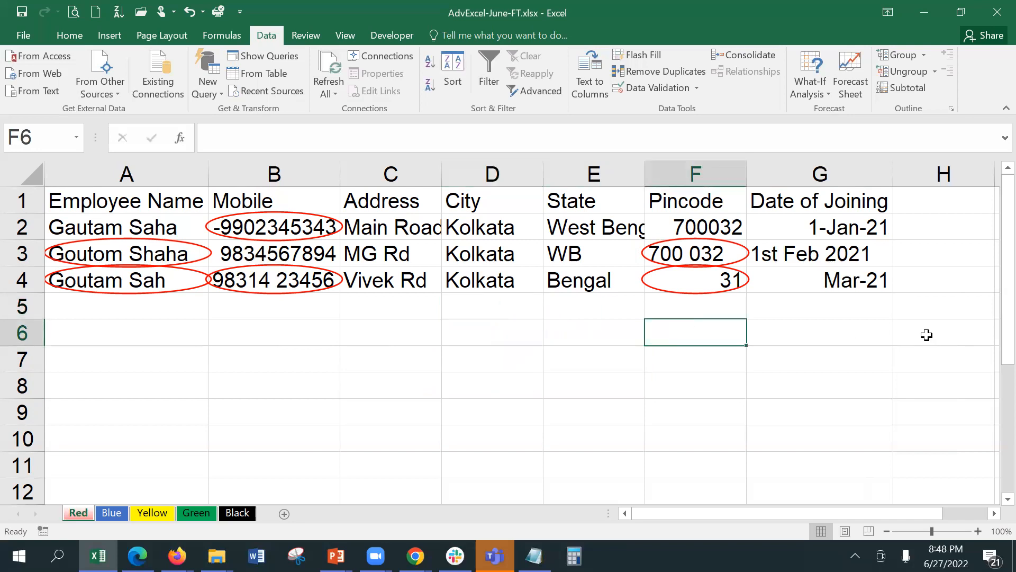
click(510, 297)
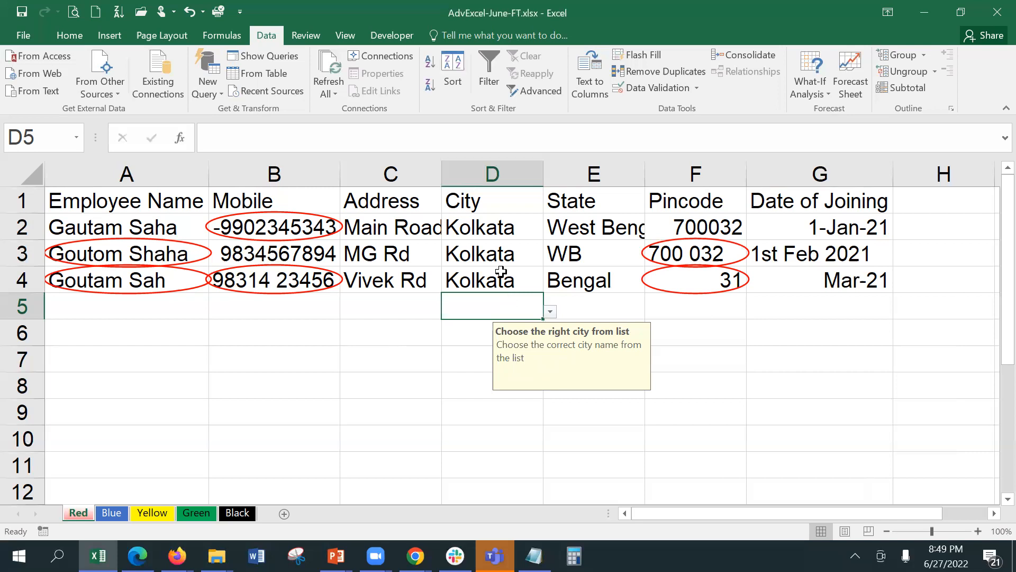
Select City cells D2:D10 and bring up their Data Validation settings.
click(474, 229)
drag(474, 229, 461, 436)
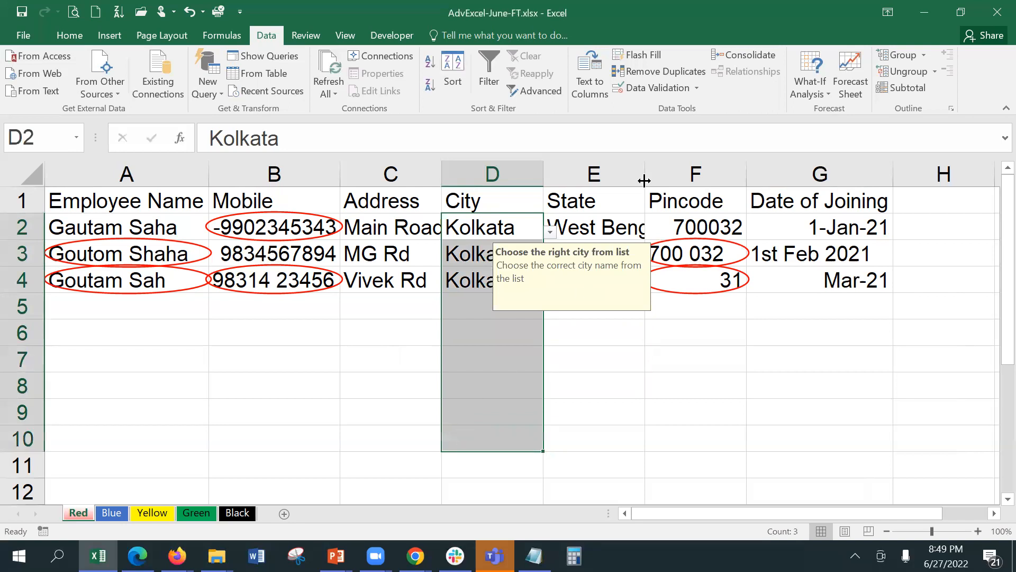
click(648, 90)
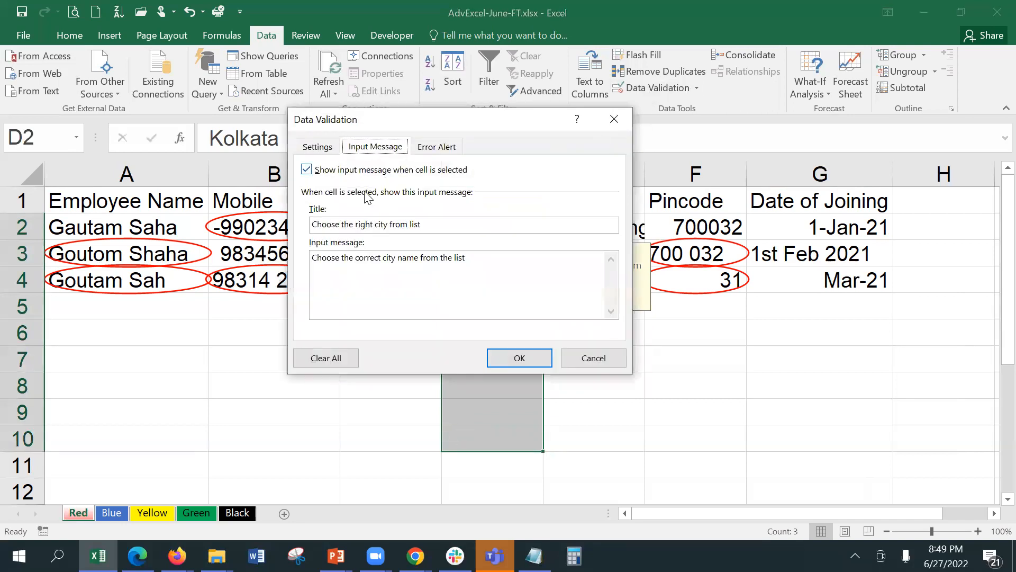
Edit the City list source so Kolkata becomes Calkata.
click(311, 147)
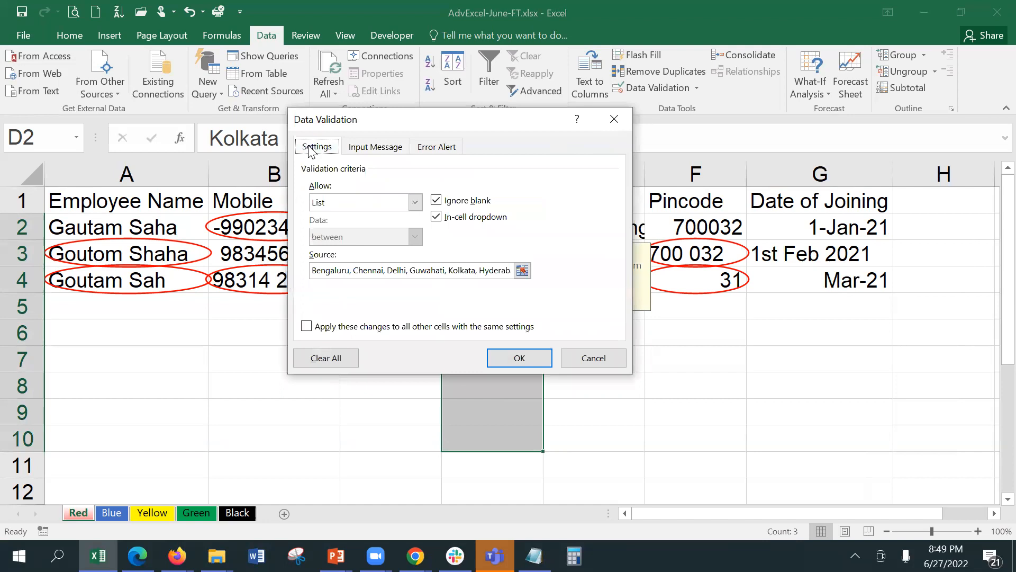
click(454, 269)
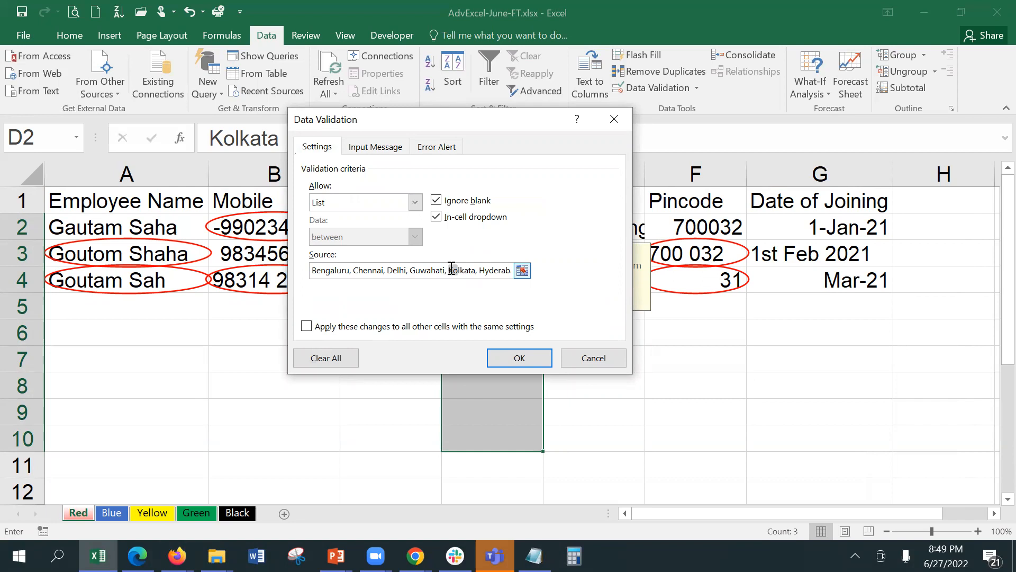
text(C)
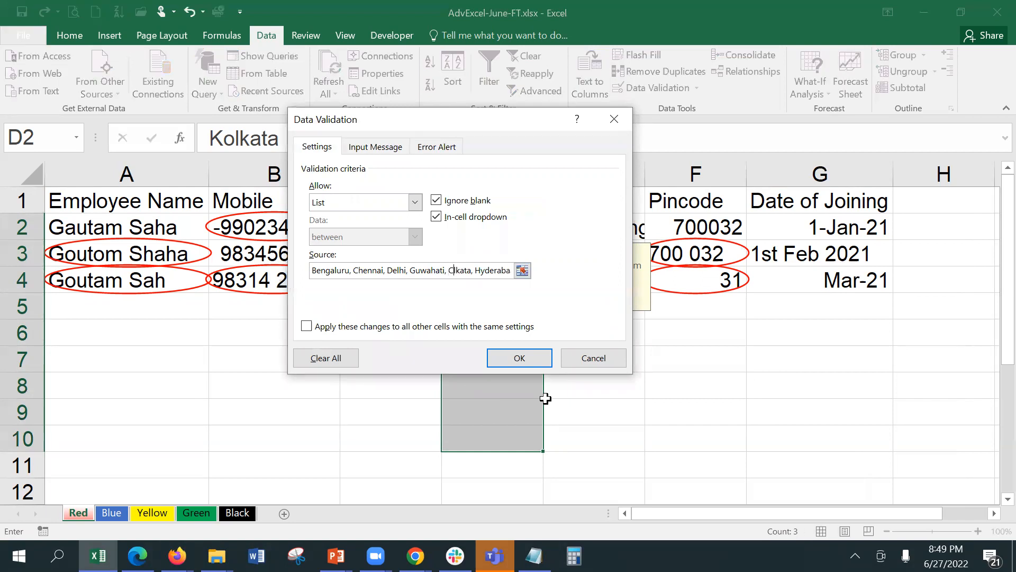
text(al)
key(BackSpace)
click(534, 355)
Pick Calkata from the updated city dropdown in D5.
click(648, 366)
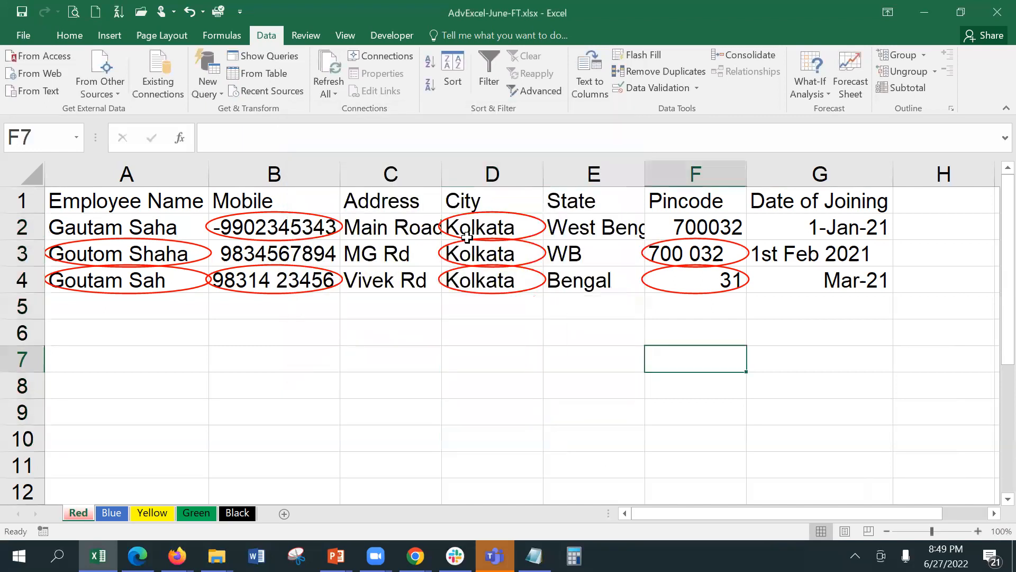
click(487, 309)
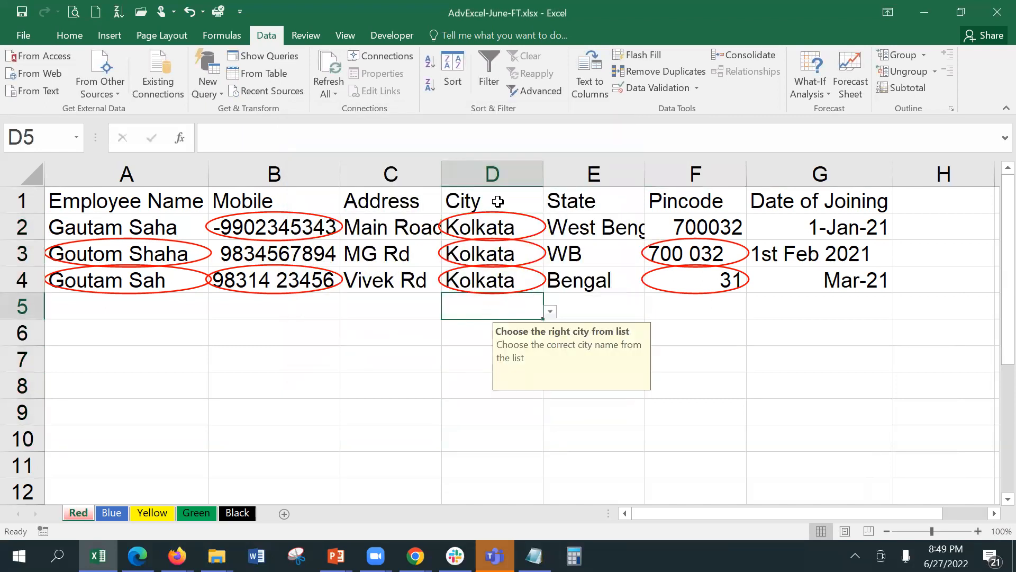
click(548, 313)
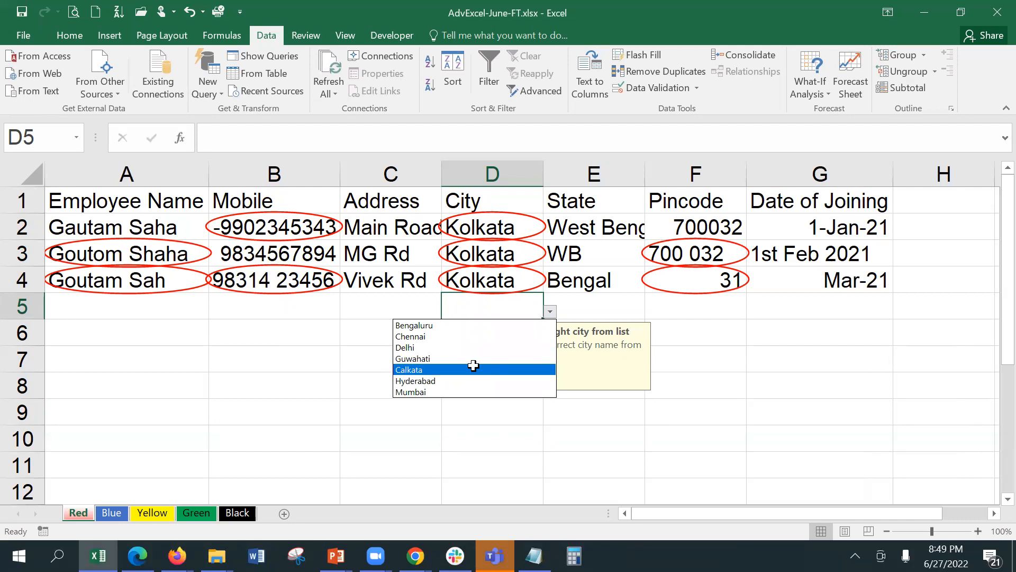
click(474, 369)
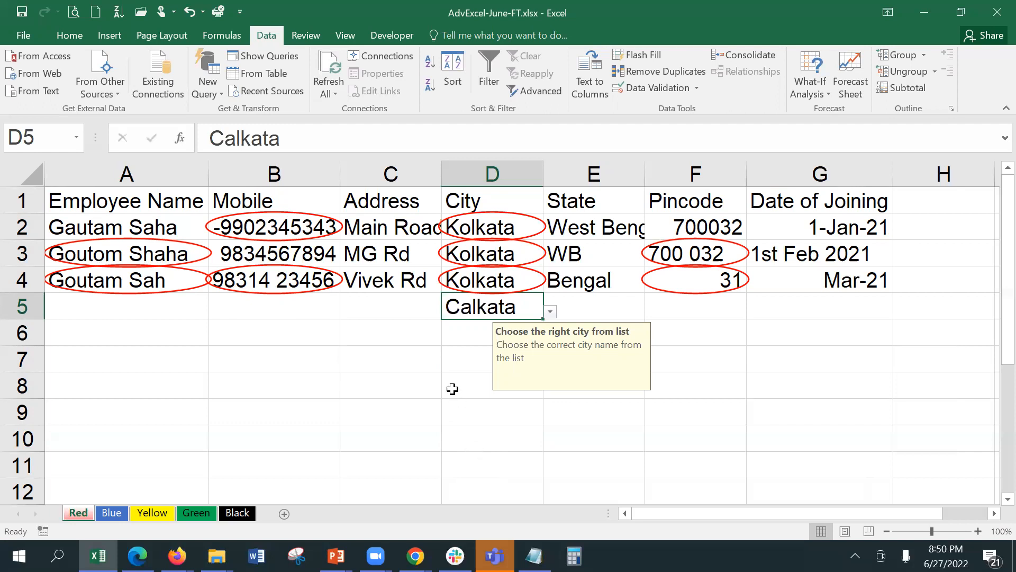
Open D4's city dropdown and close it, leaving Kolkata unchanged.
click(480, 276)
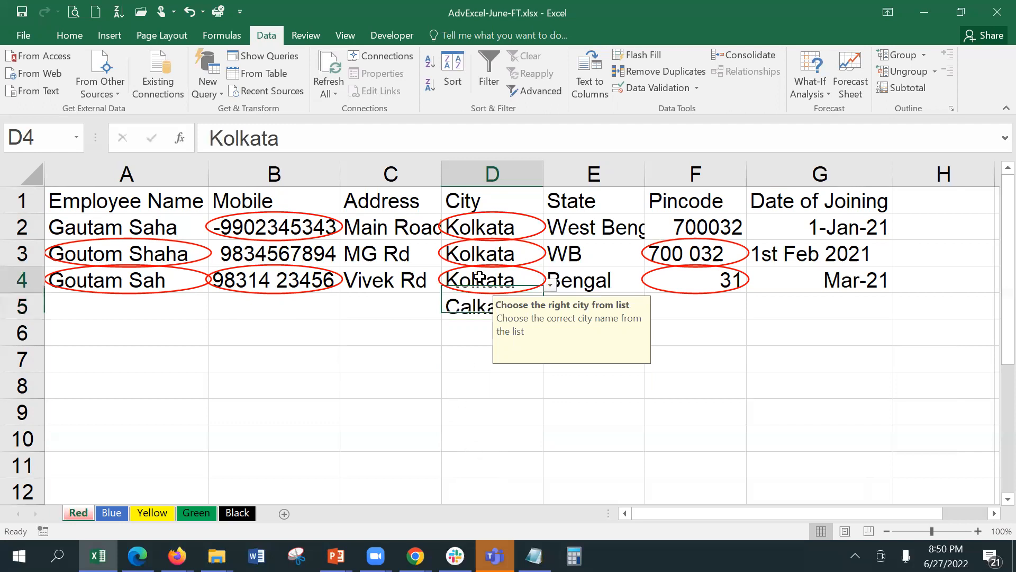
click(551, 284)
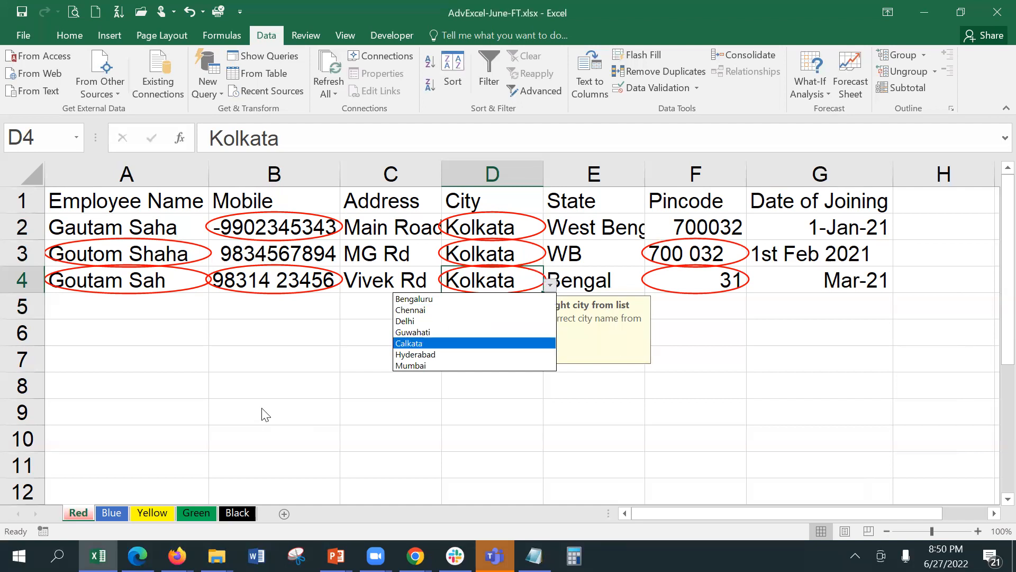
click(272, 387)
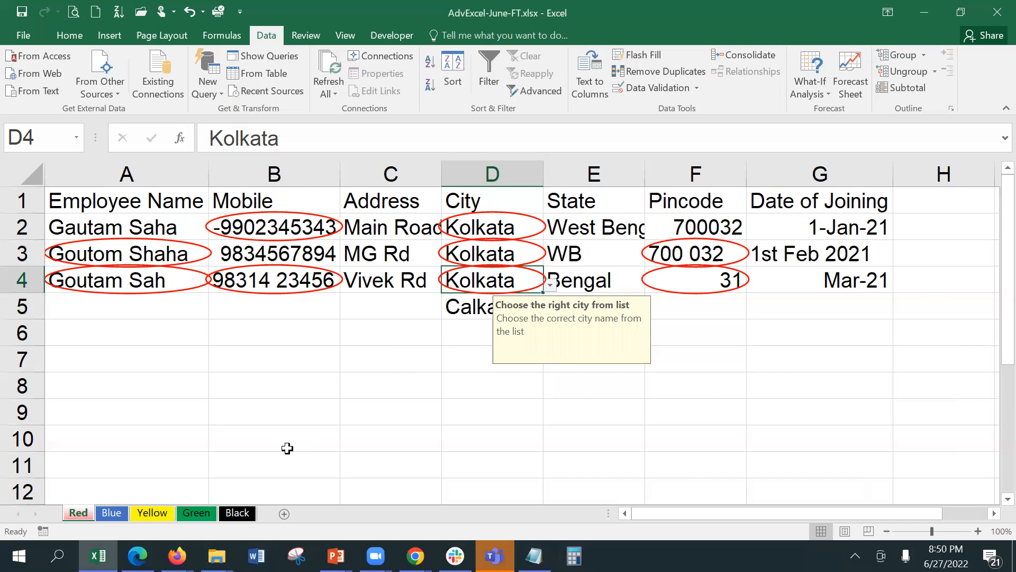
Select the State cells E2:E10.
key(alt+Tab)
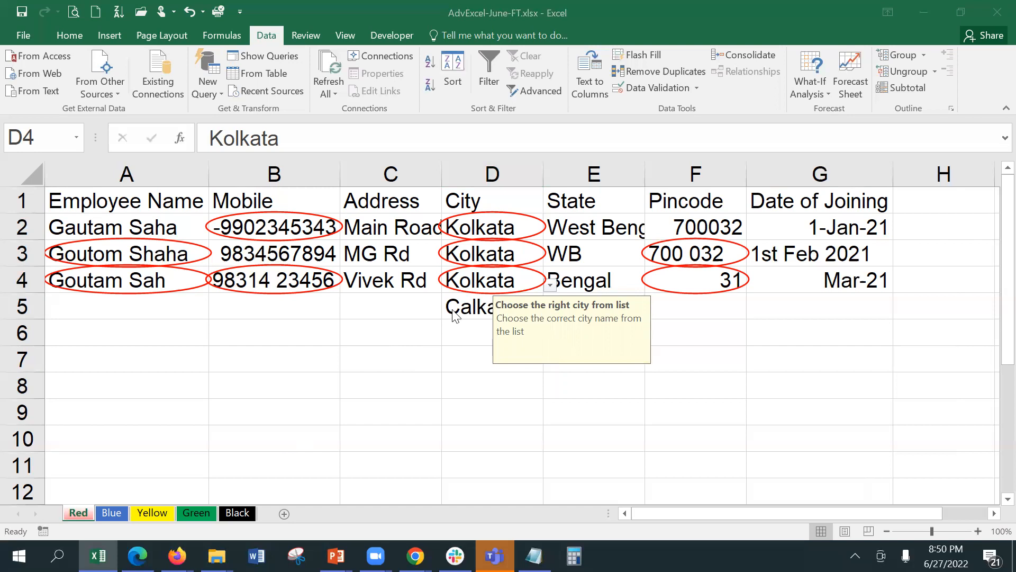
key(alt+Tab)
drag(586, 219, 566, 361)
key(shift+Down)
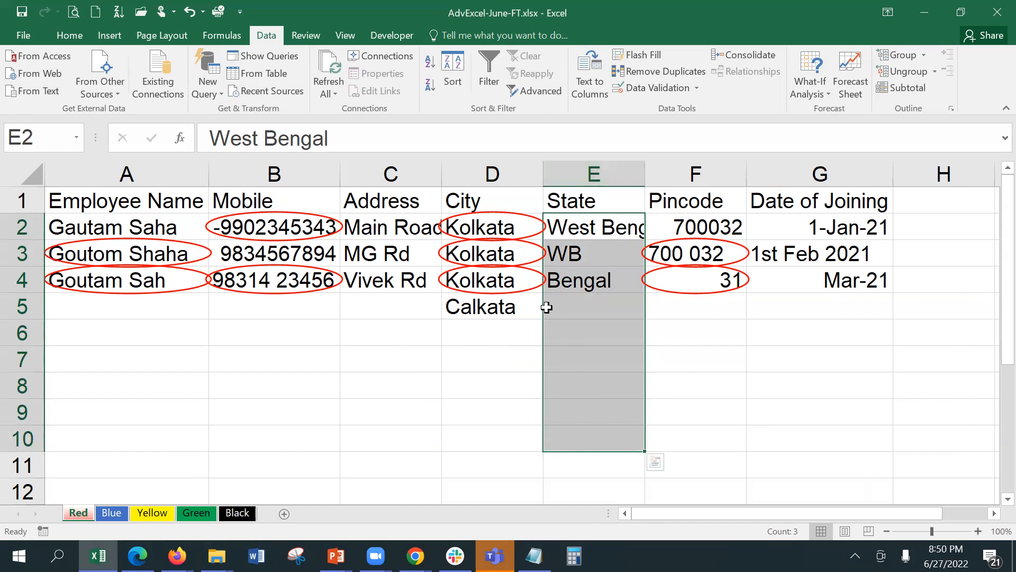
Rename the empty Green sheet to Master.
click(233, 515)
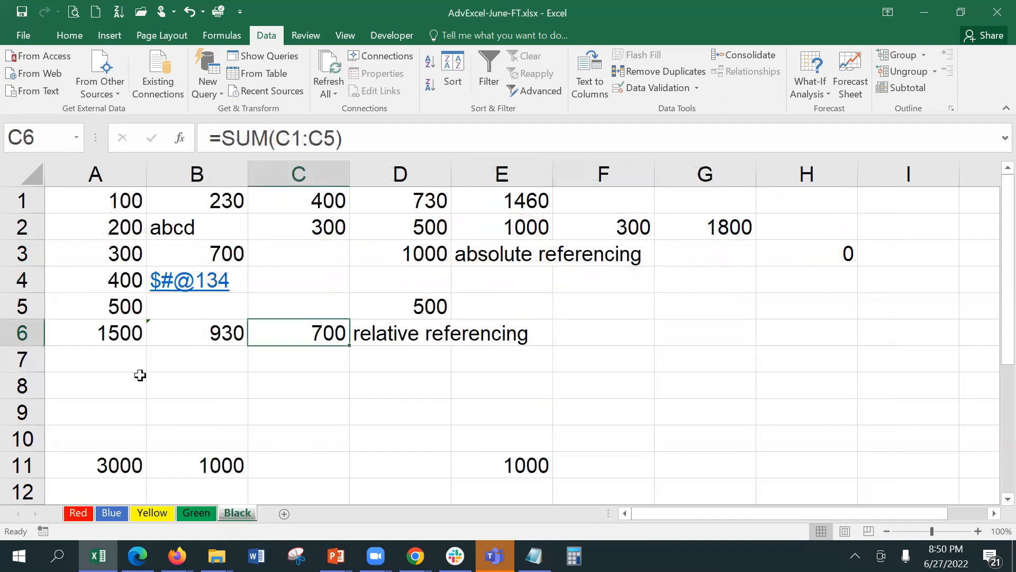
click(141, 376)
click(194, 512)
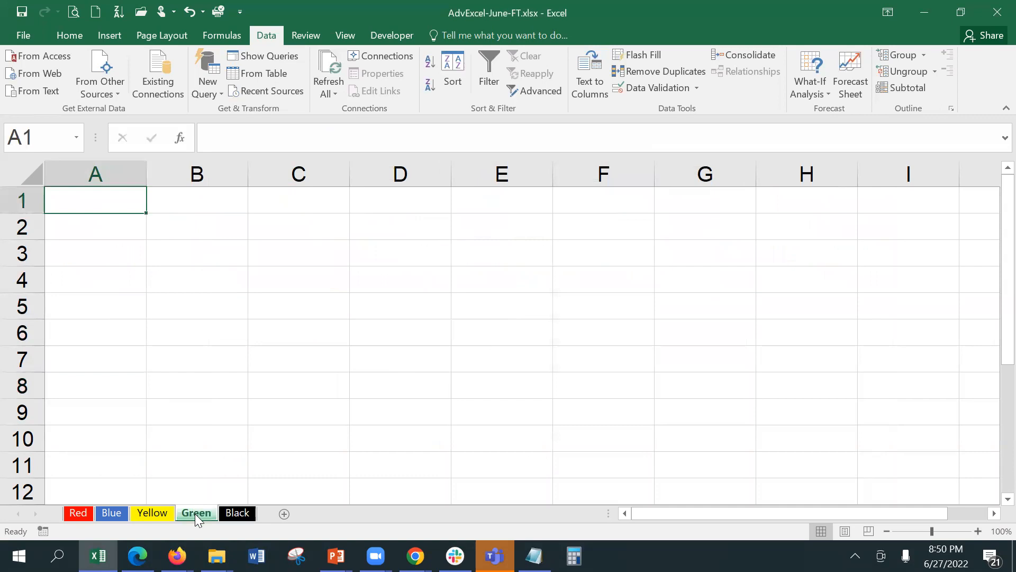
double_click(196, 514)
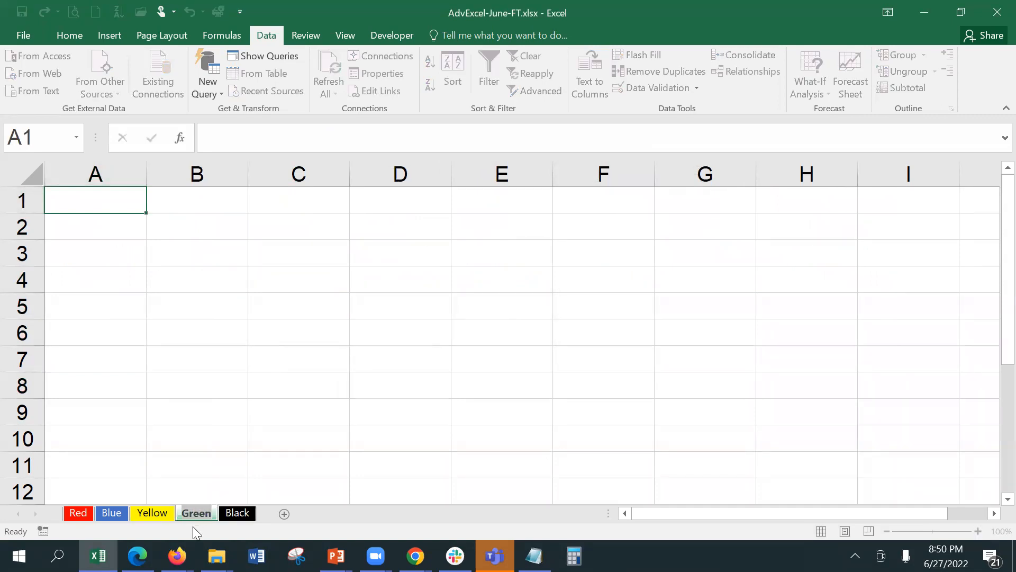
text(Master)
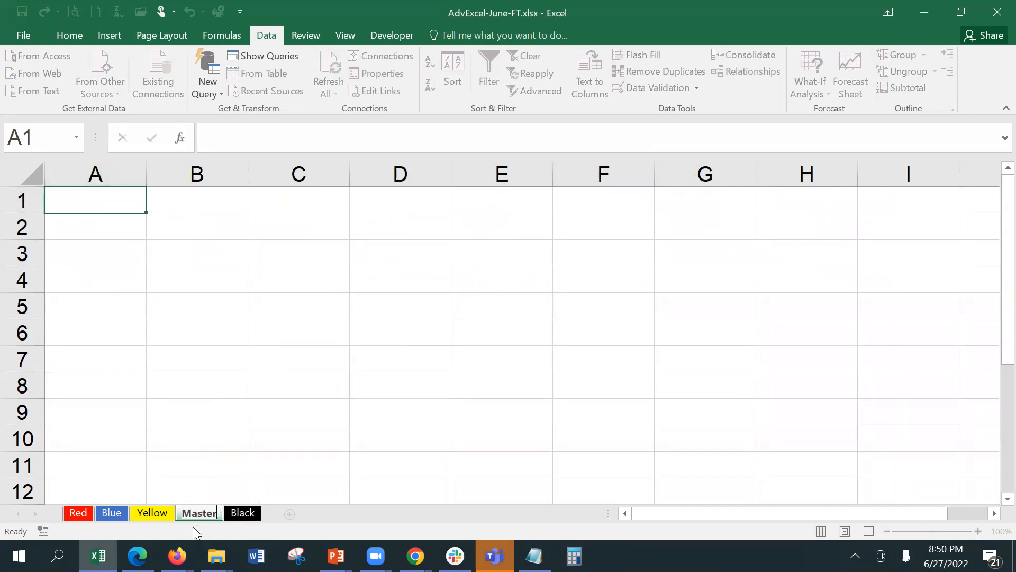
click(100, 192)
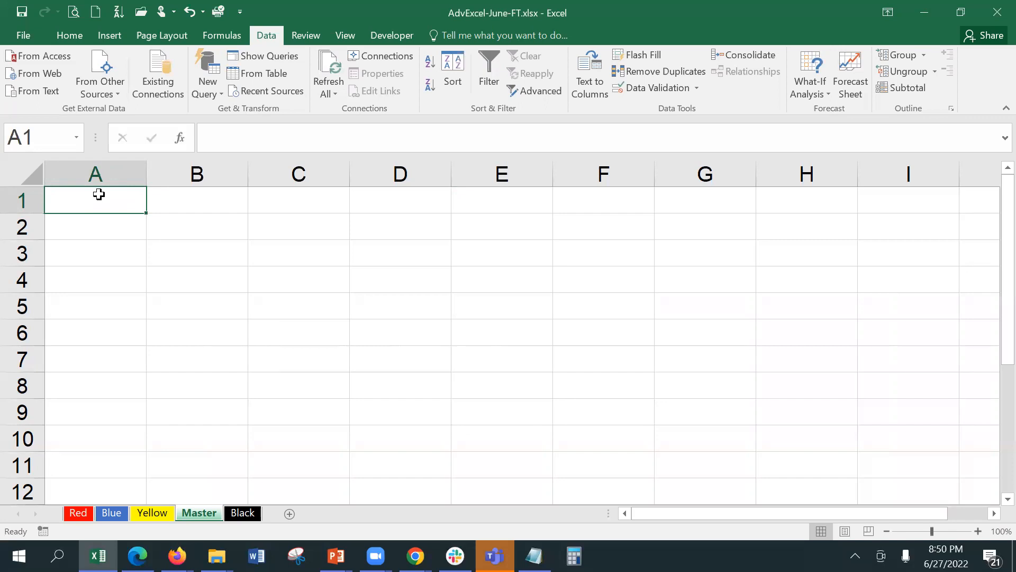
Enter the State heading, Assam and Andhra Pradesh in A1:A3.
text(State)
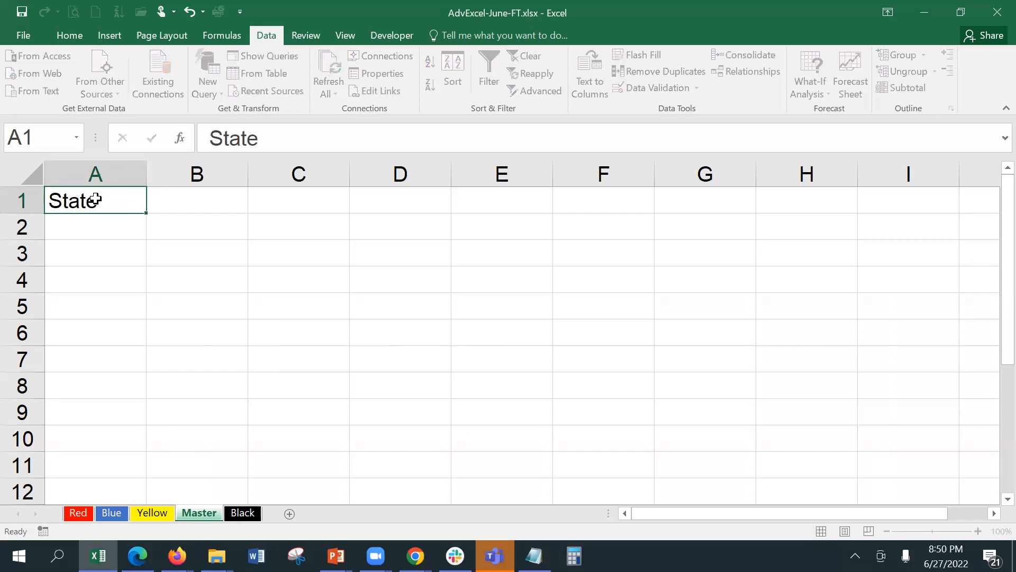
key(Return)
text(A)
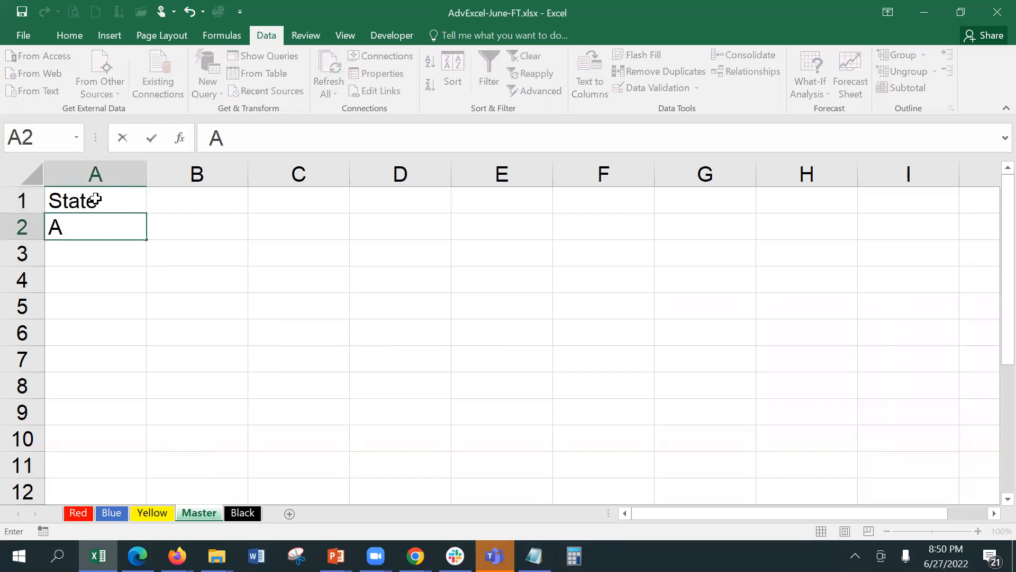
text(ssam)
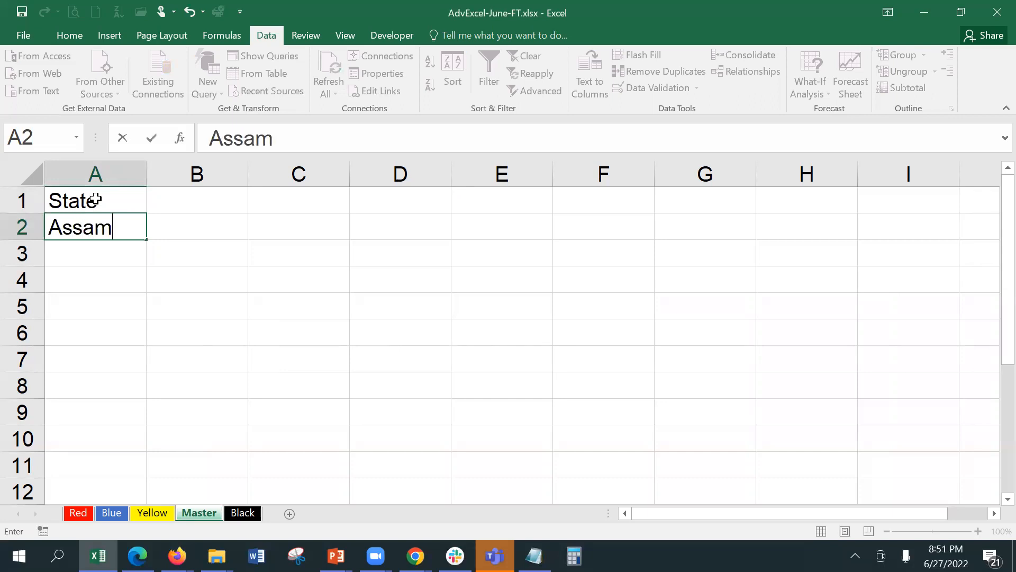
key(Return)
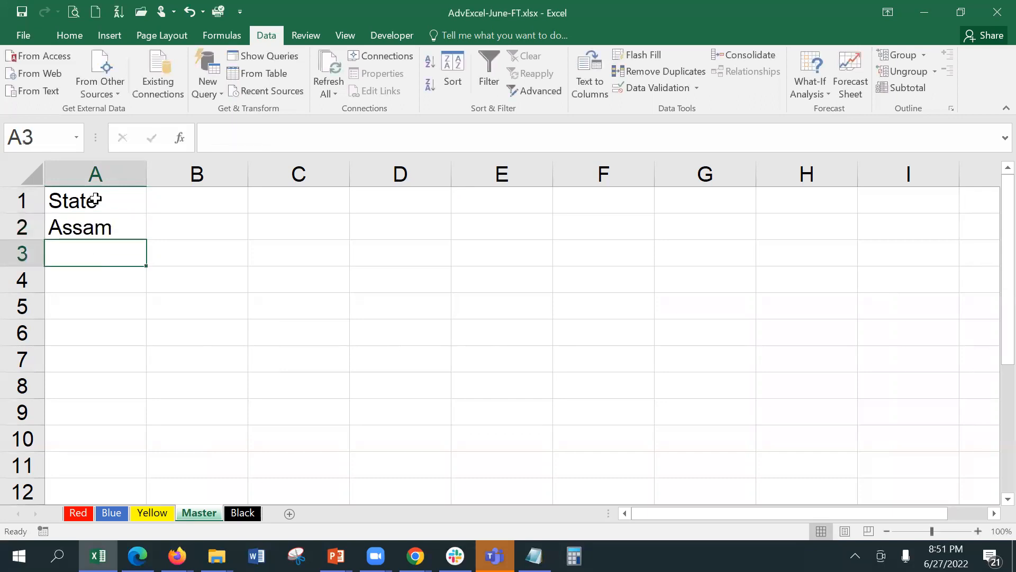
text(Andr)
key(BackSpace)
text(hra Pradesh)
key(Return)
Add Bihar, Haryana and Gujarat in A4:A6.
text(Bihar)
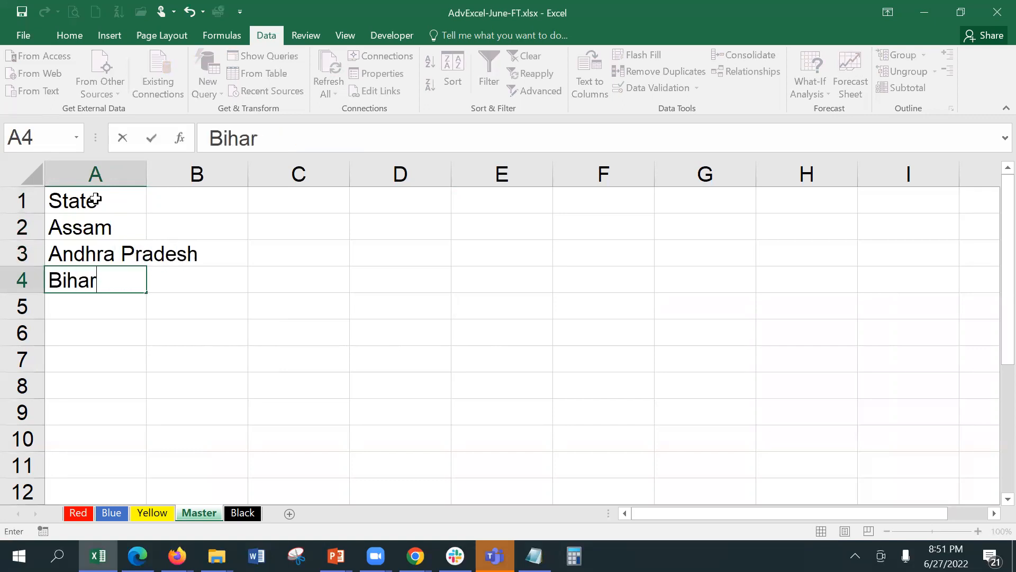
key(Return)
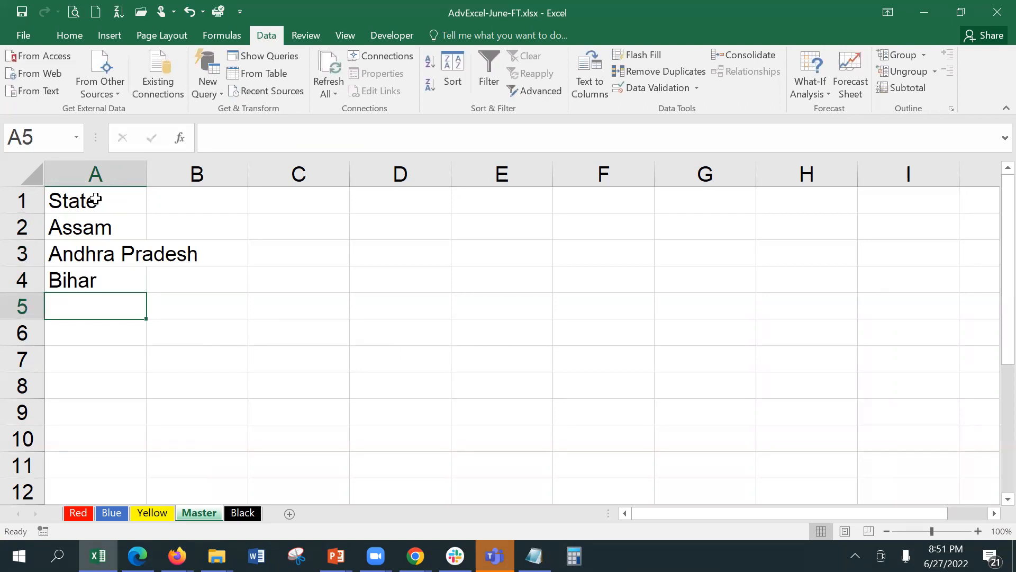
text(Me)
key(BackSpace)
key(BackSpace)
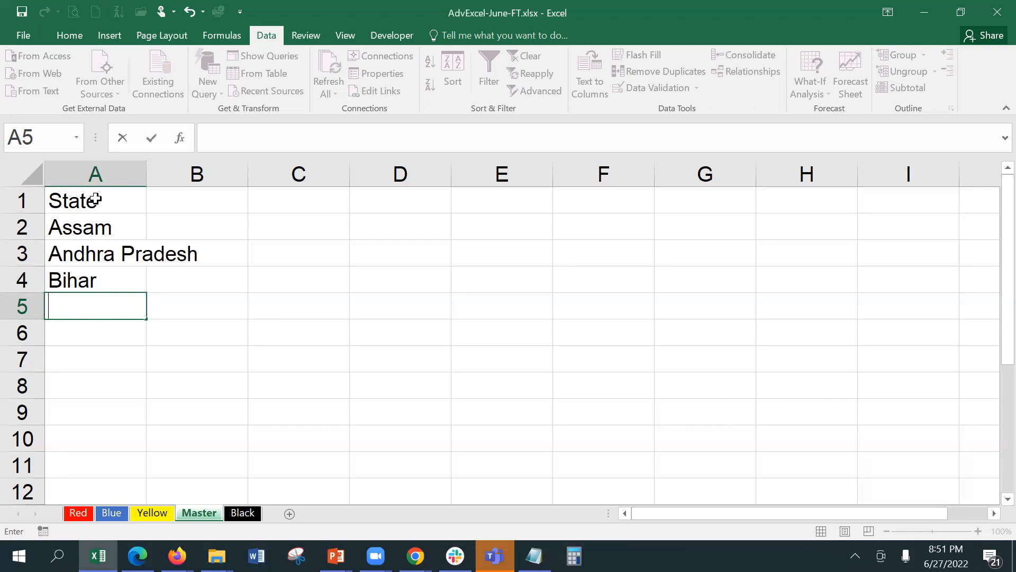
text(Haryana)
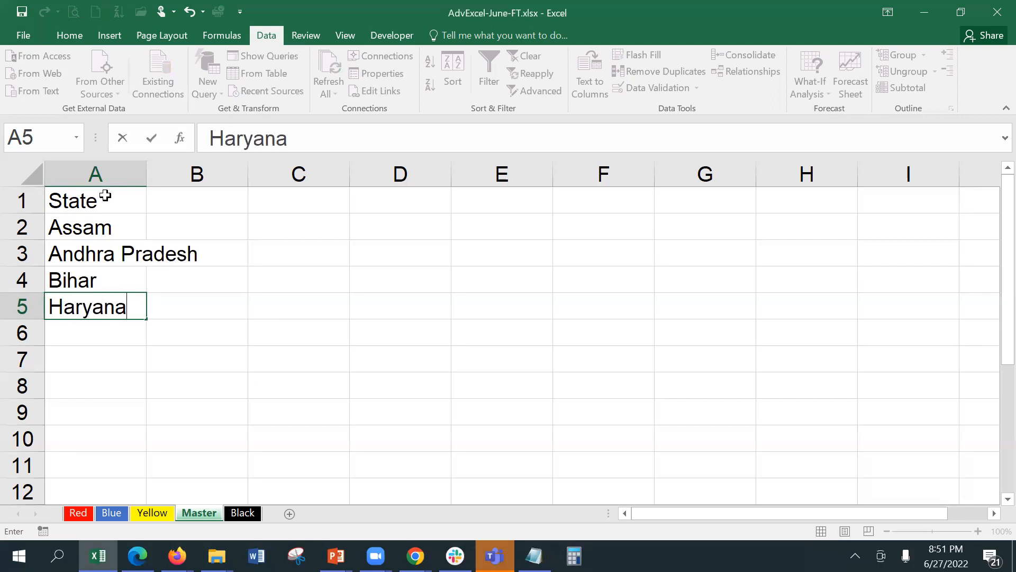
key(Return)
text(Gur)
key(BackSpace)
text(jarat)
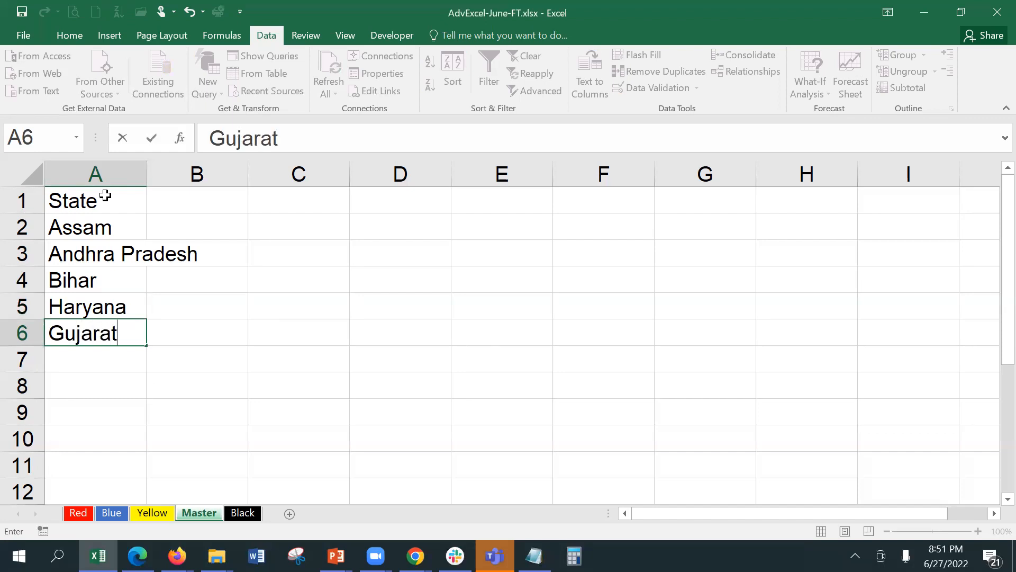
key(Return)
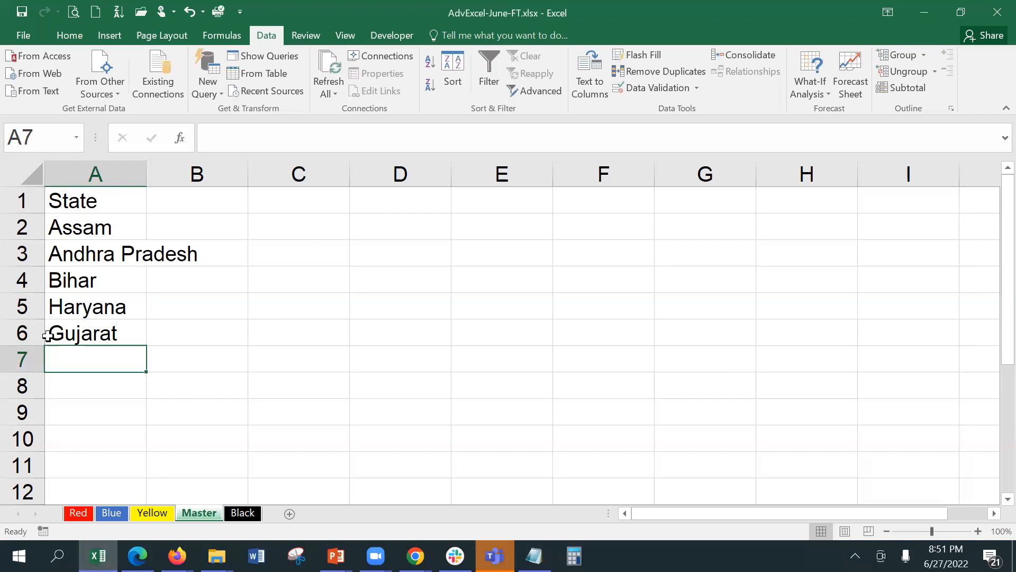
Restrict State cells E2:E10 to a list sourced from Master!$A$2:$A$6.
click(74, 517)
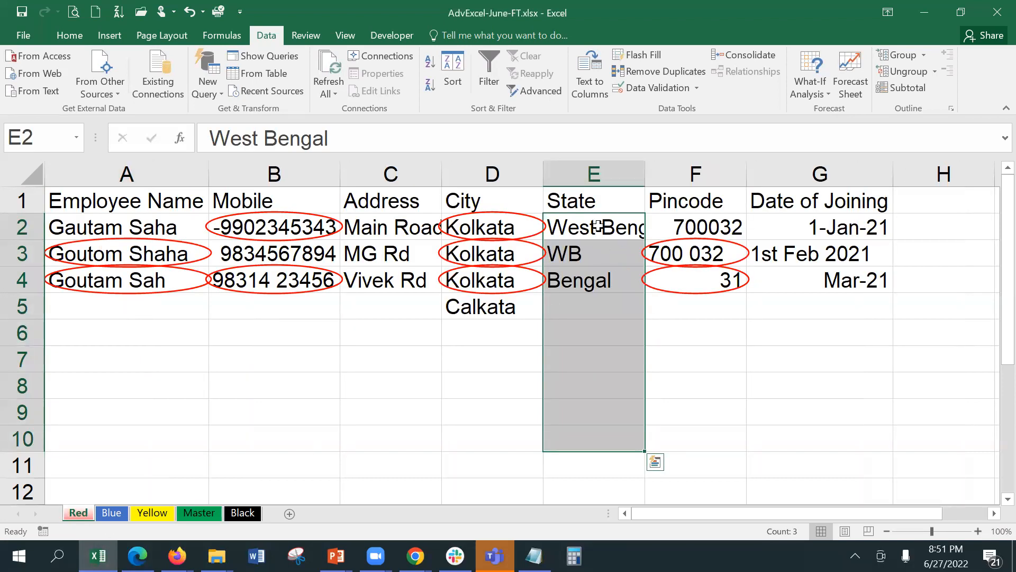
click(642, 86)
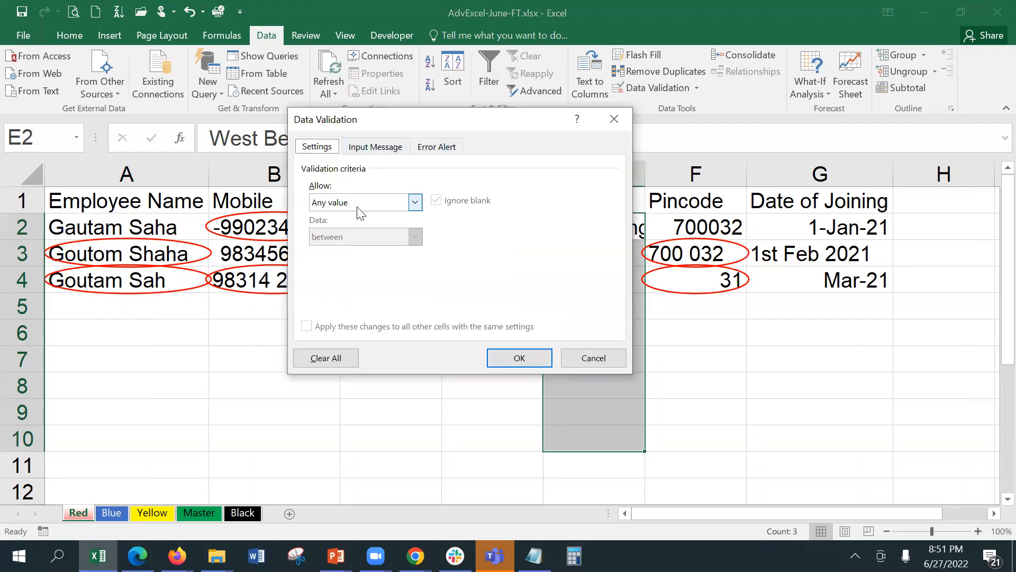
click(371, 203)
click(352, 247)
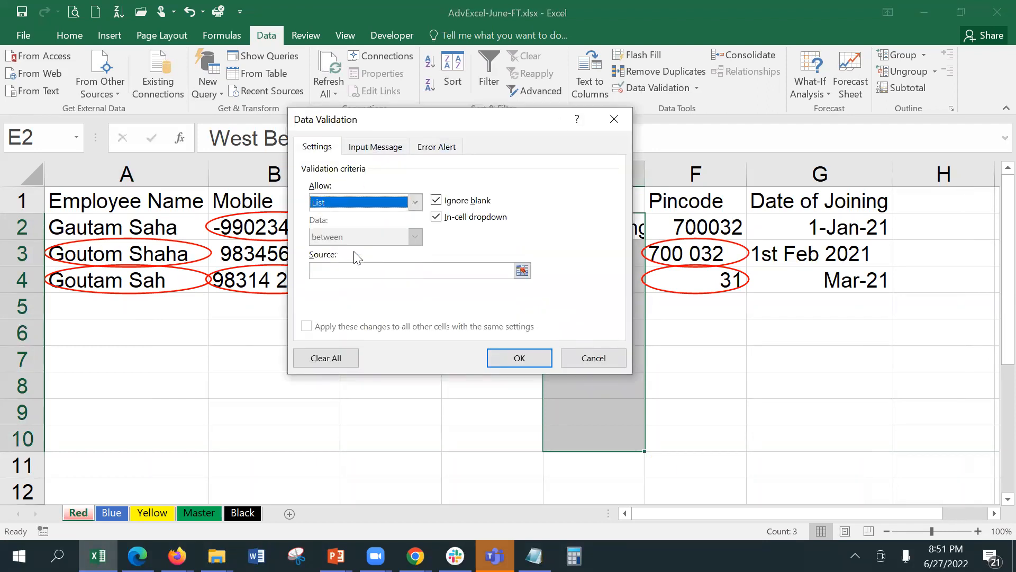
click(356, 271)
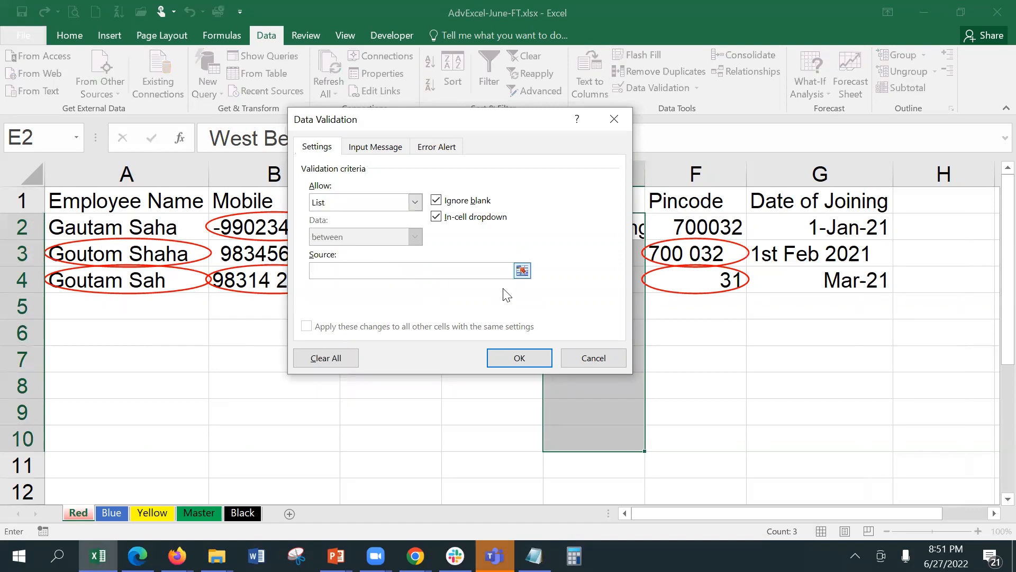
click(522, 270)
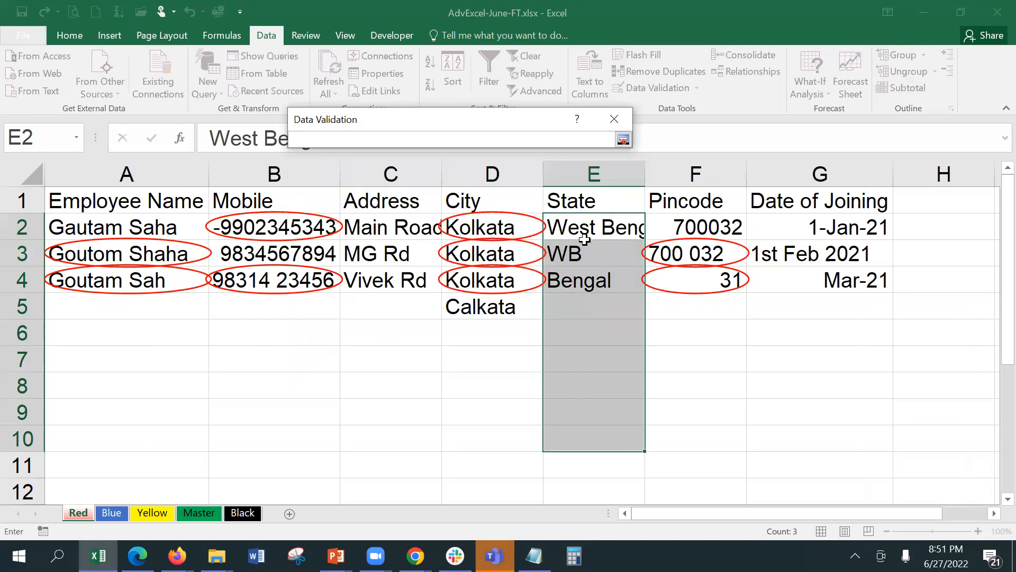
click(202, 513)
drag(85, 217, 86, 323)
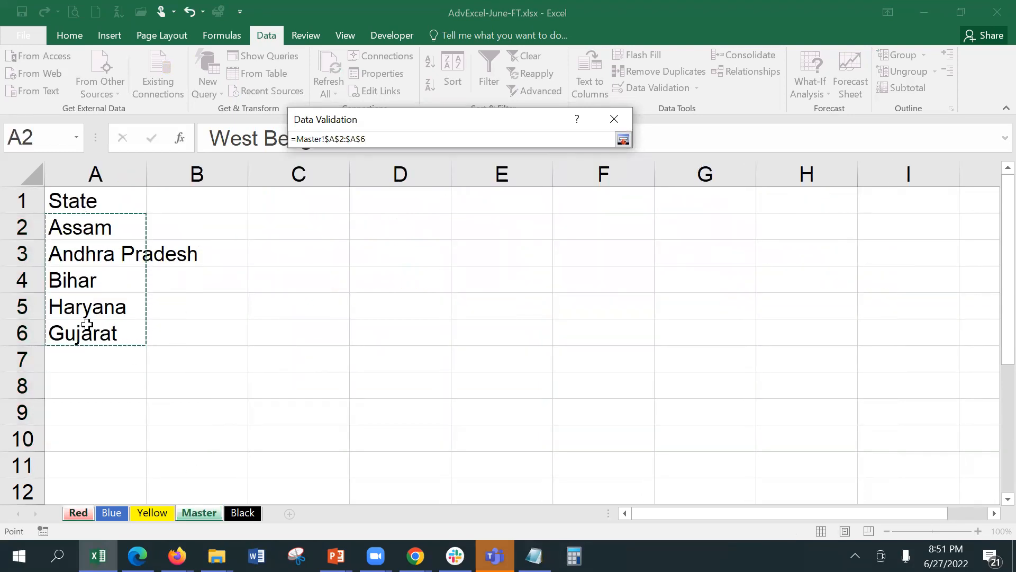
key(Return)
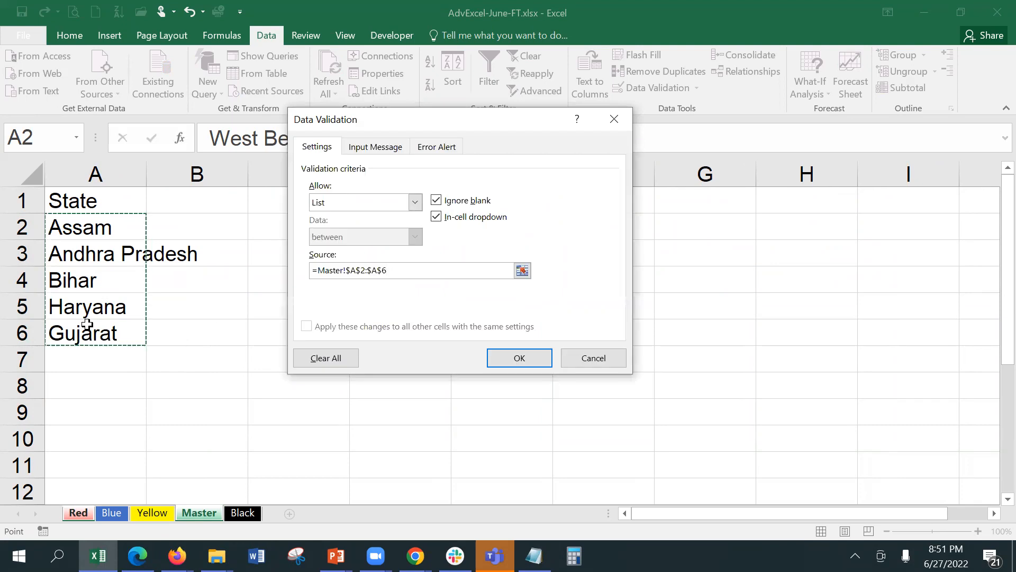
click(508, 362)
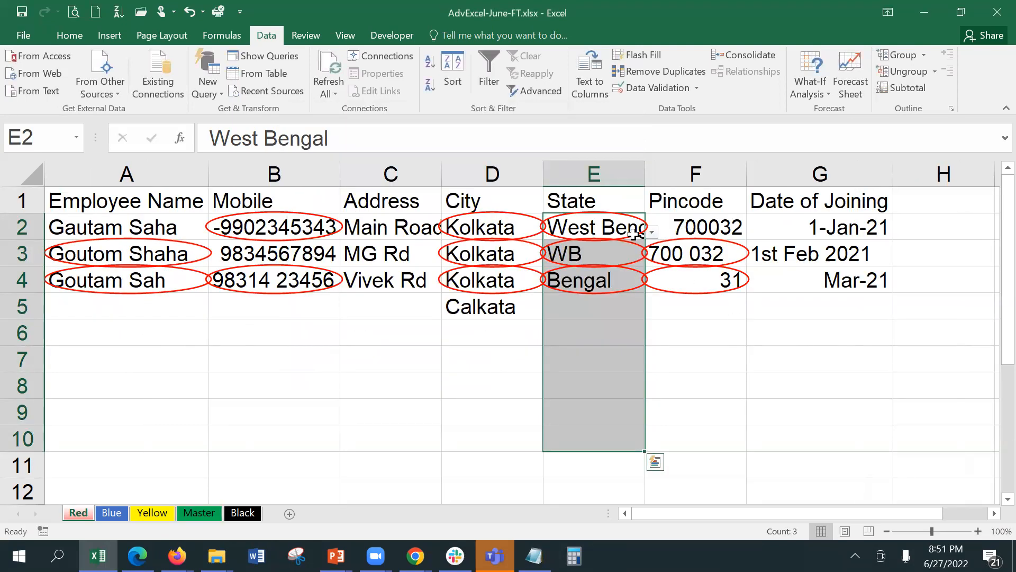
Check E2's state dropdown and review the validation settings without changes.
click(651, 232)
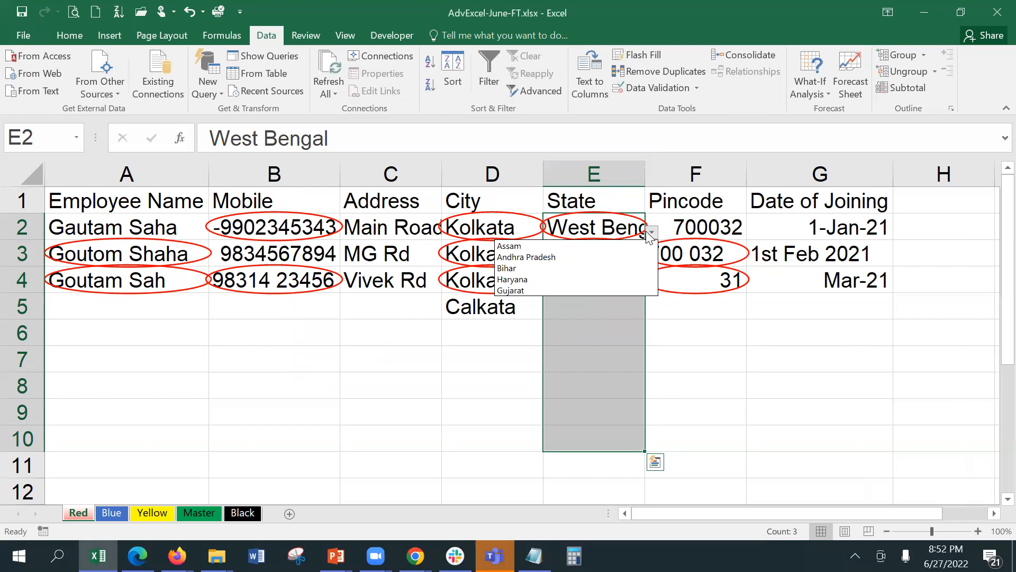
click(652, 93)
click(651, 92)
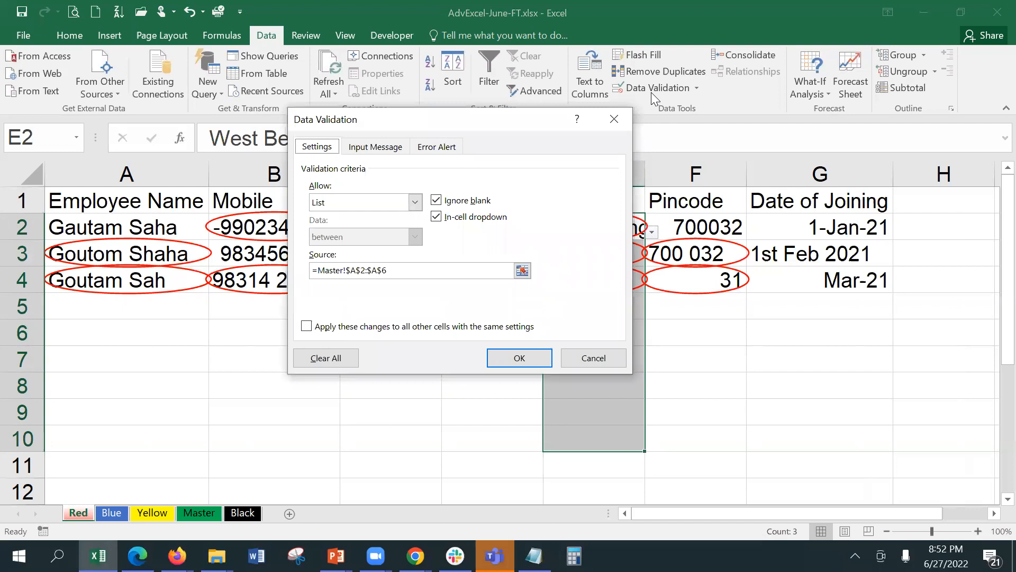
click(538, 354)
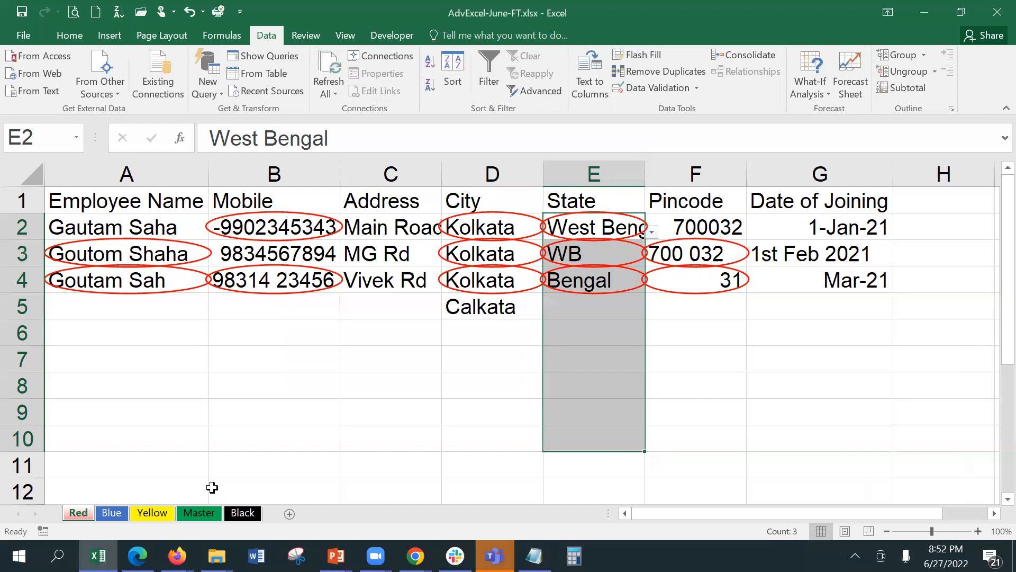
Protect the Master sheet with a password, entered and confirmed.
click(213, 513)
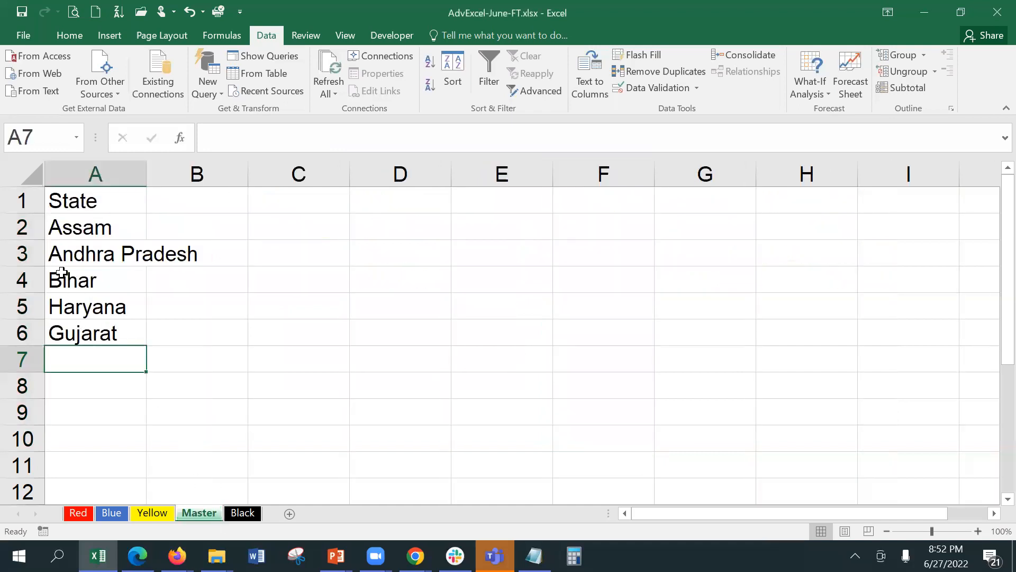
right_click(199, 512)
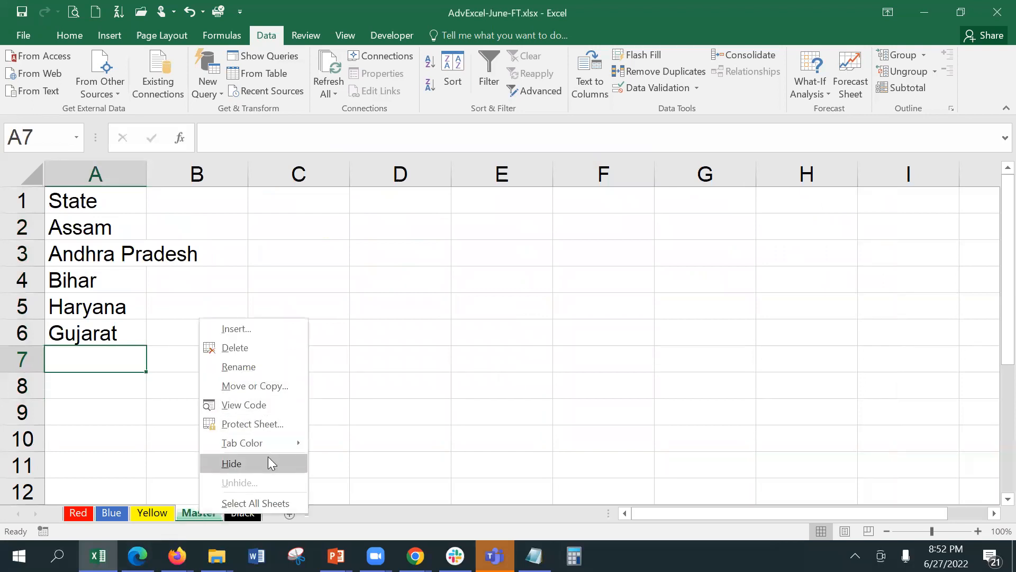
click(266, 425)
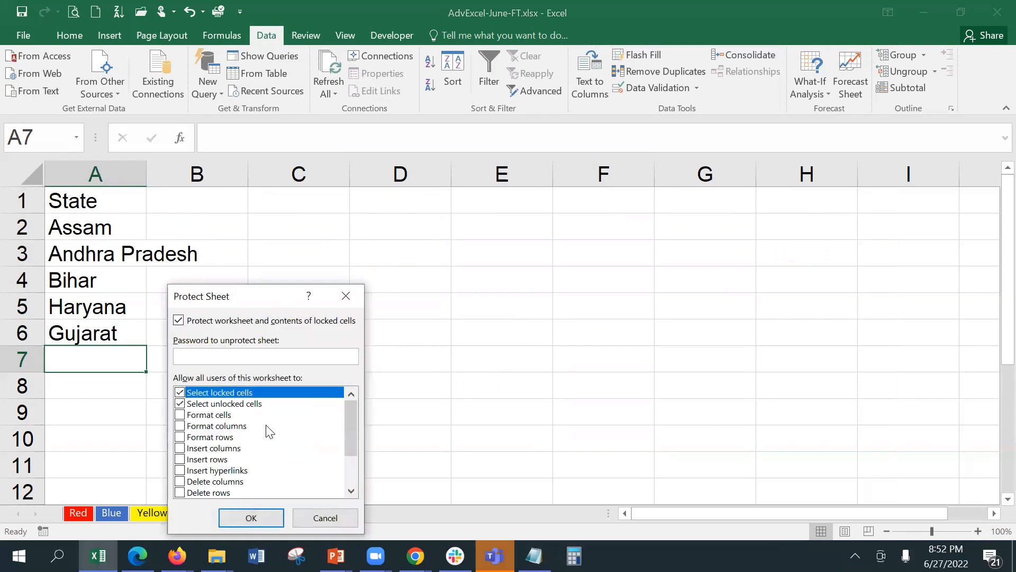
drag(263, 292, 525, 9)
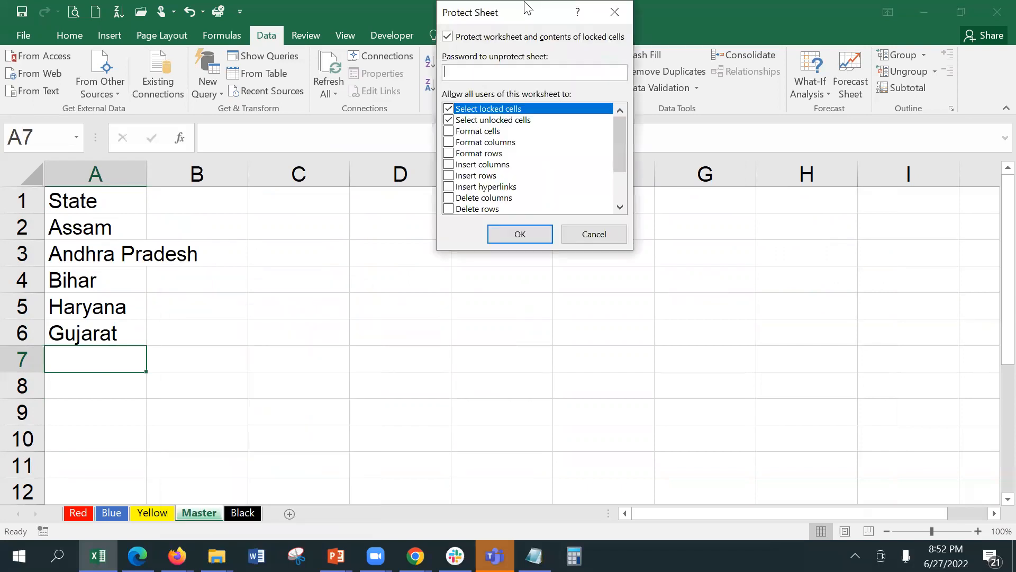
text(123)
key(Return)
text(123)
key(Return)
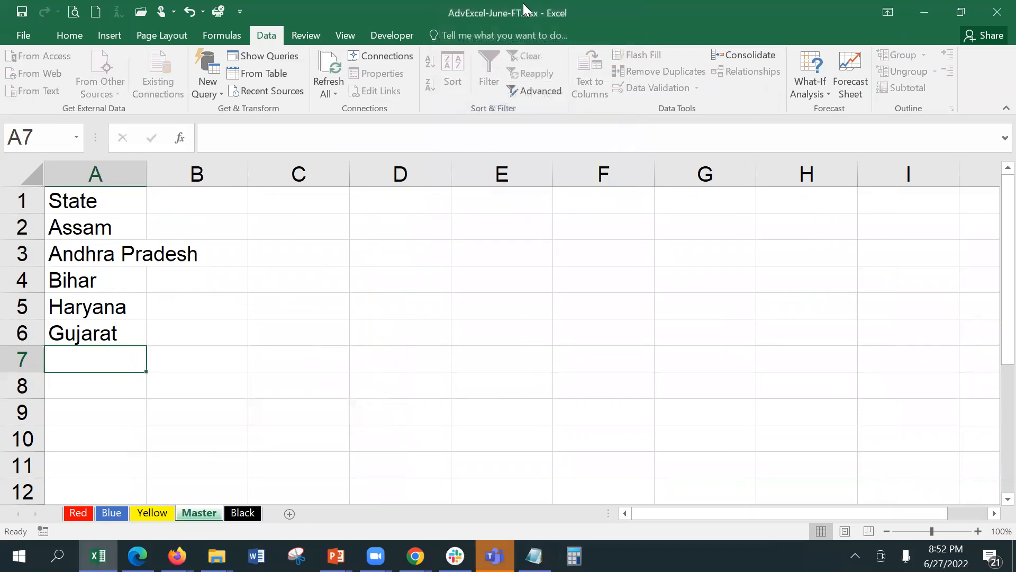
Verify E3's state dropdown on Red still works, leaving WB unchanged.
click(86, 511)
click(594, 260)
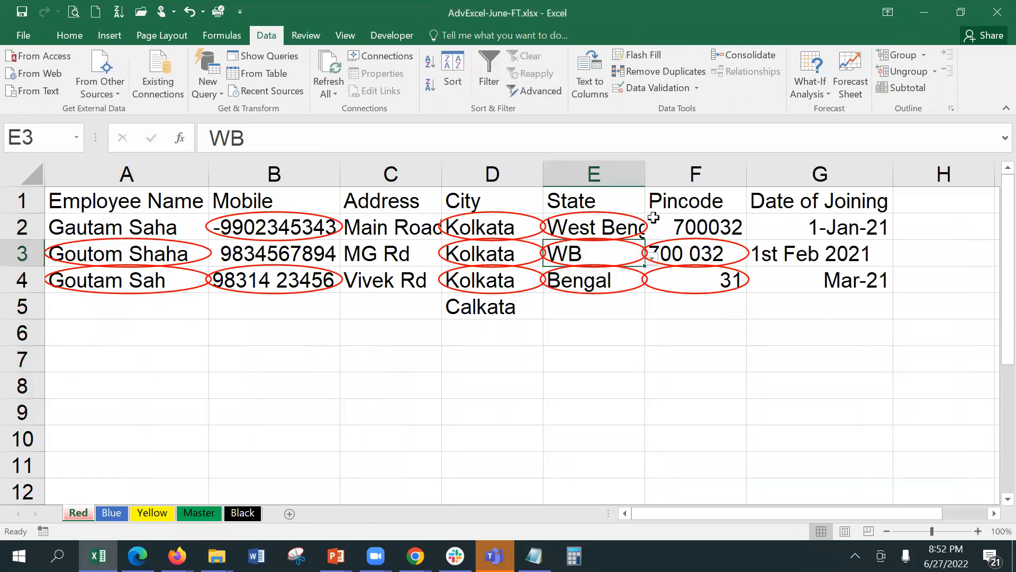
click(650, 260)
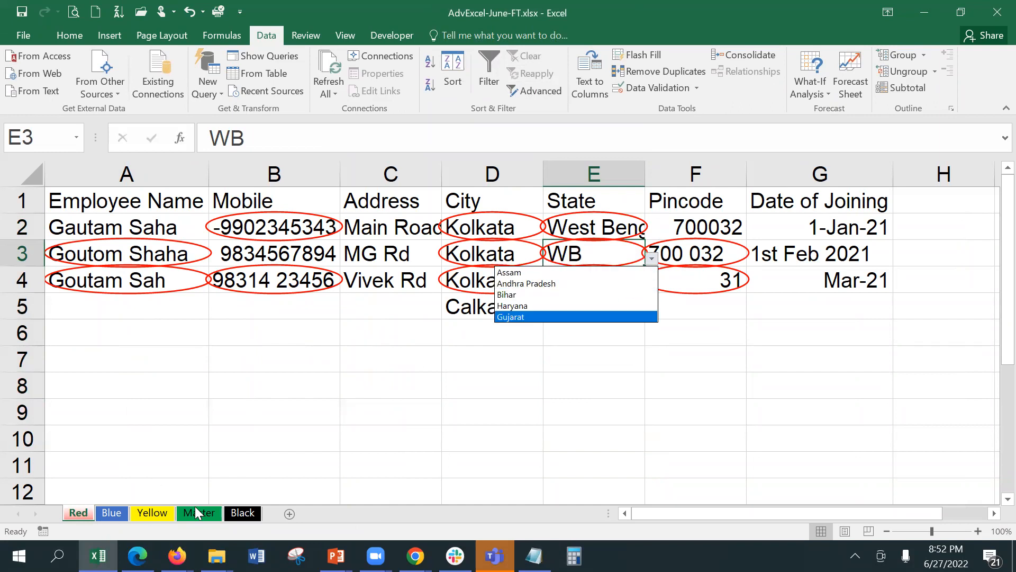
key(Escape)
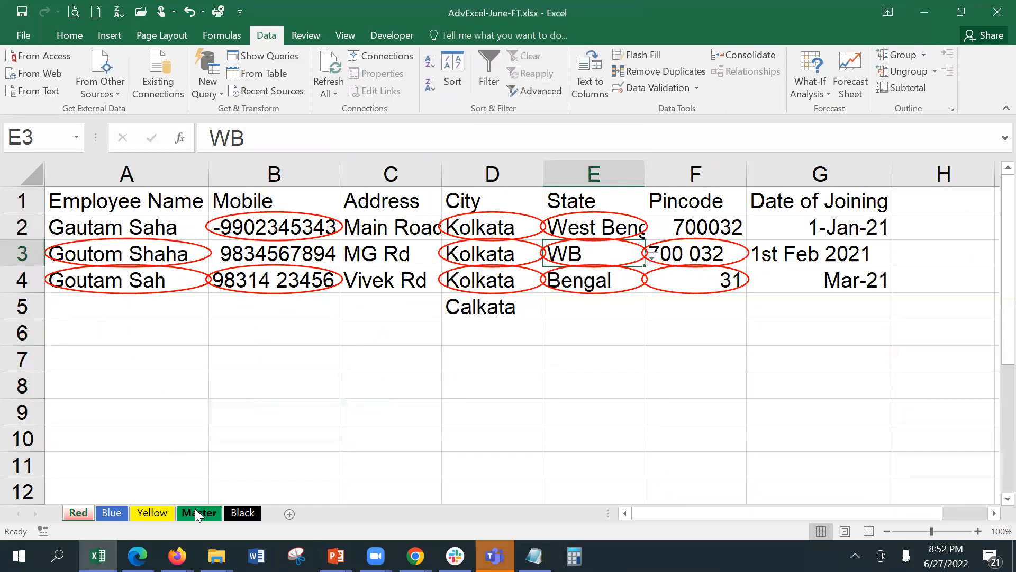
Try editing Assam in A2 on the protected Master sheet, dismiss the warning, and browse other cells.
click(197, 513)
click(88, 229)
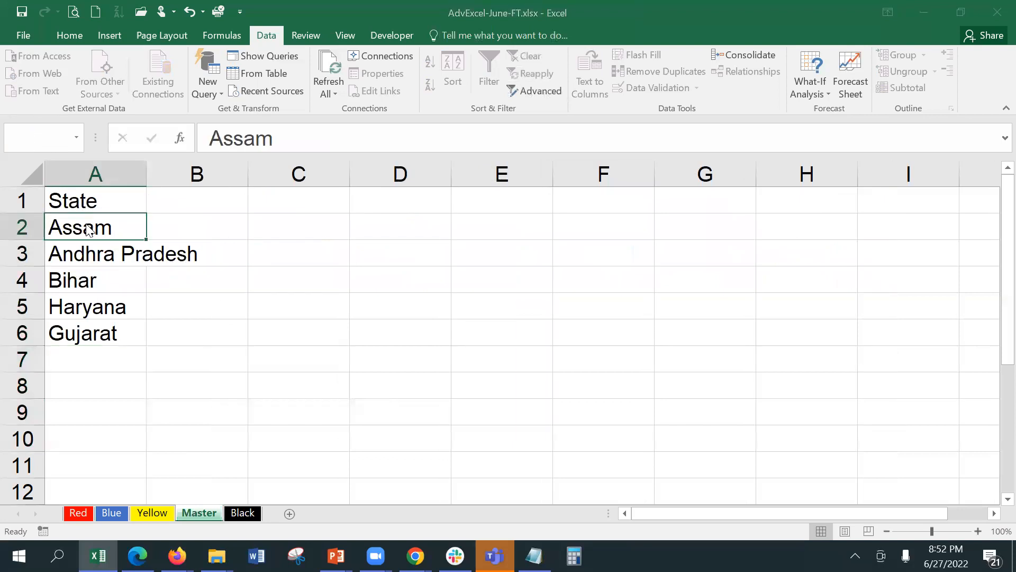
double_click(88, 228)
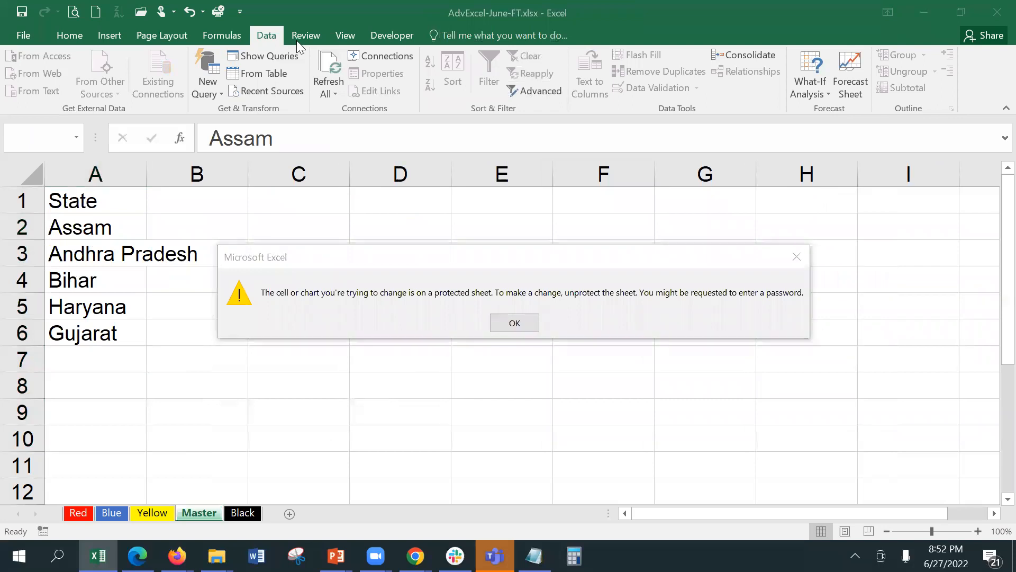
click(511, 320)
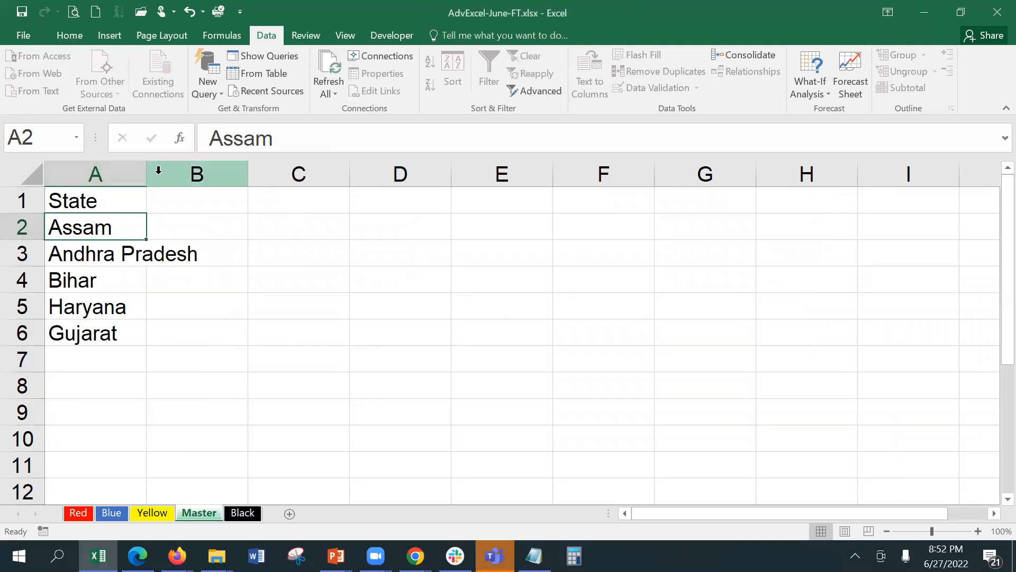
click(189, 228)
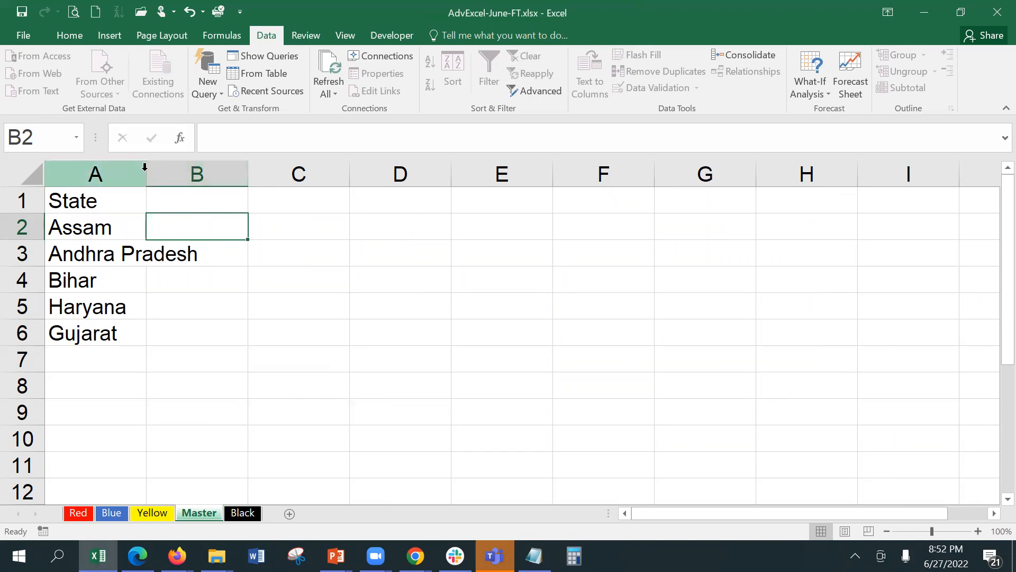
click(115, 276)
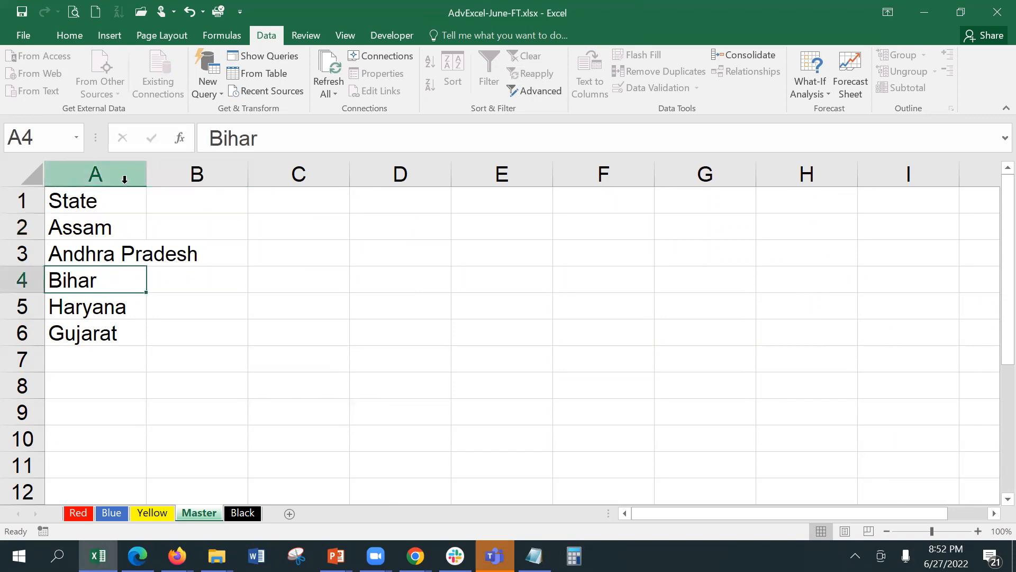
click(144, 178)
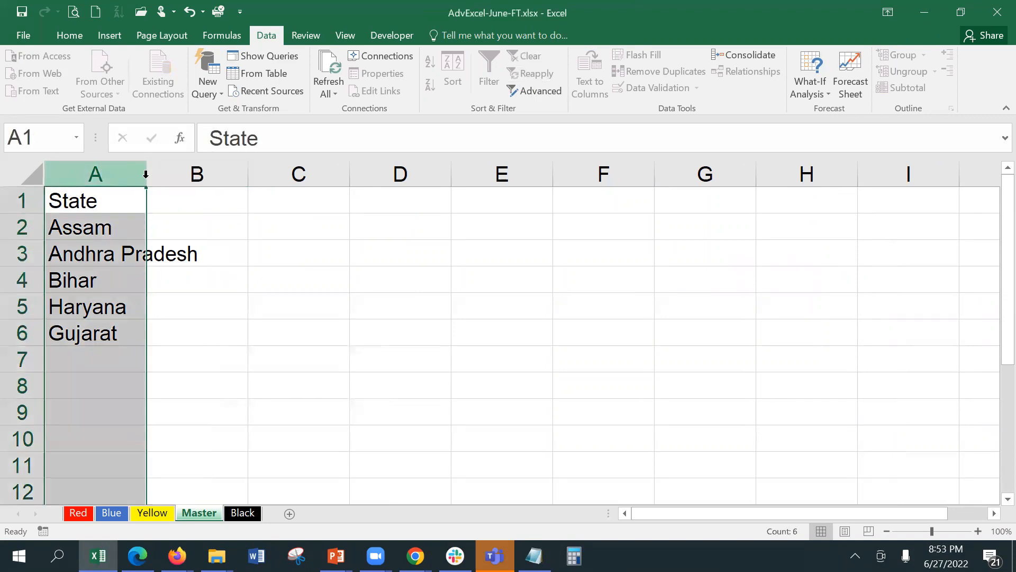
click(232, 254)
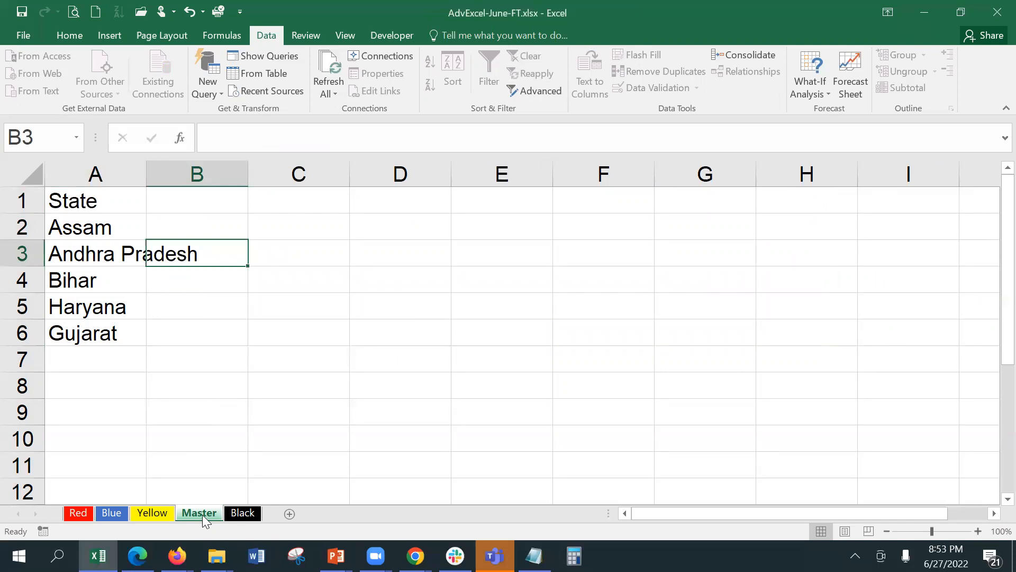
Rename the Master sheet tab to 'List'.
double_click(202, 514)
text(List)
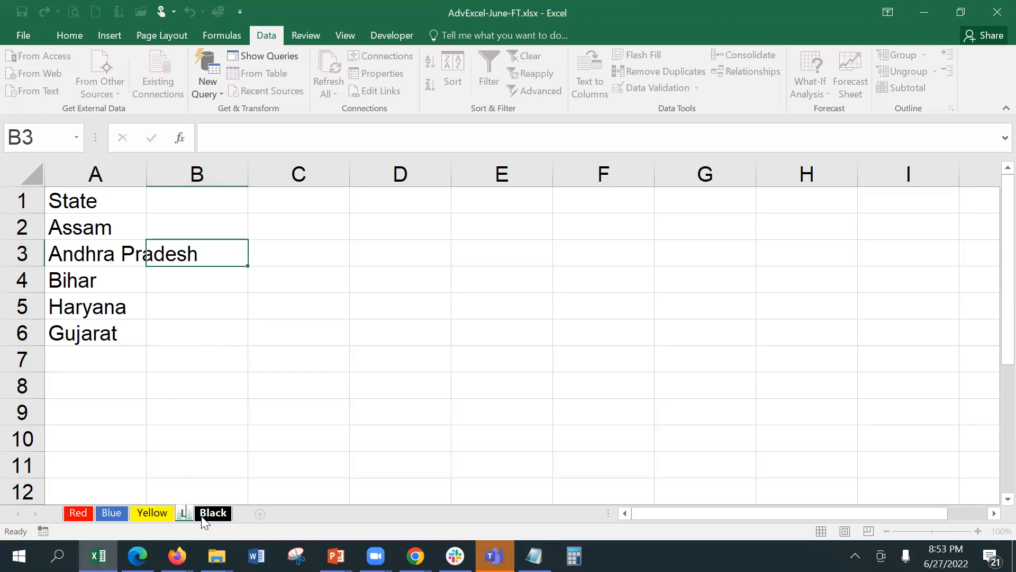
key(Return)
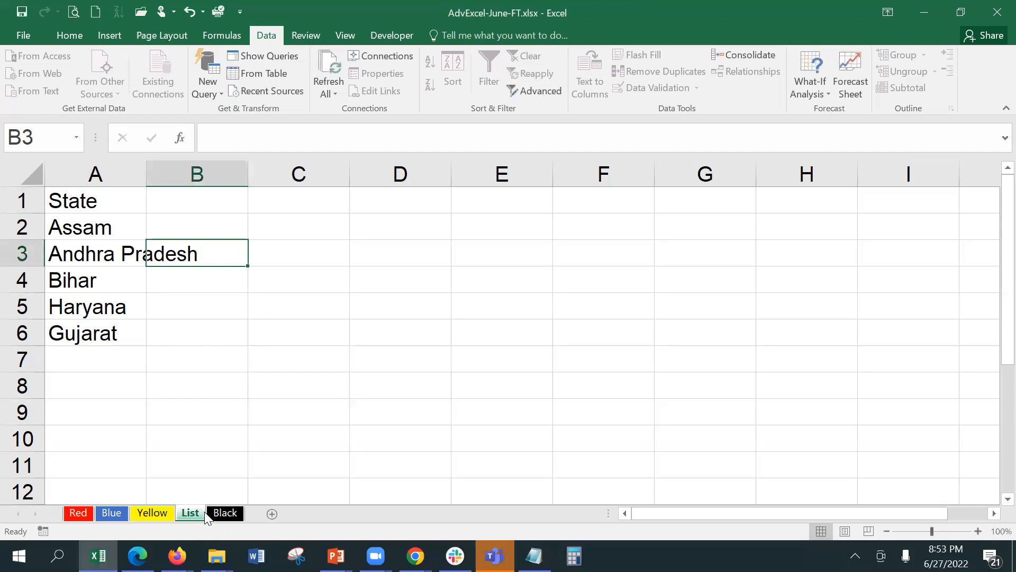
click(204, 210)
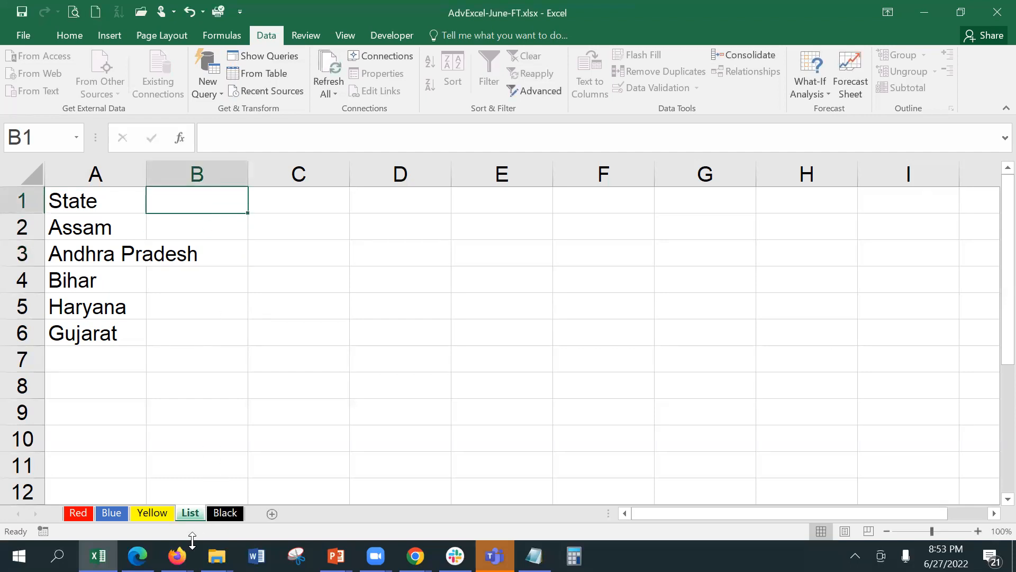
Unprotect the List sheet by entering its sheet password.
right_click(192, 515)
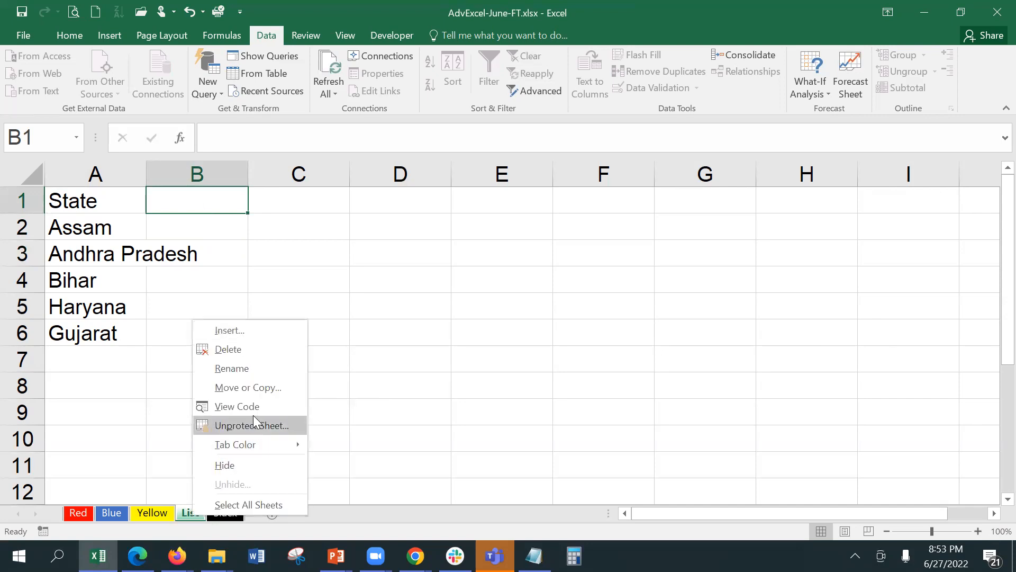
click(253, 416)
text(123)
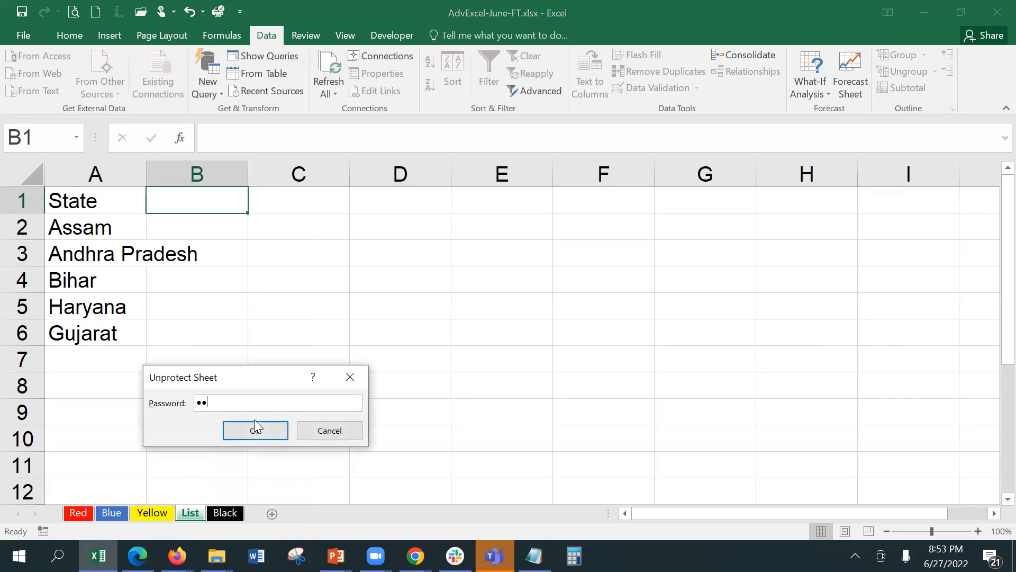
click(255, 426)
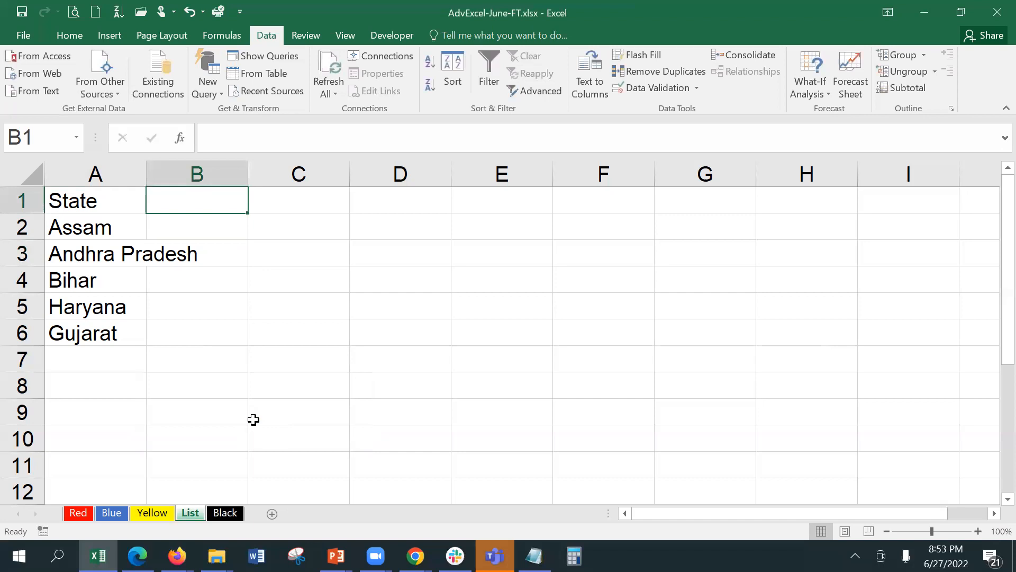
click(285, 208)
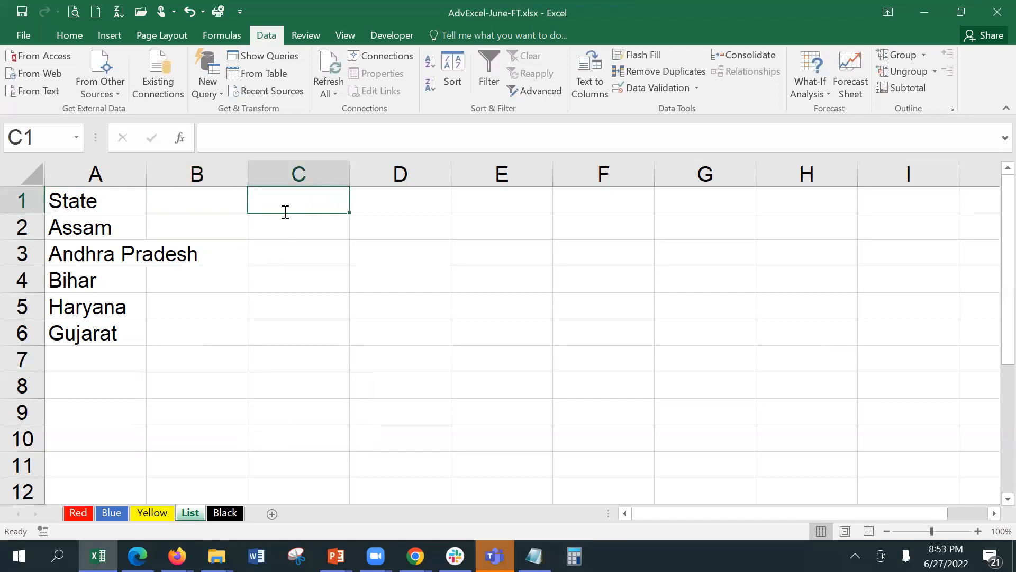
Enter headers City, Product, Category, Salespeople, Region and Country across C1:H1.
text(City)
key(Tab)
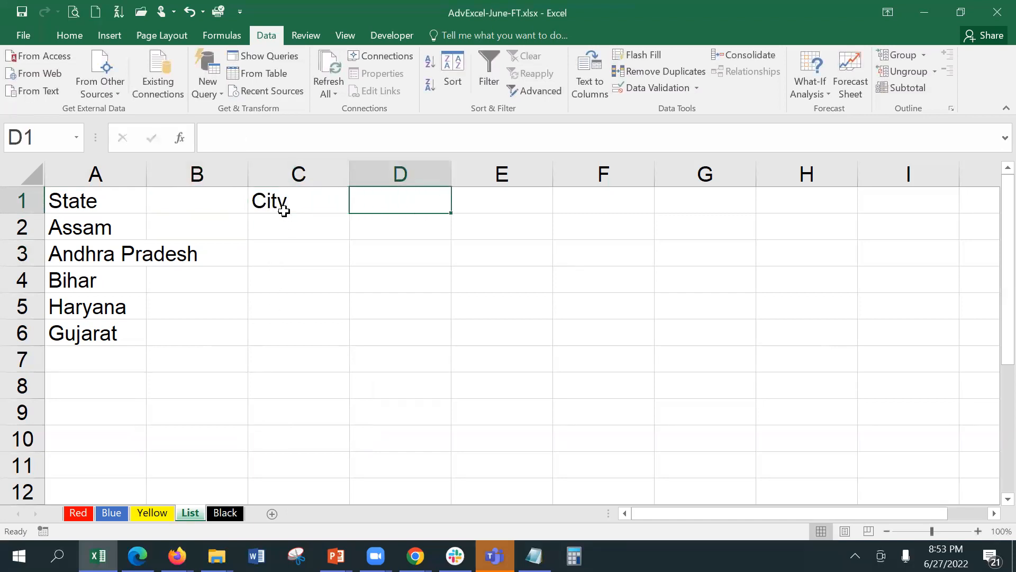
text(Productr)
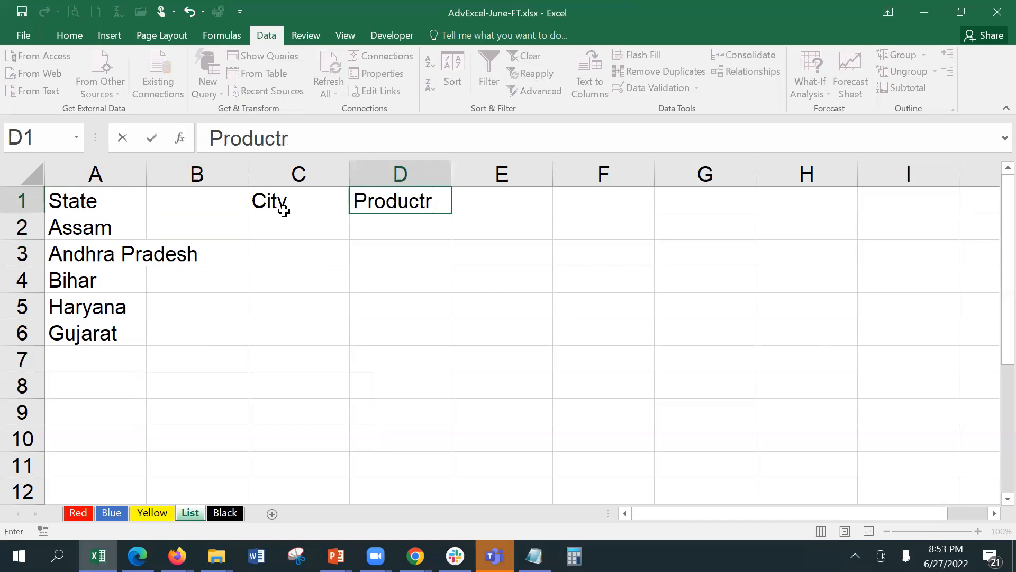
key(BackSpace)
key(Tab)
text(Cat)
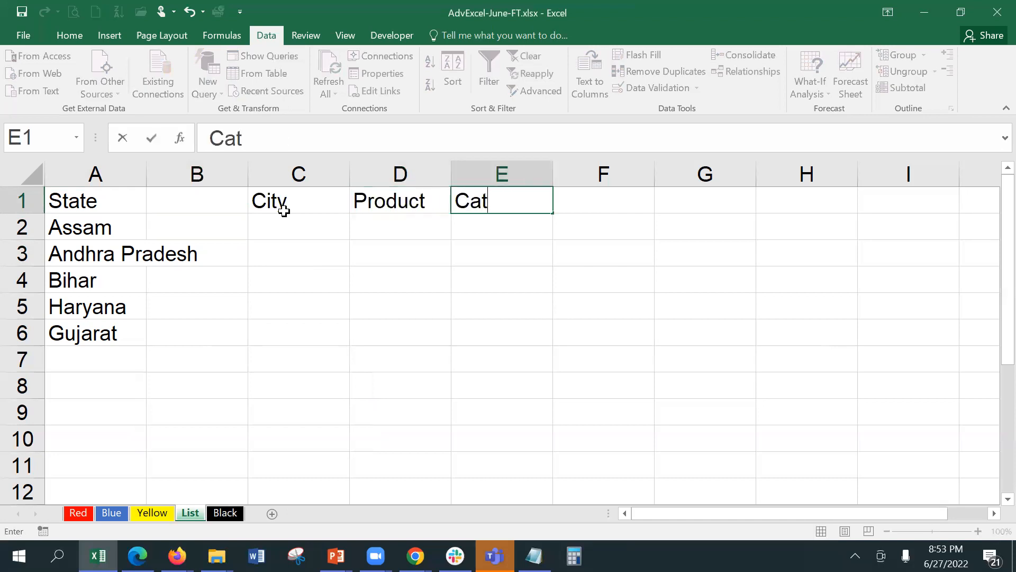
text(egory)
key(Tab)
text(Salespo)
key(BackSpace)
text(eople)
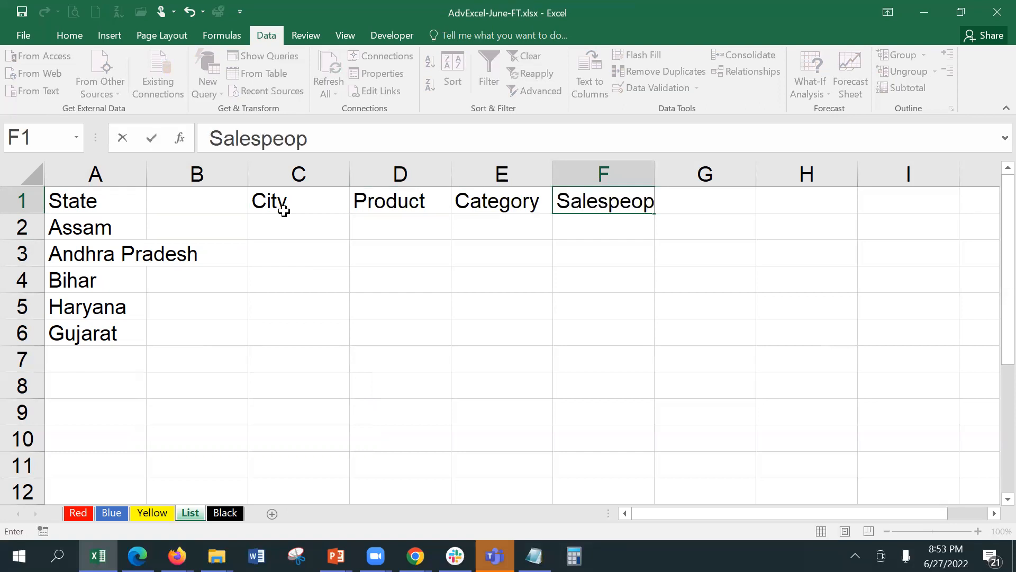
key(Tab)
text(Region)
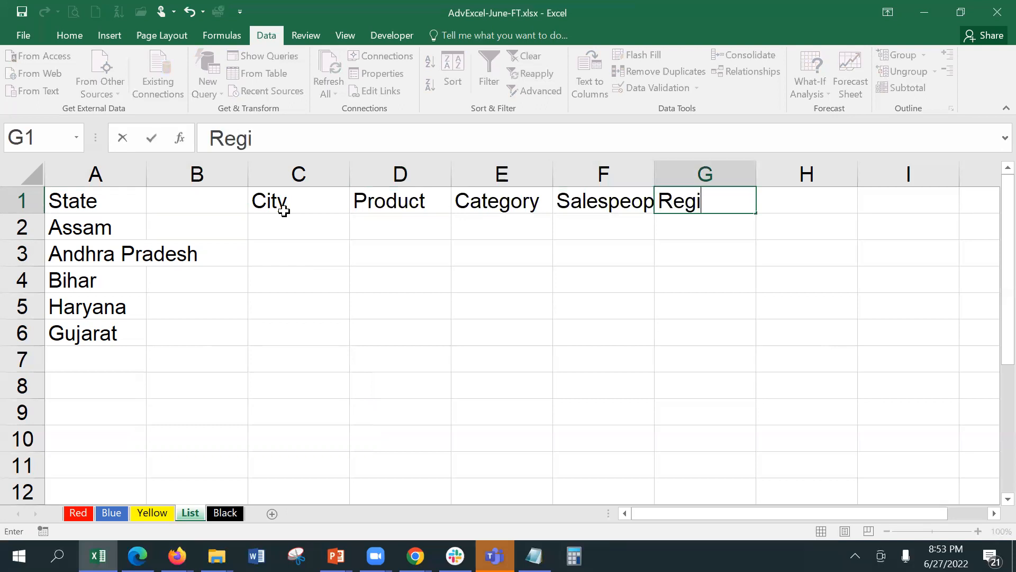
key(Tab)
text(Cout)
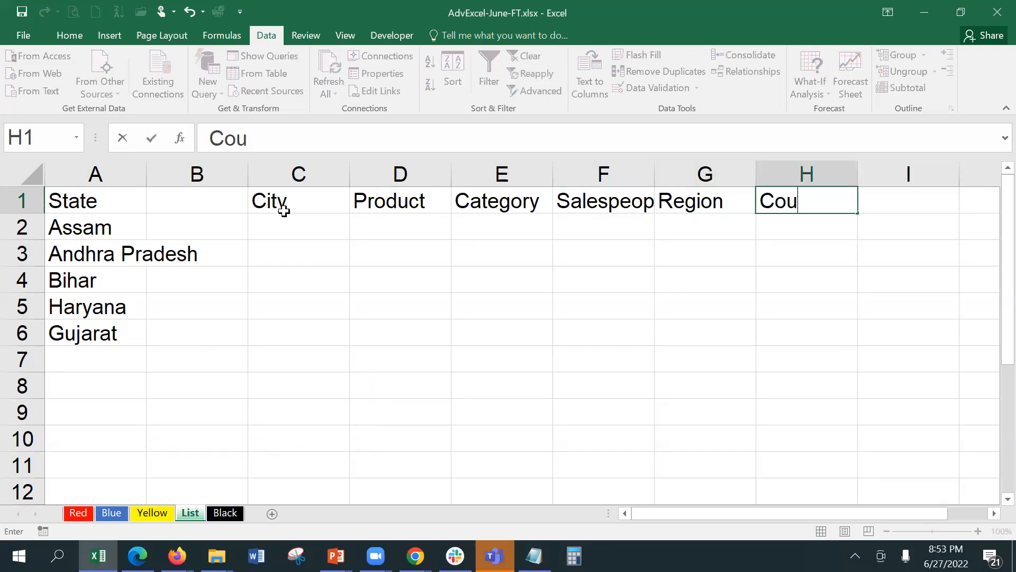
key(BackSpace)
text(ntry)
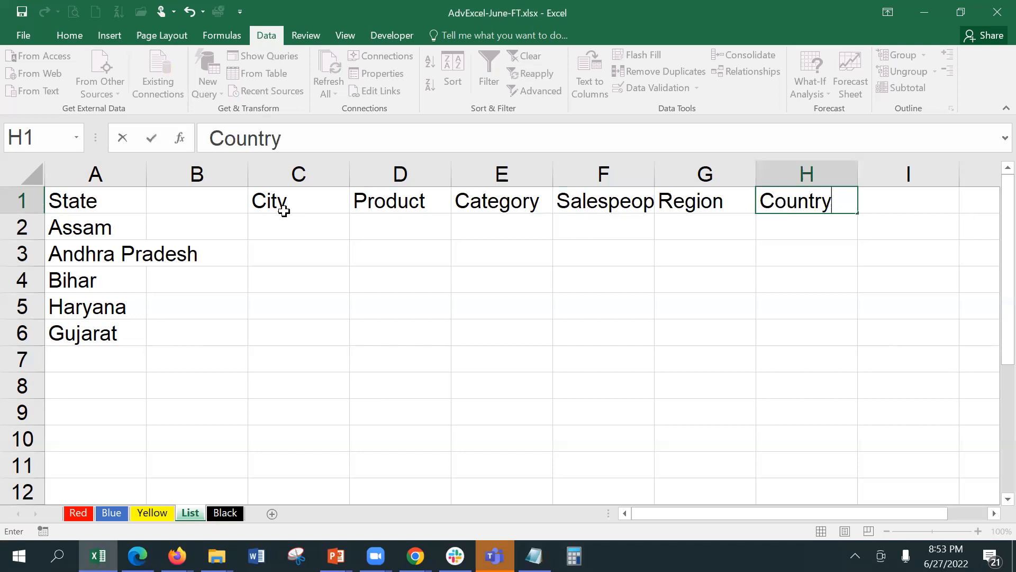
key(Return)
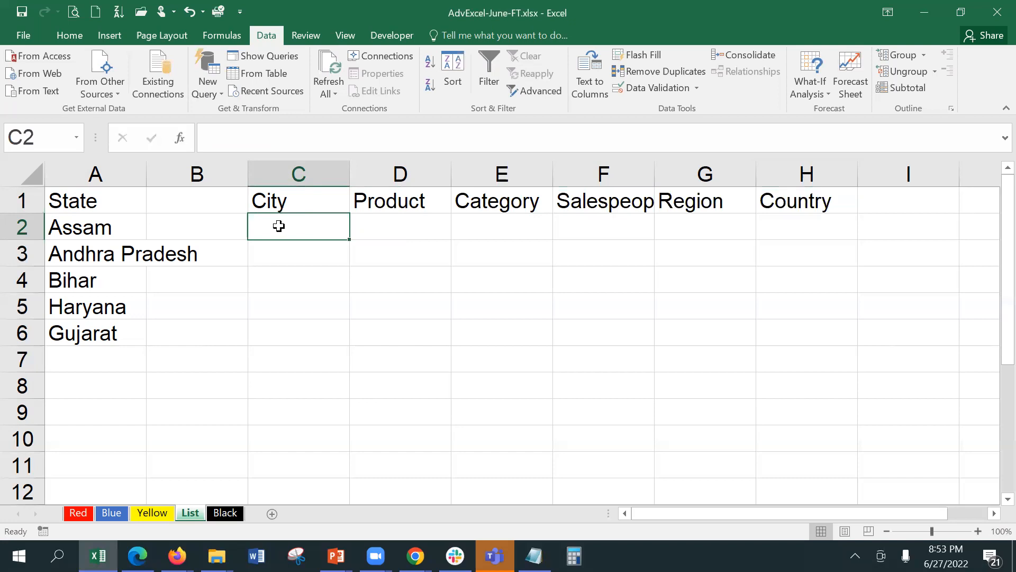
List Americas, Europe, Africa, Asia and Australia in G2:G6, then autofit column F.
click(688, 228)
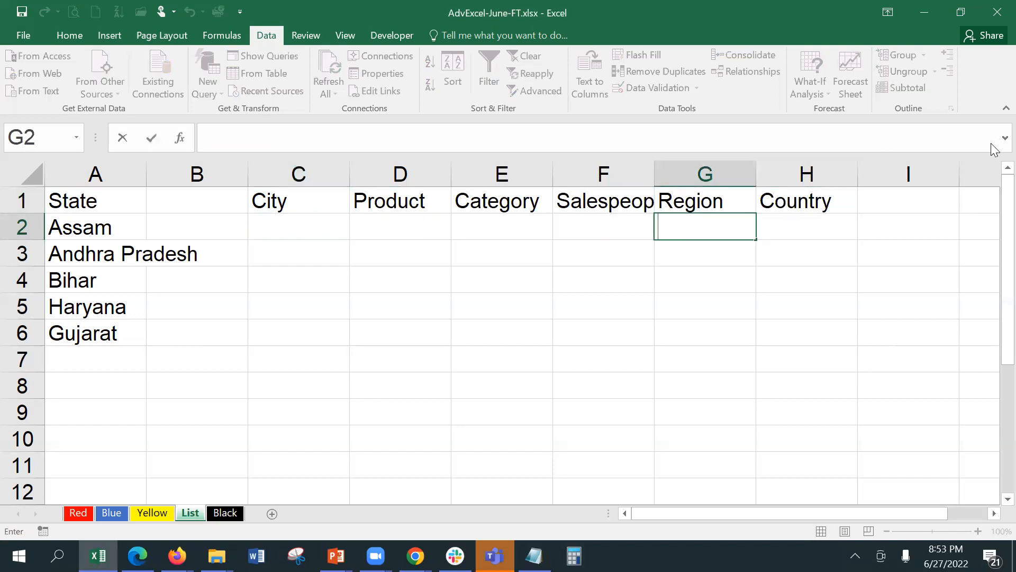
text(American)
key(BackSpace)
text(s)
key(ctrl+Return)
key(Return)
text(Europe)
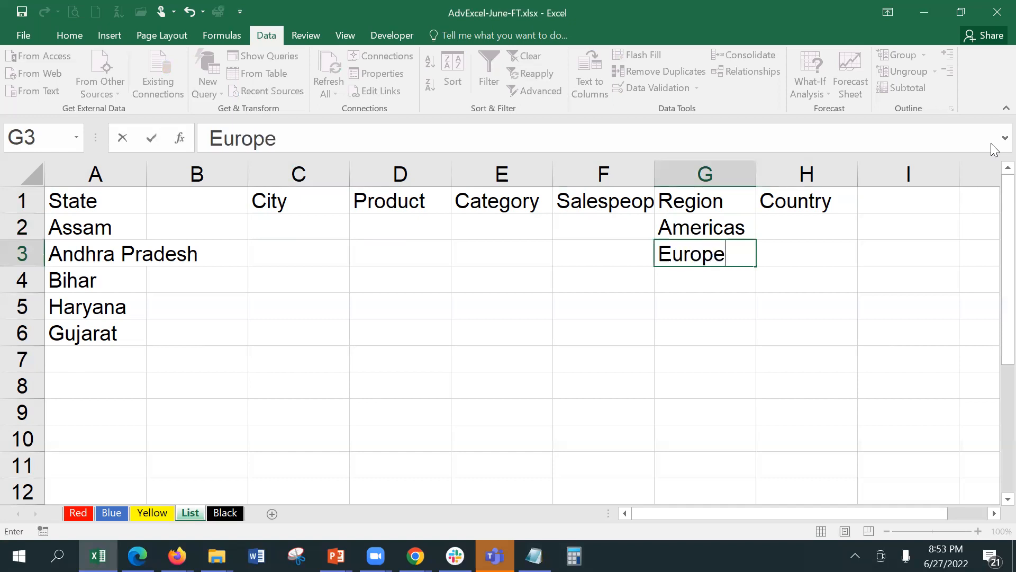
key(Return)
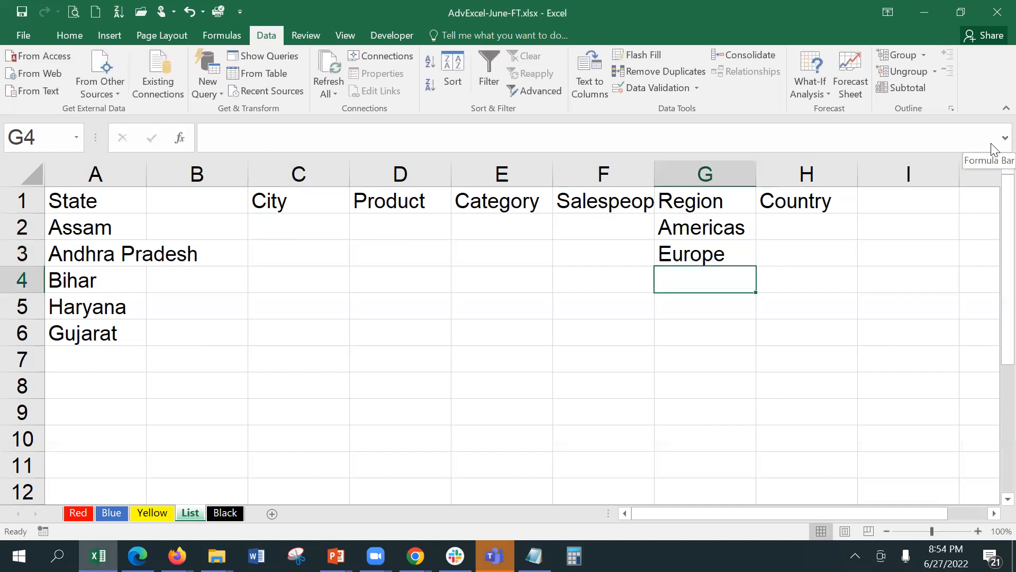
text(Africa)
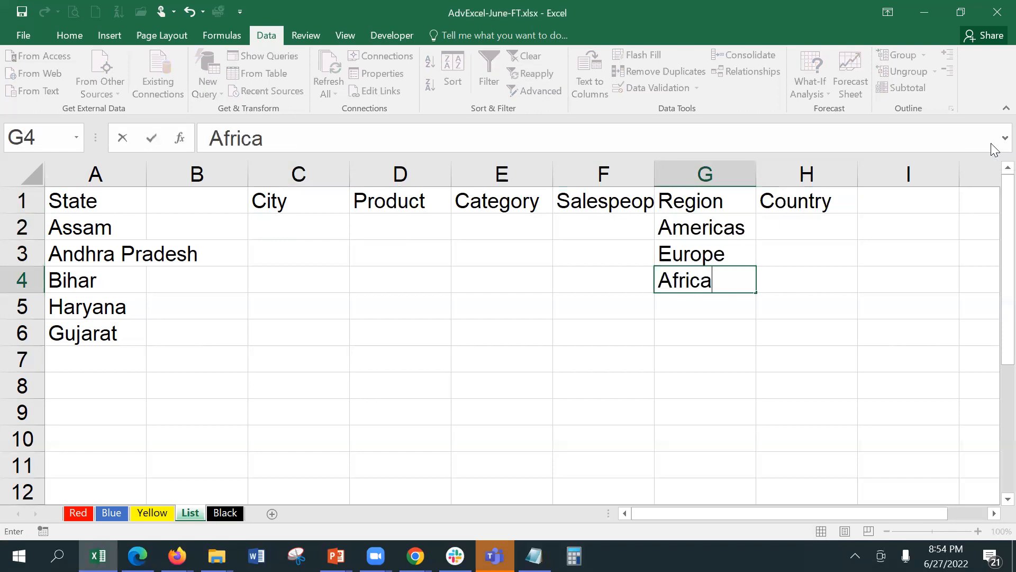
key(Return)
text(Asia)
key(Return)
text(A)
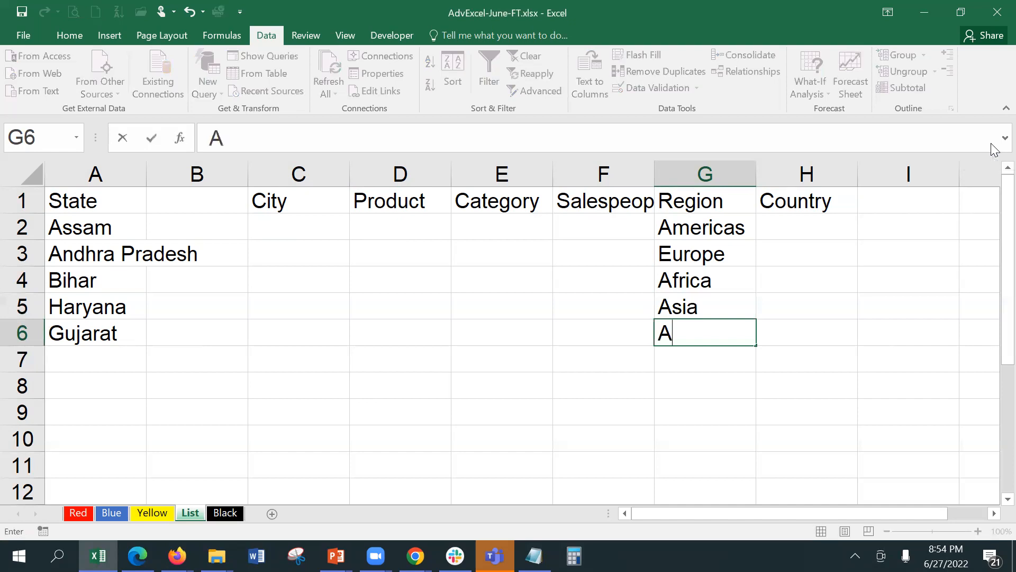
text(ustralia)
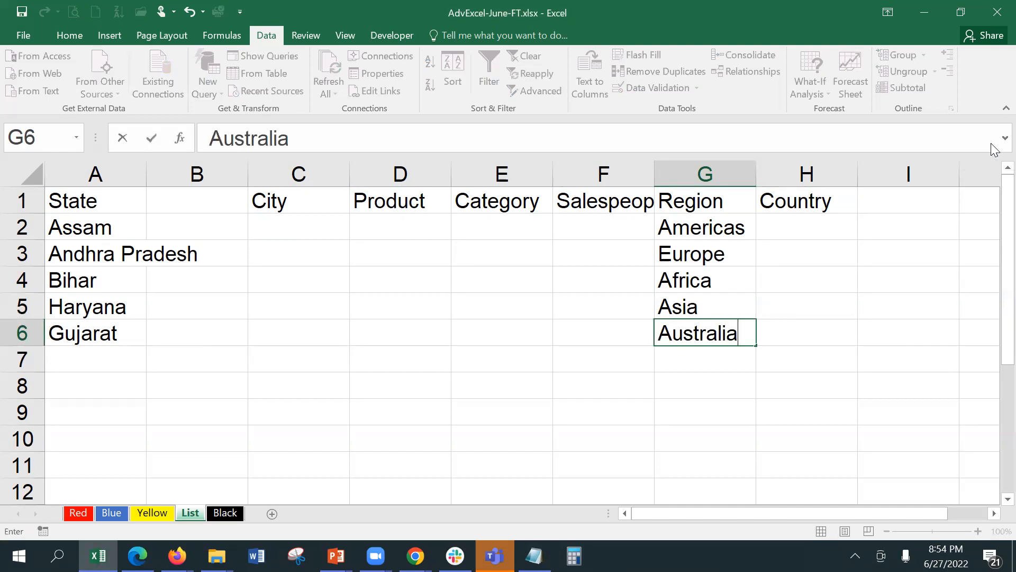
key(Return)
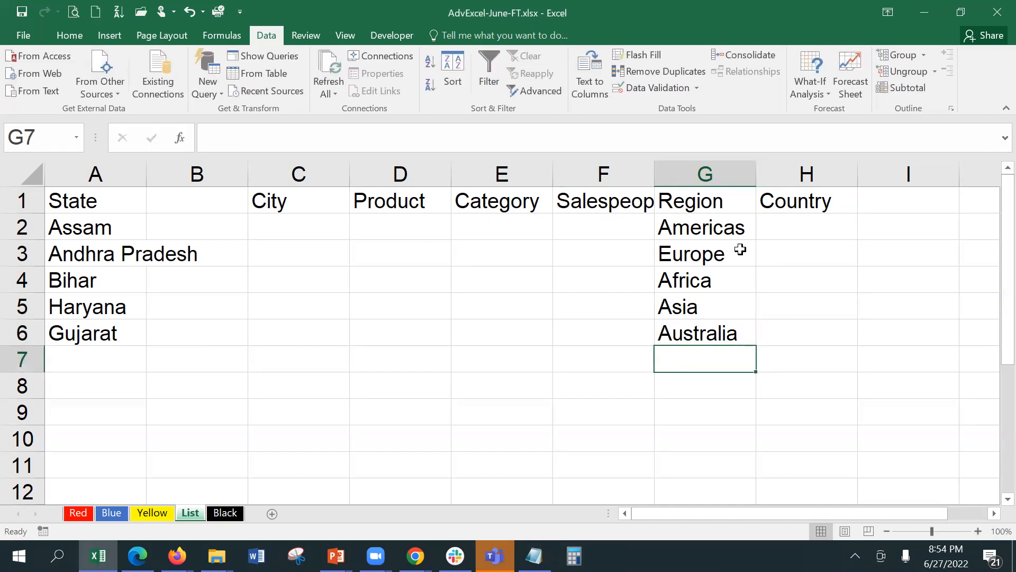
click(778, 222)
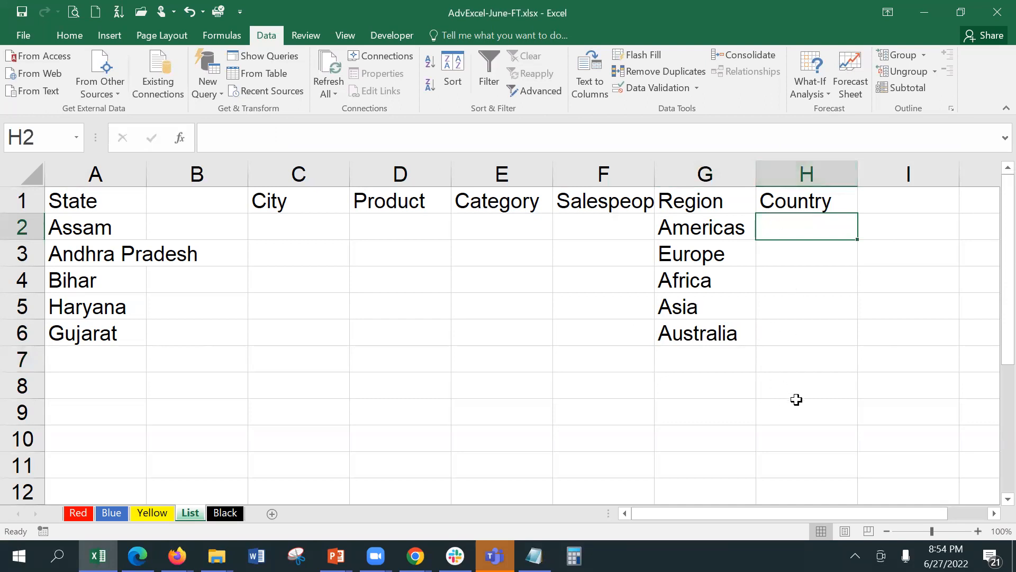
double_click(654, 173)
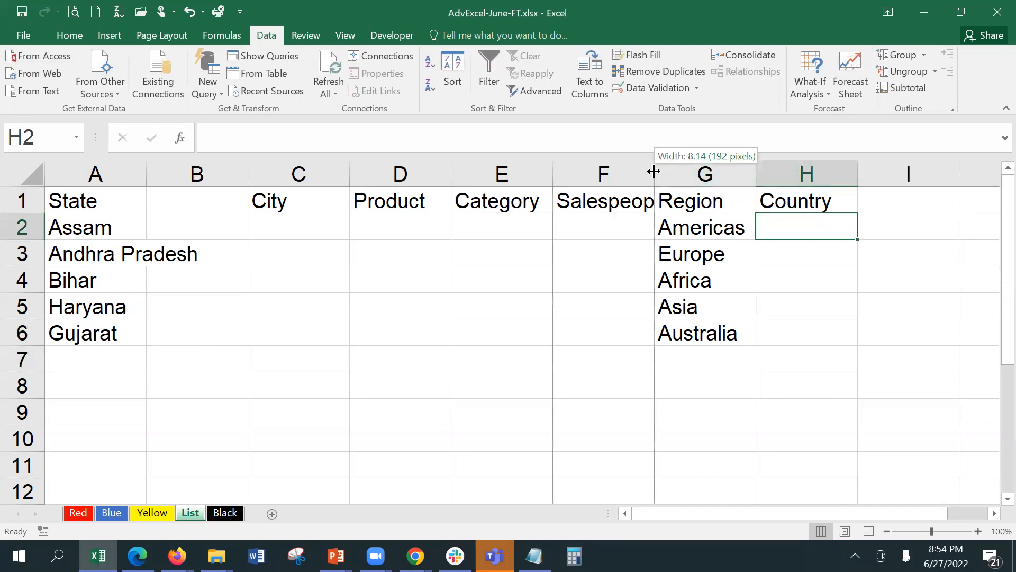
Add a 'Region' header in cell H1 of the Red sheet.
click(75, 512)
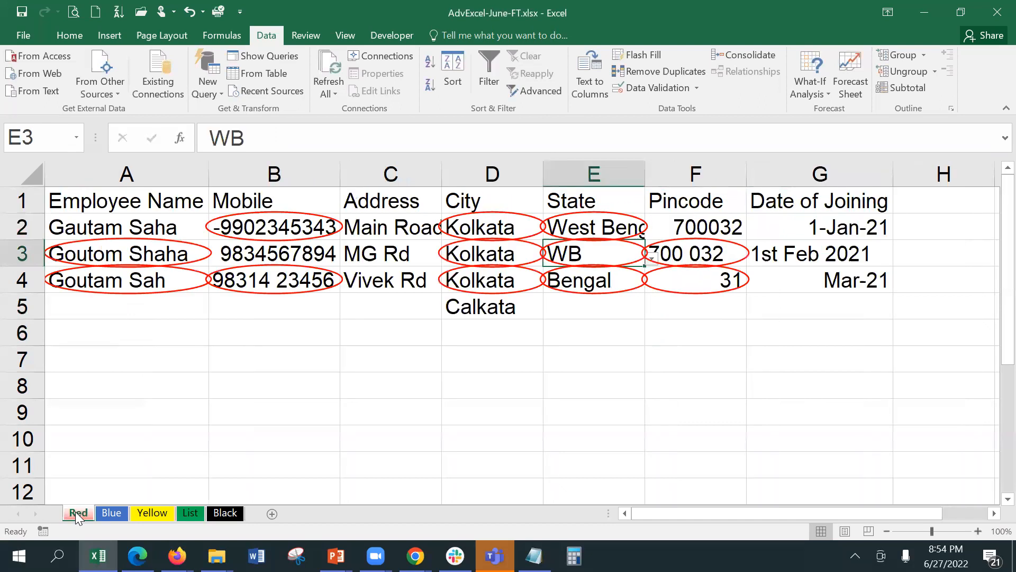
click(947, 197)
text(Re)
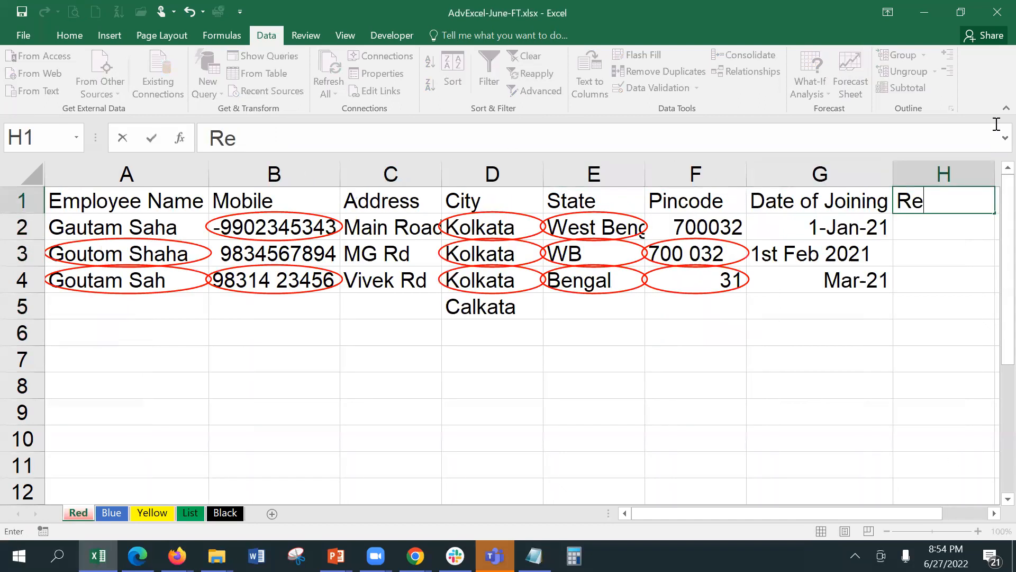
text(gion)
key(Return)
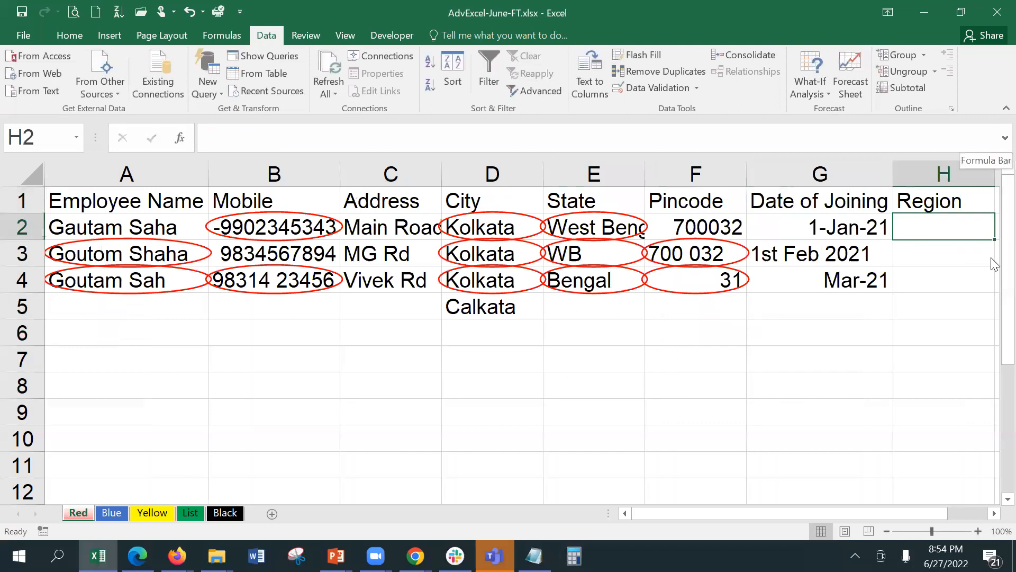
Give H2:H10 a List data validation sourced from List!$G$2:$G$6.
shift+click(915, 441)
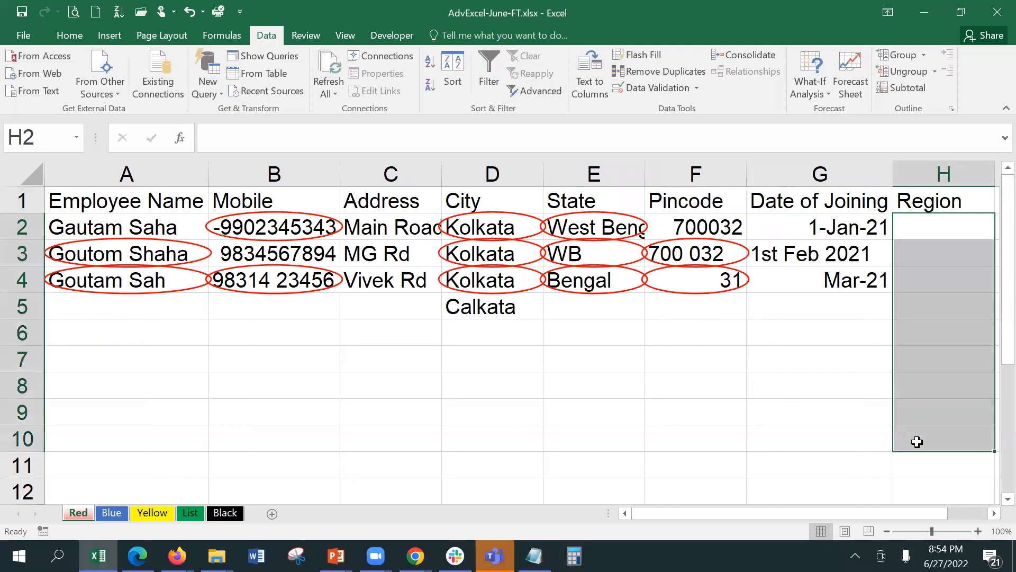
click(665, 87)
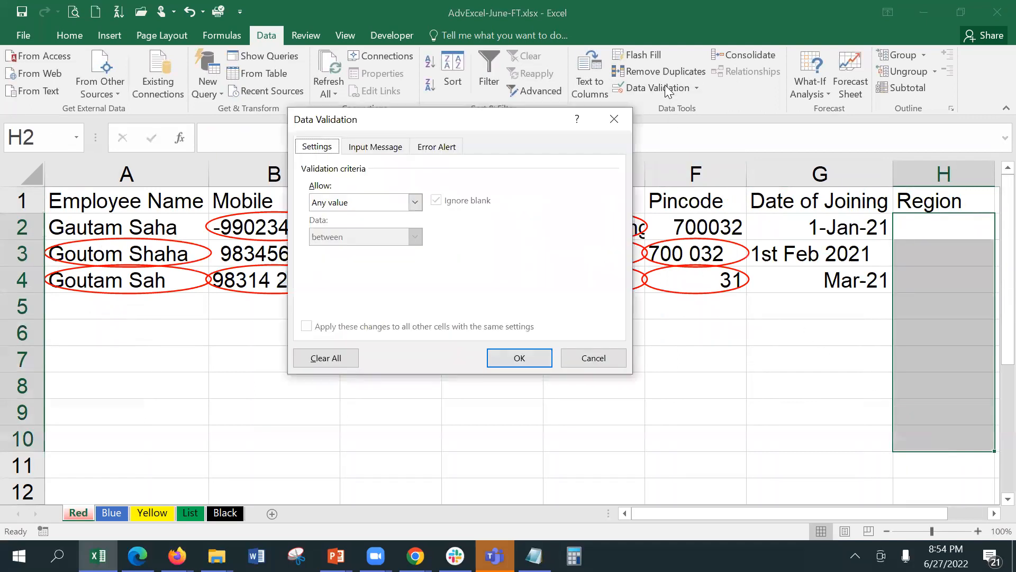
click(366, 203)
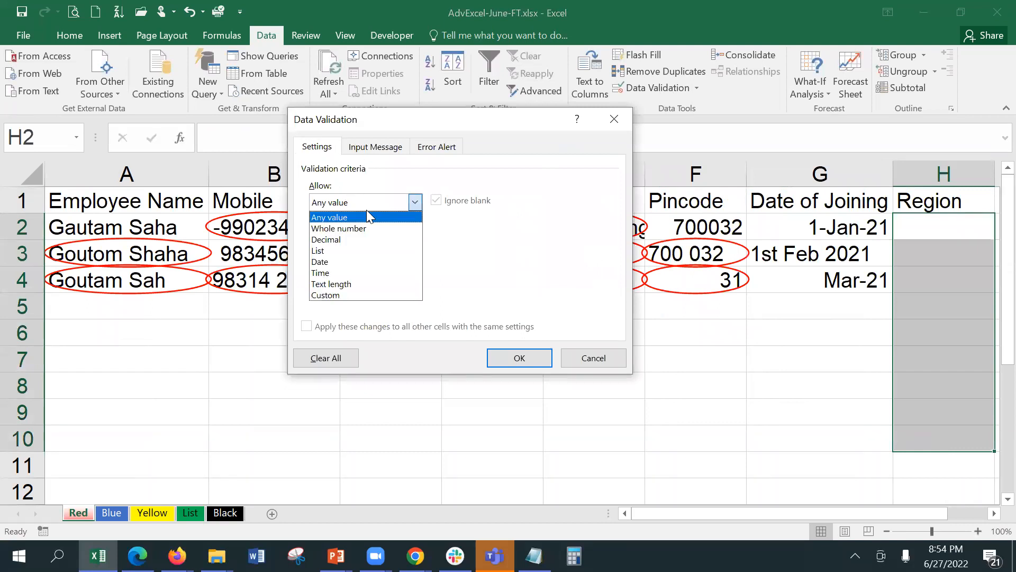
click(366, 254)
click(371, 270)
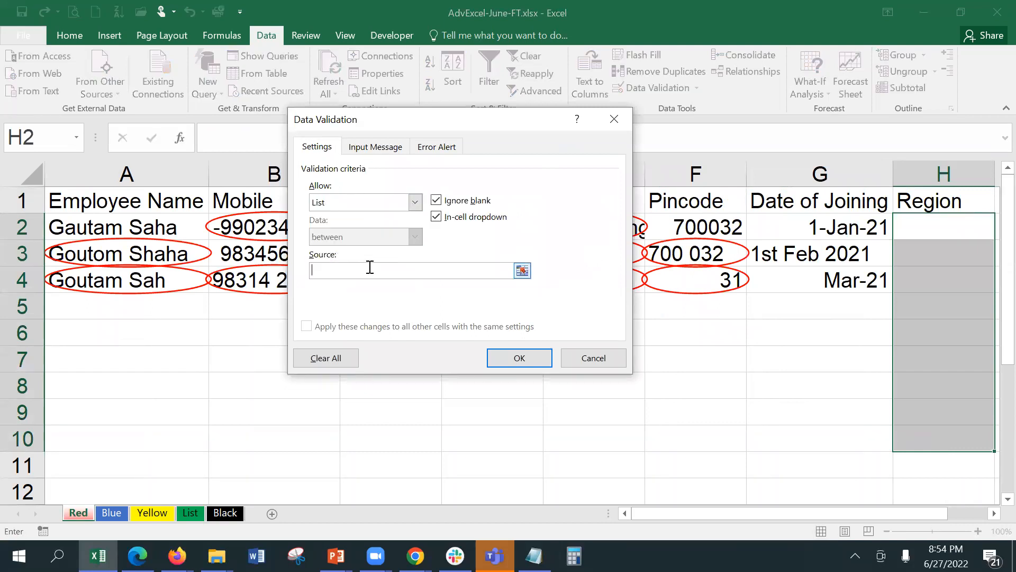
click(523, 270)
click(192, 513)
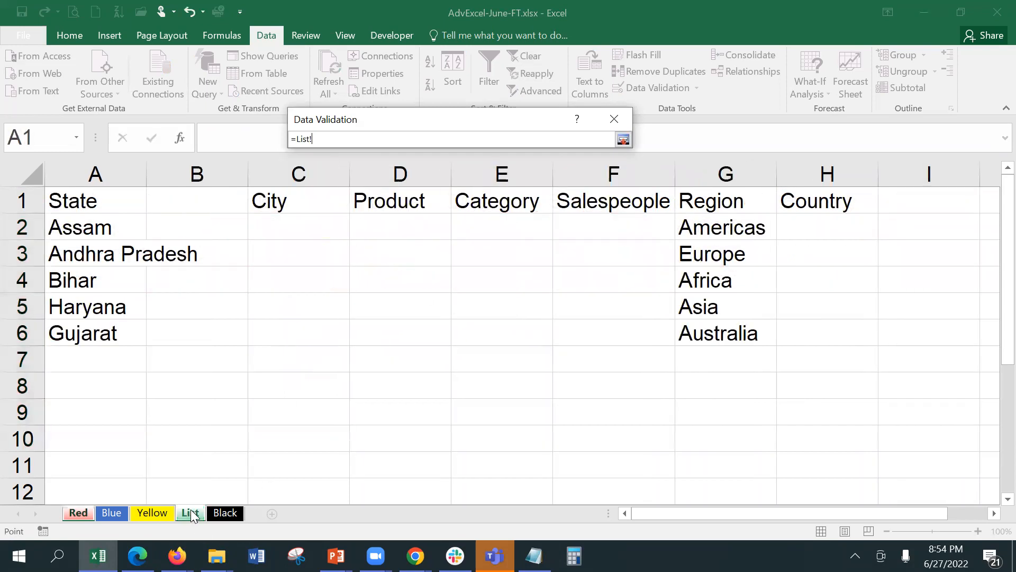
drag(710, 226, 718, 324)
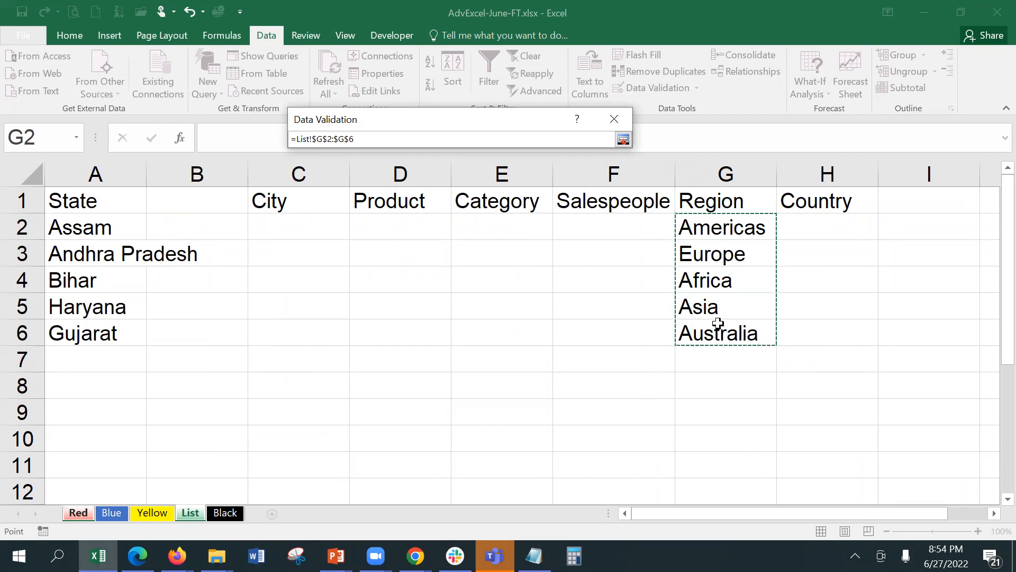
key(Return)
click(518, 366)
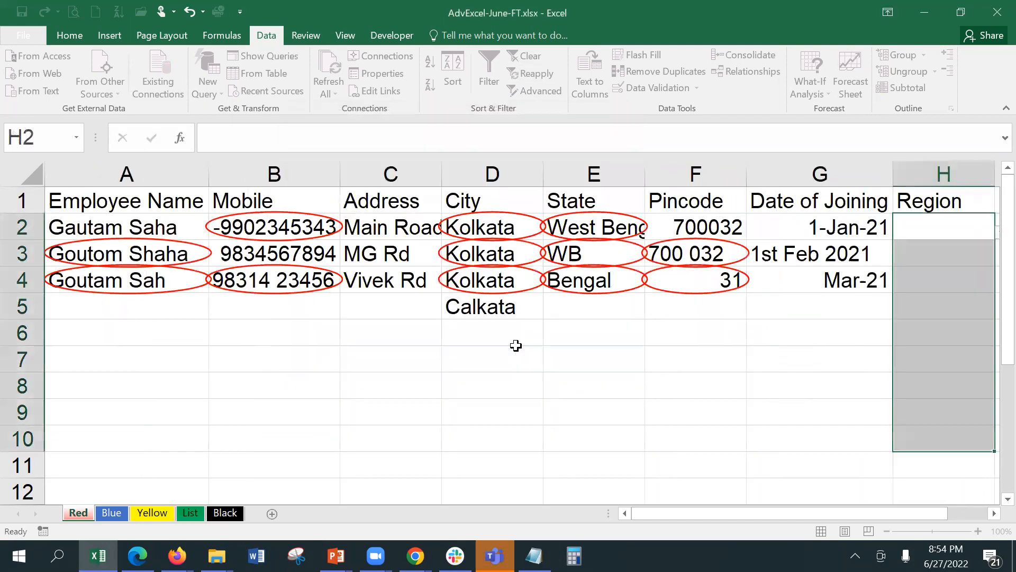
click(994, 513)
click(841, 234)
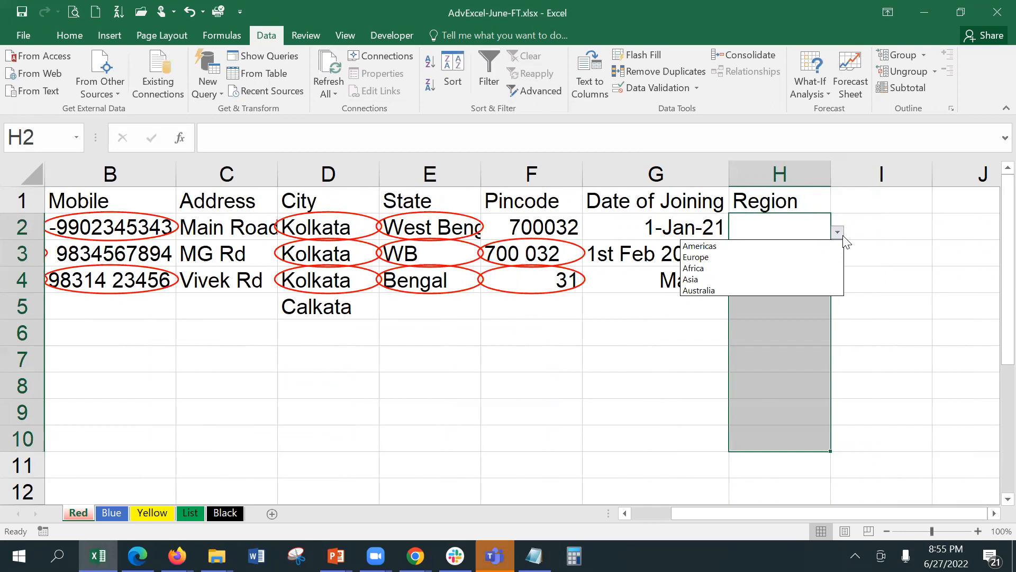
click(610, 343)
click(623, 327)
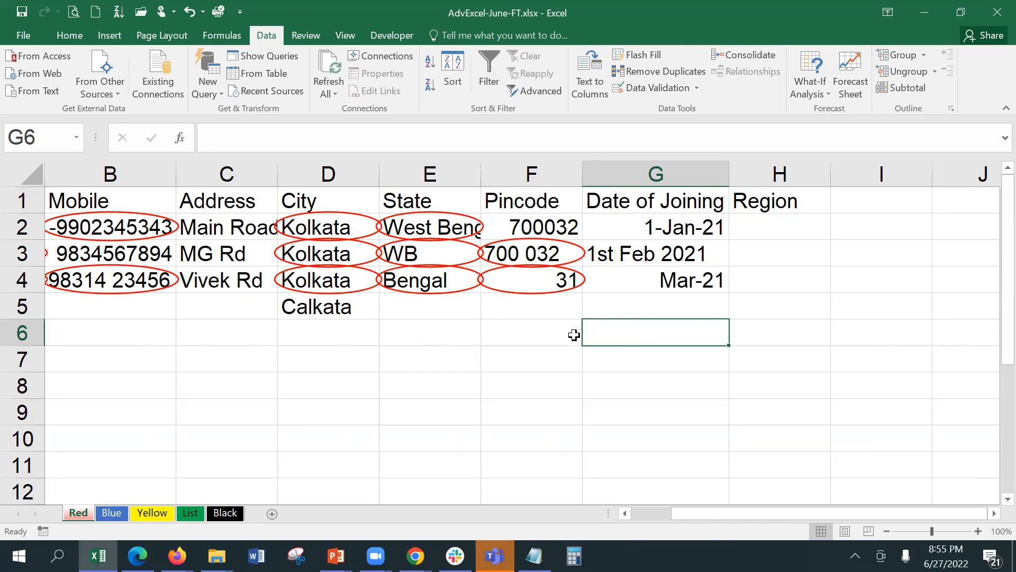
Restrict G2:G10 to dates between 1/1/2020 and 7/1/2022 with a Date validation rule.
click(589, 311)
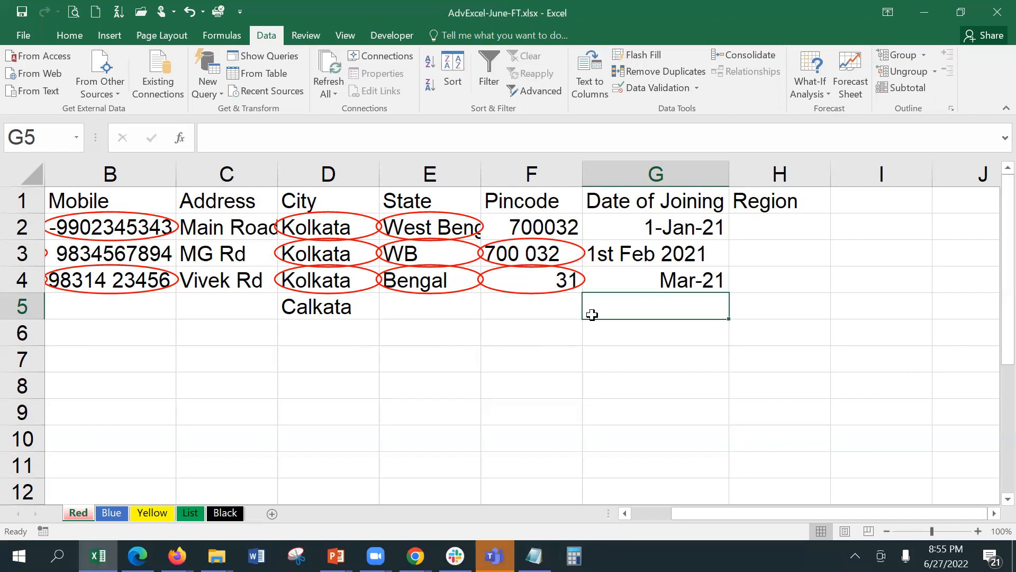
drag(592, 227, 618, 436)
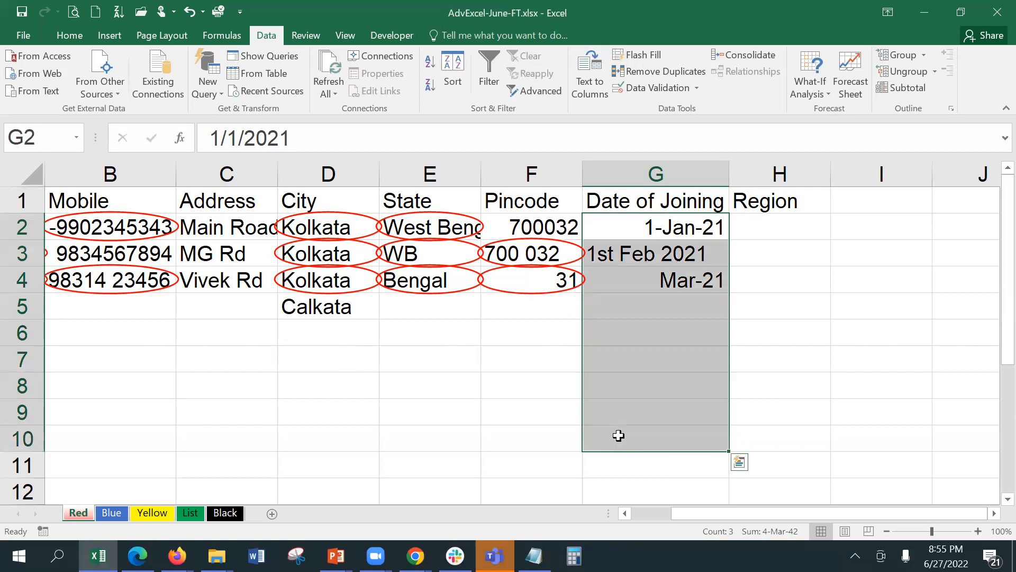
click(656, 90)
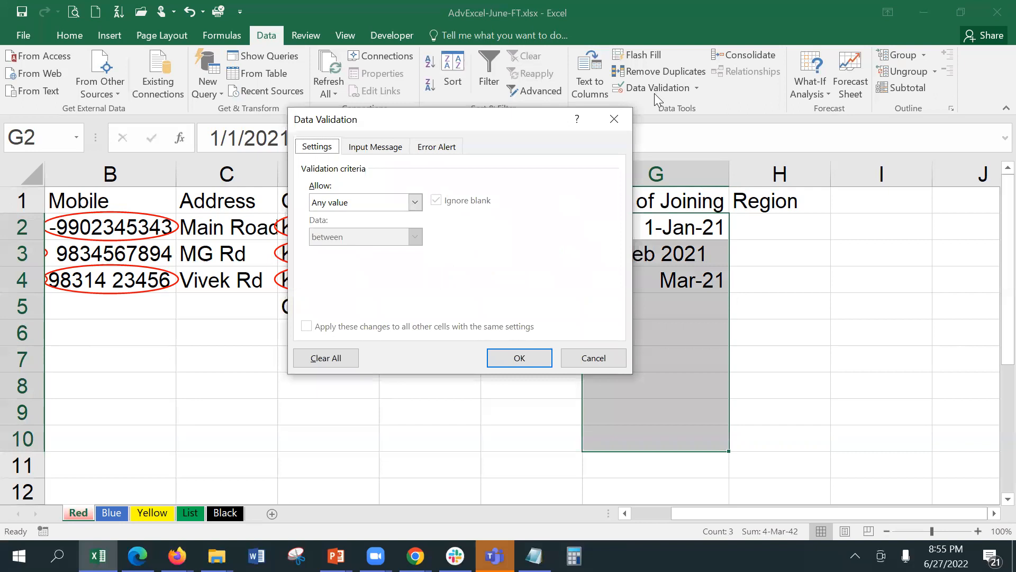
click(354, 197)
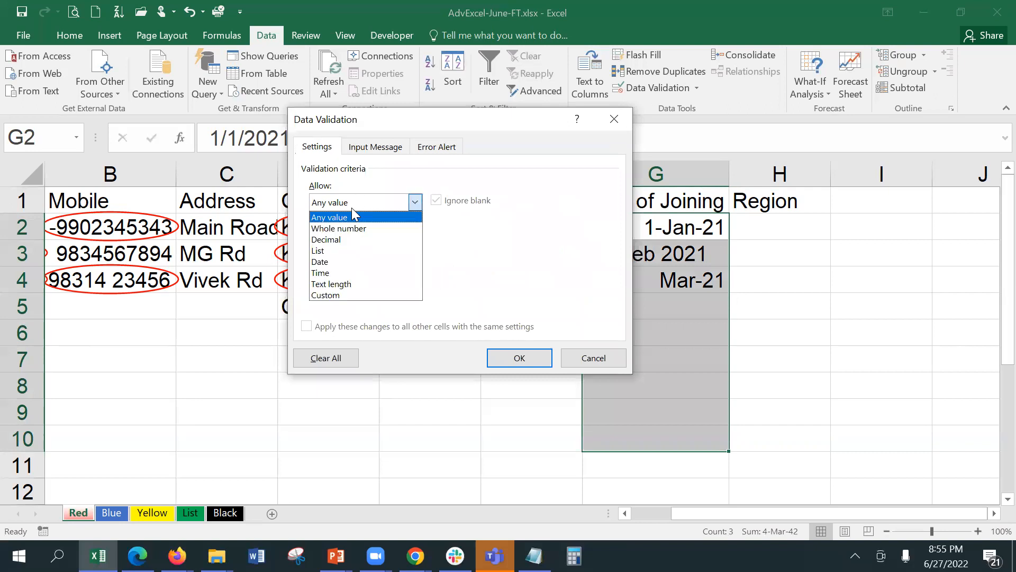
click(355, 262)
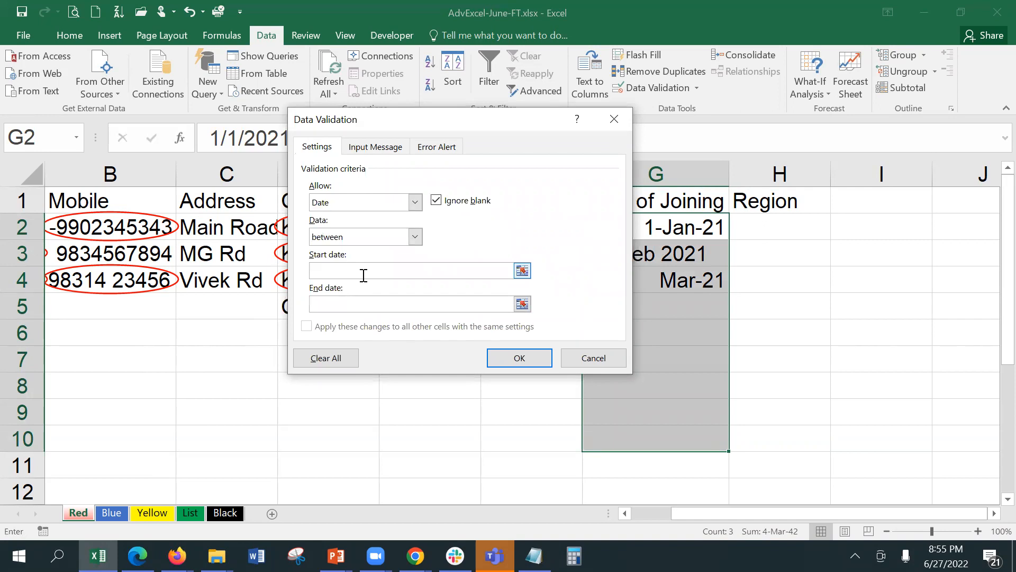
click(363, 275)
text(1/1/2020)
click(365, 300)
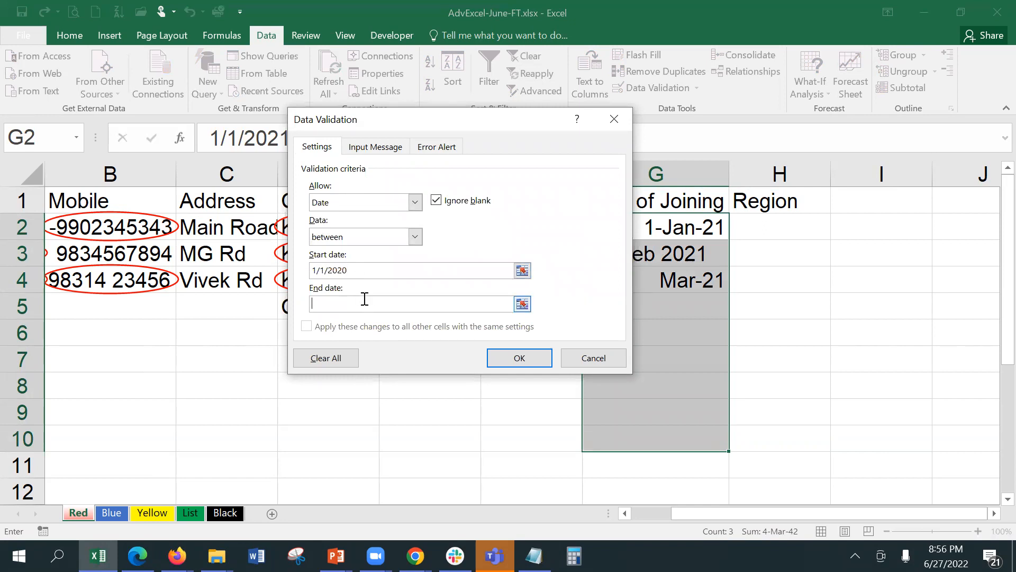
text(1)
key(BackSpace)
text(7/1/2022)
click(517, 362)
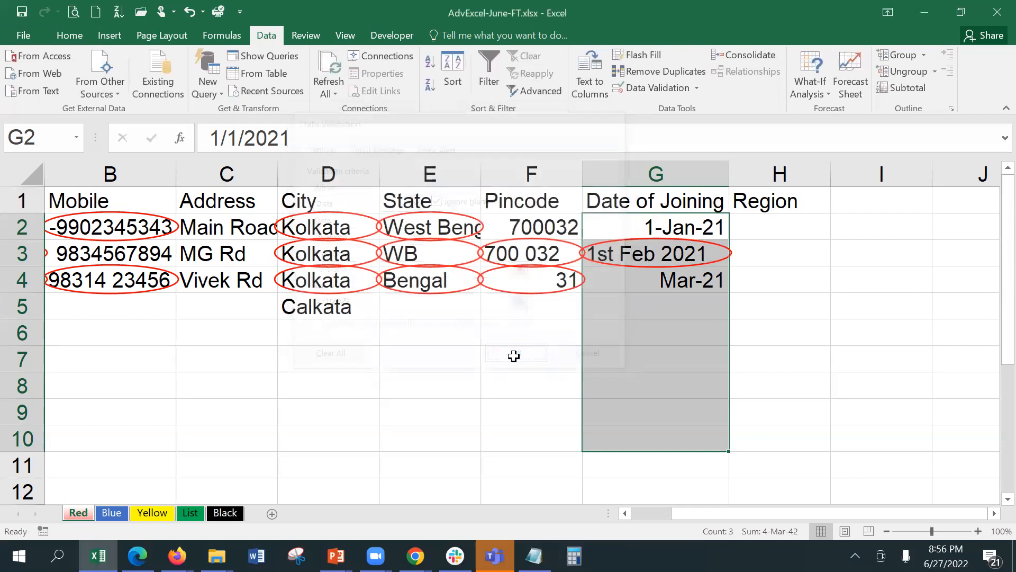
Test the rule with 1/1/19 in G2, cancel the rejection, then enter 1/1/20.
click(700, 227)
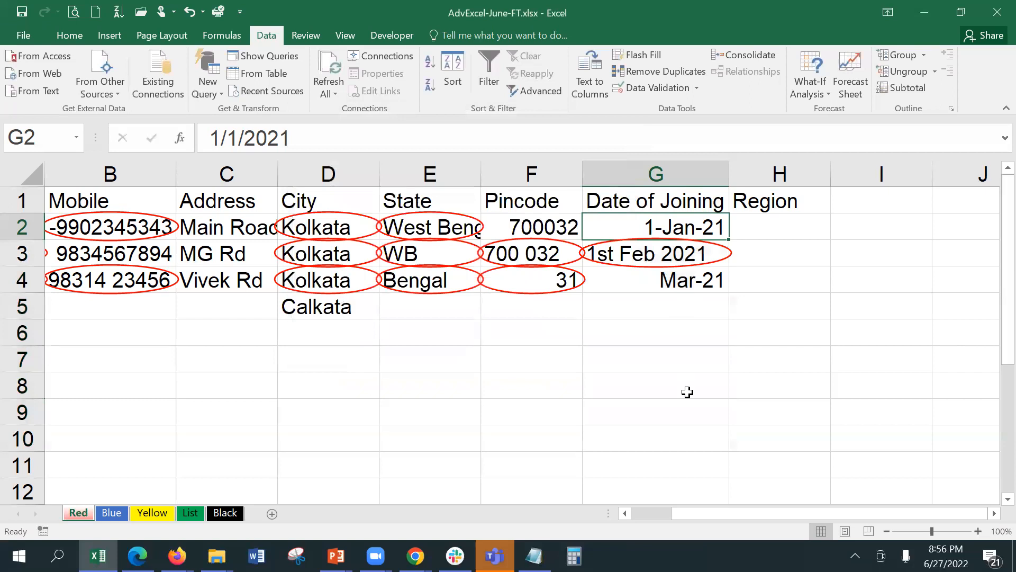
text(1/1/)
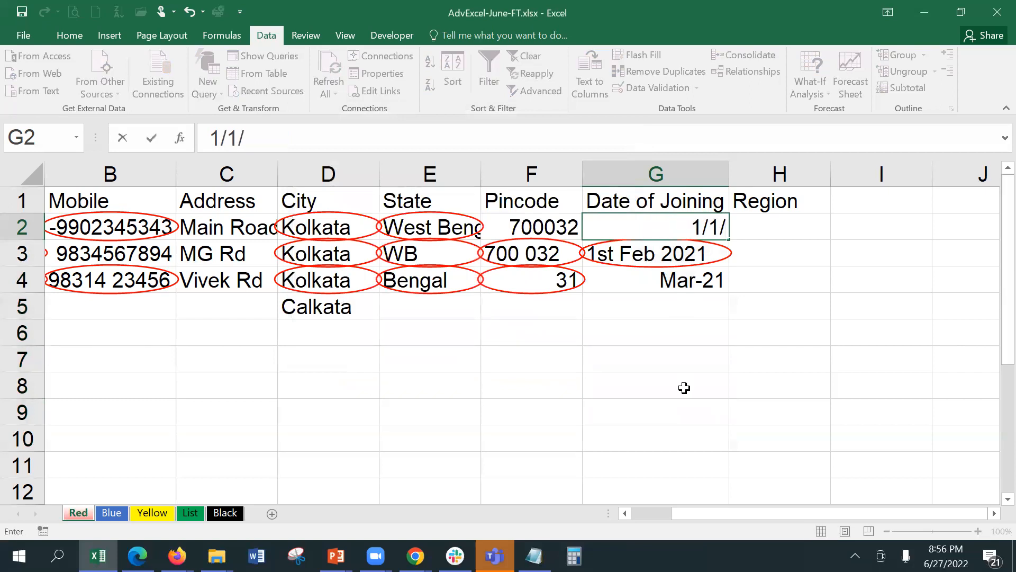
text(19)
key(Return)
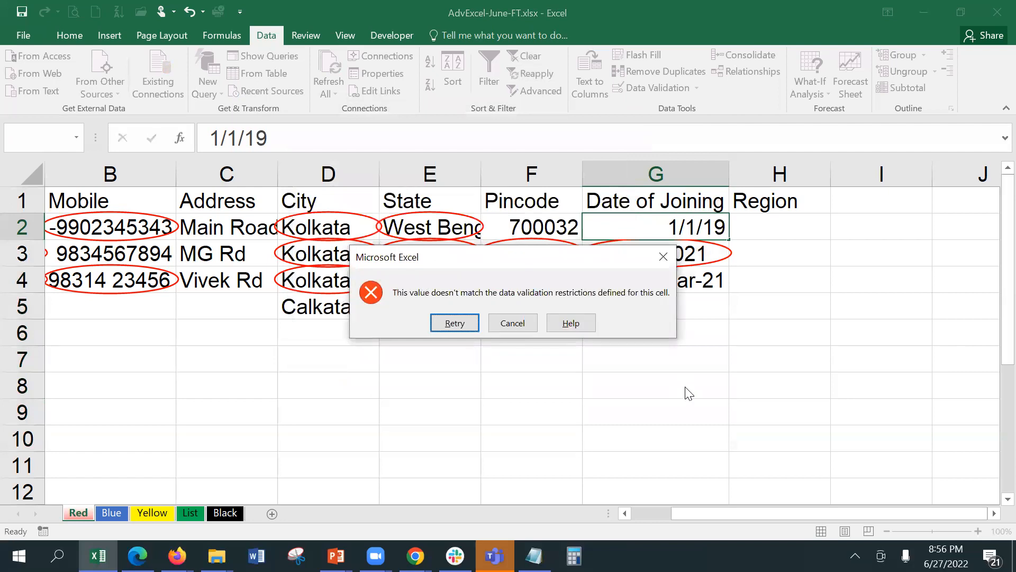
click(515, 327)
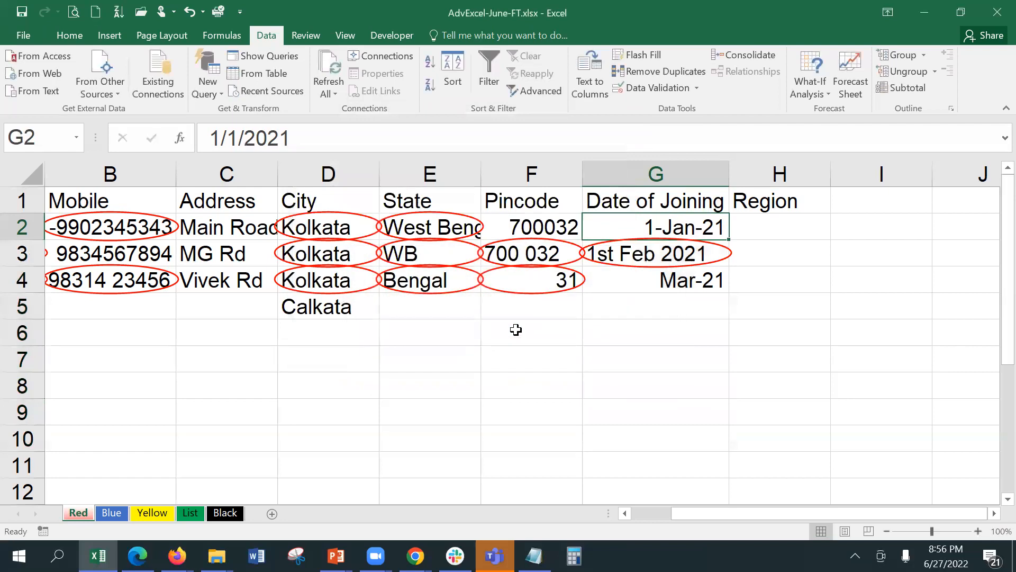
text(1/1/20)
key(Return)
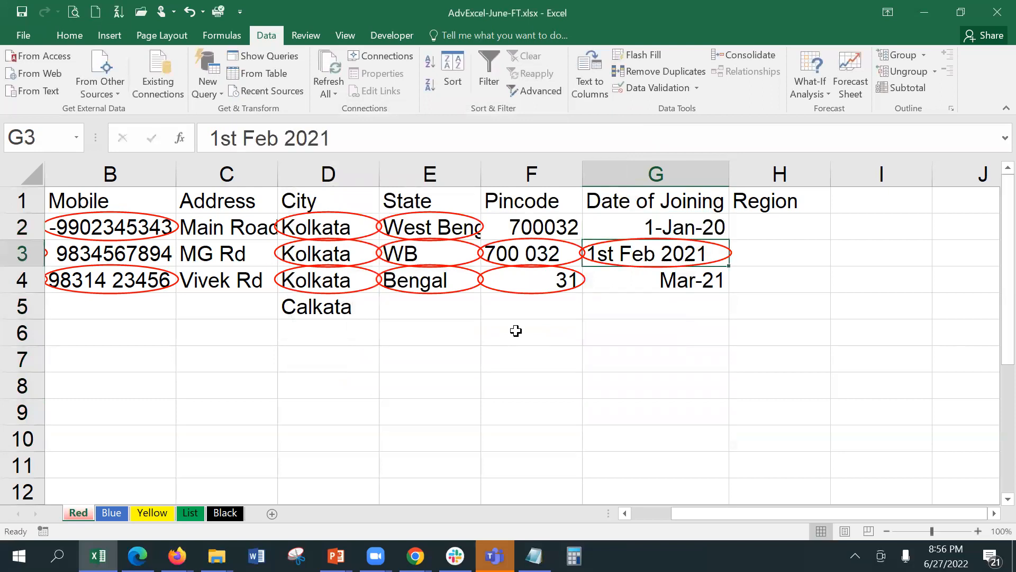
Enter 7/1/22 in G4.
key(Return)
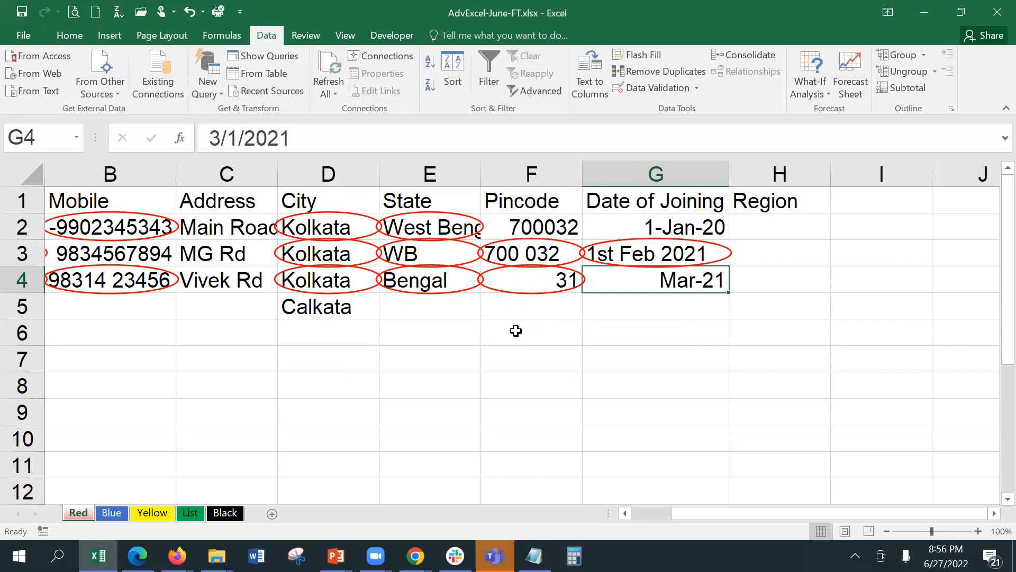
text(1)
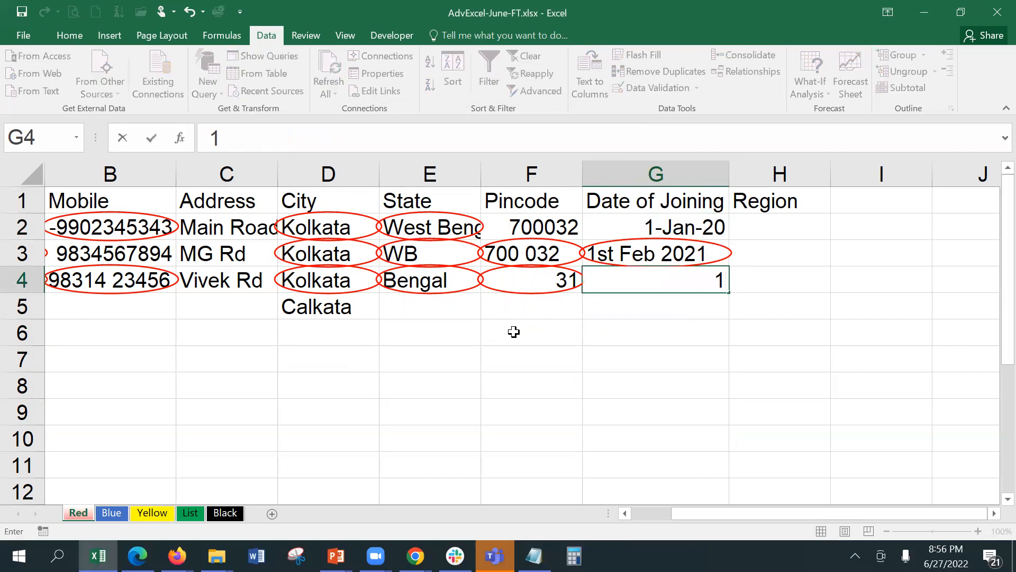
text(/)
key(BackSpace)
key(BackSpace)
text(7/1/22)
key(Return)
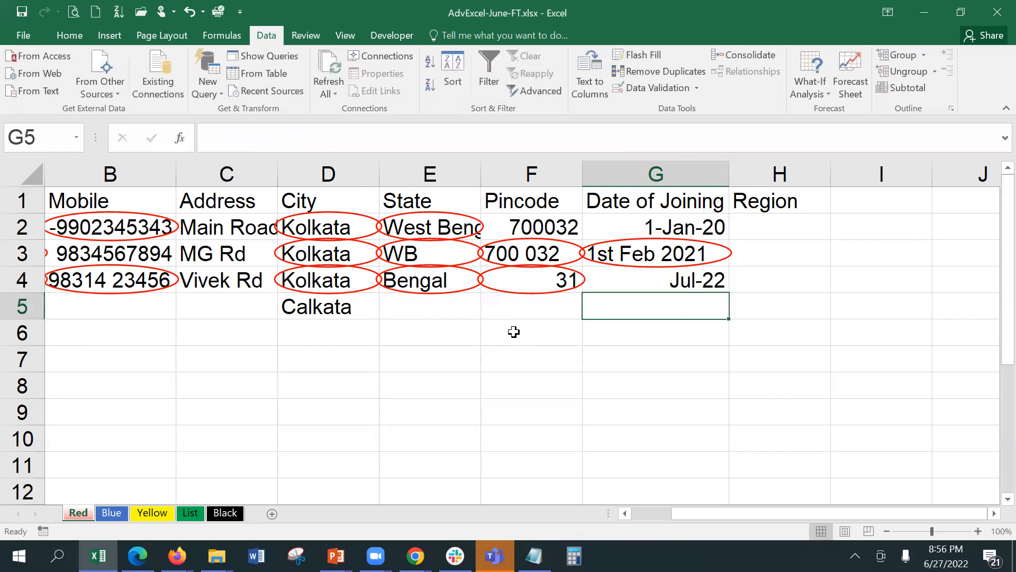
click(681, 283)
Replace the invalid '1st Feb 2021' in G3 with 2/1/2021.
click(670, 250)
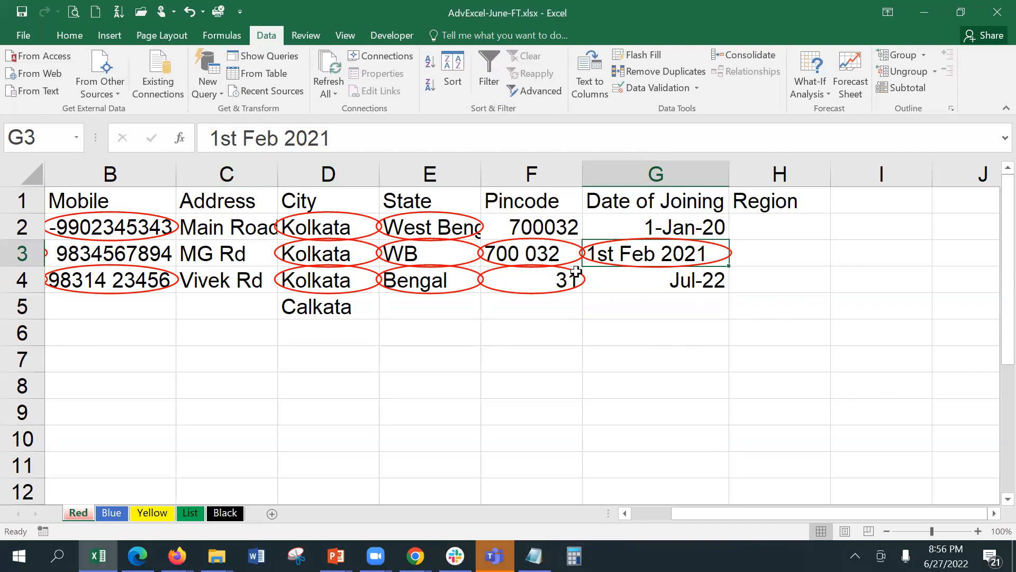
text(2/2)
key(BackSpace)
text(1/2021)
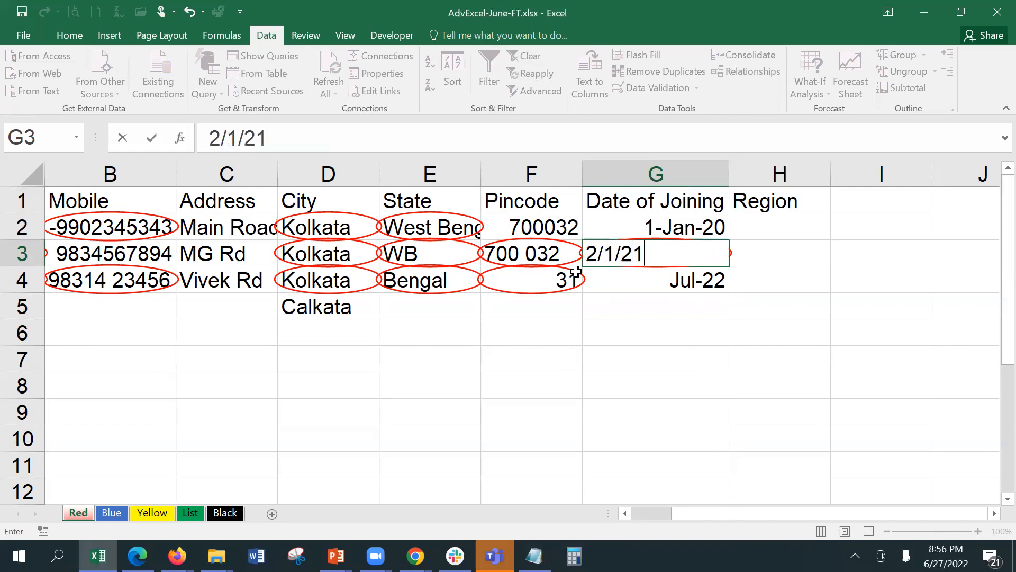
key(Return)
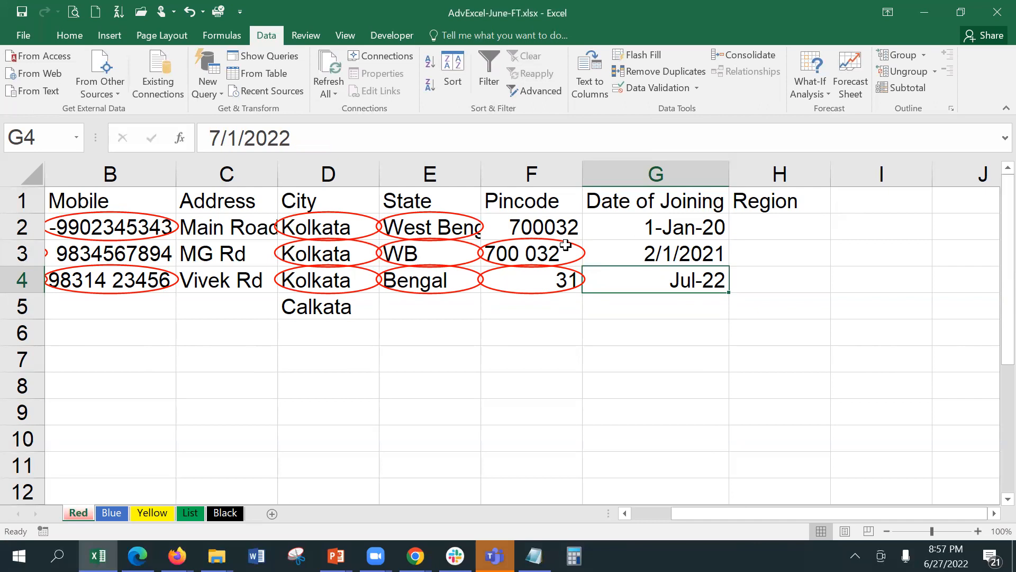
click(854, 208)
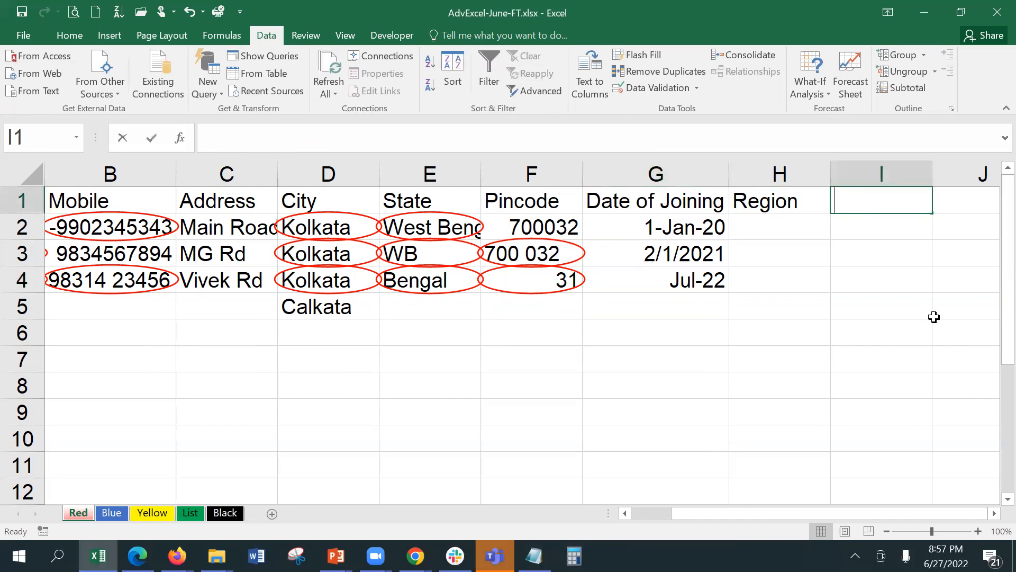
Add a 'Product Code' header in I1 and autofit column I.
text(Product Code)
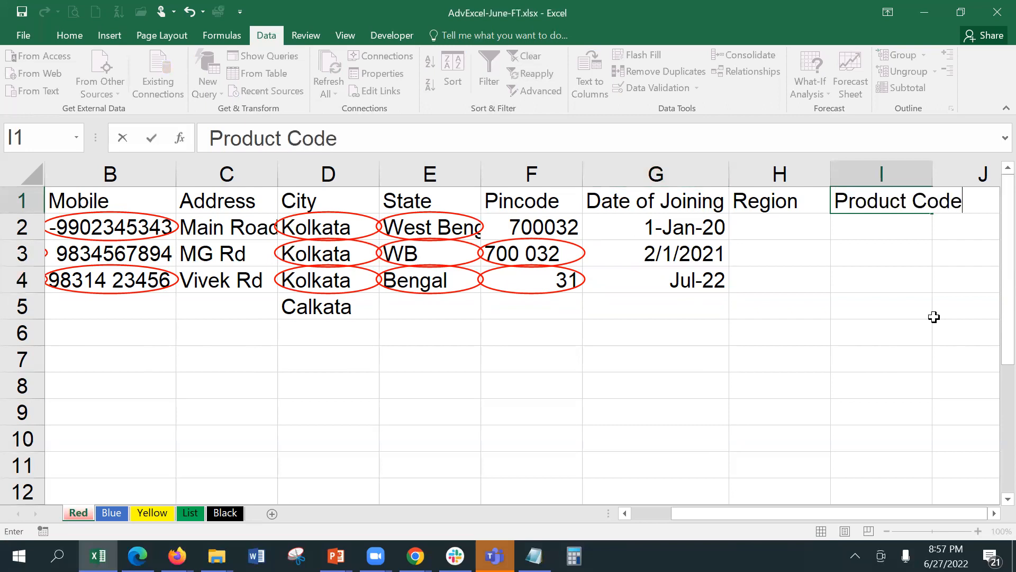
key(Return)
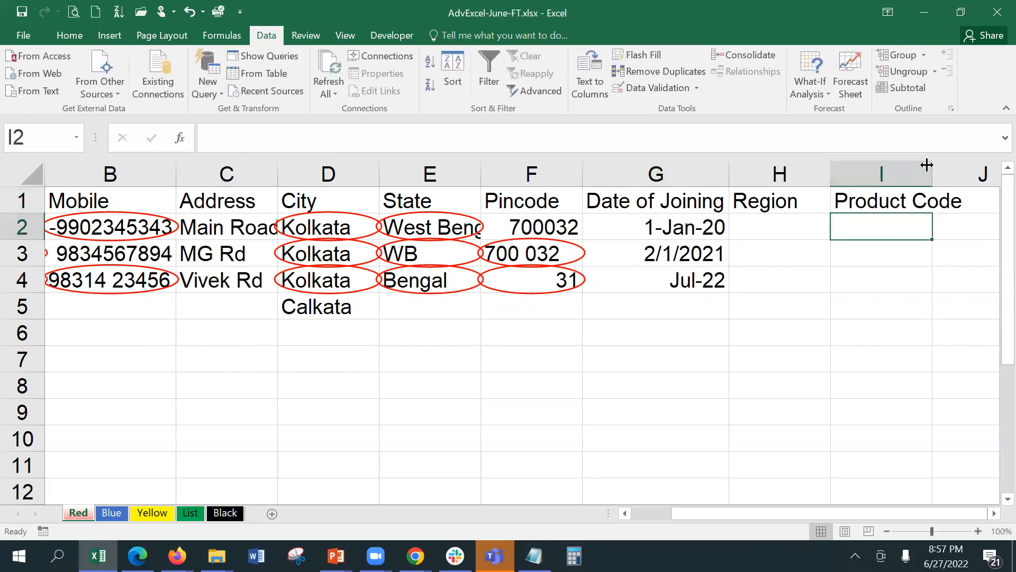
double_click(931, 164)
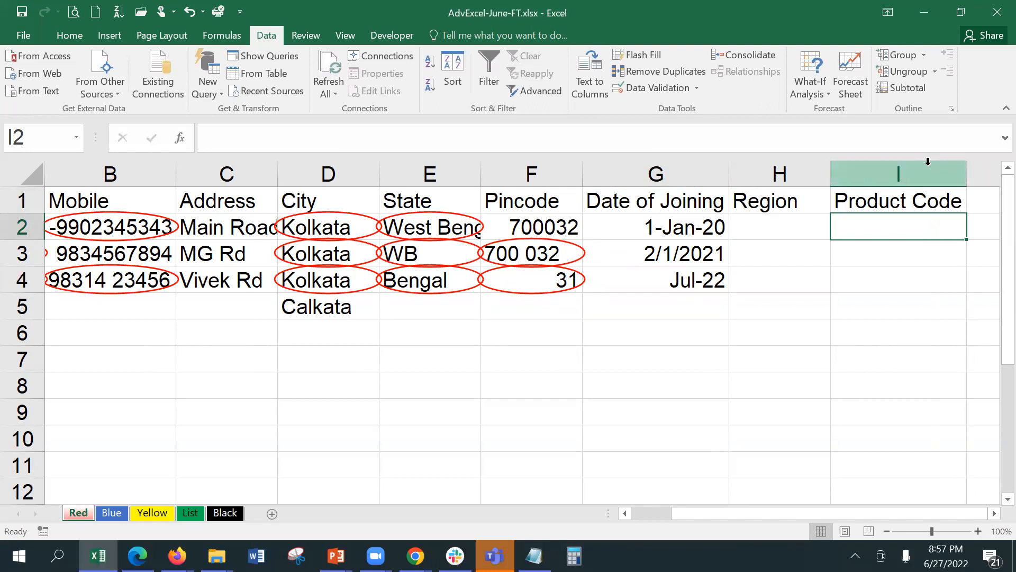
Give I2:I10 a Text length validation rule requiring length equal to 6.
drag(904, 237, 919, 440)
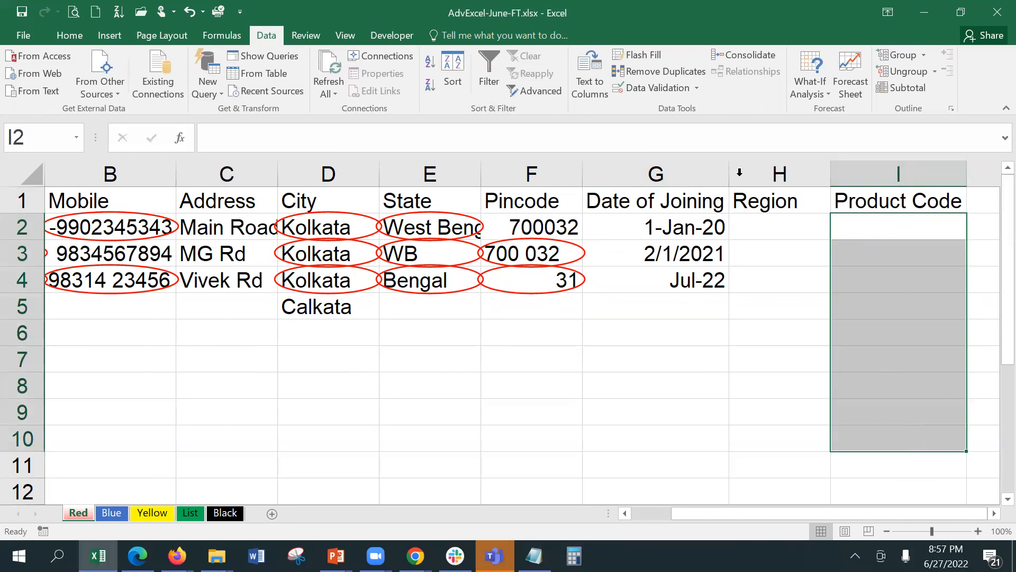
click(645, 89)
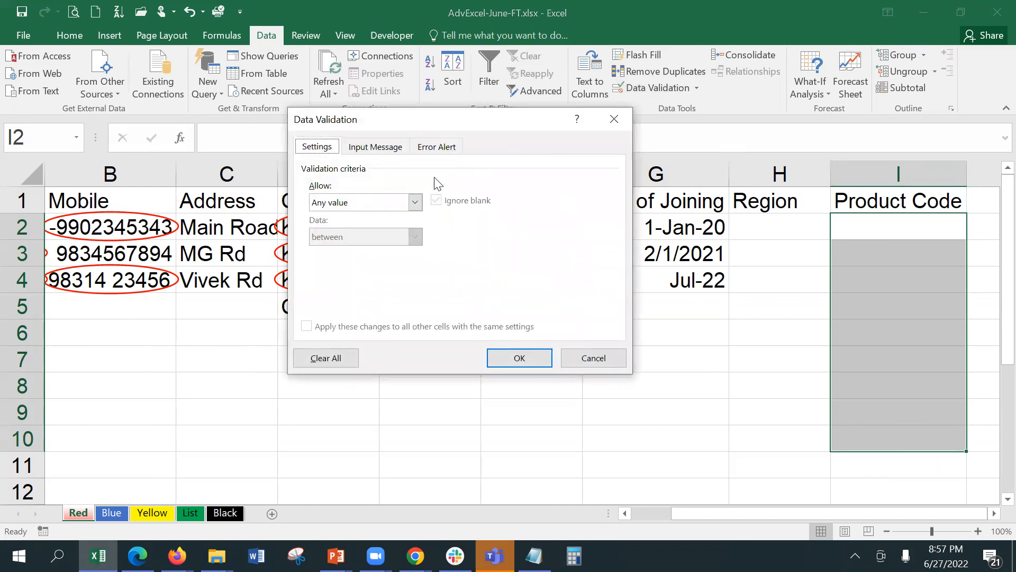
click(364, 204)
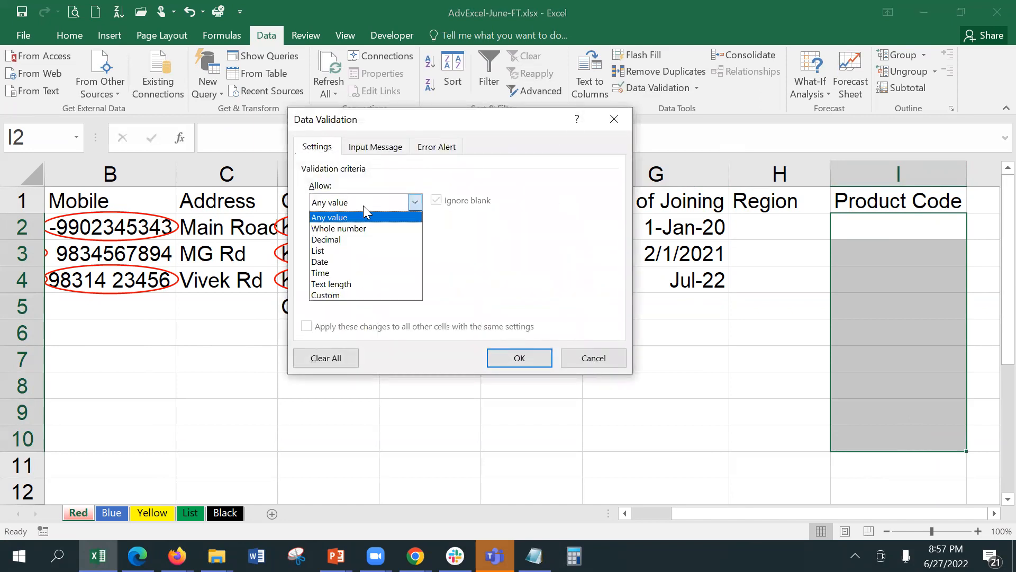
click(366, 286)
click(366, 239)
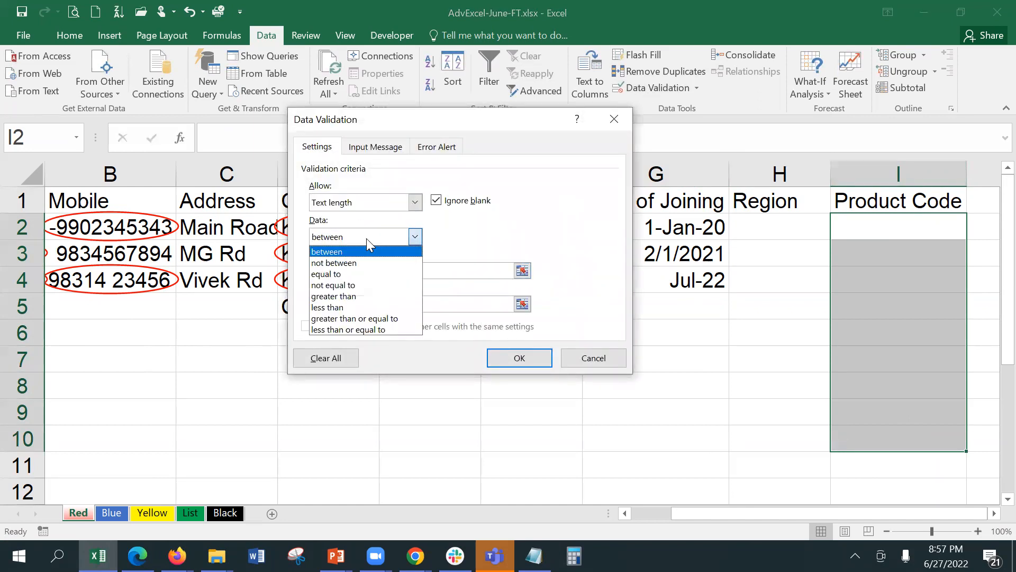
click(370, 274)
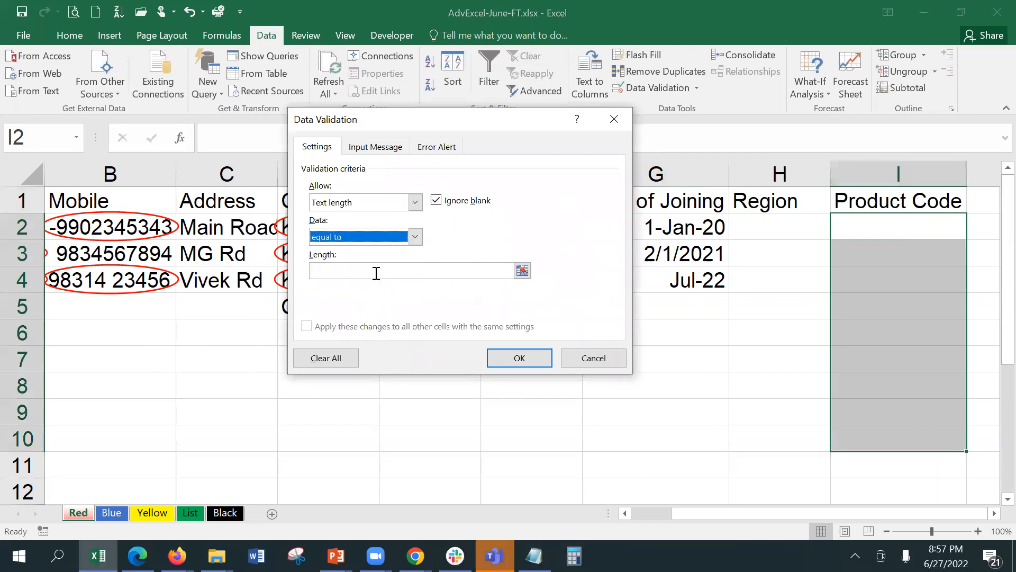
click(376, 273)
text(5)
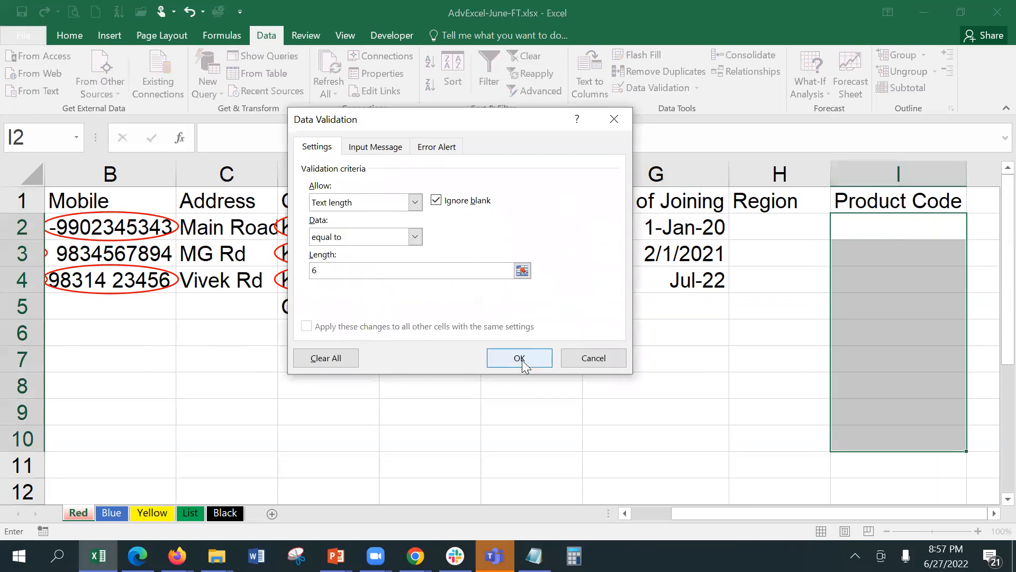
click(521, 357)
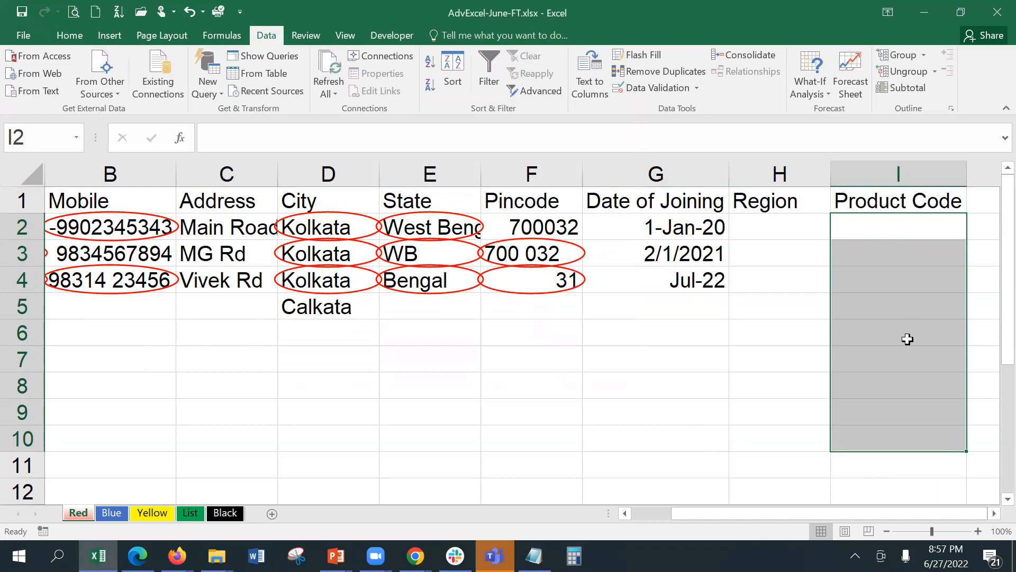
Test the rule with ABC2345 in I2 and cancel the validation error.
click(873, 227)
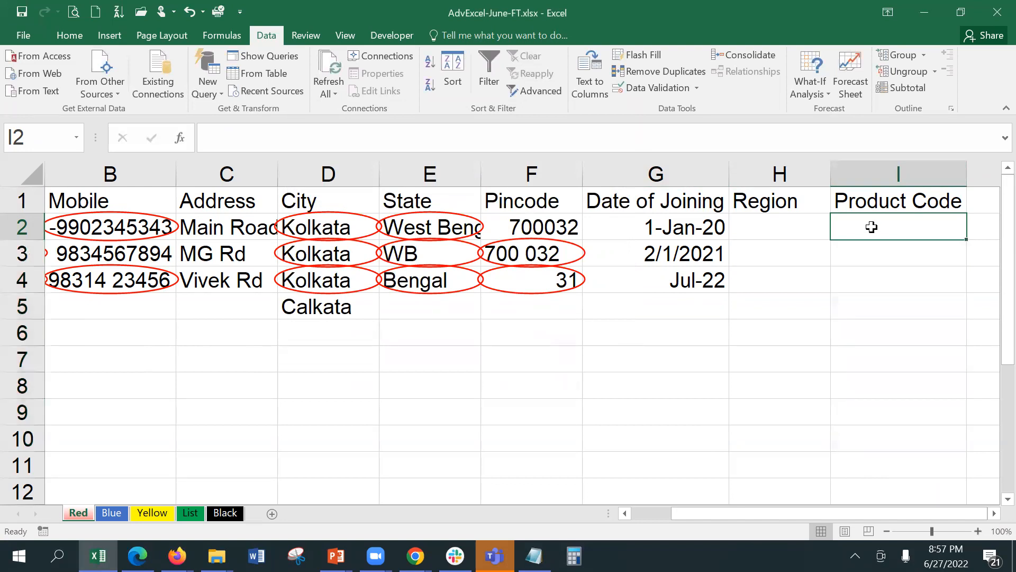
double_click(873, 228)
text(ABC)
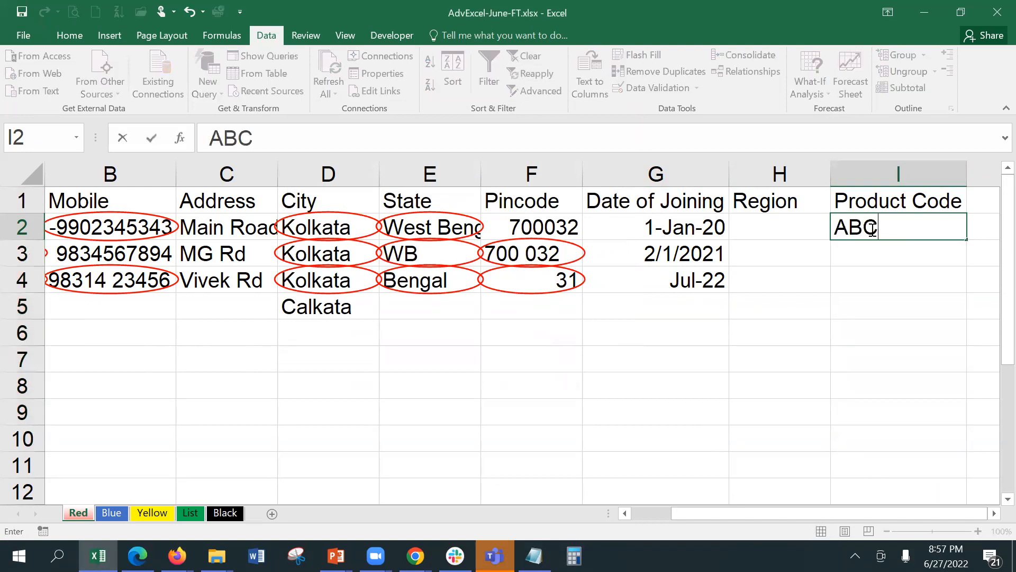
text(2345)
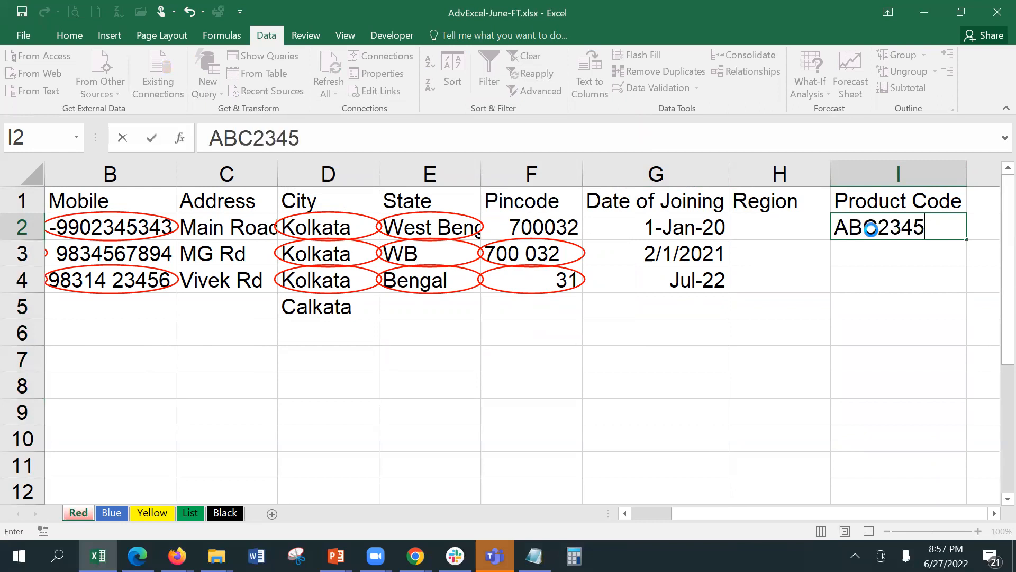
key(Return)
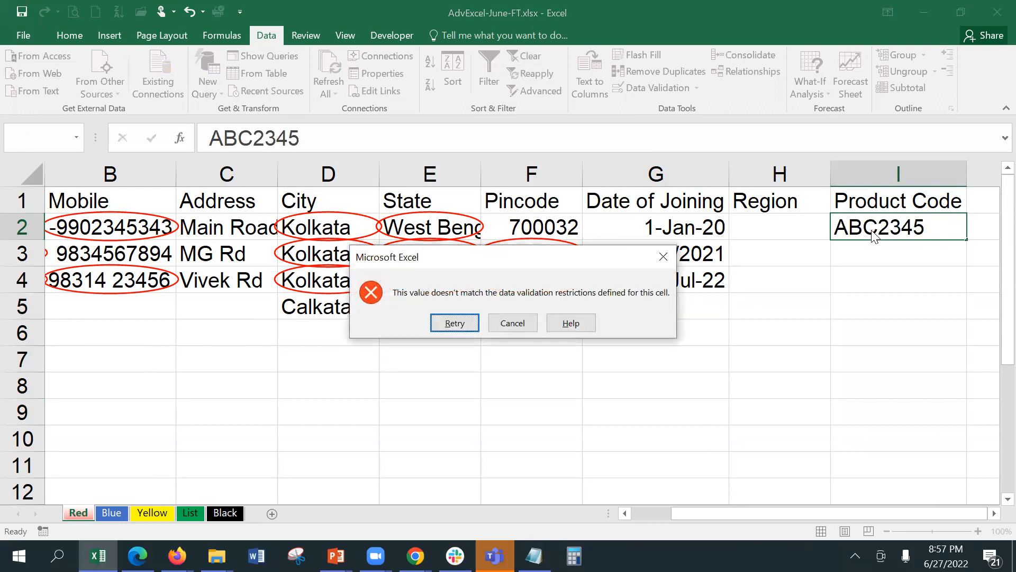
click(507, 325)
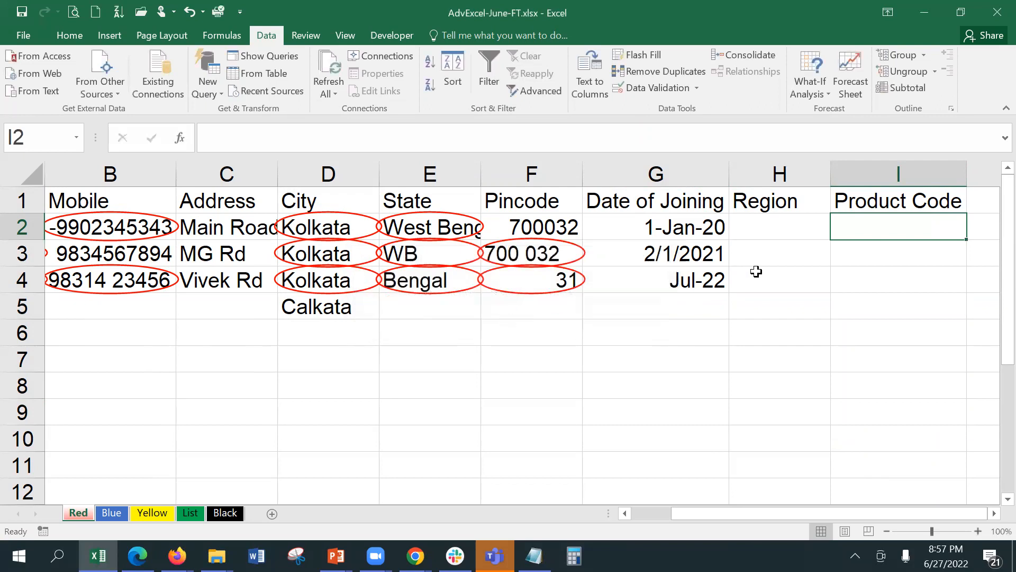
Enter ABC234, 23WERT and WE34ER in I2:I4, then save the workbook.
text(ABC2345)
key(BackSpace)
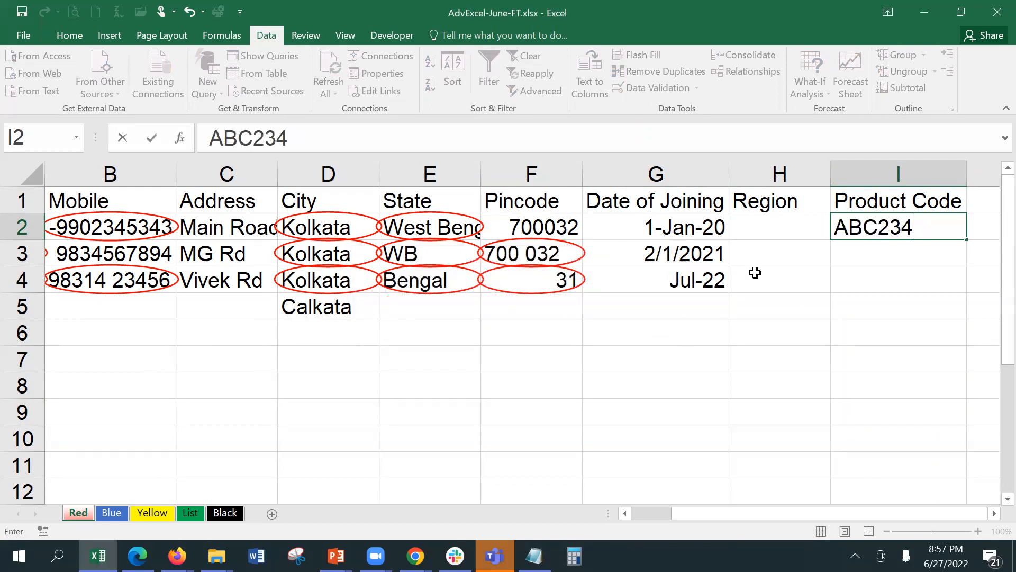
key(Return)
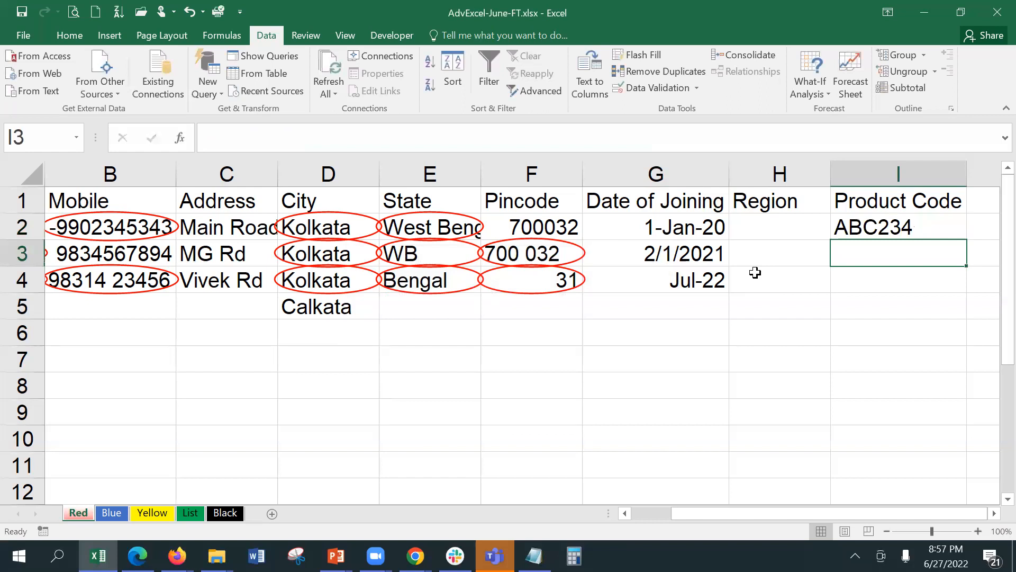
text(23WERT)
key(Return)
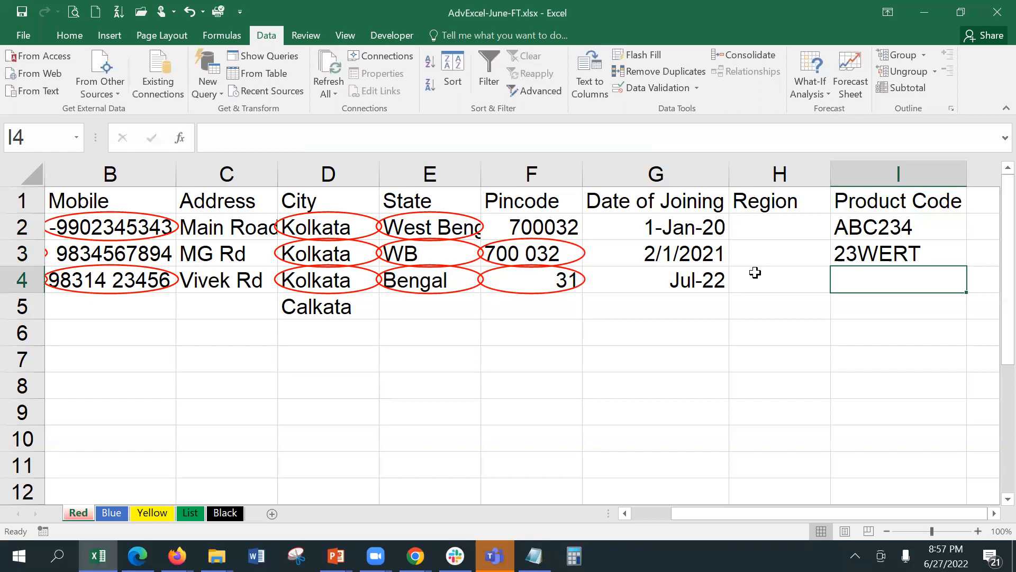
text(WE)
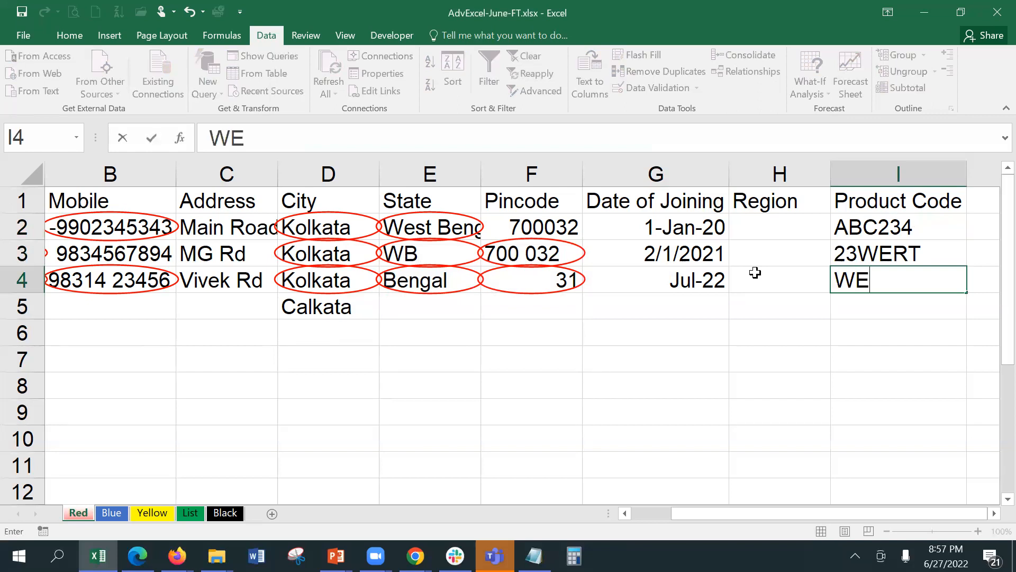
text(34ER)
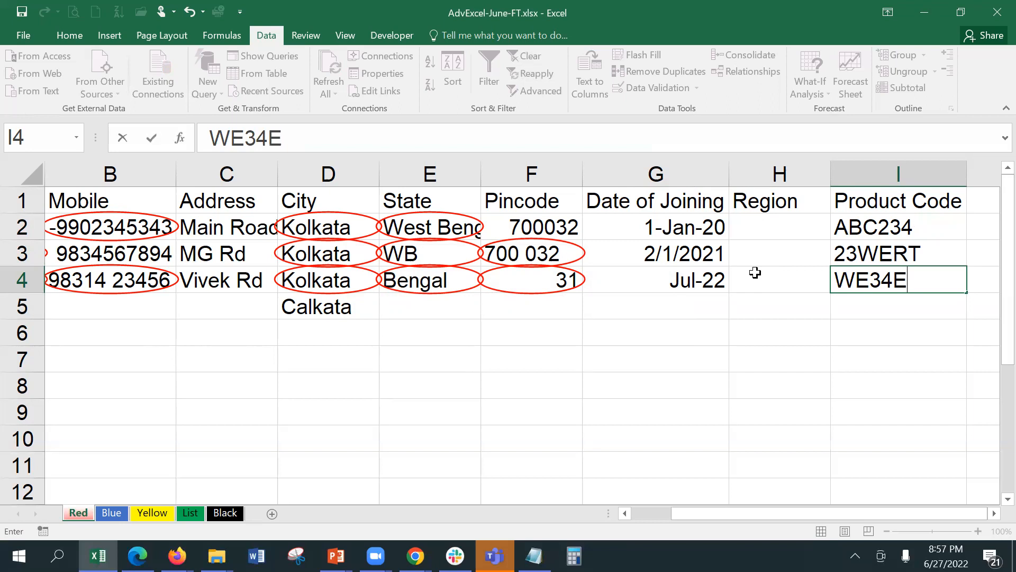
key(Return)
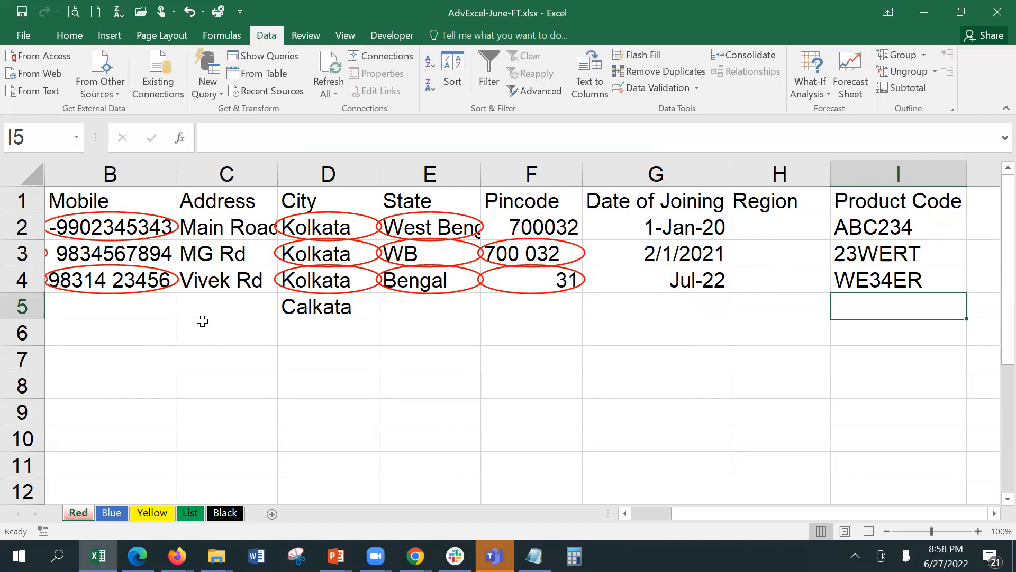
click(22, 11)
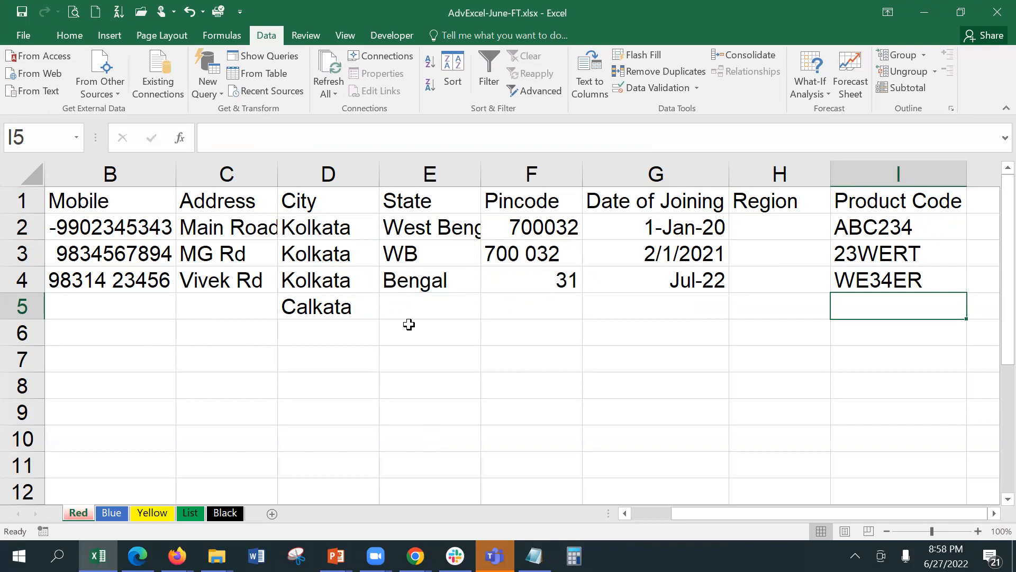
click(940, 225)
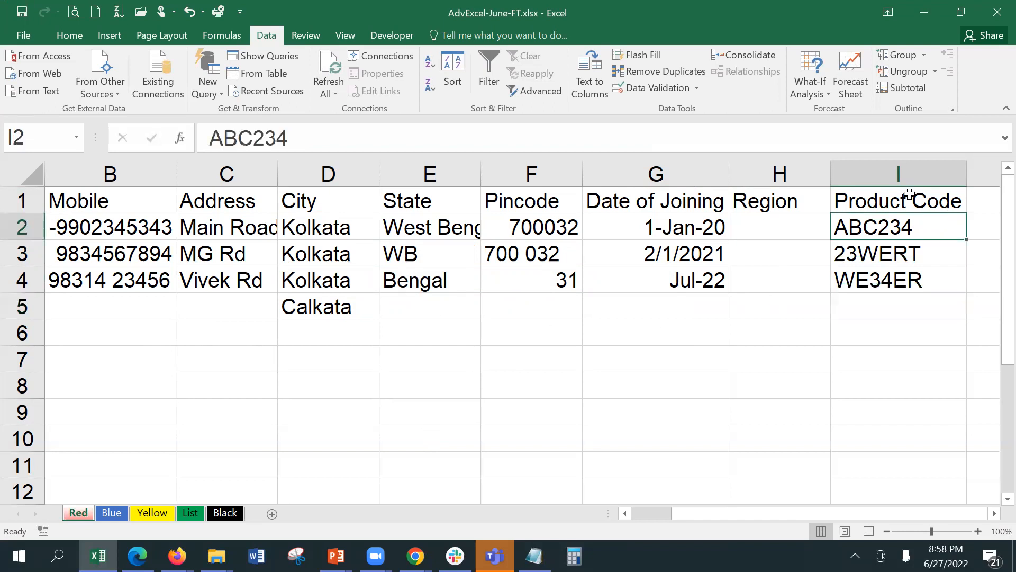
click(641, 84)
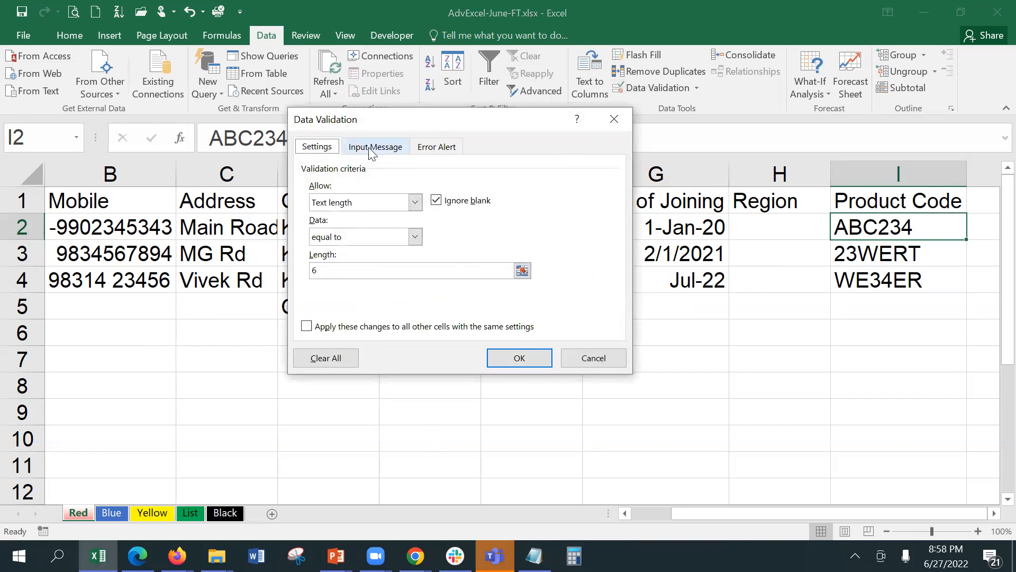
click(395, 239)
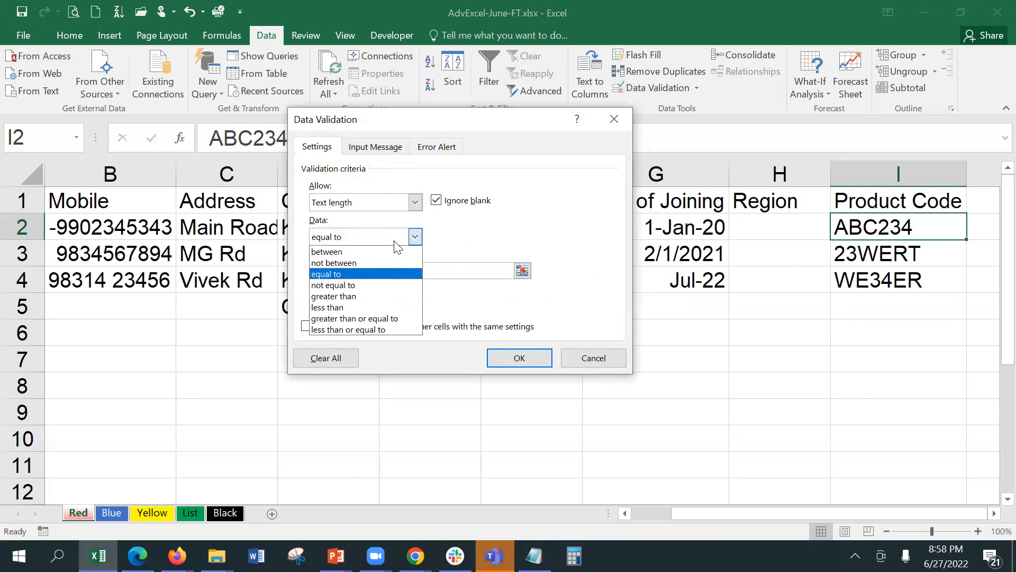
click(384, 207)
click(386, 201)
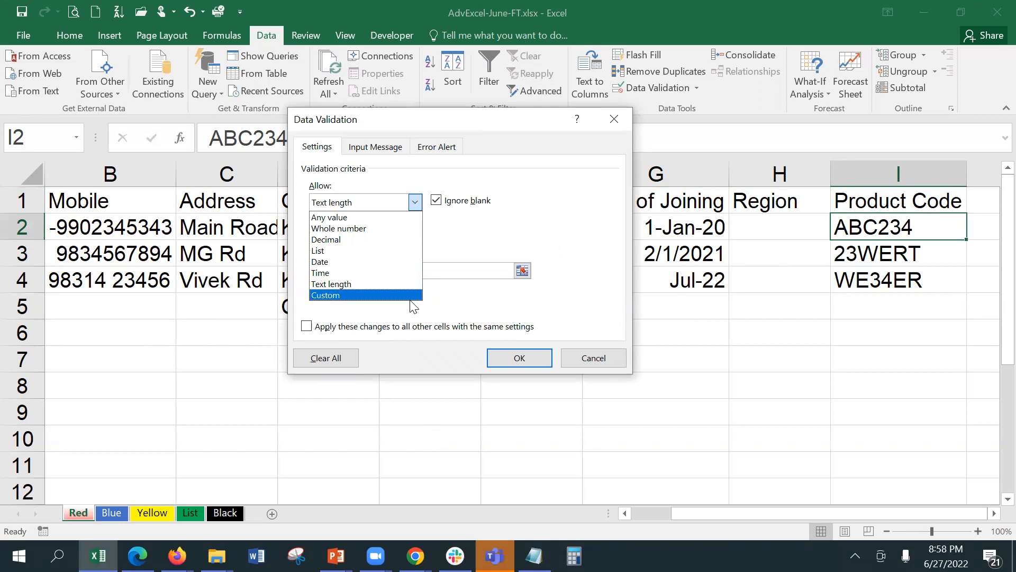
click(593, 357)
click(592, 356)
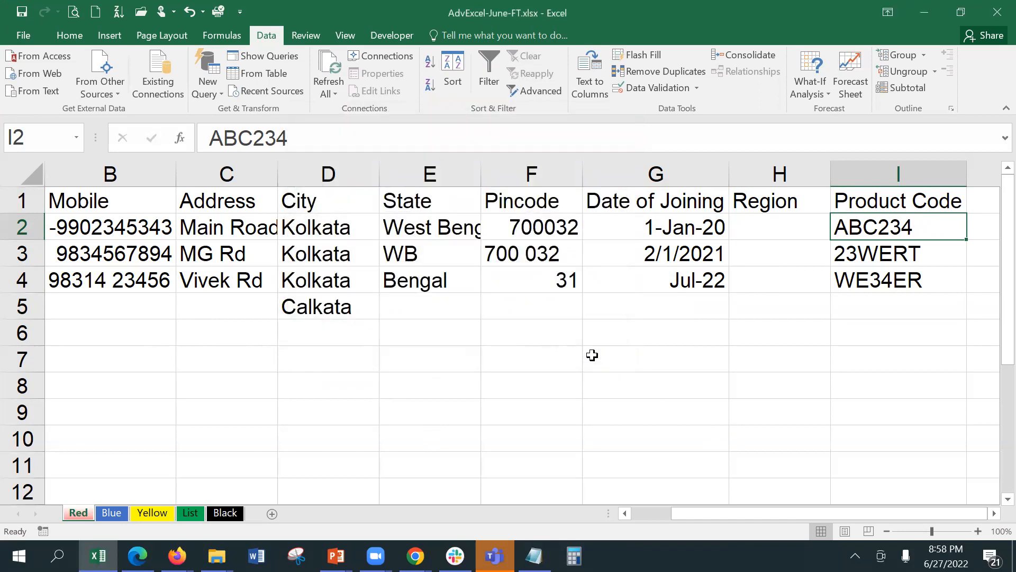
click(592, 356)
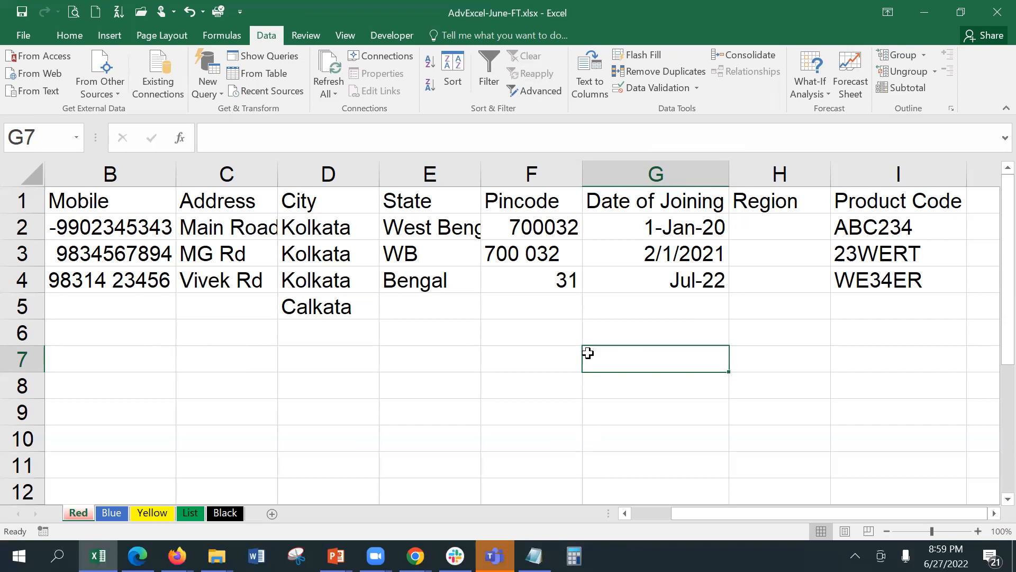
click(257, 360)
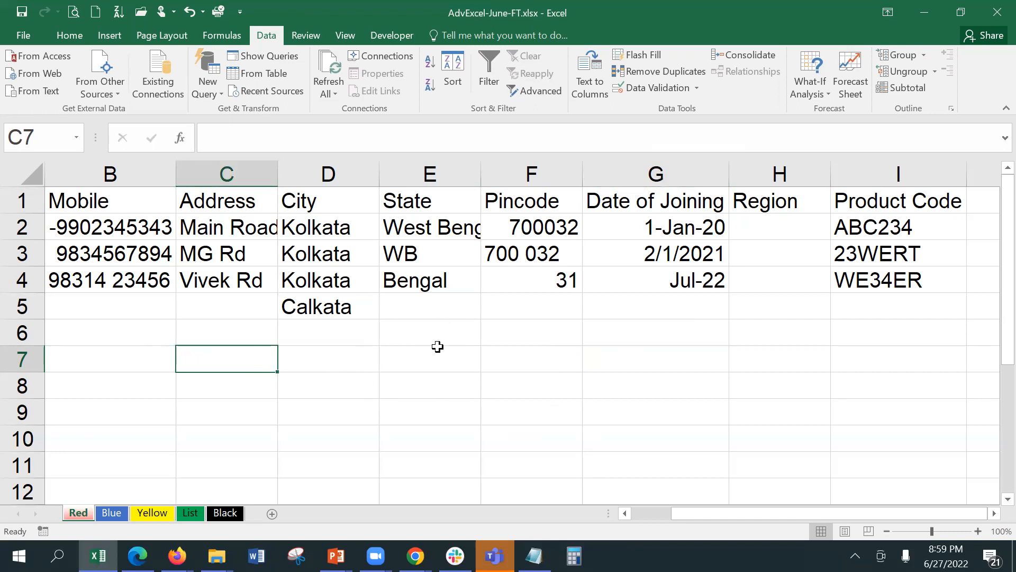
Try typing Cuisine in B10 and cancel the resulting validation error.
scroll(437, 346, down, 1)
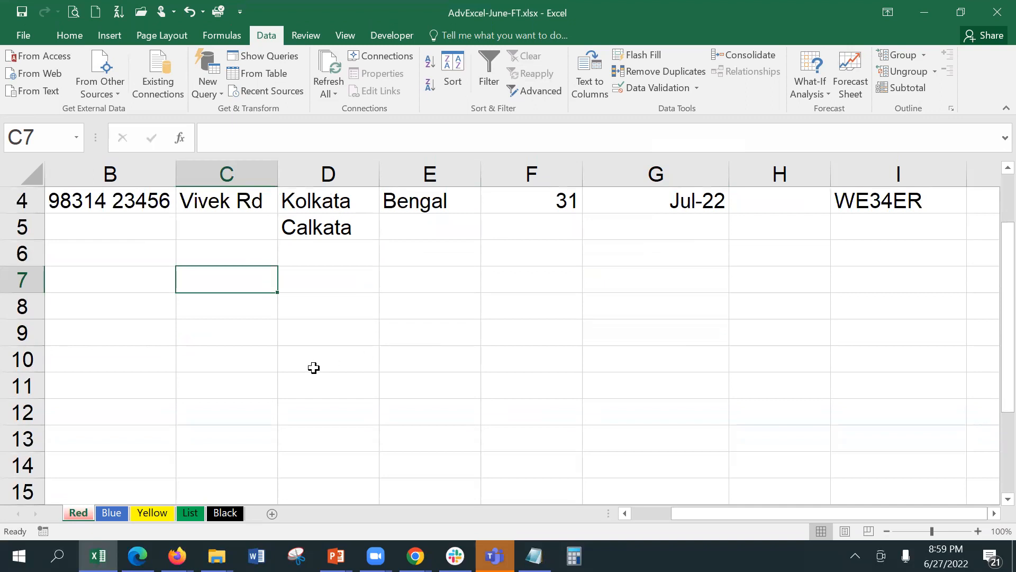
click(130, 355)
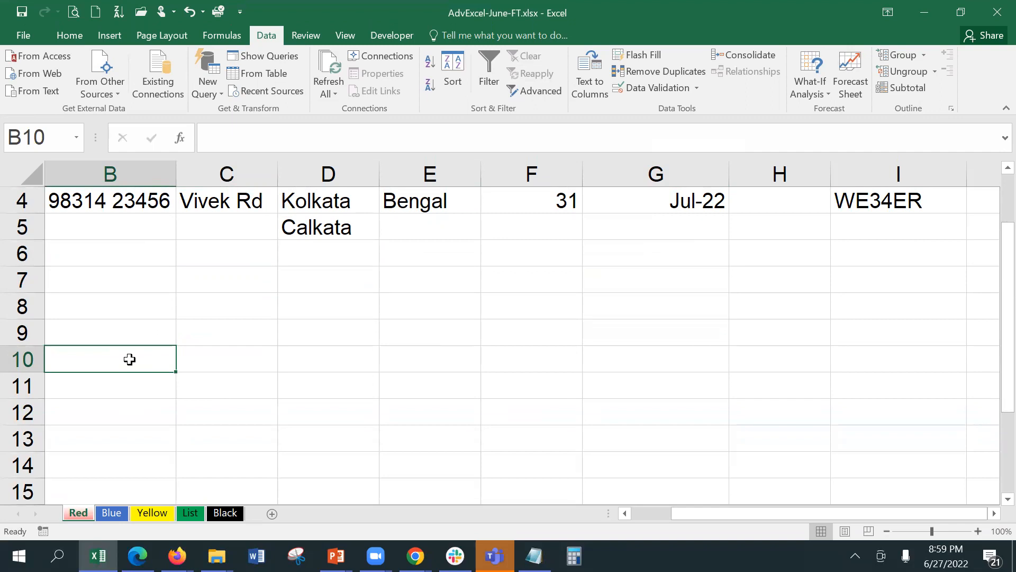
text(C)
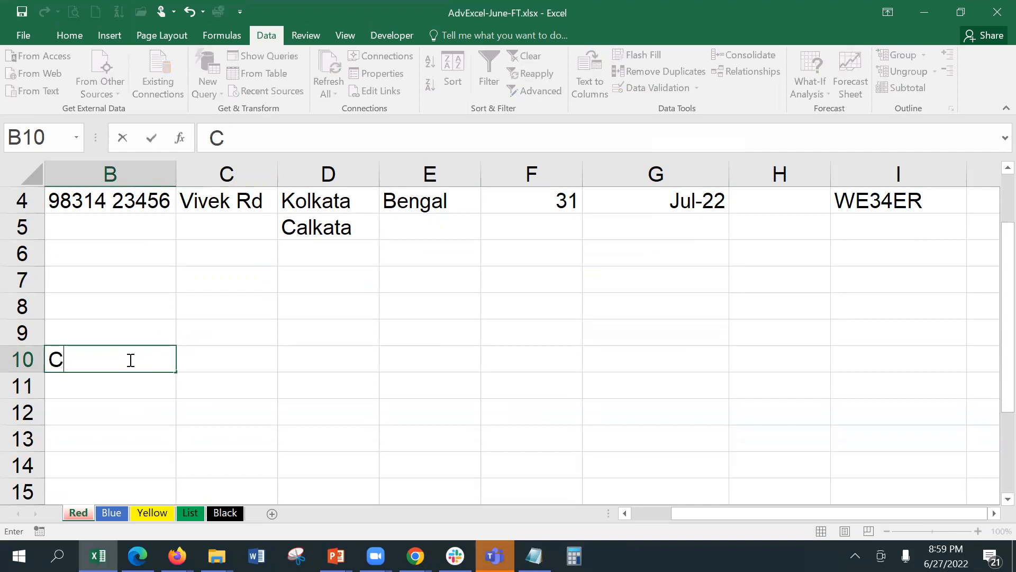
text(uisine)
key(Return)
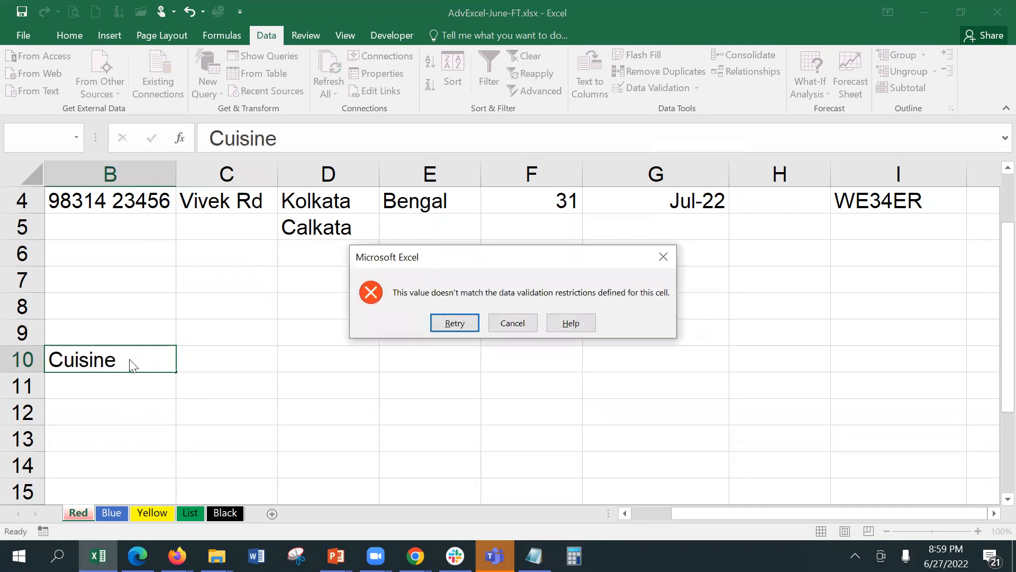
click(530, 321)
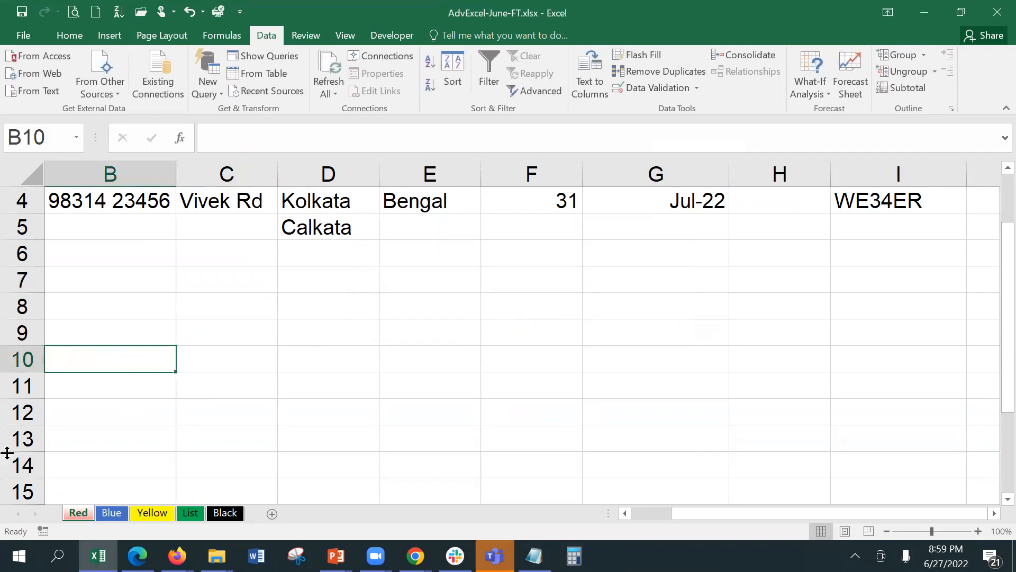
Add headers Cuisine in B11 and Menu in C11.
scroll(83, 336, down, 2)
click(94, 227)
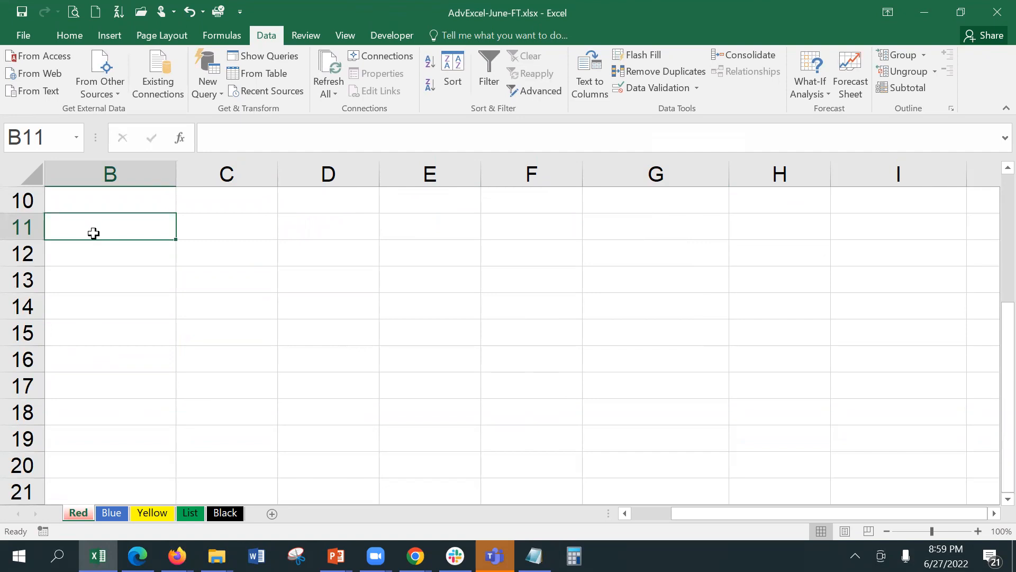
text(uisine)
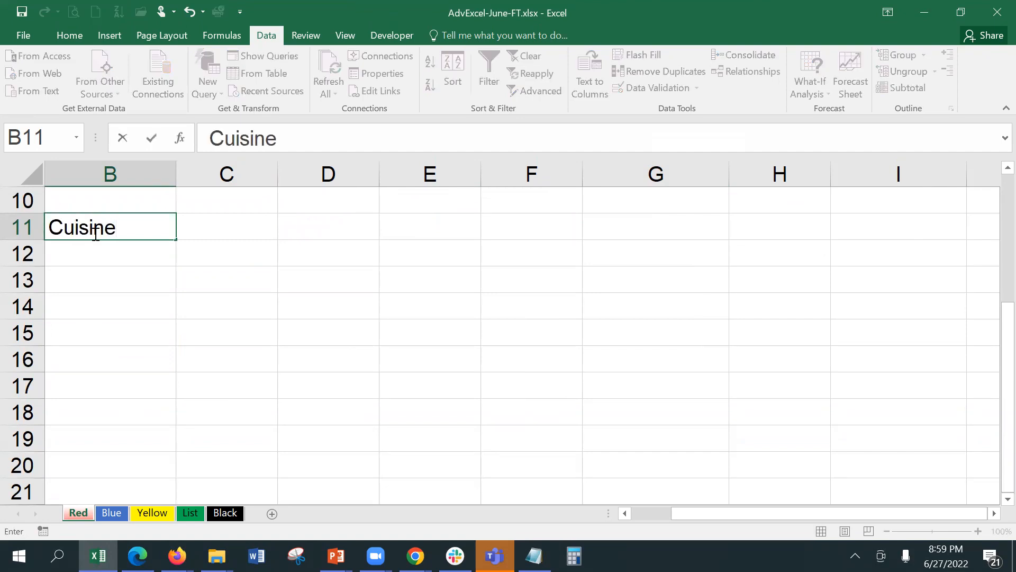
key(Tab)
text(Menu)
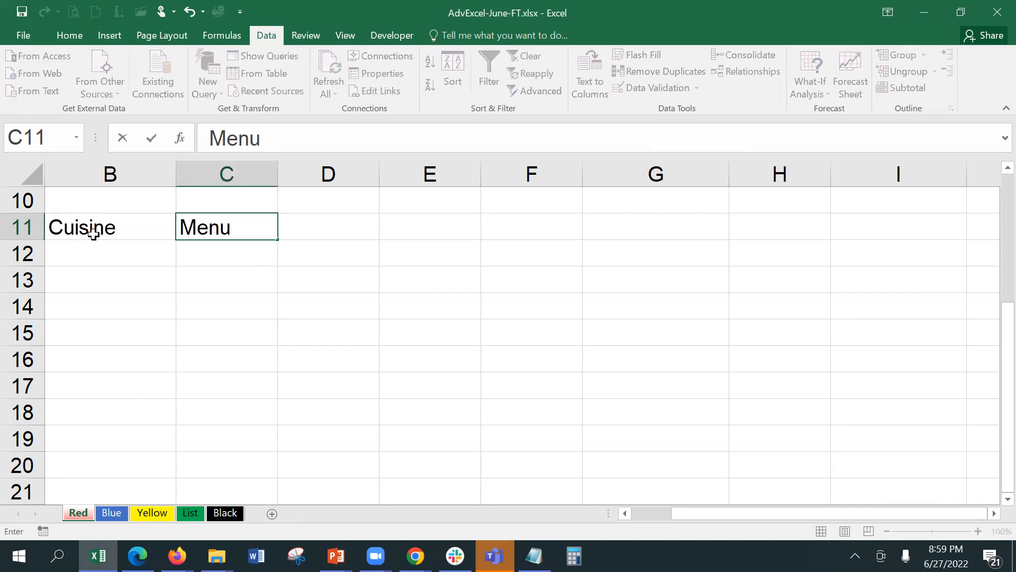
key(Return)
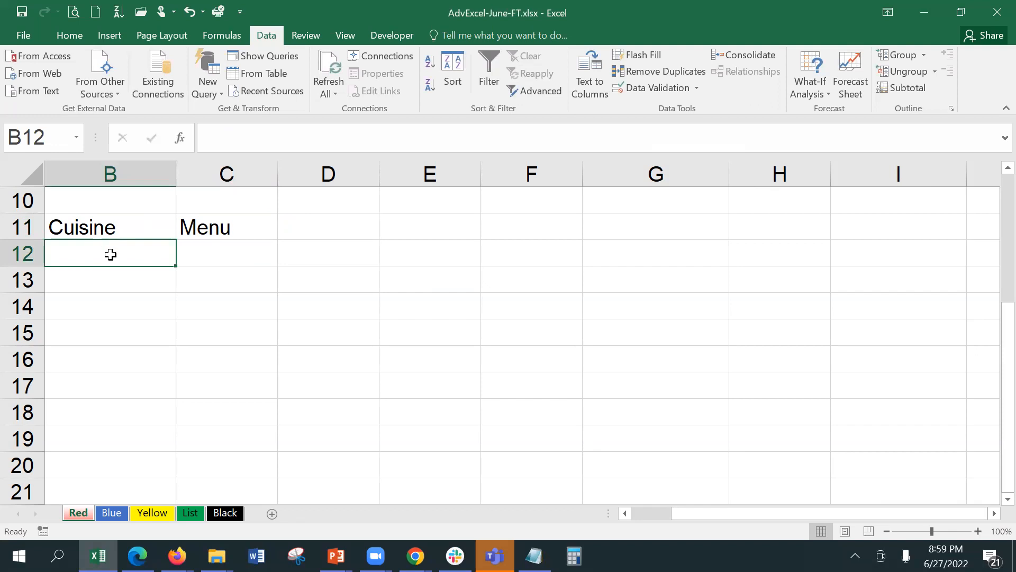
click(186, 513)
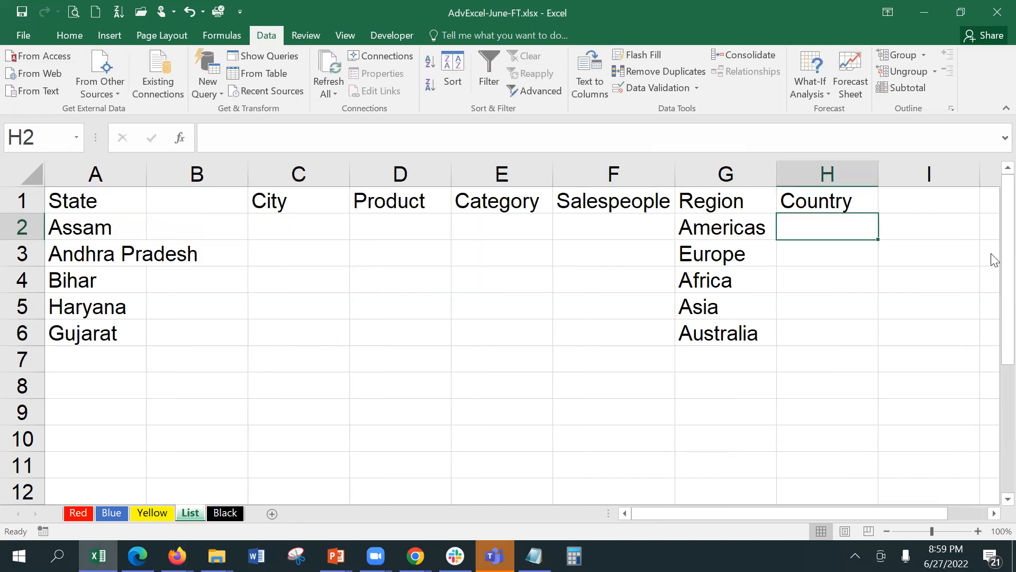
Type a Cuisine header in cell I1 of the List sheet.
click(951, 200)
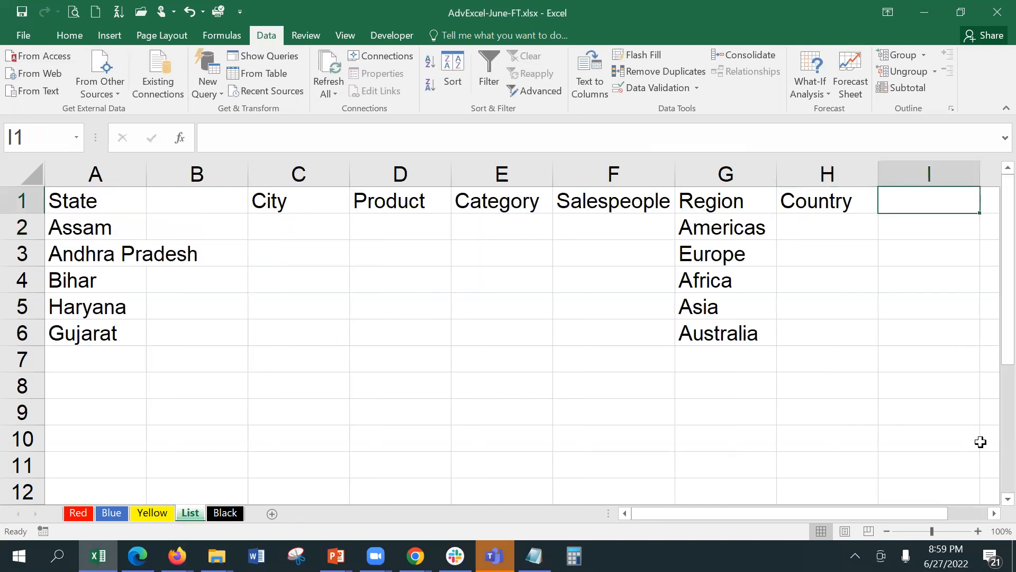
click(994, 513)
click(994, 514)
click(994, 513)
text(Cus)
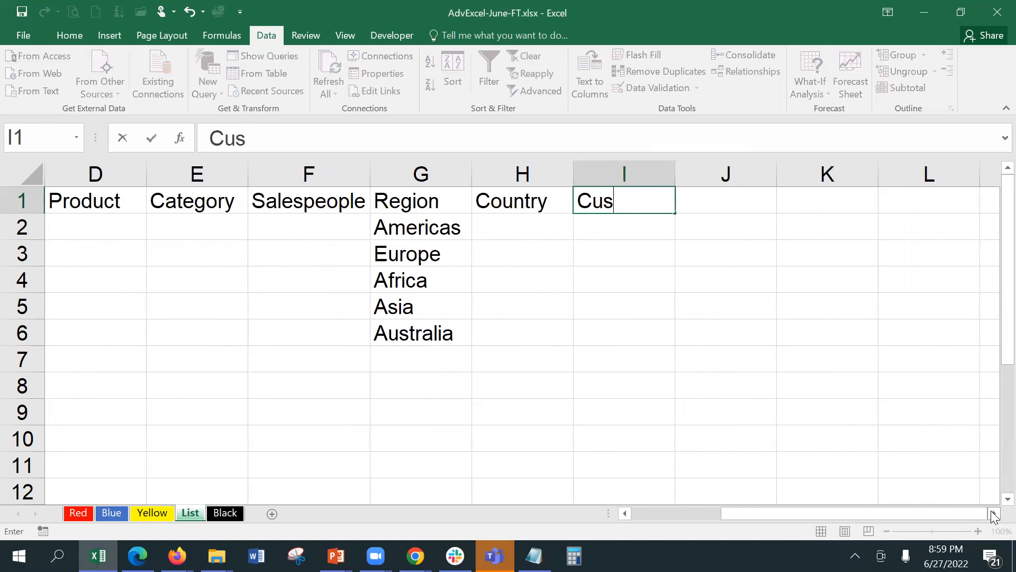
key(BackSpace)
text(isine)
key(Return)
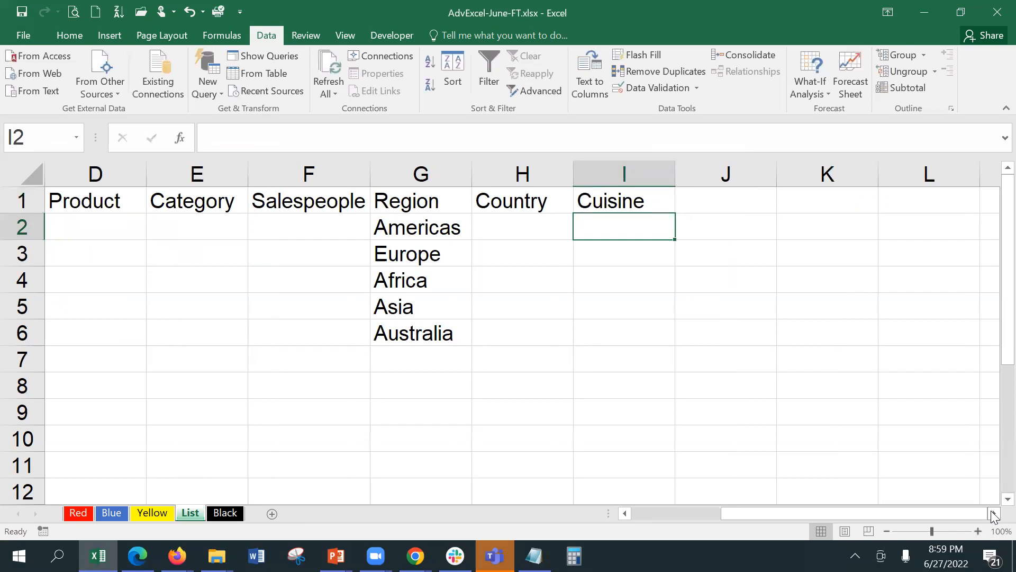
List Indian, Chinese, Continental and Mughlai in I2:I5.
text(Indian)
key(Return)
text(Chinese)
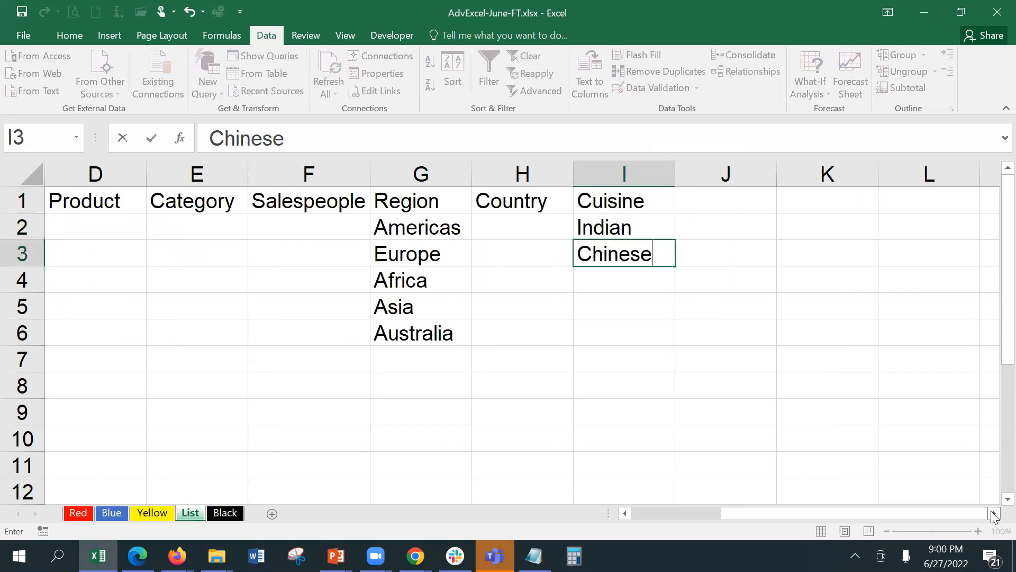
key(Return)
text(Conti)
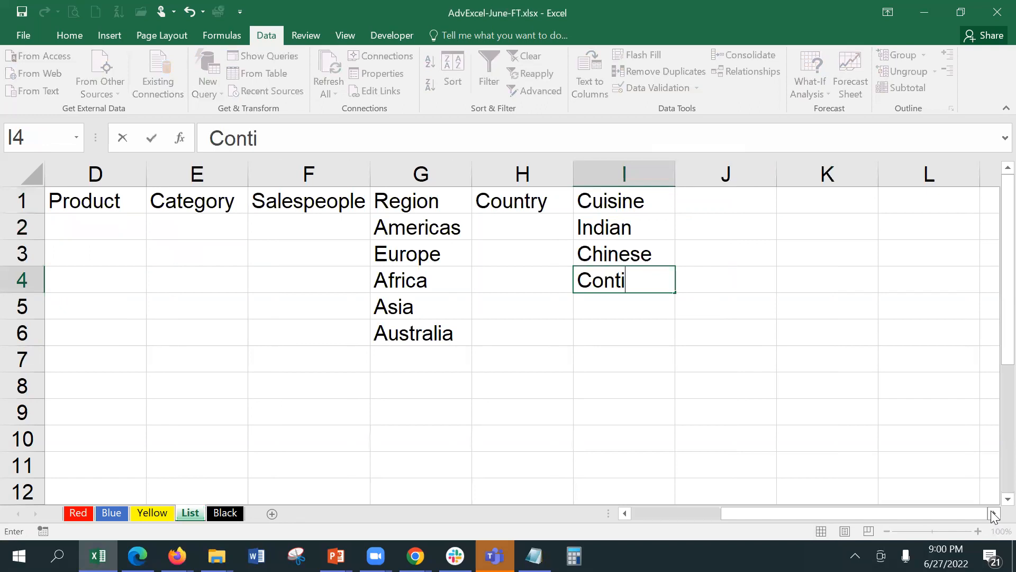
text(nental)
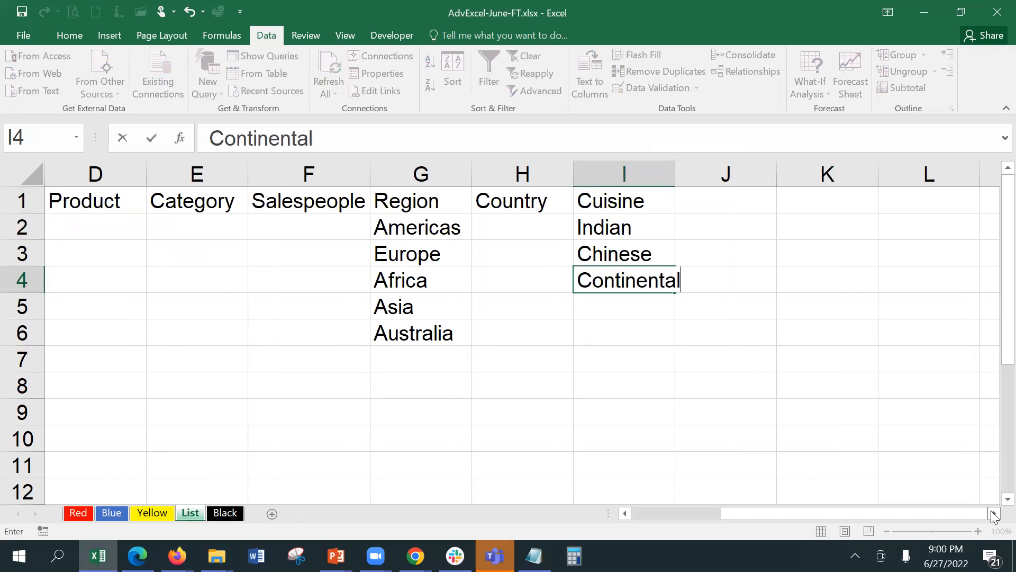
key(Return)
text(Mu)
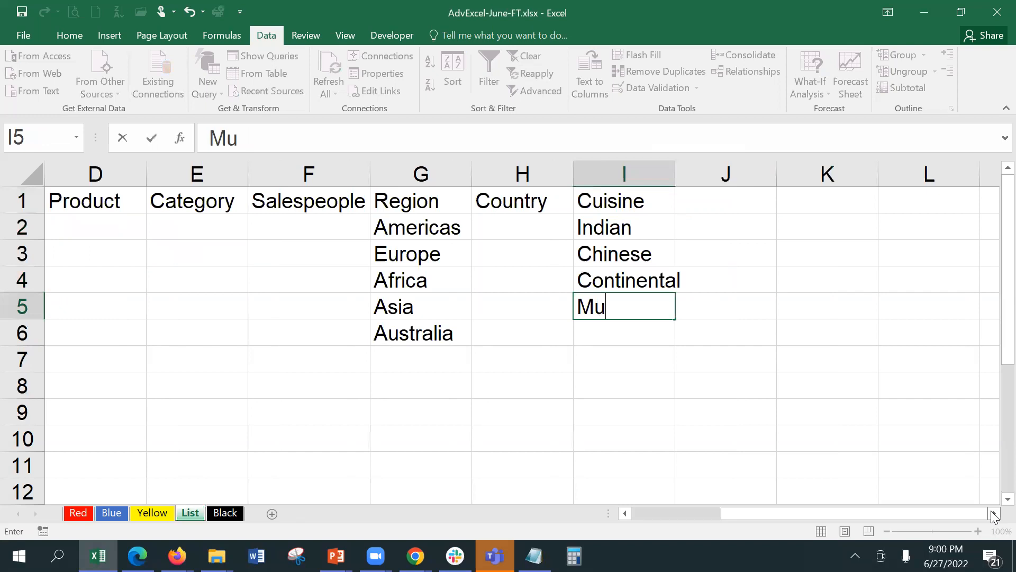
text(ghlai)
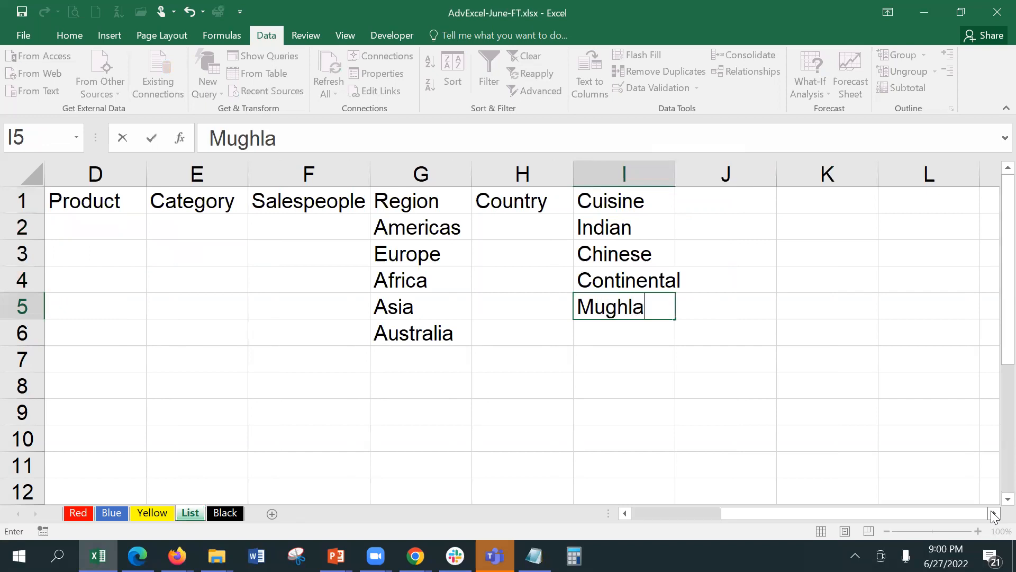
key(Tab)
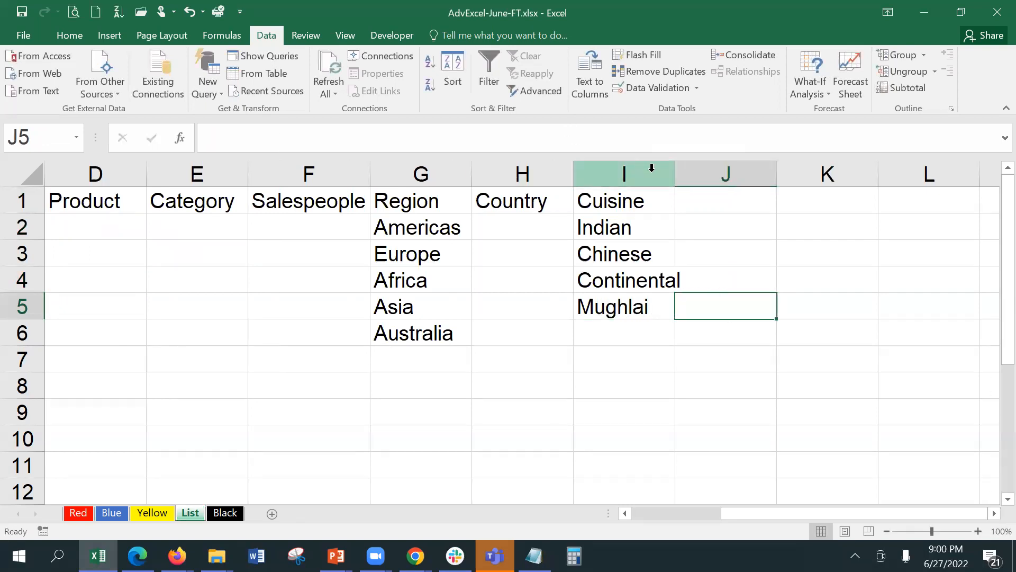
Autofit column I, then undo a first sort that also moved other columns.
double_click(672, 178)
drag(659, 224, 642, 309)
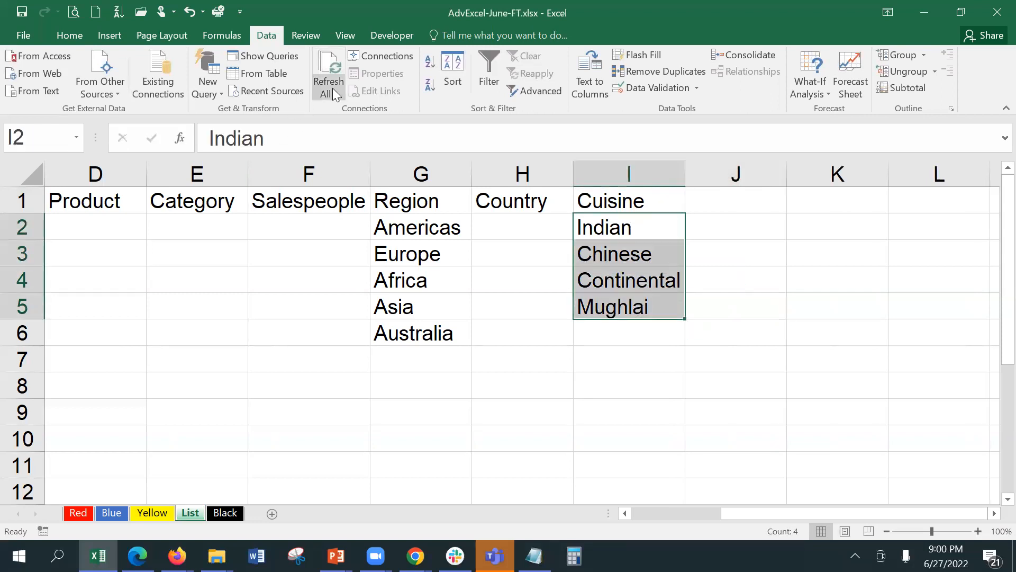
click(426, 69)
click(518, 300)
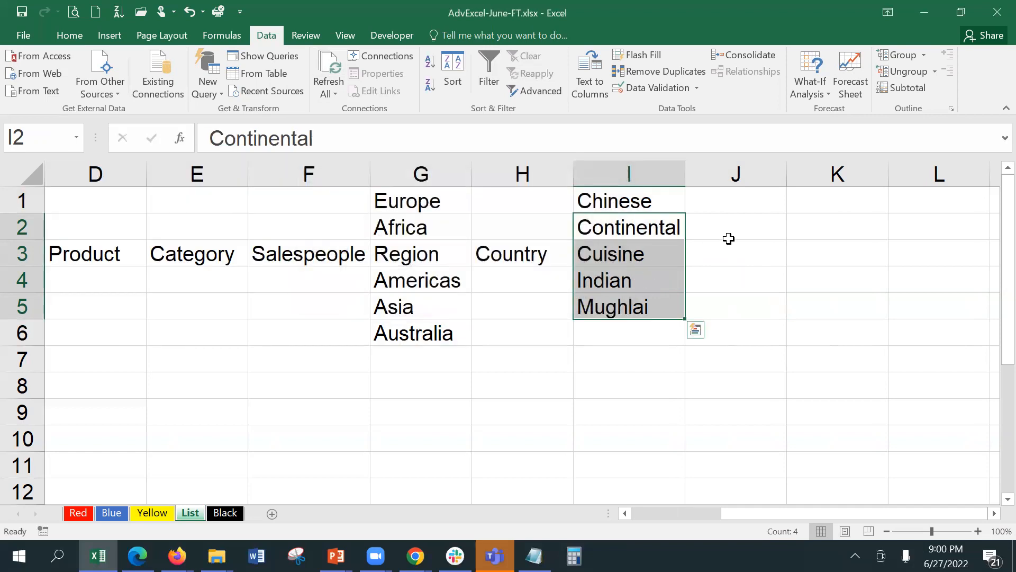
key(ctrl+z)
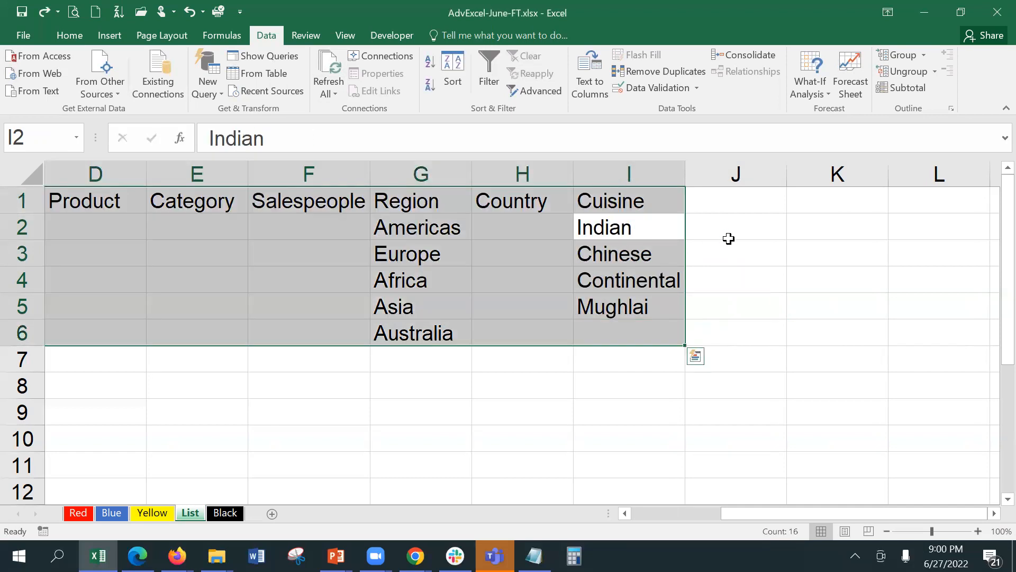
Sort only I2:I5 A to Z, giving Chinese, Continental, Indian, Mughlai.
click(673, 252)
drag(638, 225, 656, 312)
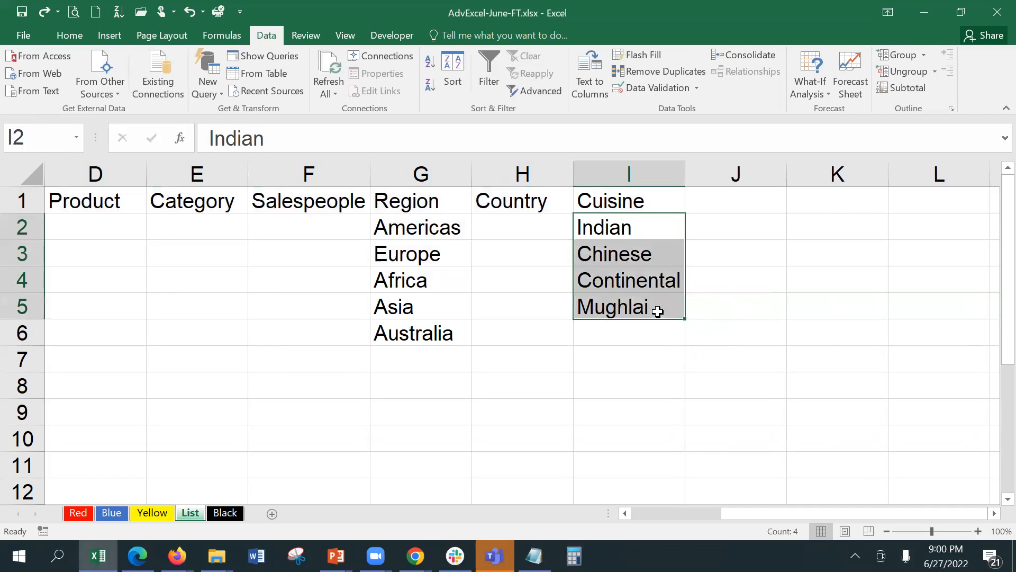
click(430, 67)
click(389, 270)
click(517, 299)
click(679, 282)
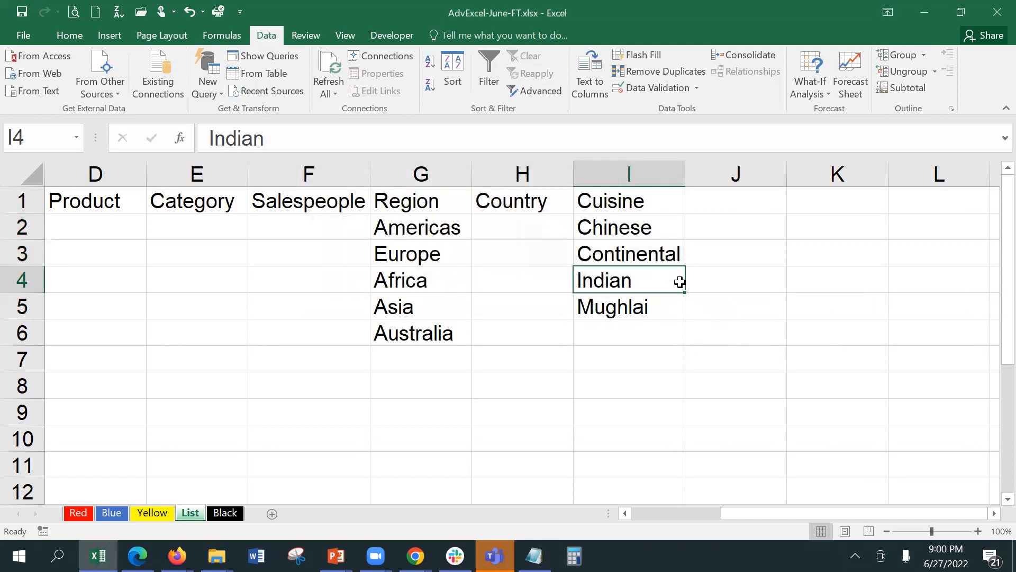
click(735, 200)
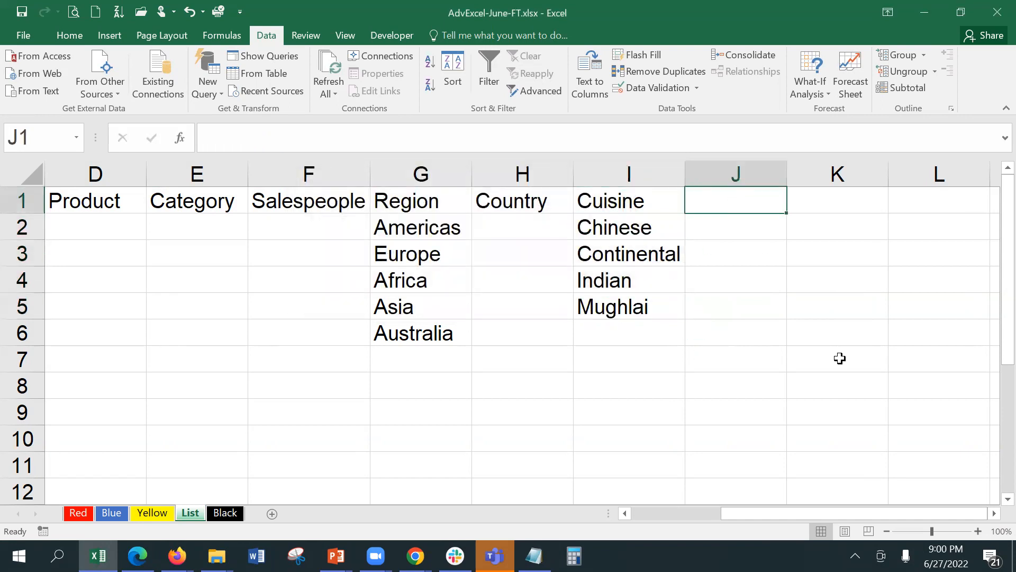
Add a Chinese header in J1 with Momo and Chilly Fish beneath it.
text(Chinese)
key(Return)
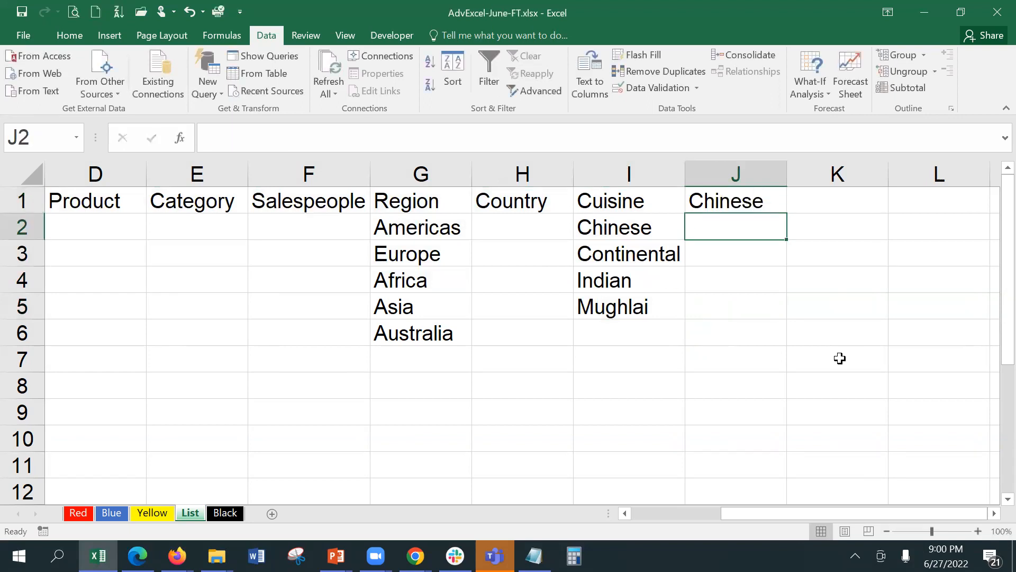
text(Mo)
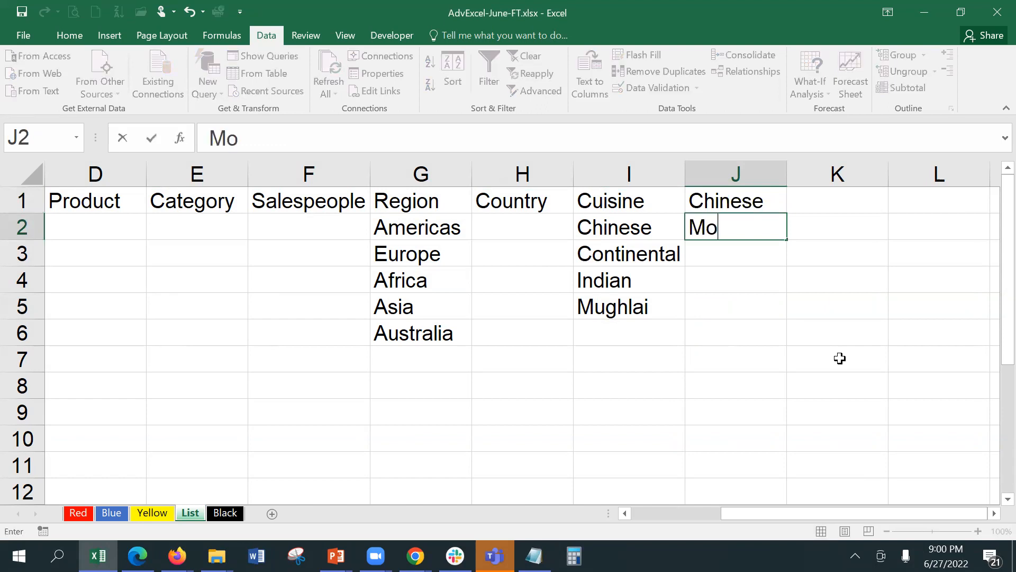
text(mo)
key(Return)
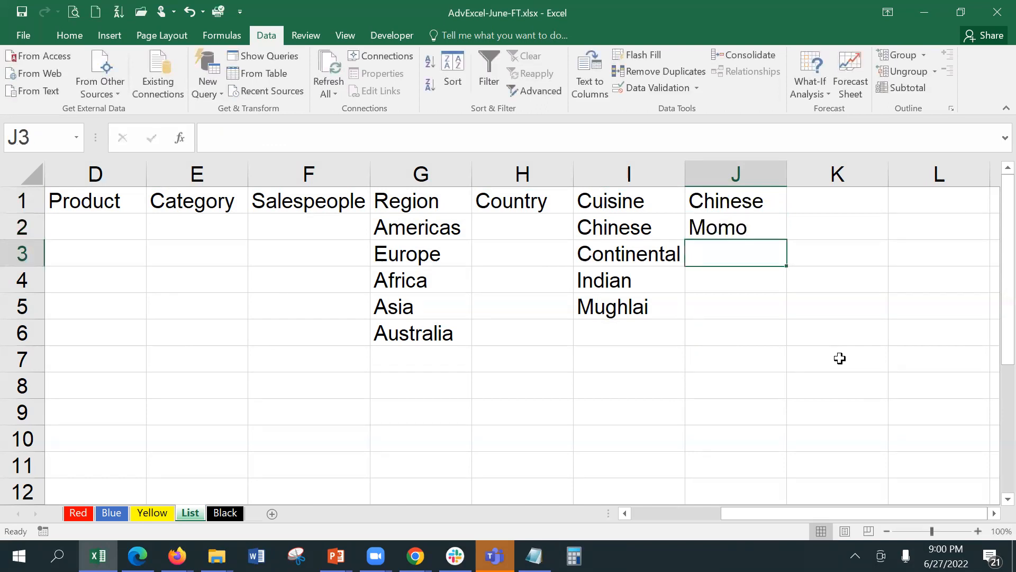
text(C)
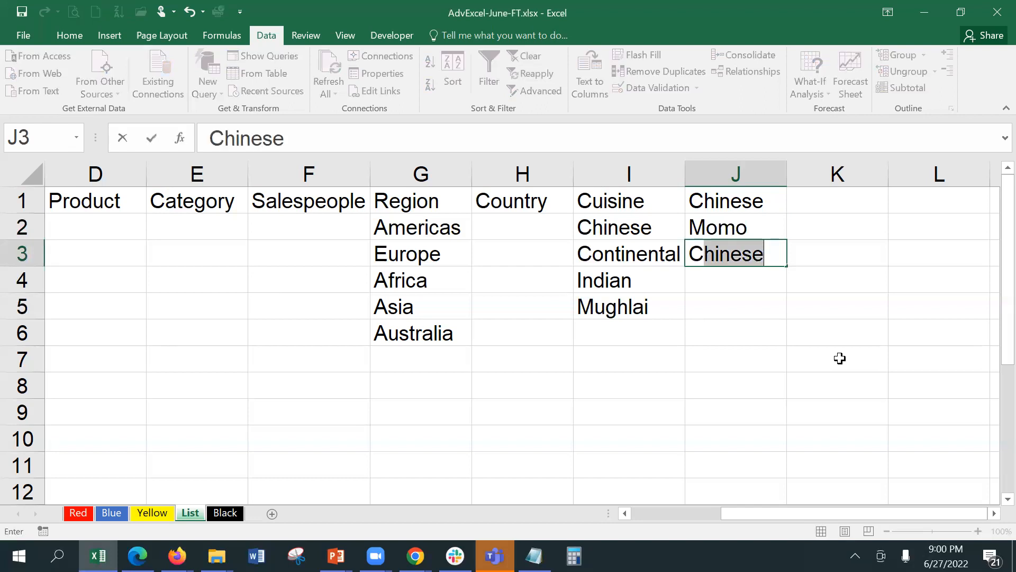
text(o)
key(BackSpace)
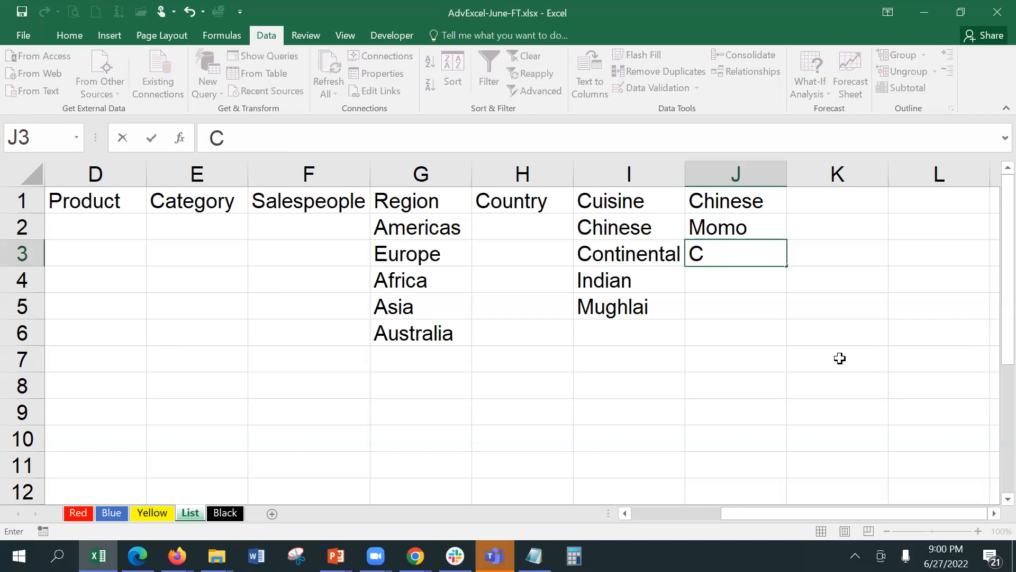
text(hil)
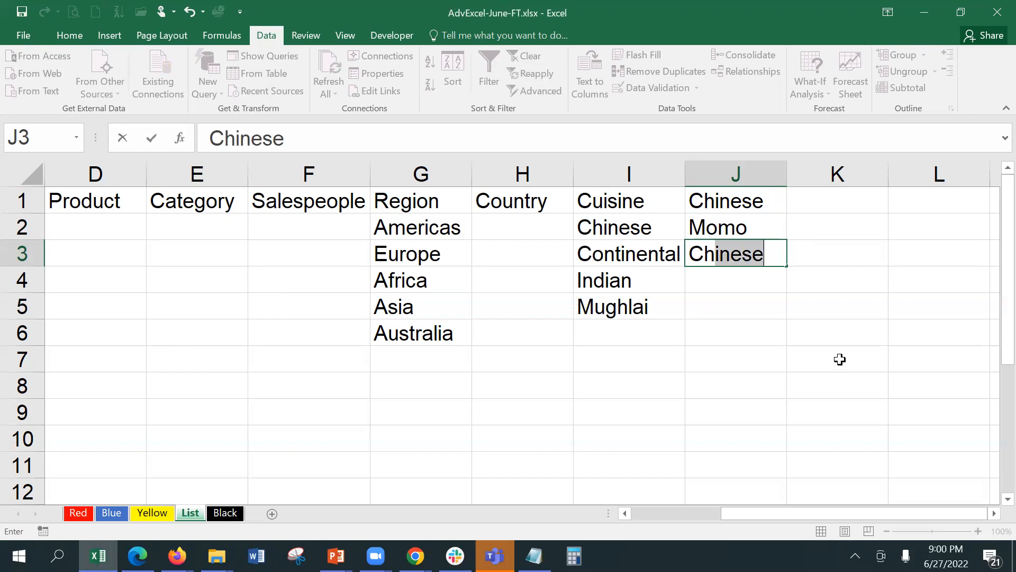
text(ly Fish)
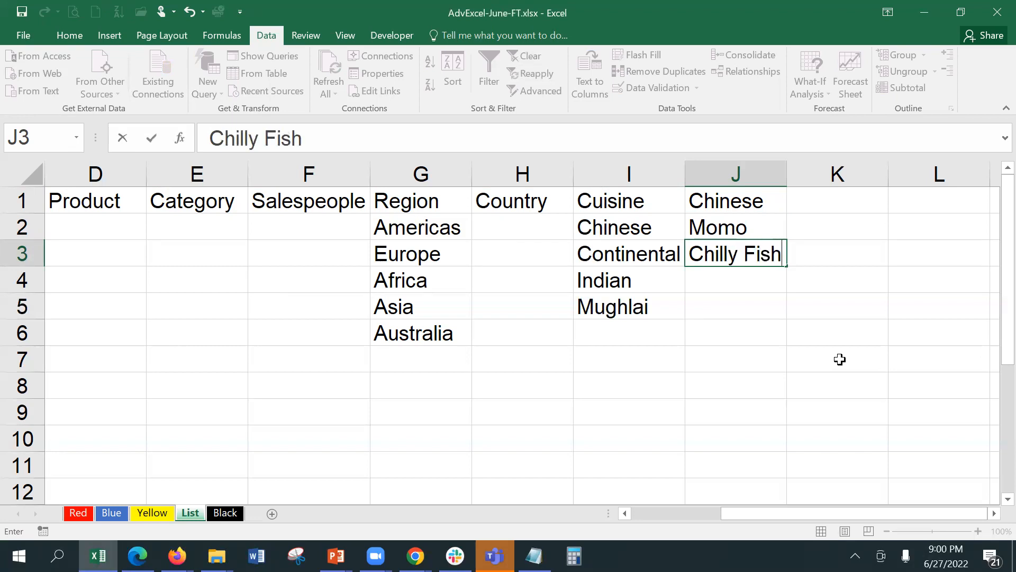
key(Return)
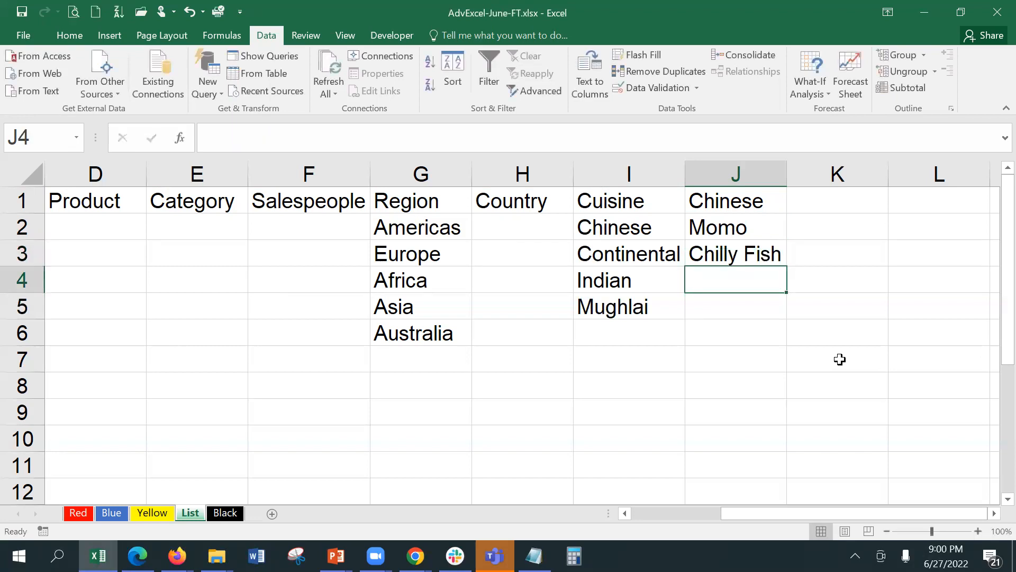
Add Chowmein and Fried Rice in J4:J5.
text(C)
key(BackSpace)
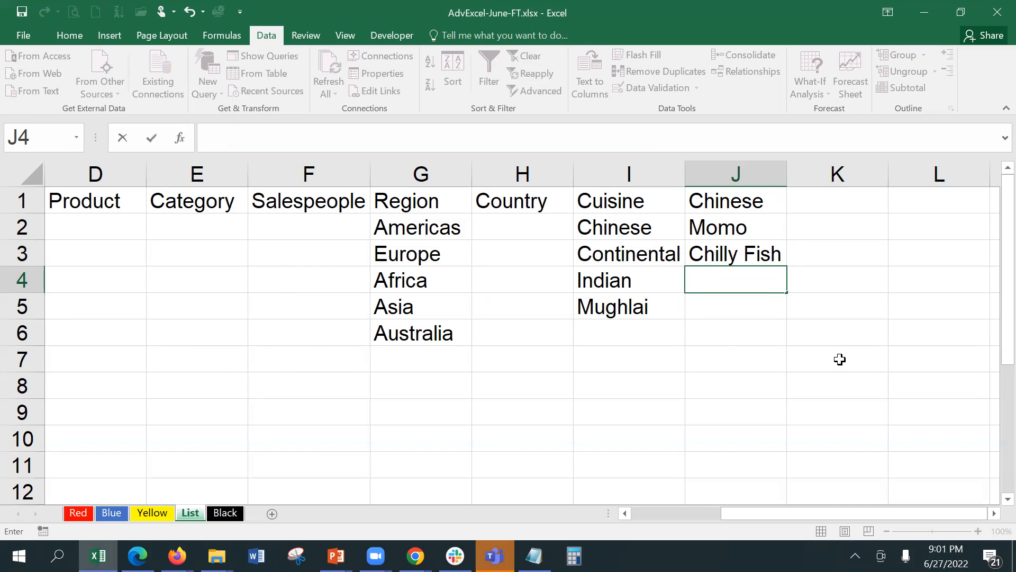
text(Chowm)
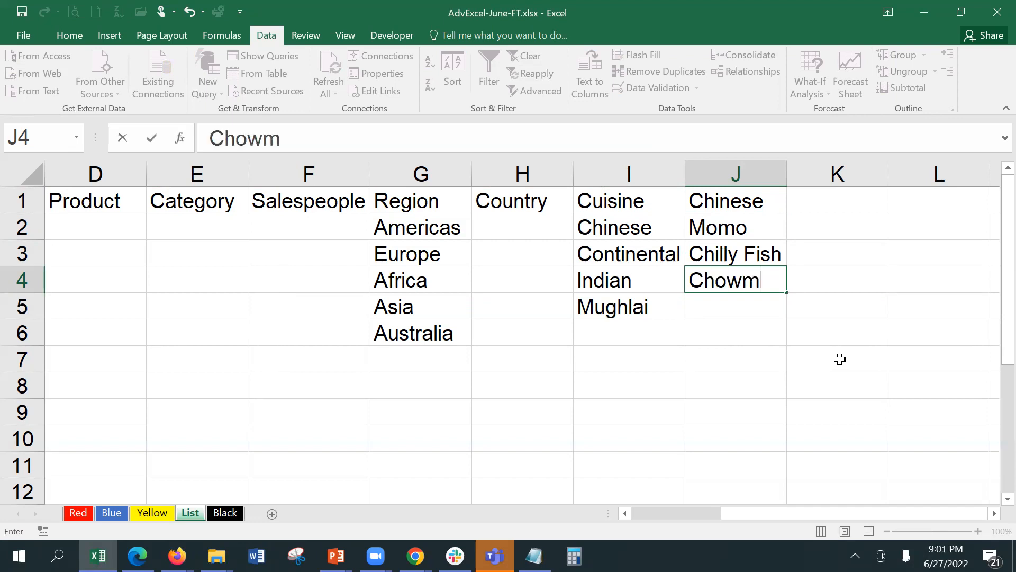
text(ein)
key(Return)
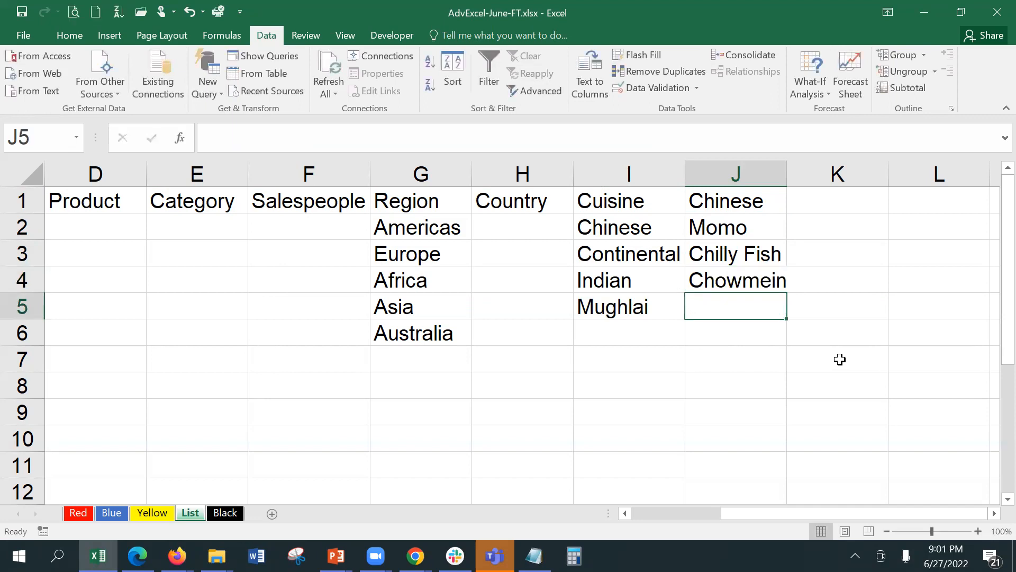
text(Fried Rice)
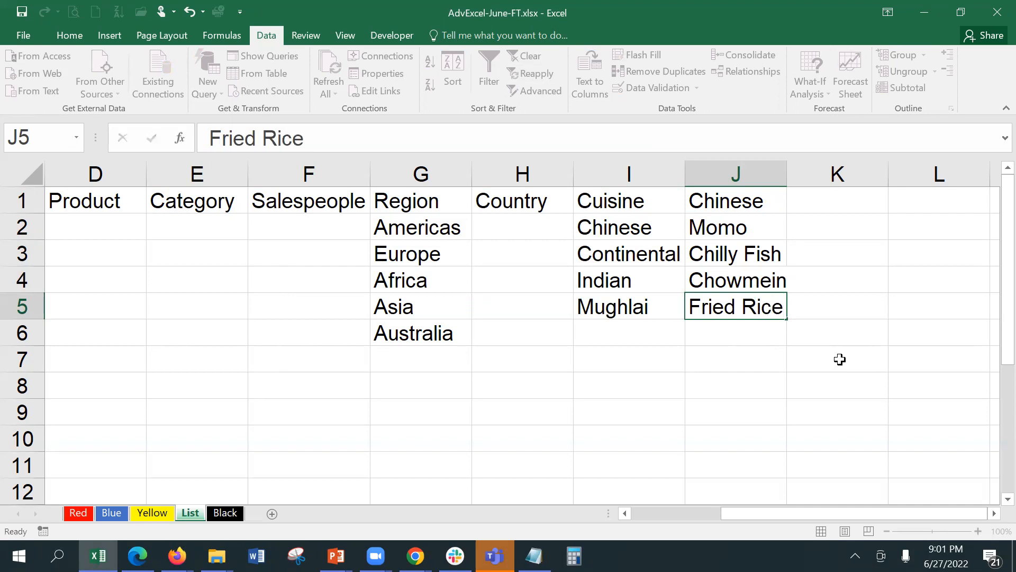
key(Tab)
click(800, 201)
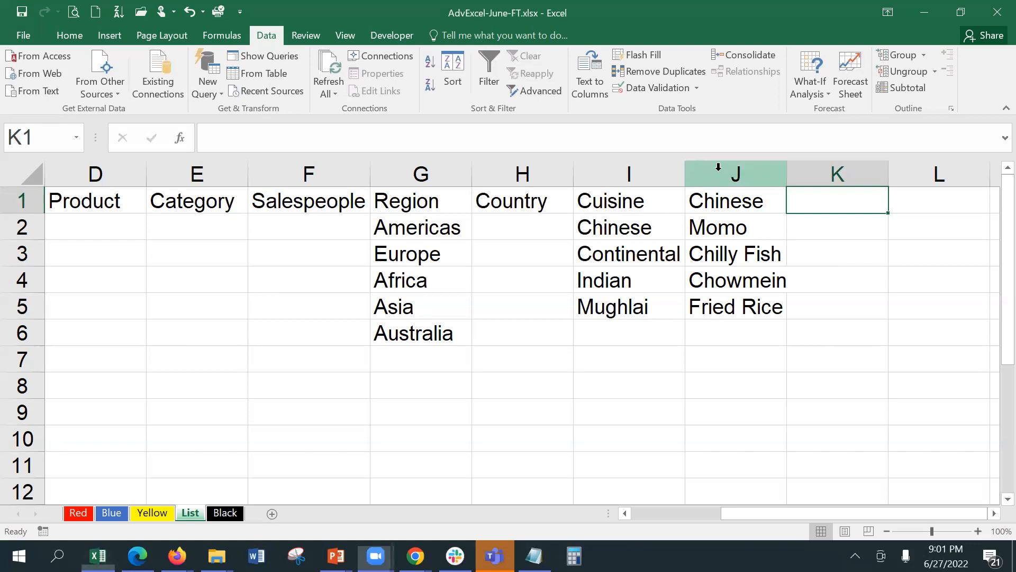
Add an Indian header in K1 with Nan in K2.
text(Indian)
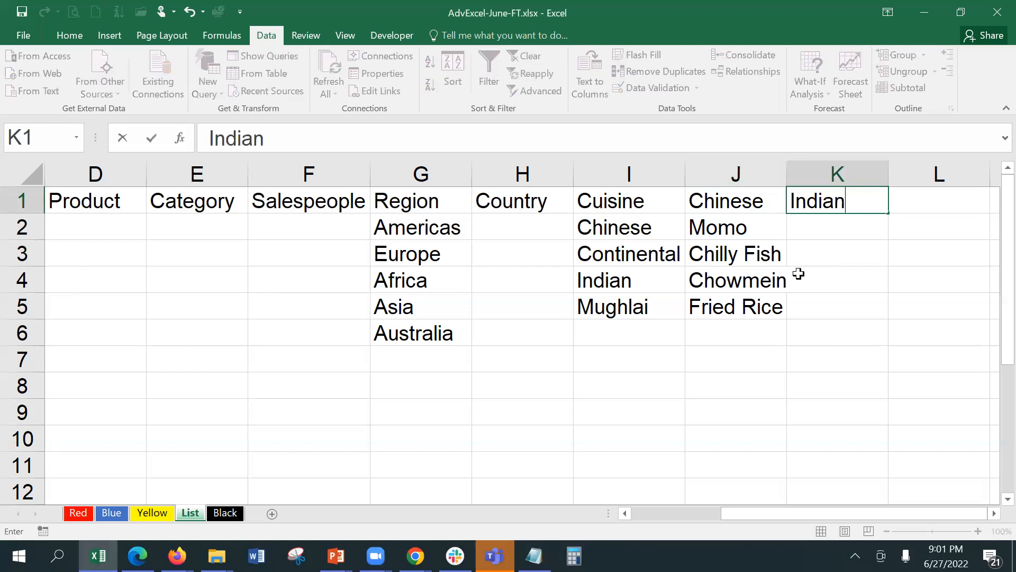
key(Return)
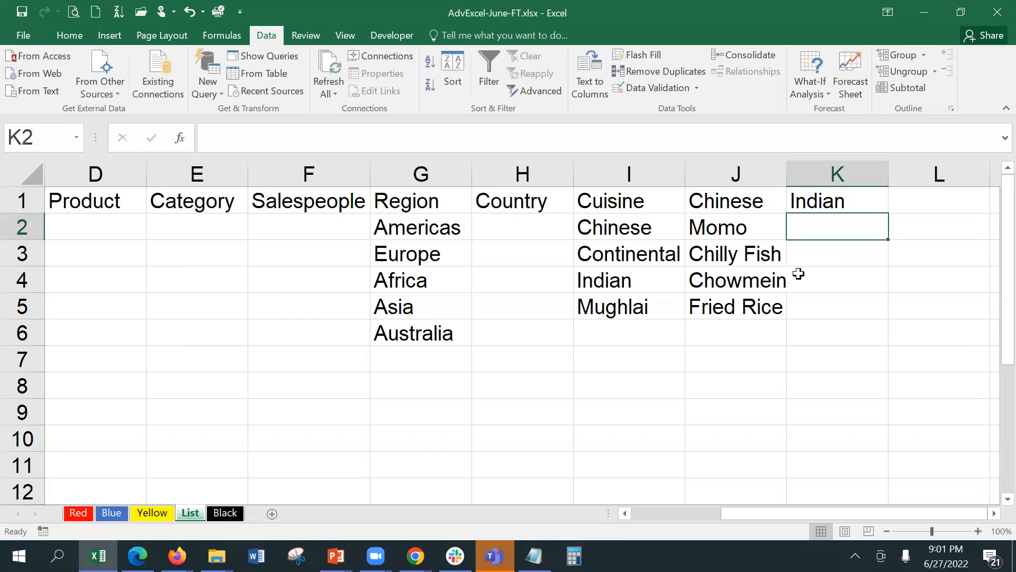
text(M)
key(BackSpace)
text(Nan)
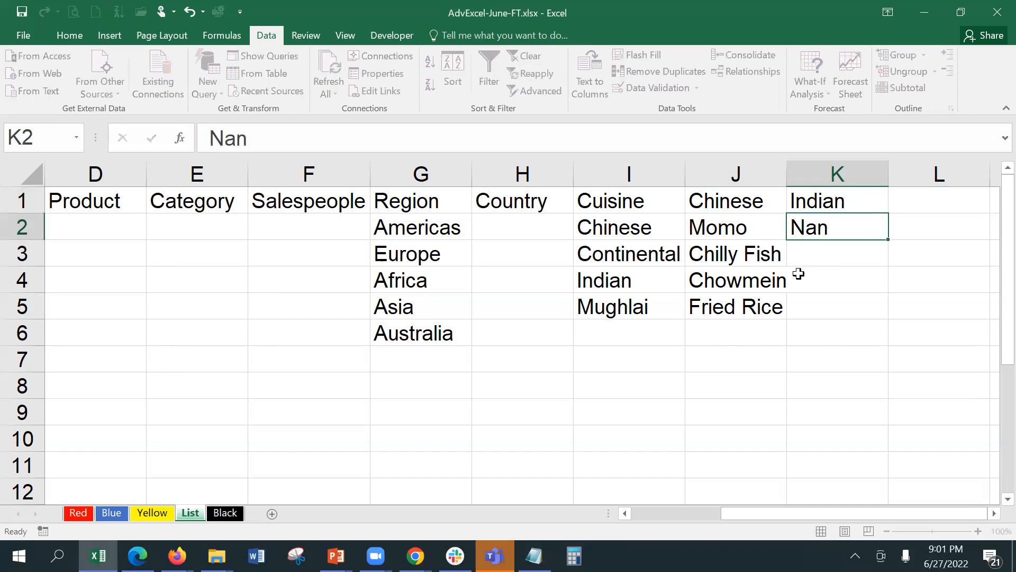
key(Return)
Enter Paratha, Dal Makhni and Chicken Tikka in K3:K5.
text(Paratha)
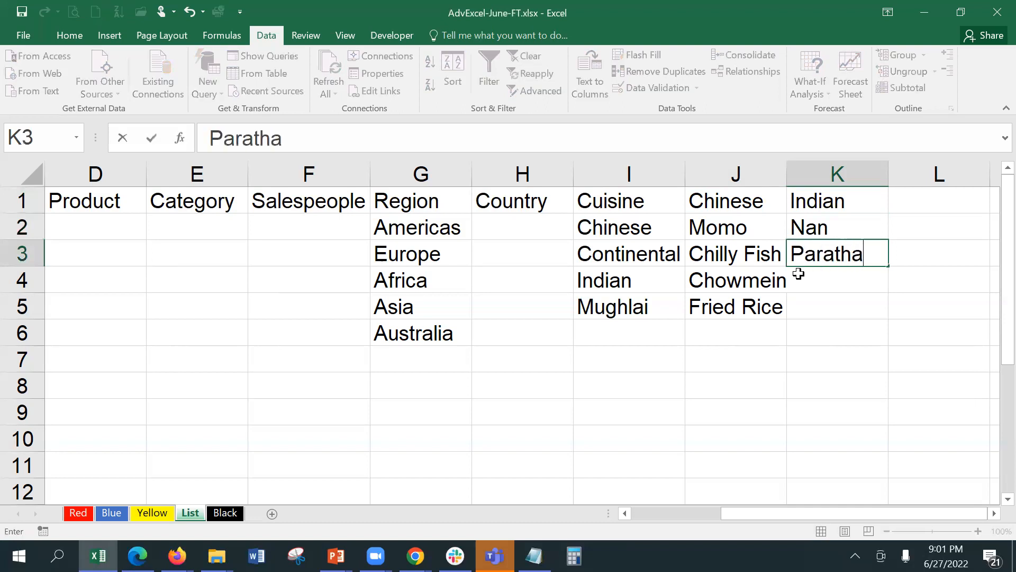
key(Return)
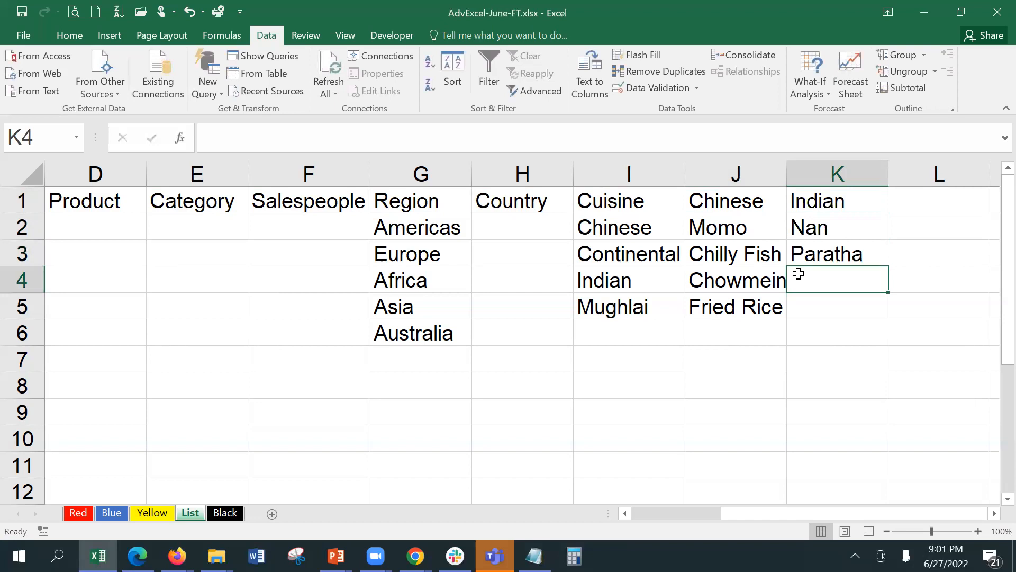
text(Da)
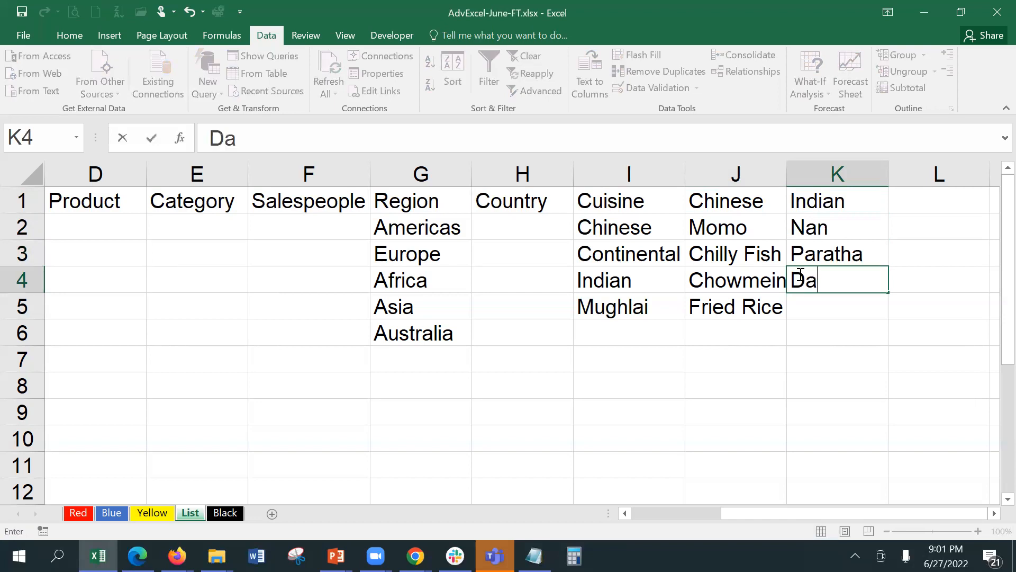
text(l Makhni)
key(Return)
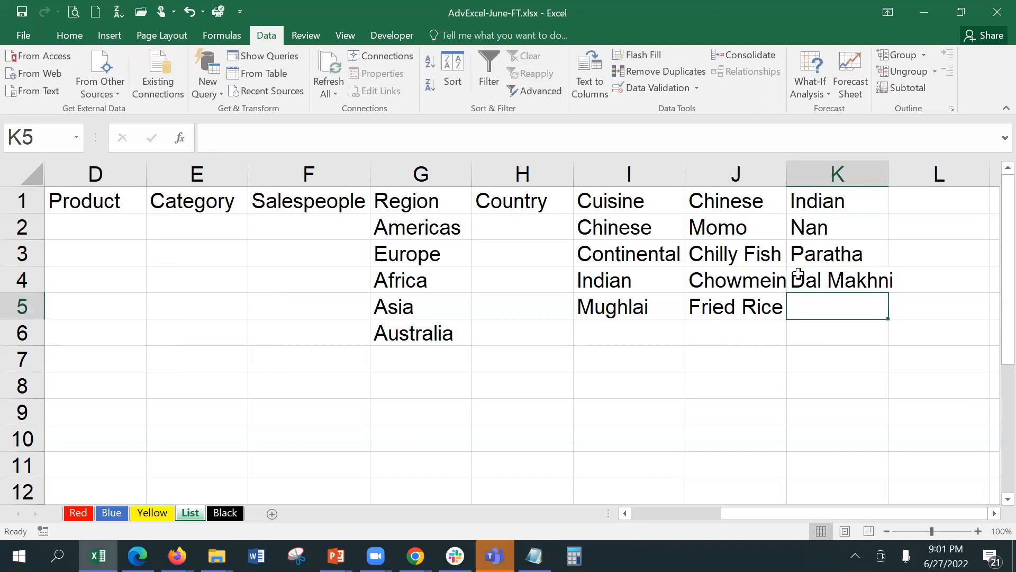
text(Che)
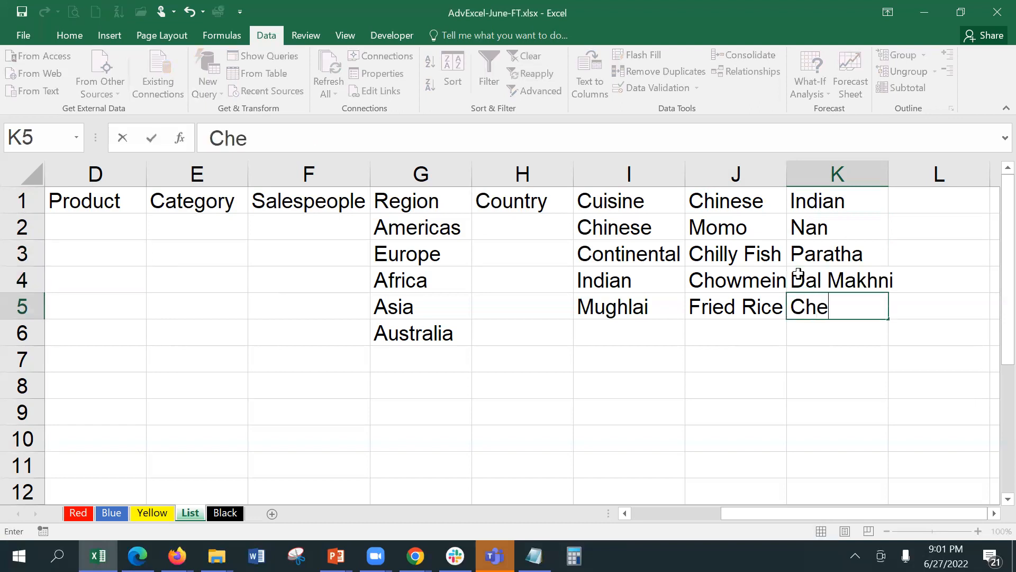
key(BackSpace)
text(ick)
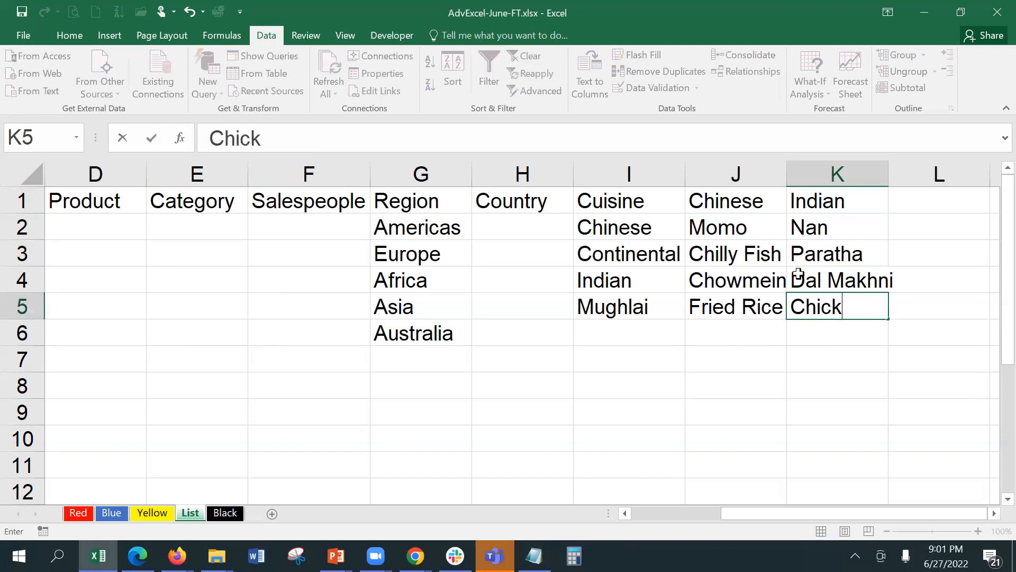
text(en Tikka)
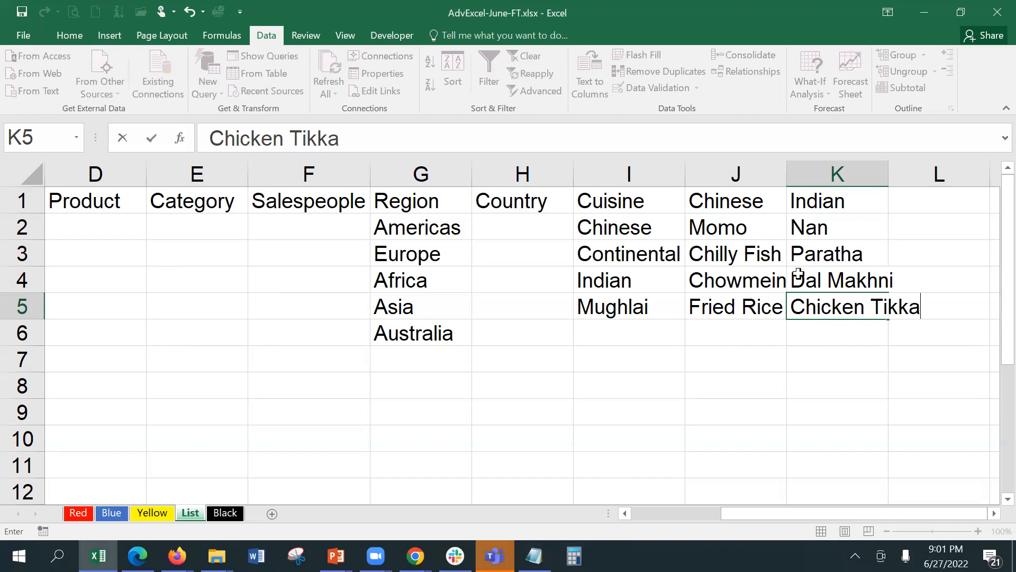
click(915, 203)
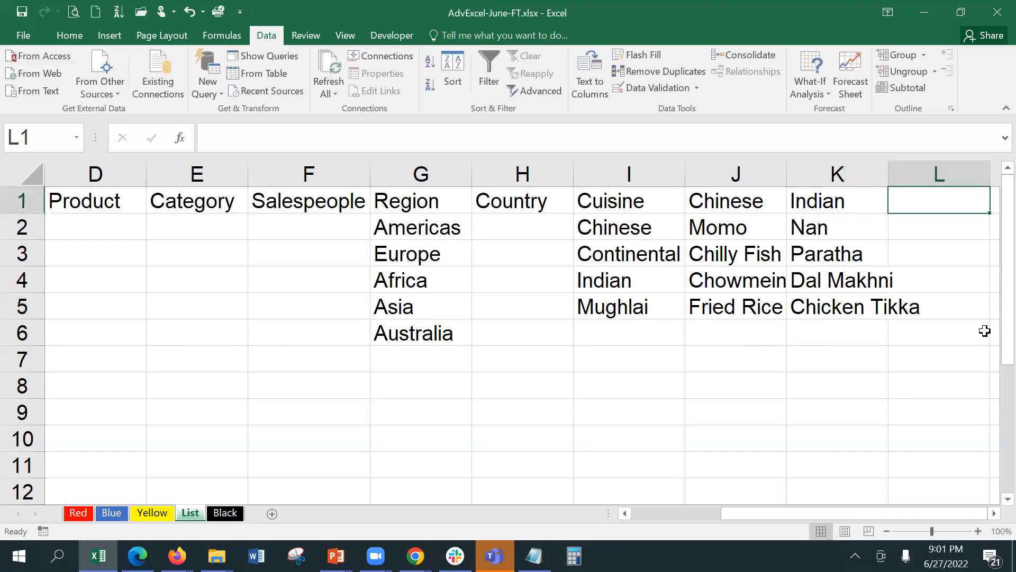
Enter Continental in L1 with Lasagna, Chick a la Kiev and Steak below it.
text(Contine)
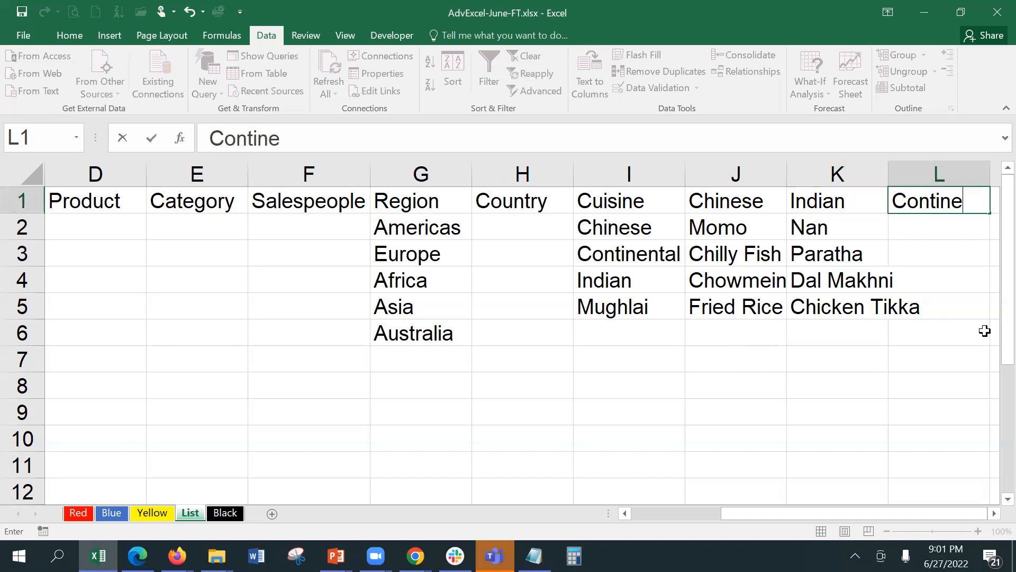
text(ntal)
key(Return)
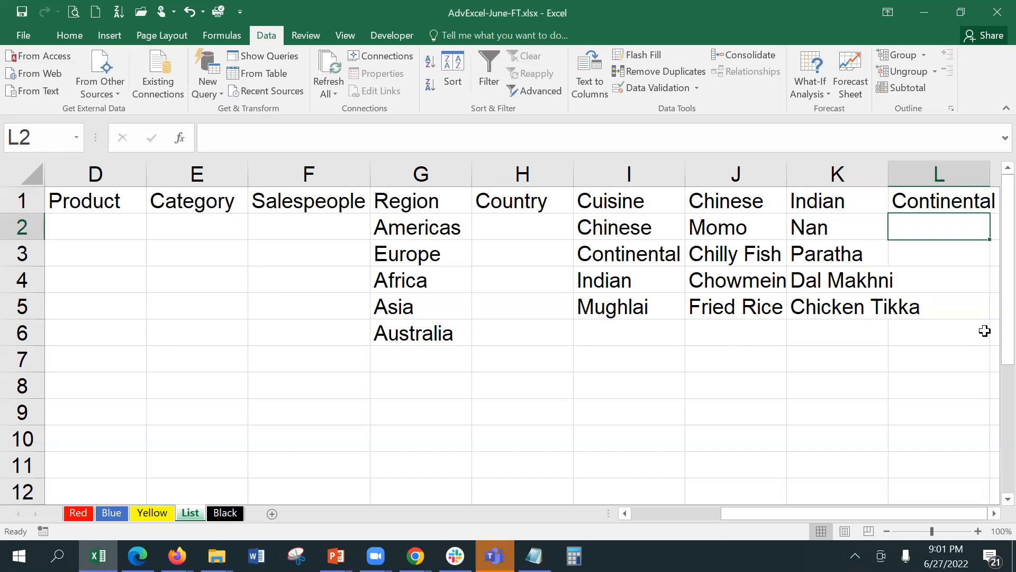
text(La)
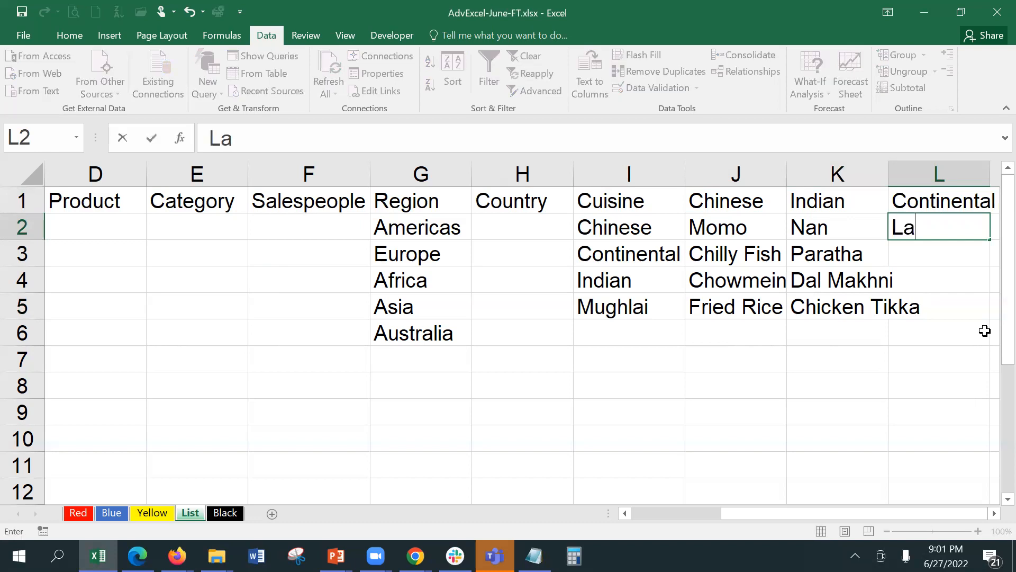
text(sag)
key(BackSpace)
text(agna)
key(Return)
text(Ch)
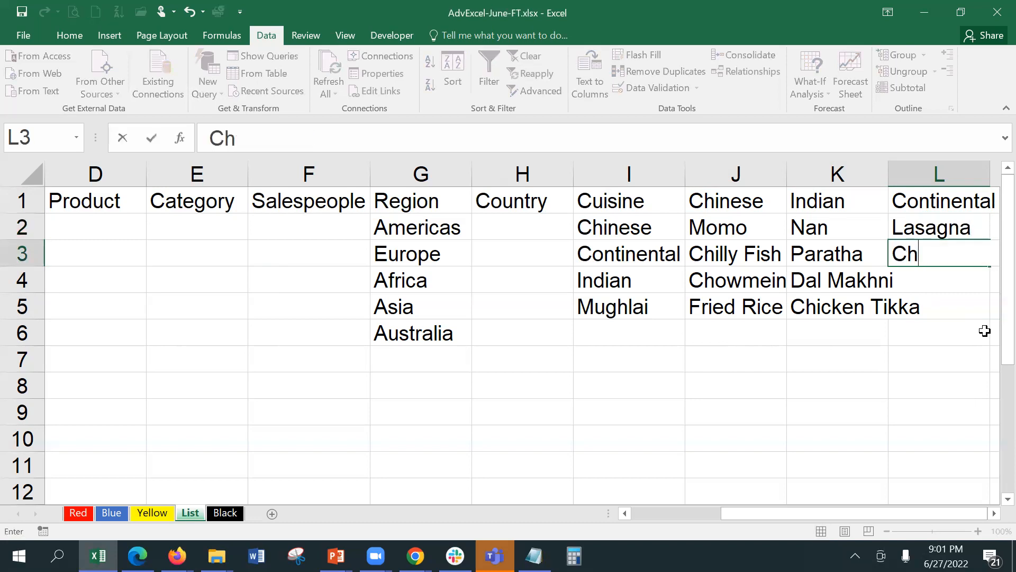
text(ick a la Kiev)
key(Return)
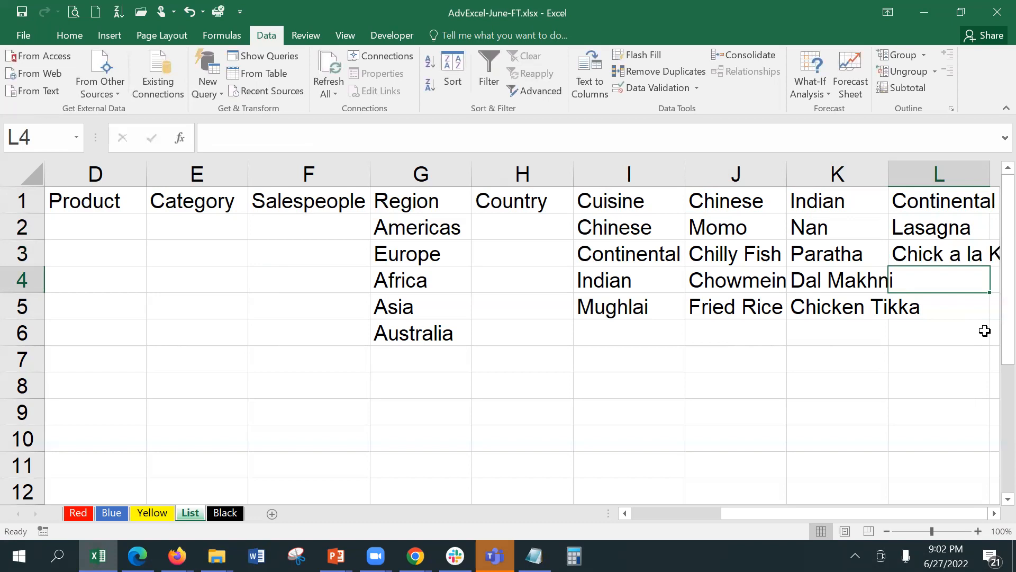
text(Steak)
key(Return)
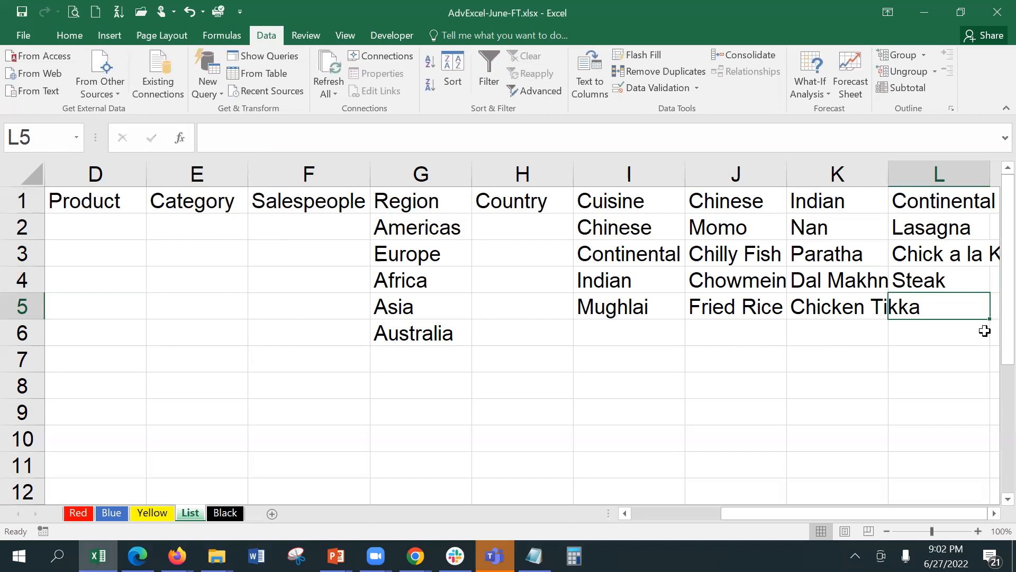
AutoFit columns K and L, and add Wine as the last Continental dish.
double_click(886, 173)
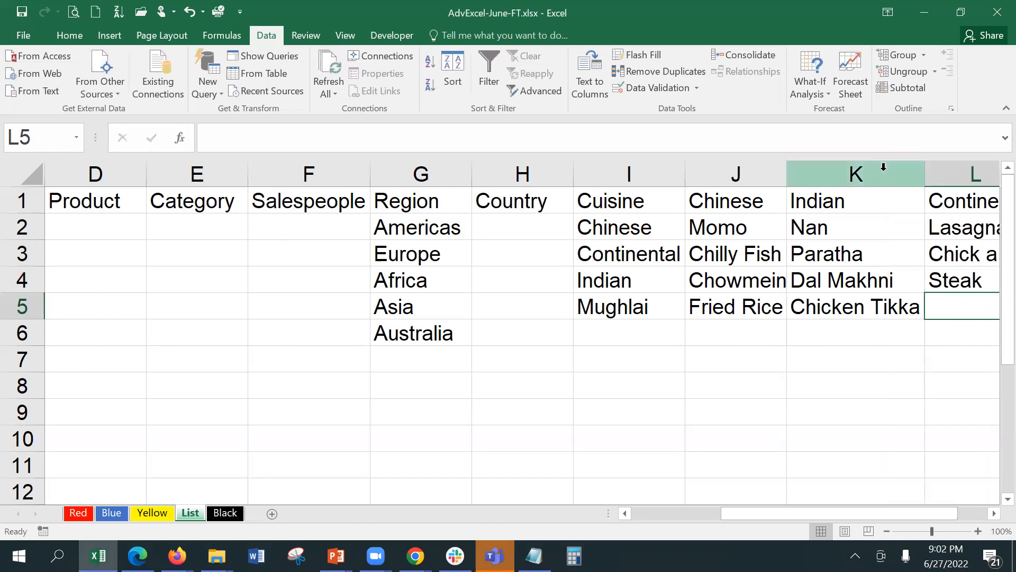
click(994, 513)
click(994, 514)
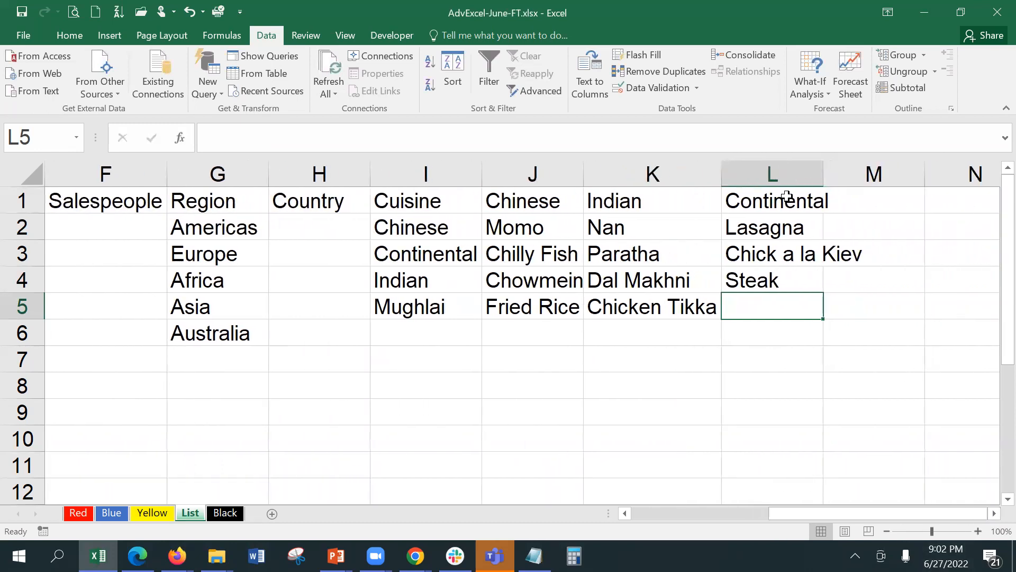
double_click(829, 170)
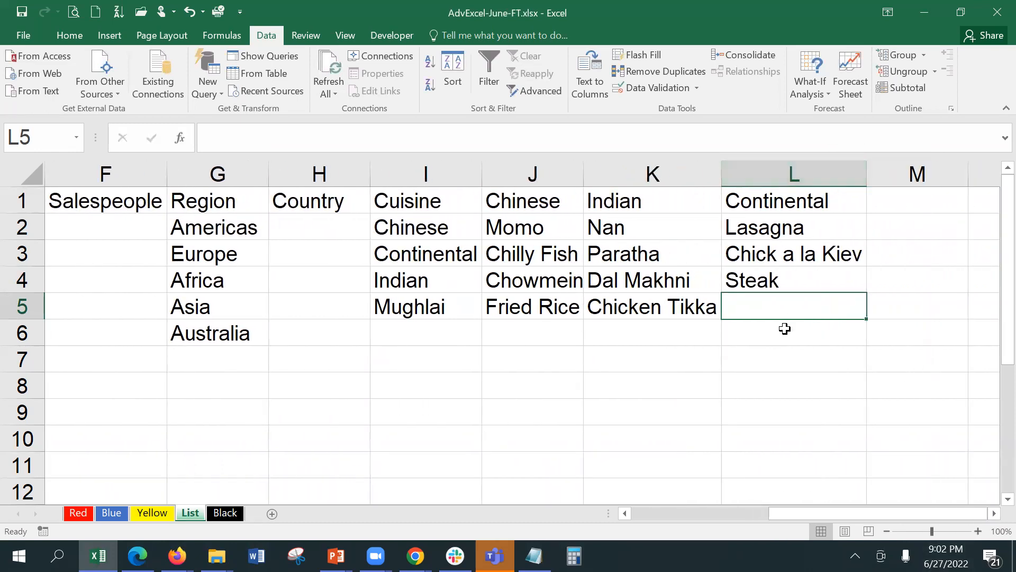
text(Wine)
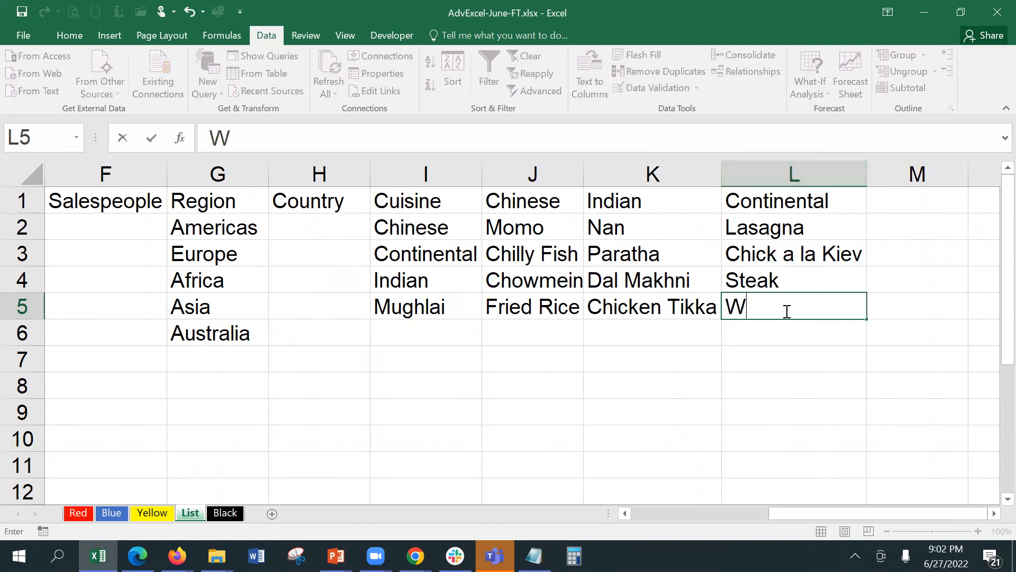
key(Tab)
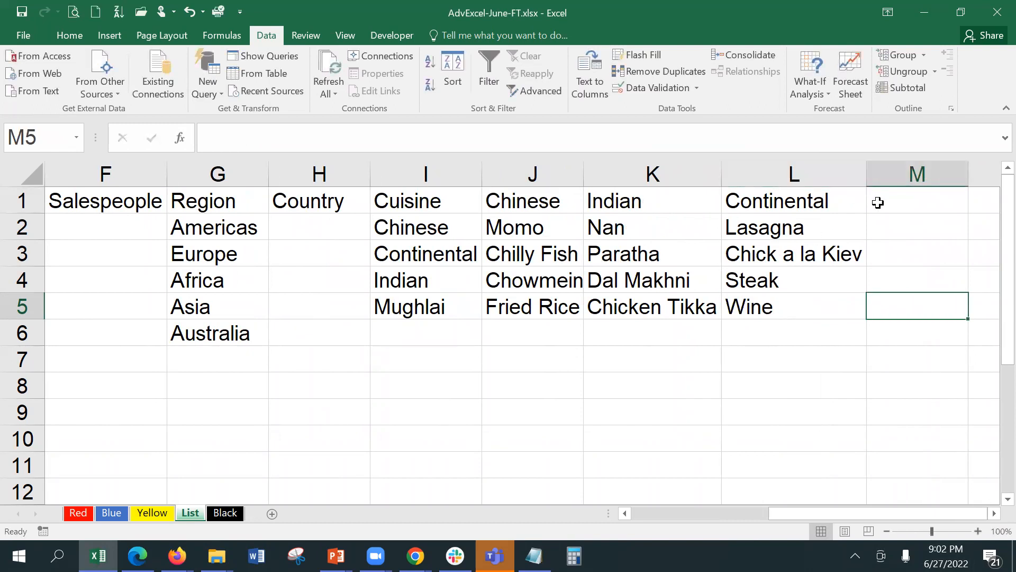
Enter the Mughlai header in M1 with Kebab beneath it.
click(901, 206)
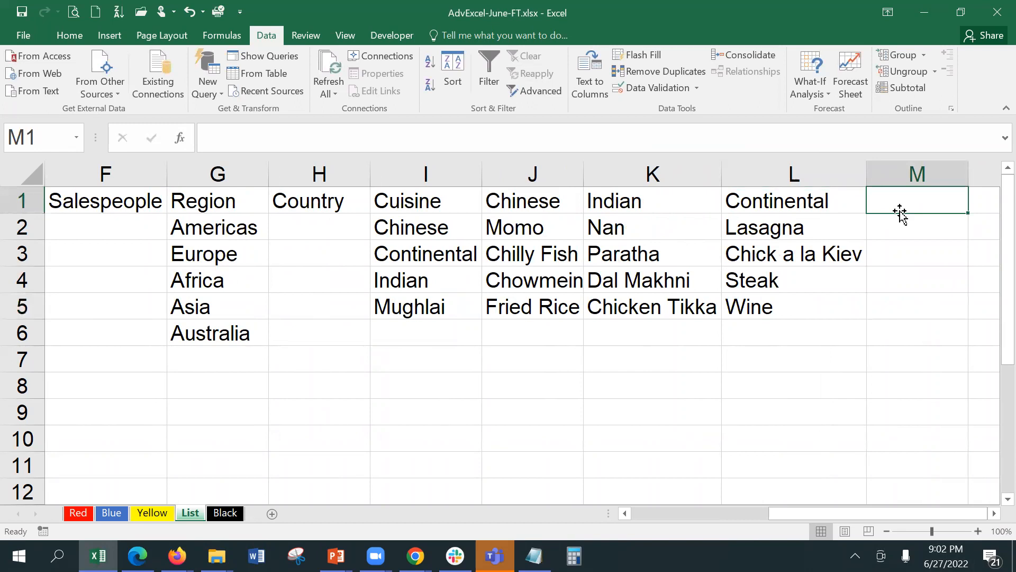
text(Mughlai)
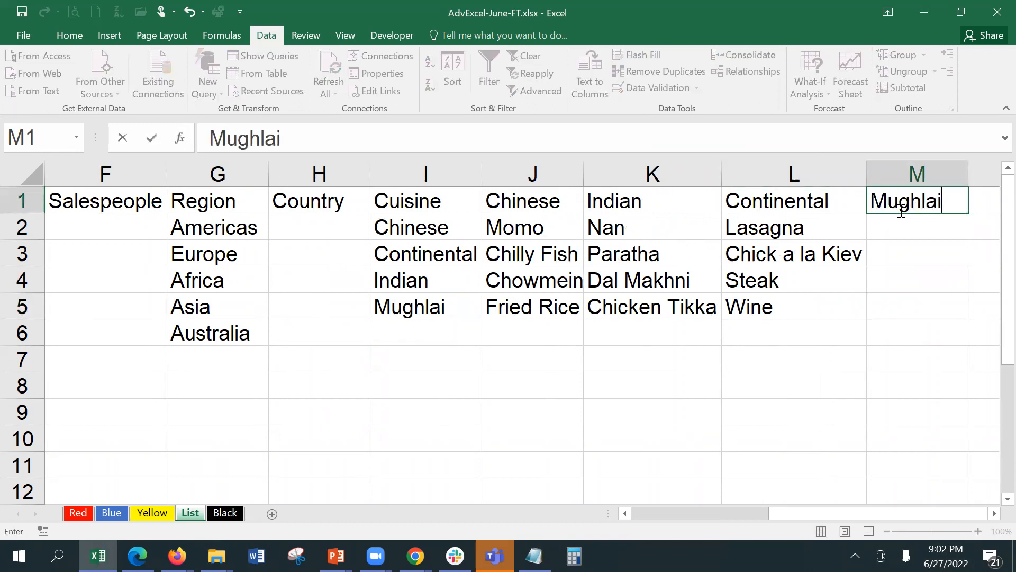
key(Return)
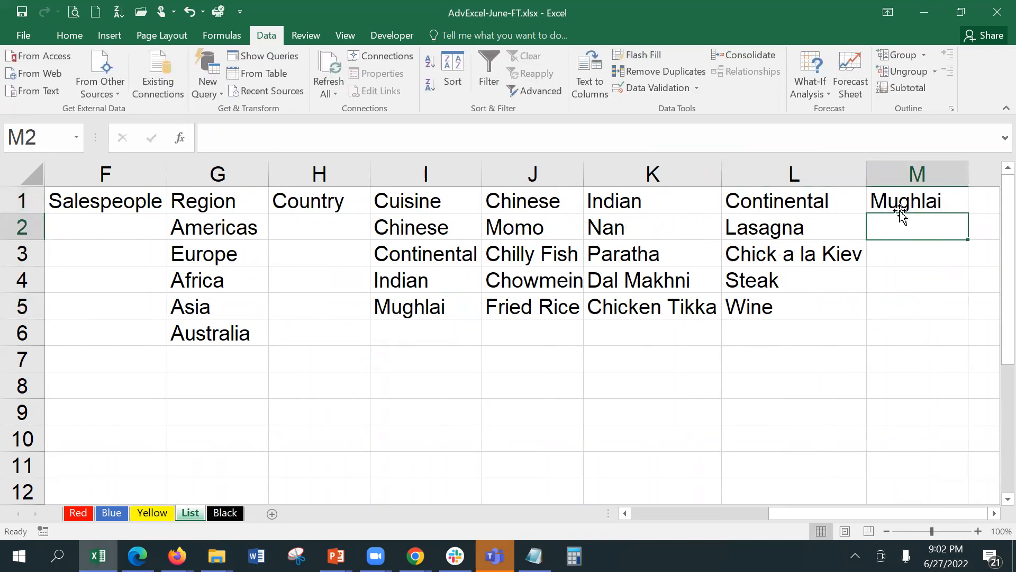
text(Kabab)
key(BackSpace)
key(BackSpace)
key(BackSpace)
key(BackSpace)
text(ebab)
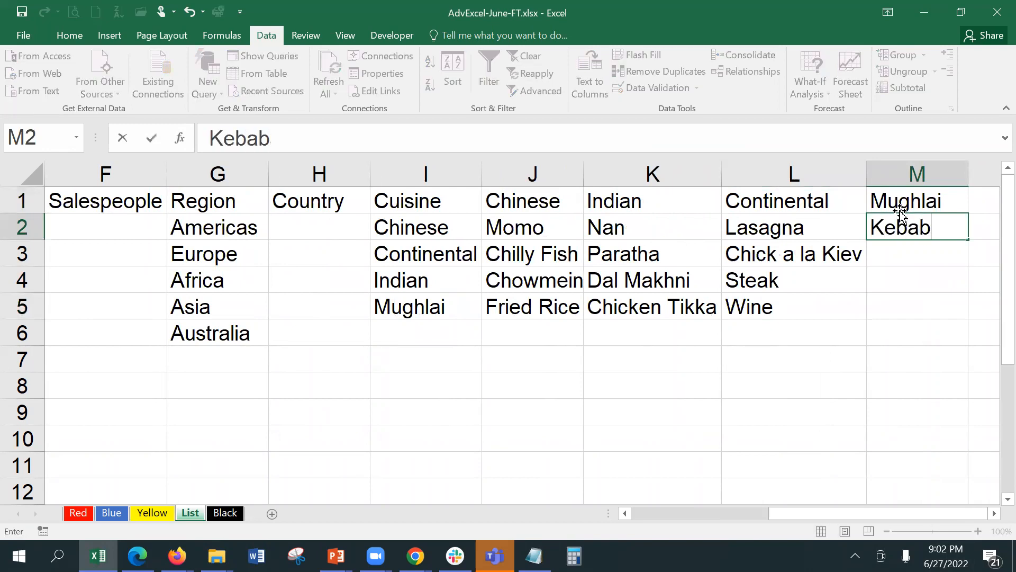
key(Return)
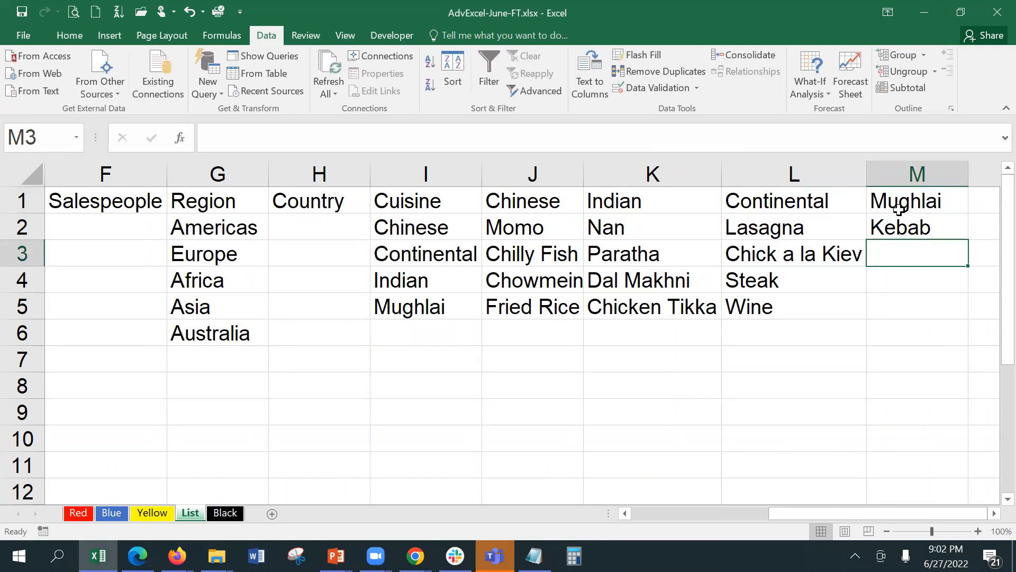
Add Biriyani, Chaap and Firni below Kebab in column M.
text(Biri)
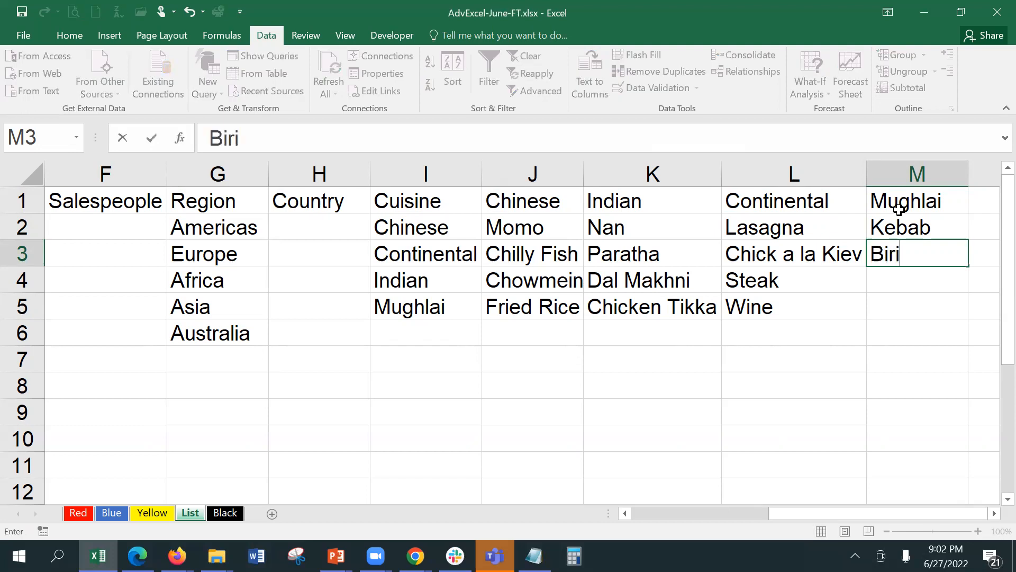
text(yani)
key(Return)
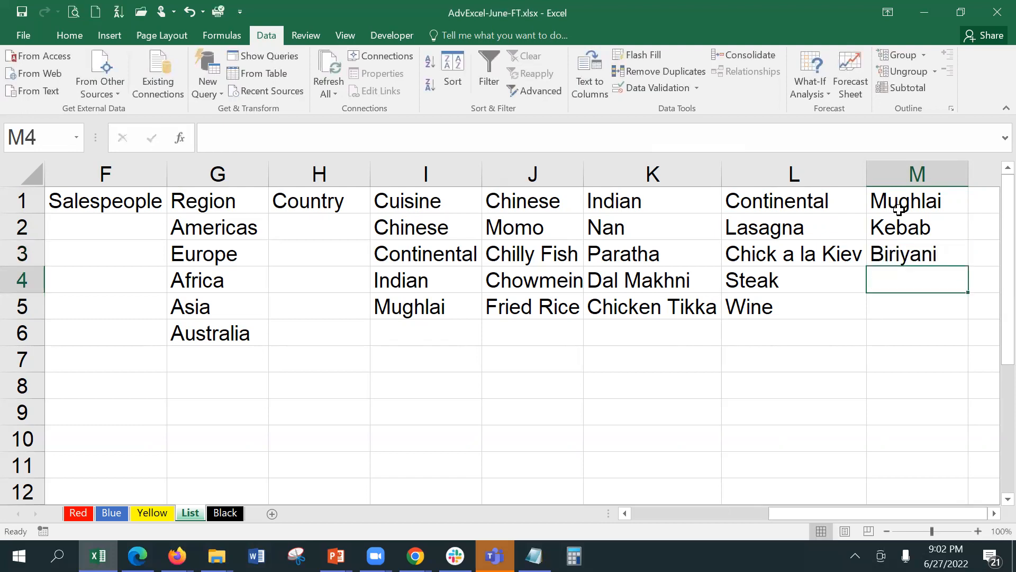
text(Chaap)
key(Return)
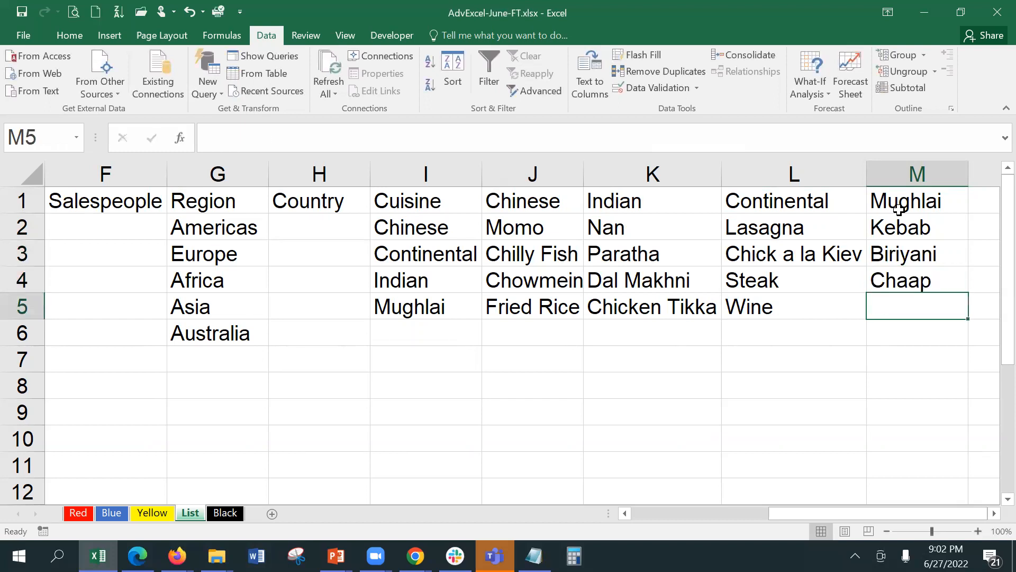
text(Firni)
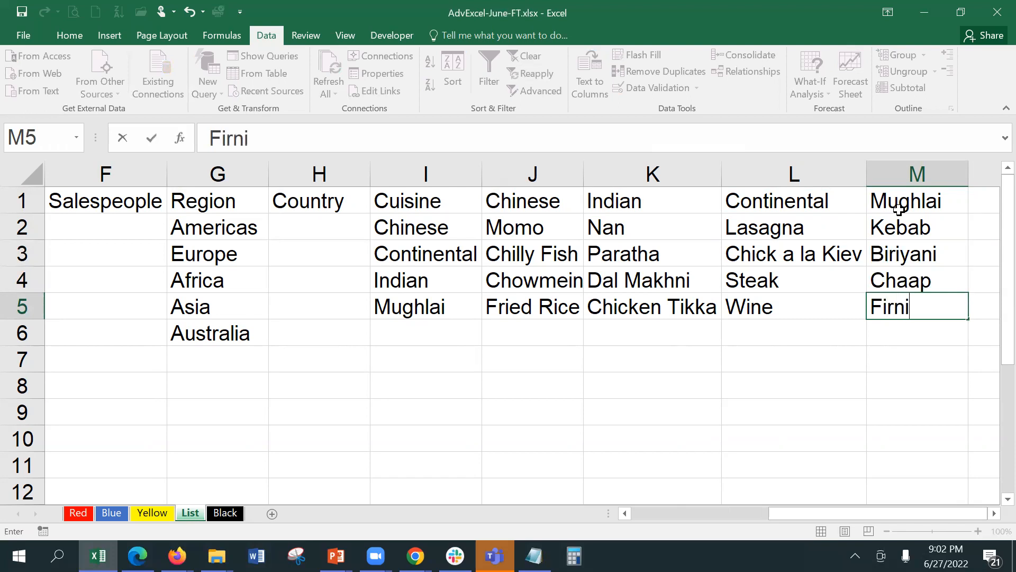
key(Return)
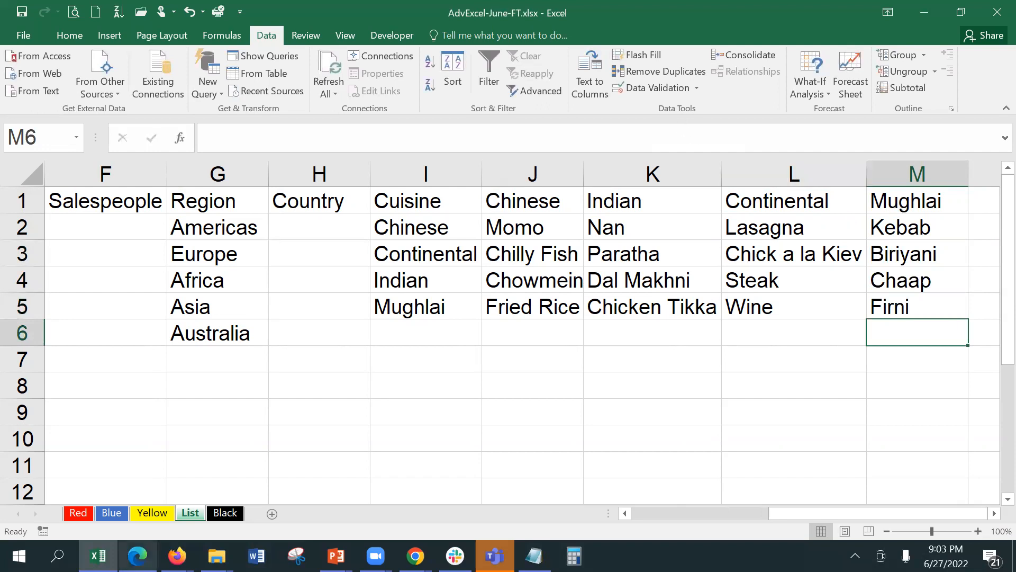
On the Red sheet, select B12:B16 and set Data Validation to allow a List.
click(79, 513)
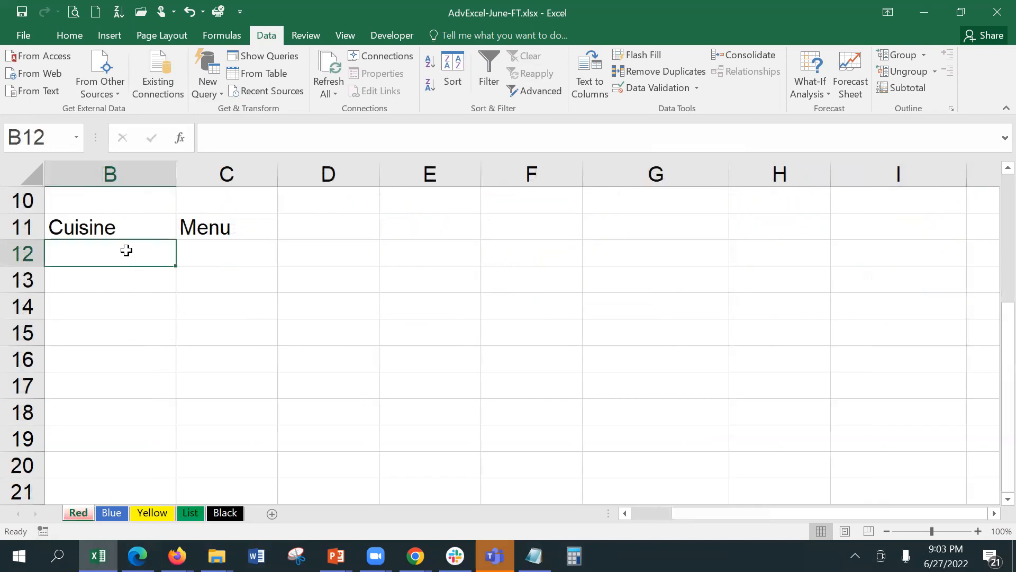
drag(125, 252, 128, 374)
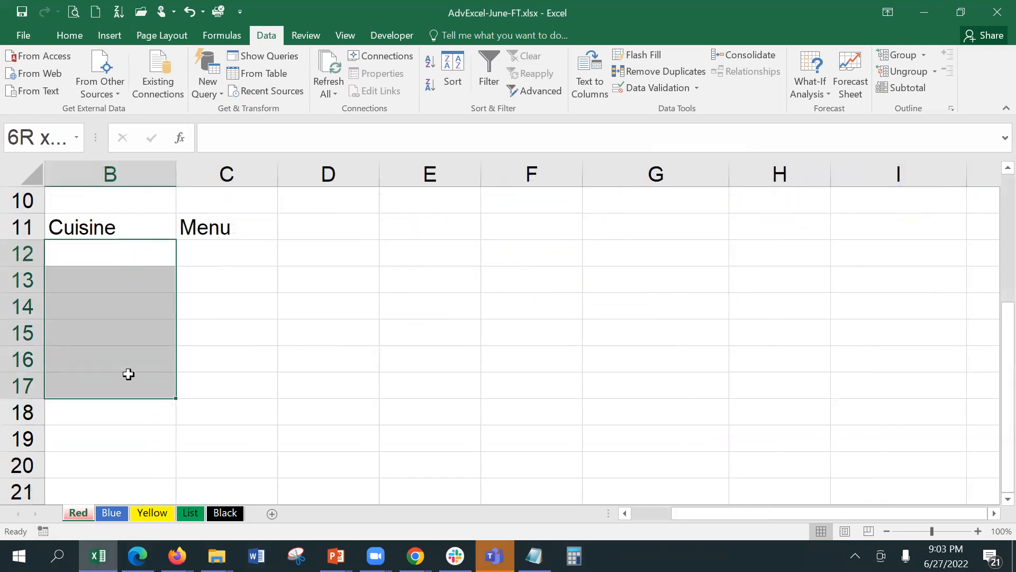
drag(128, 374, 129, 360)
click(631, 85)
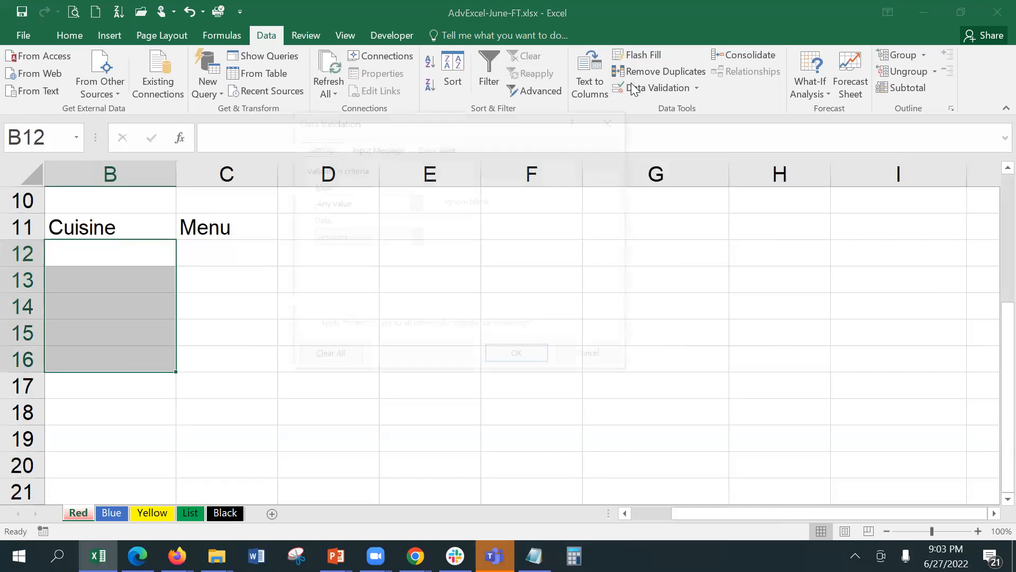
click(381, 206)
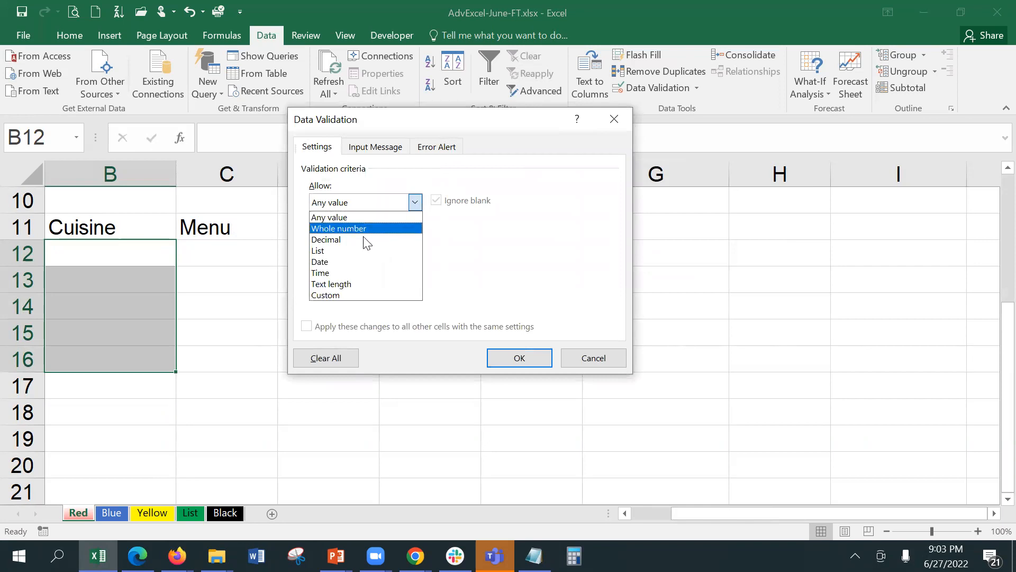
click(364, 250)
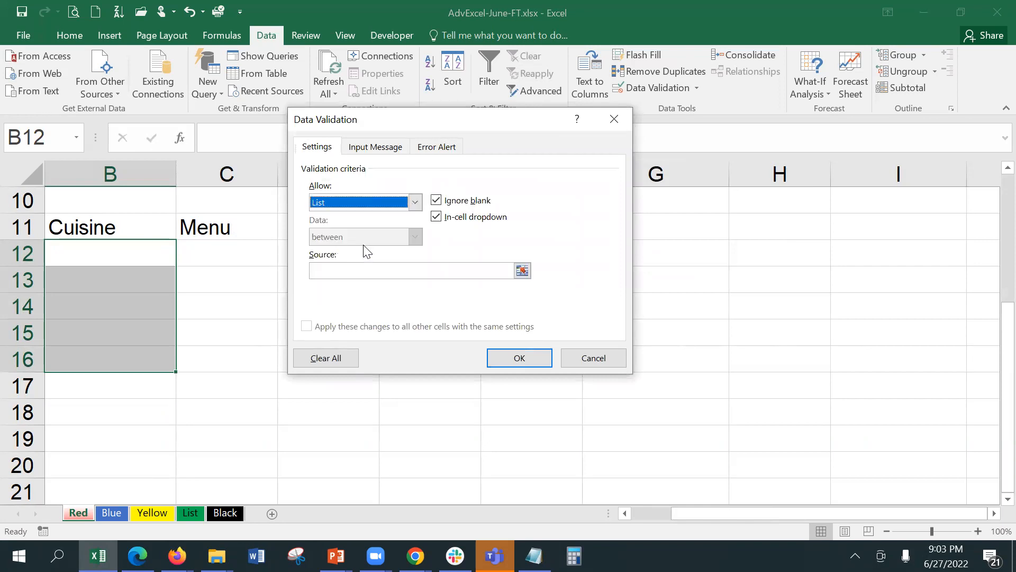
click(420, 271)
Set the list source to List!$I$2:$I$5, confirm, and view B12's cuisine choices.
click(522, 272)
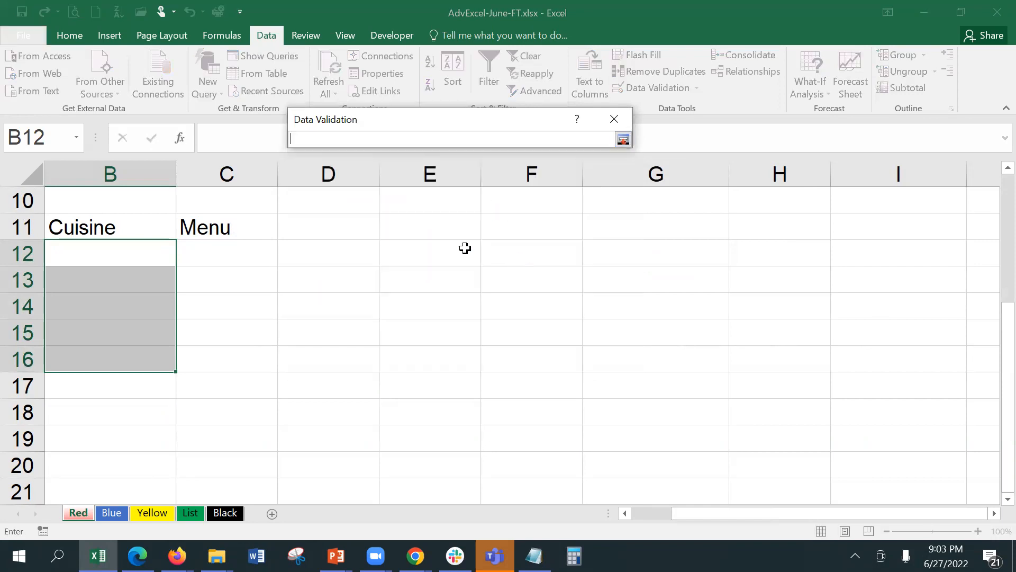
click(192, 513)
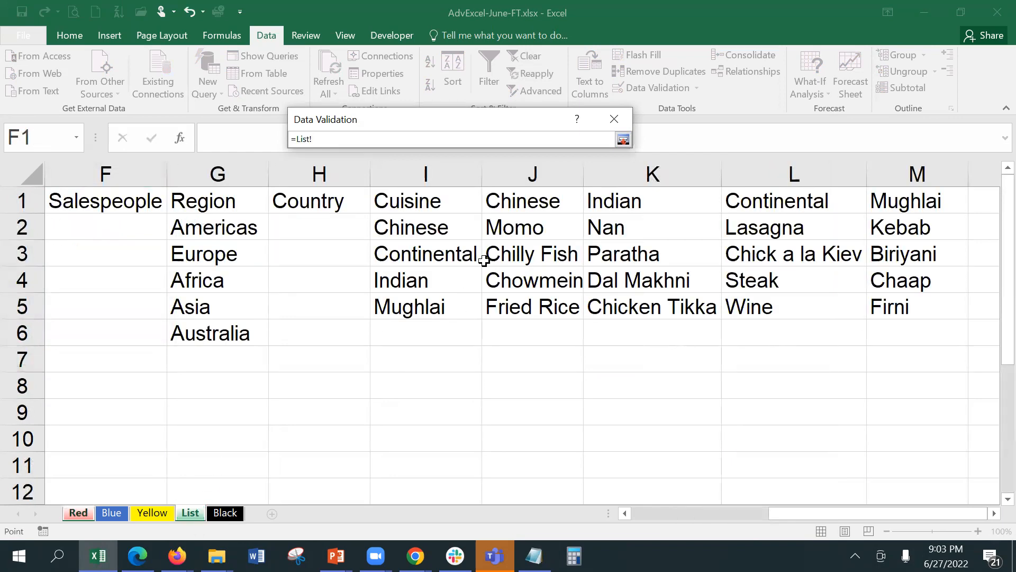
drag(438, 228, 453, 305)
key(Return)
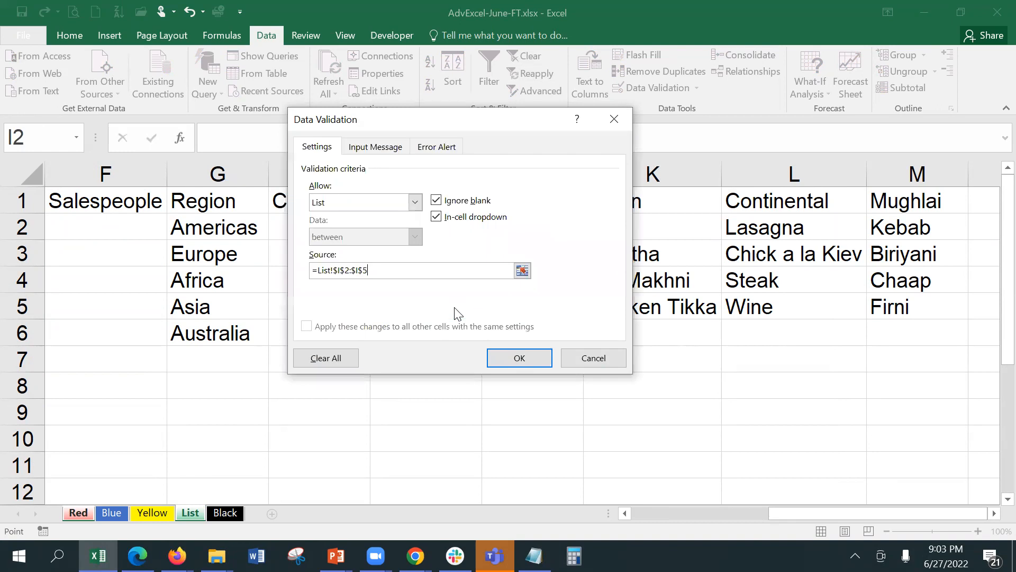
click(521, 359)
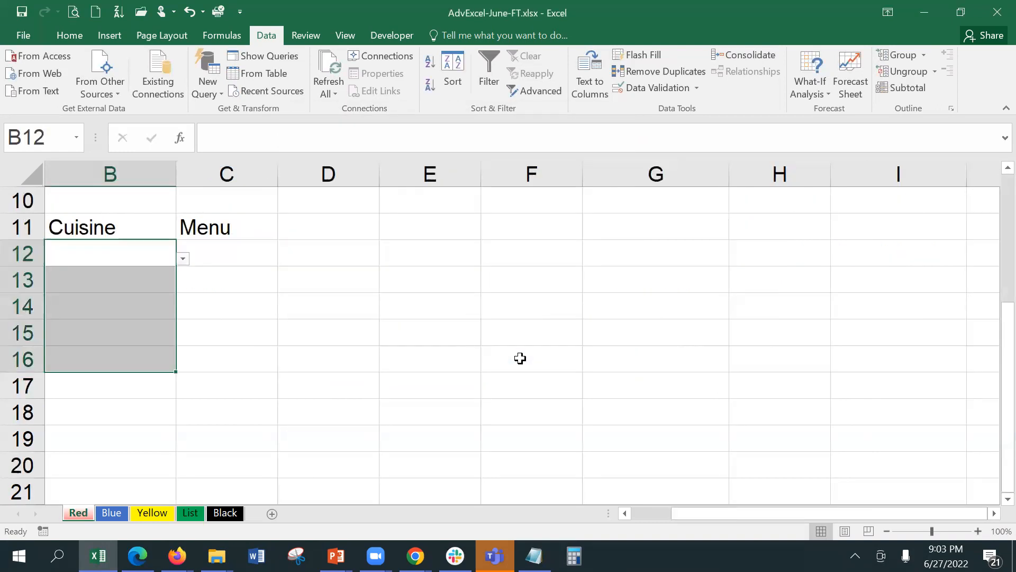
click(134, 256)
click(183, 259)
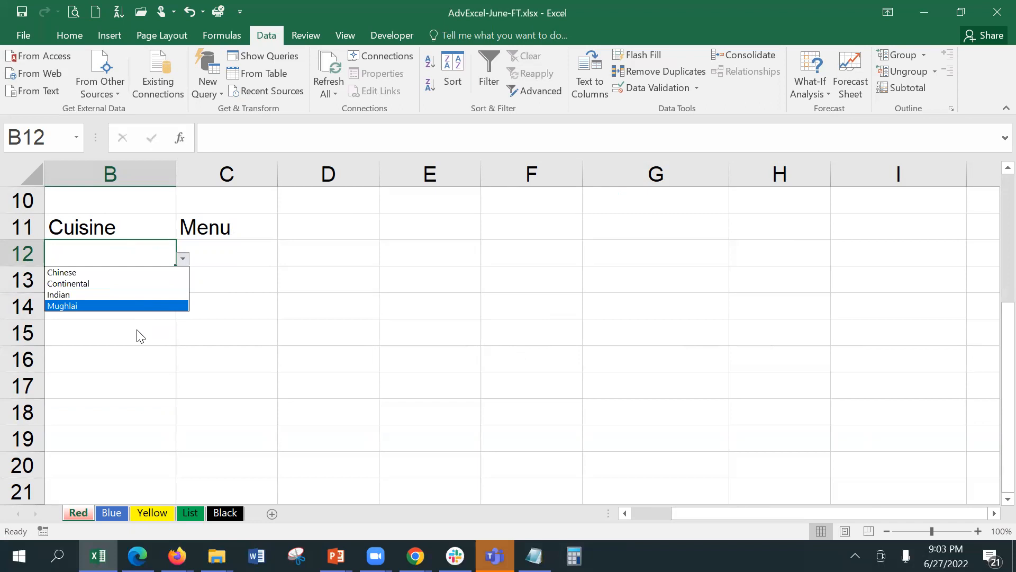
Pick Chinese, then Indian, from B12's cuisine dropdown.
click(128, 272)
click(199, 249)
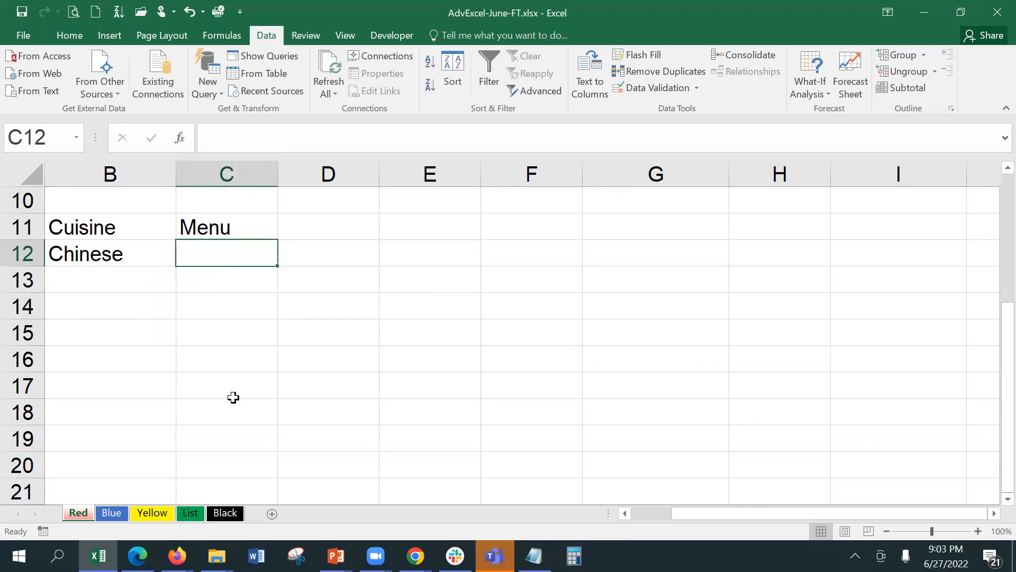
click(154, 254)
click(183, 260)
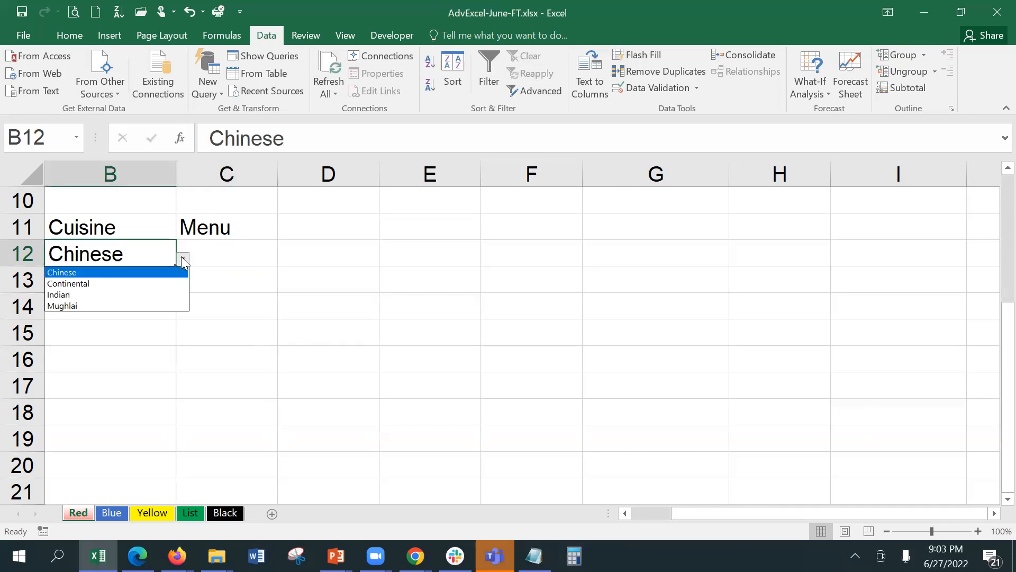
click(168, 293)
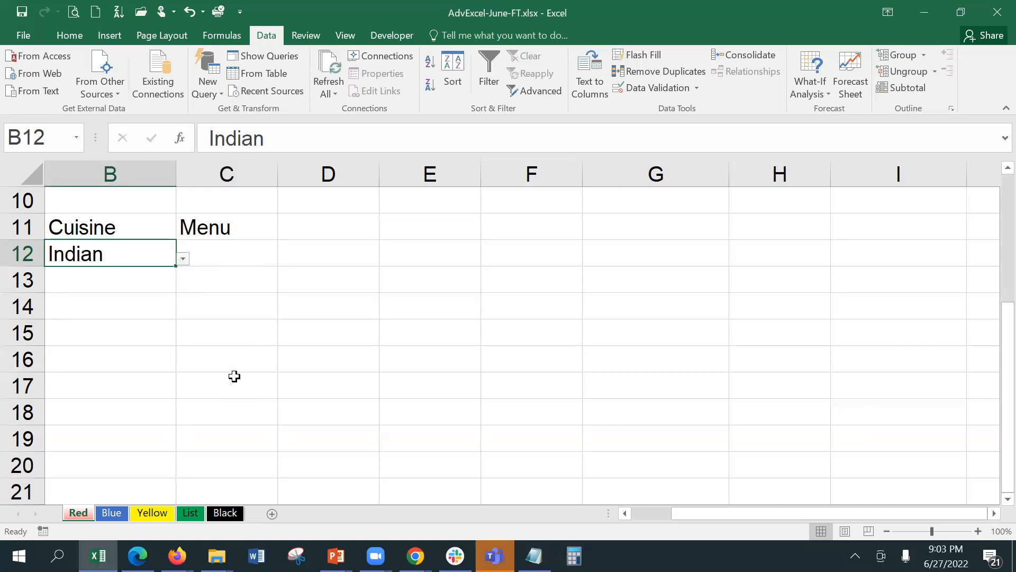
Confirm B15 and B16 have the dropdown but B17 doesn't, then go to the List sheet.
click(160, 333)
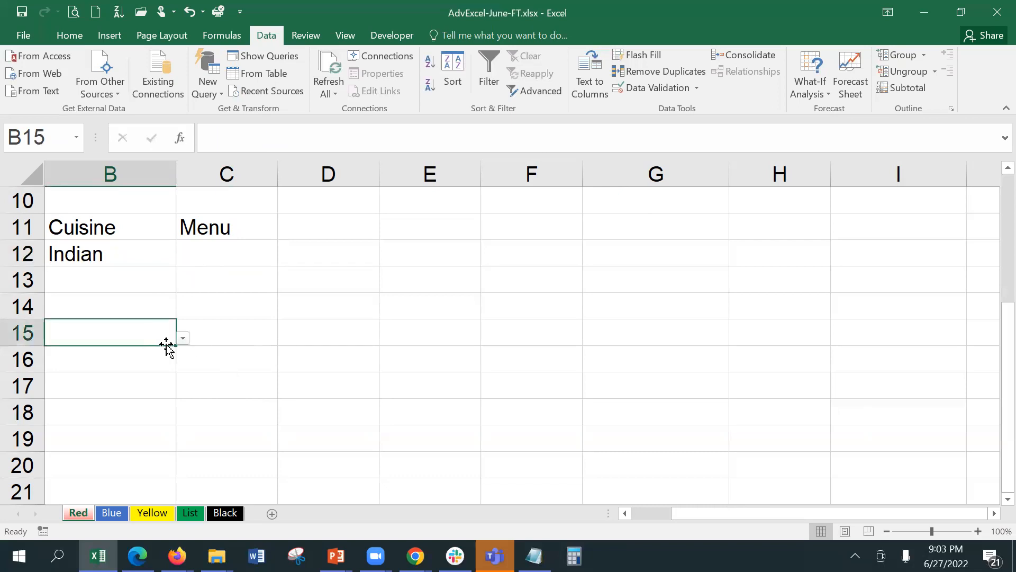
click(164, 358)
click(156, 384)
click(154, 365)
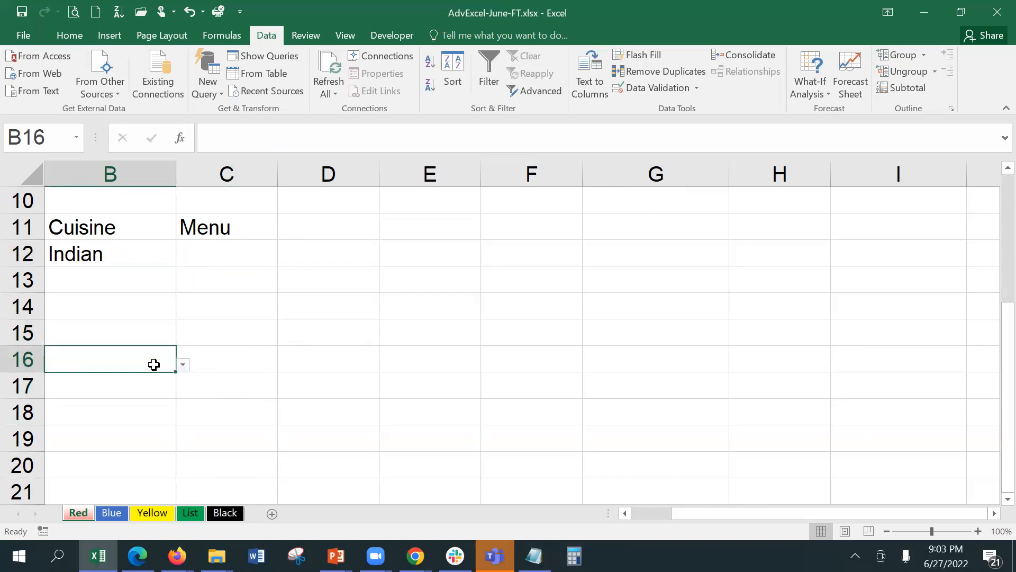
click(115, 253)
click(211, 244)
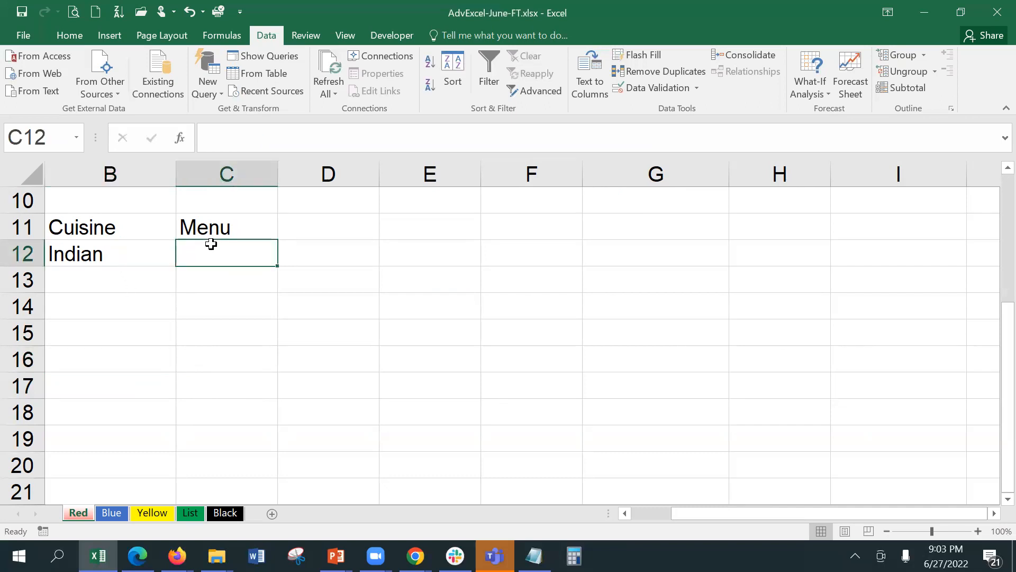
click(186, 512)
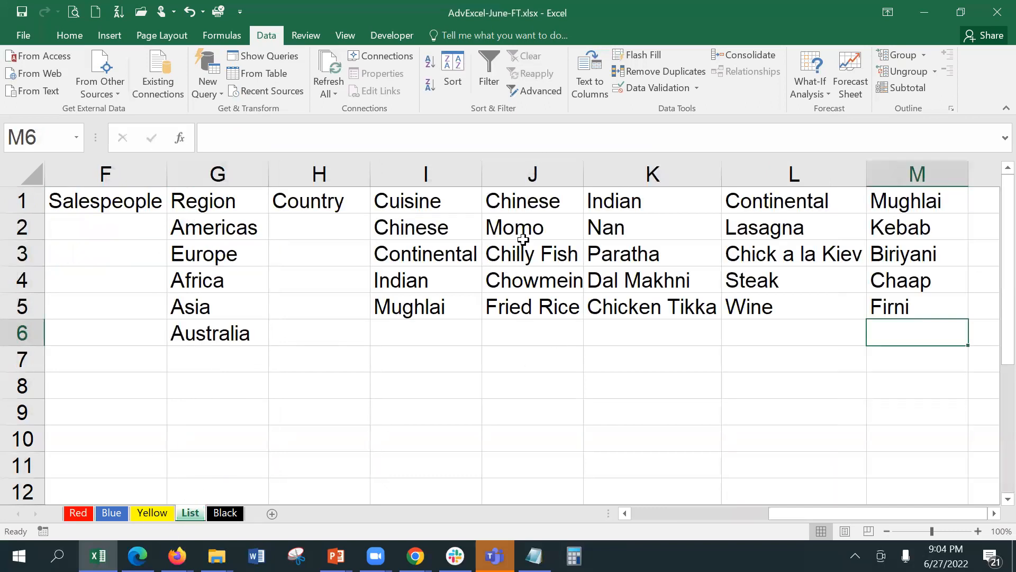
Name the Chinese dish range J2:J5 'Chinese' via the Name Box.
drag(518, 228, 523, 305)
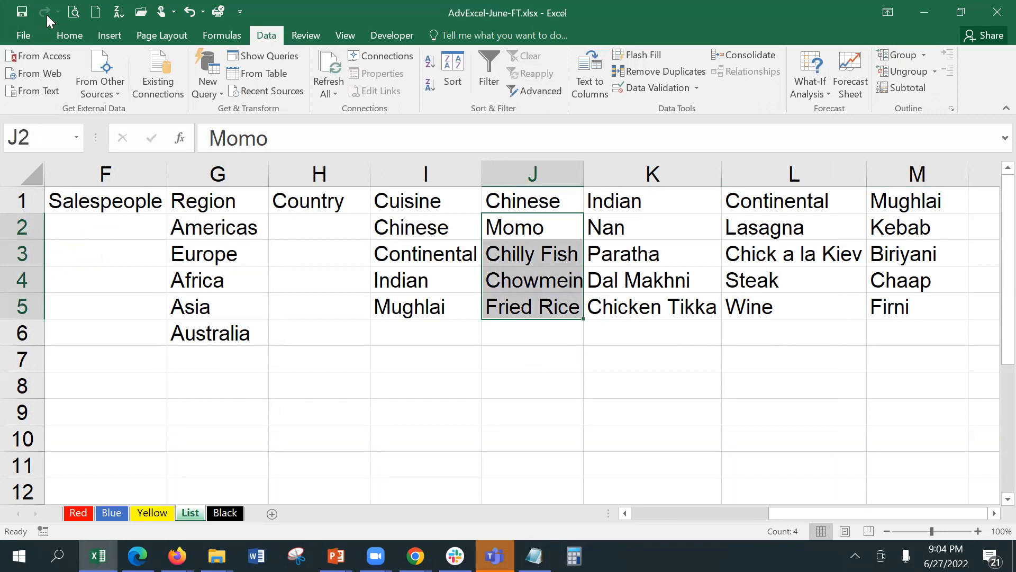
click(70, 35)
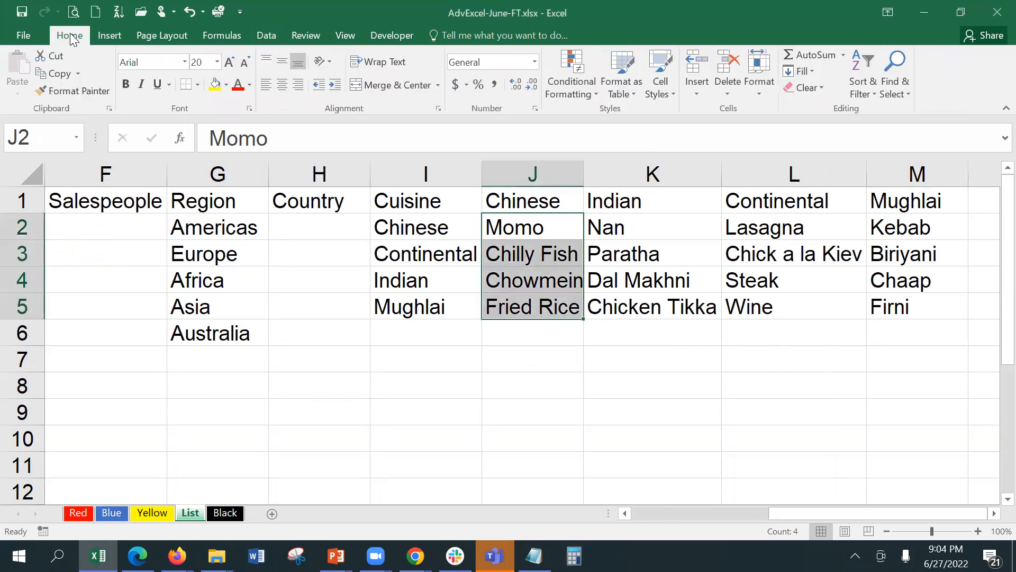
click(55, 140)
key(Escape)
key(alt)
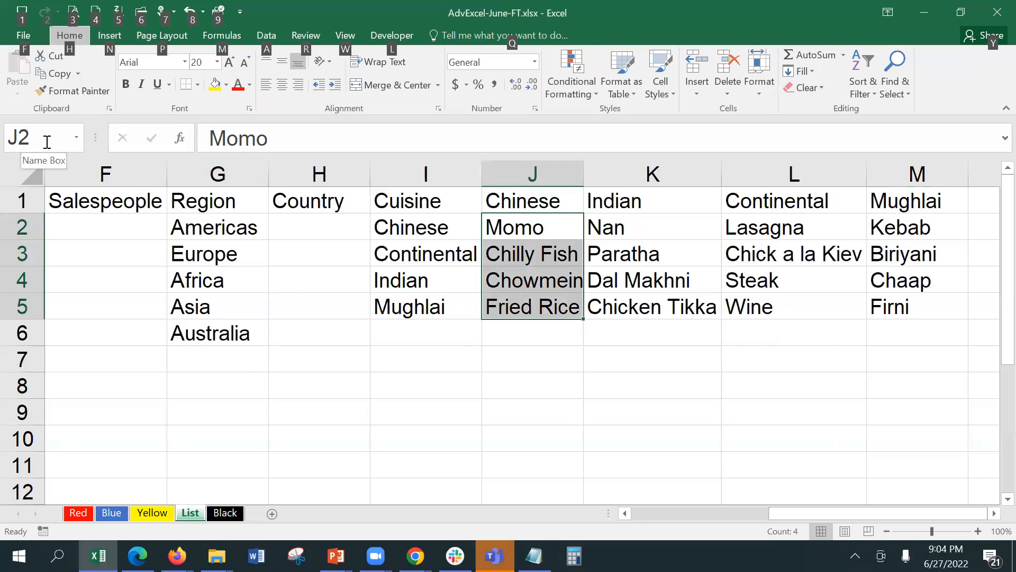
click(47, 142)
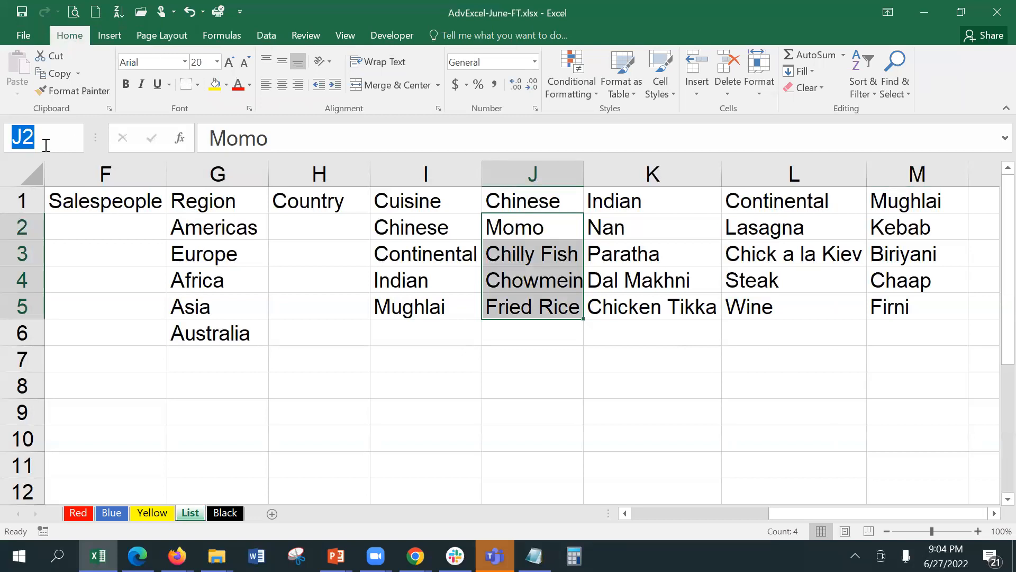
text(Chinese)
key(Return)
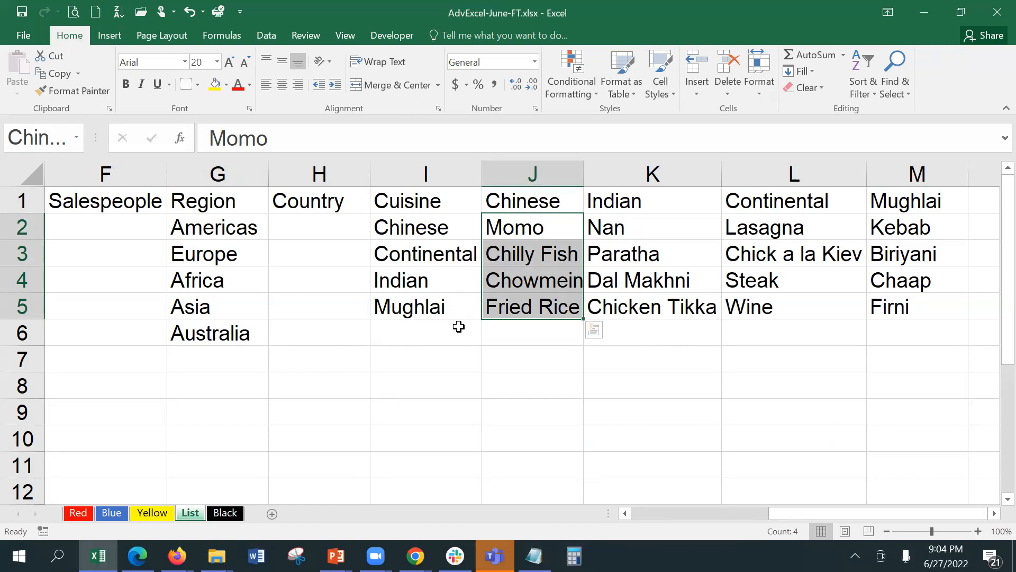
click(459, 324)
Name K2:K5 'Indian' and L2:L5 'Continental'.
drag(614, 227, 609, 306)
click(35, 146)
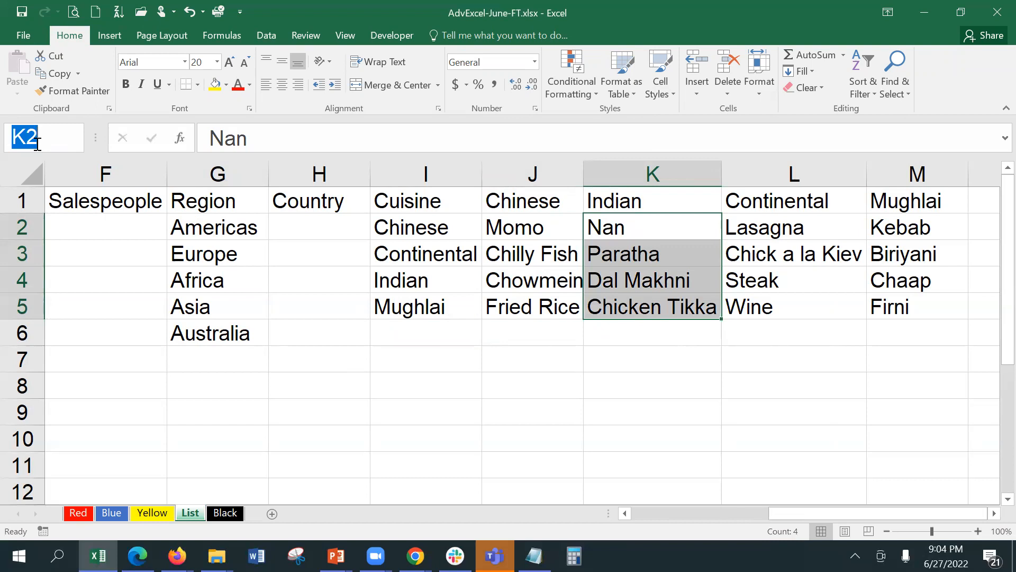
text(Indian)
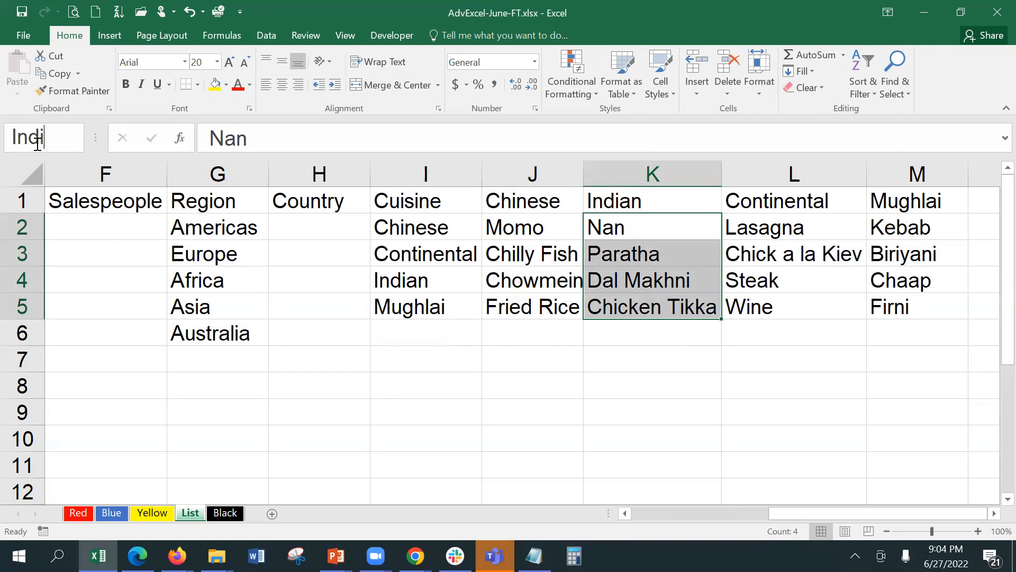
key(Return)
drag(797, 226, 798, 303)
click(39, 144)
text(Cn)
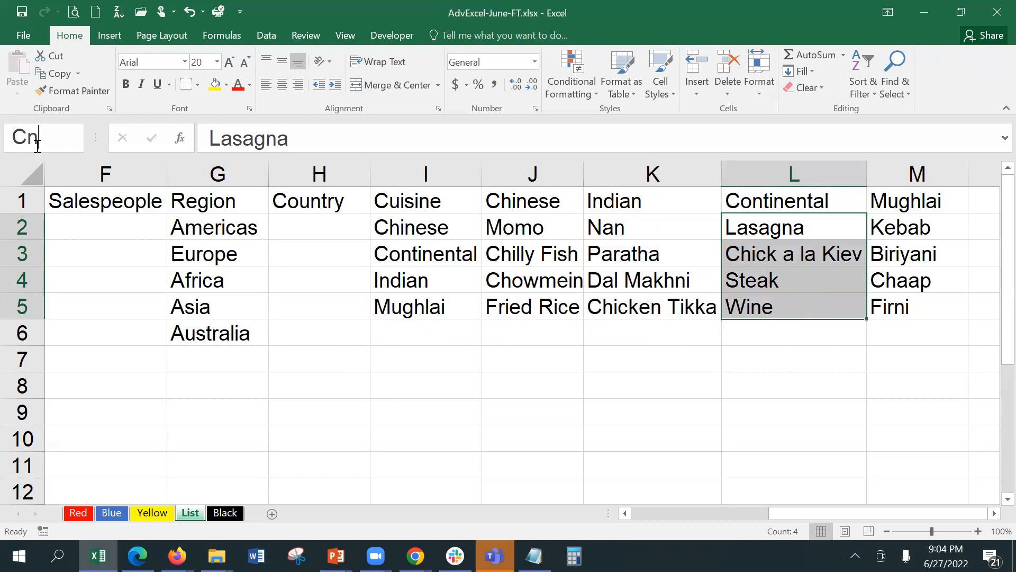
text(ontinental)
key(Return)
key(Return)
Name the Mughlai dish range M2:M5 'Mughlai'.
drag(906, 225, 896, 307)
click(40, 138)
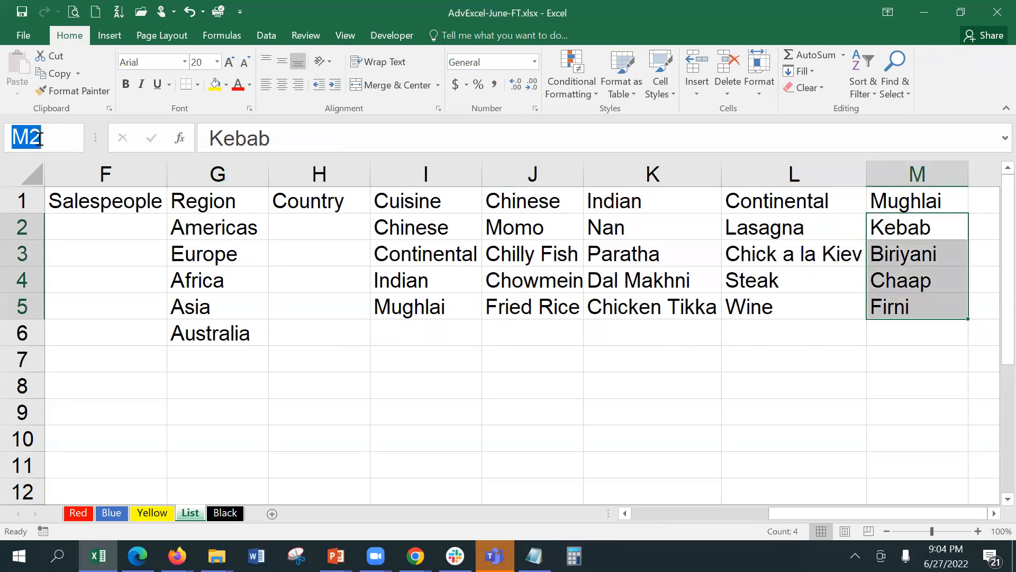
text(Mughl)
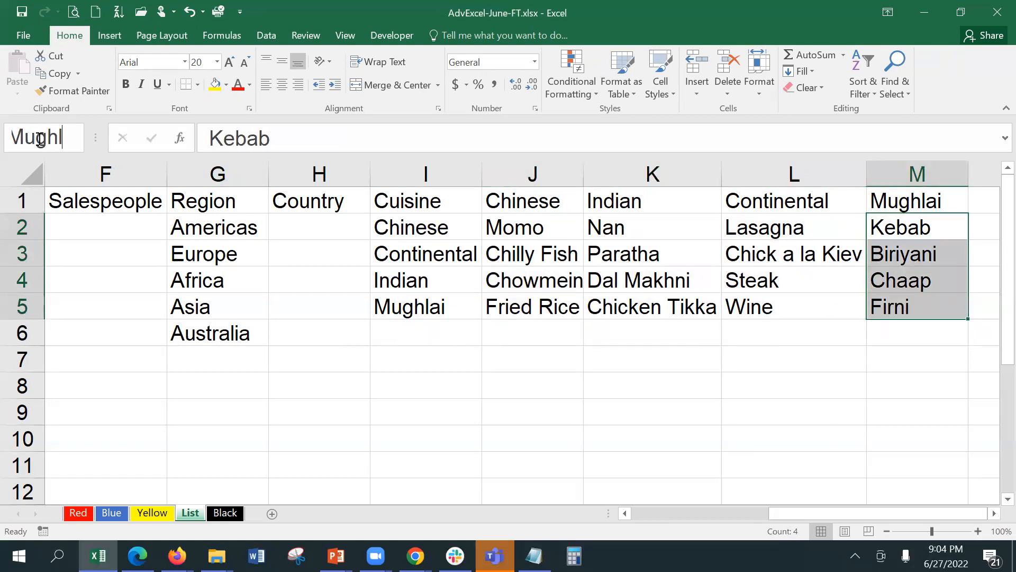
text(ai)
key(Return)
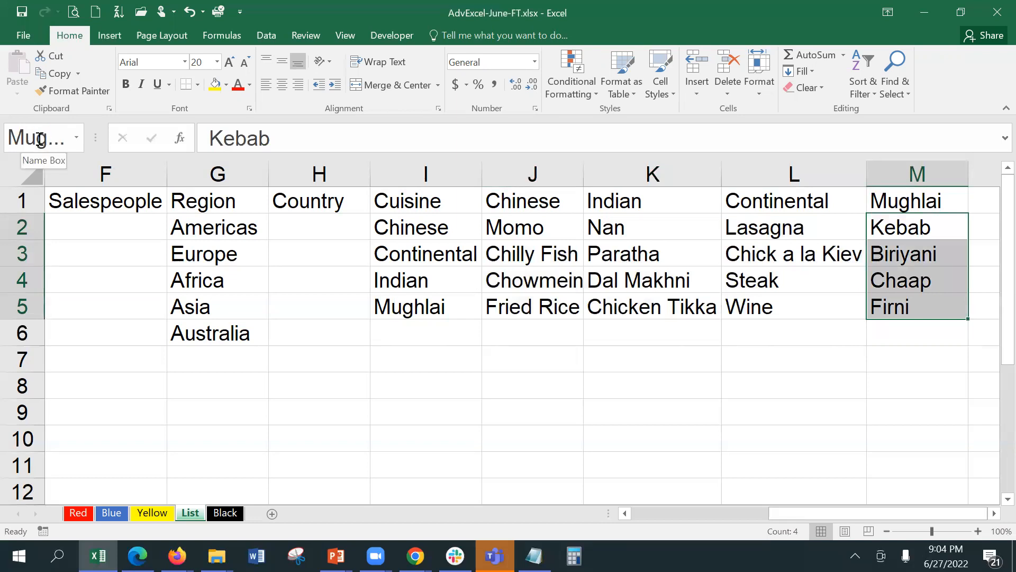
click(419, 254)
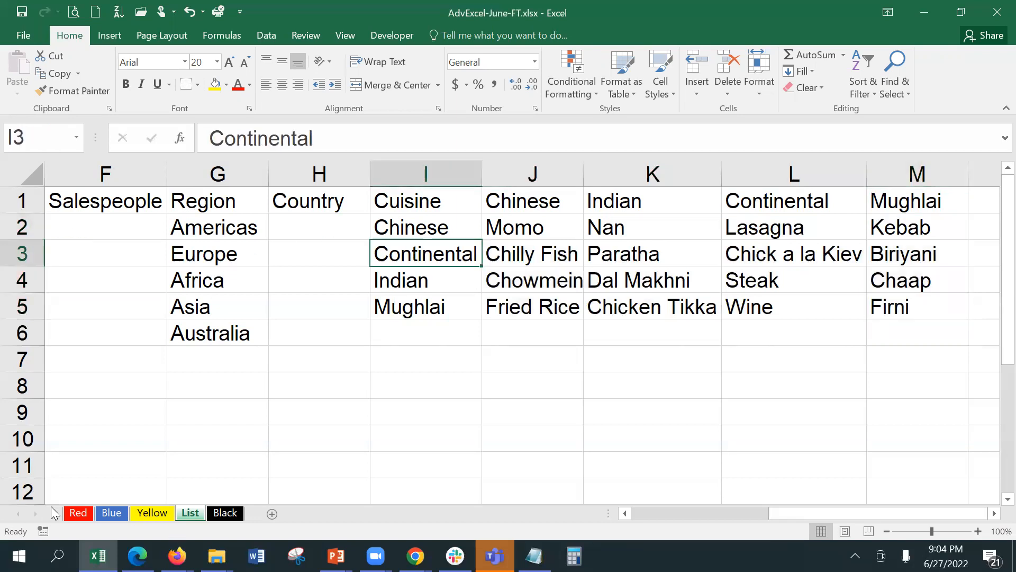
Give the Red sheet's Menu cells C12:C16 a custom validation formula =INDIRECT(B12).
click(80, 516)
drag(200, 256, 216, 359)
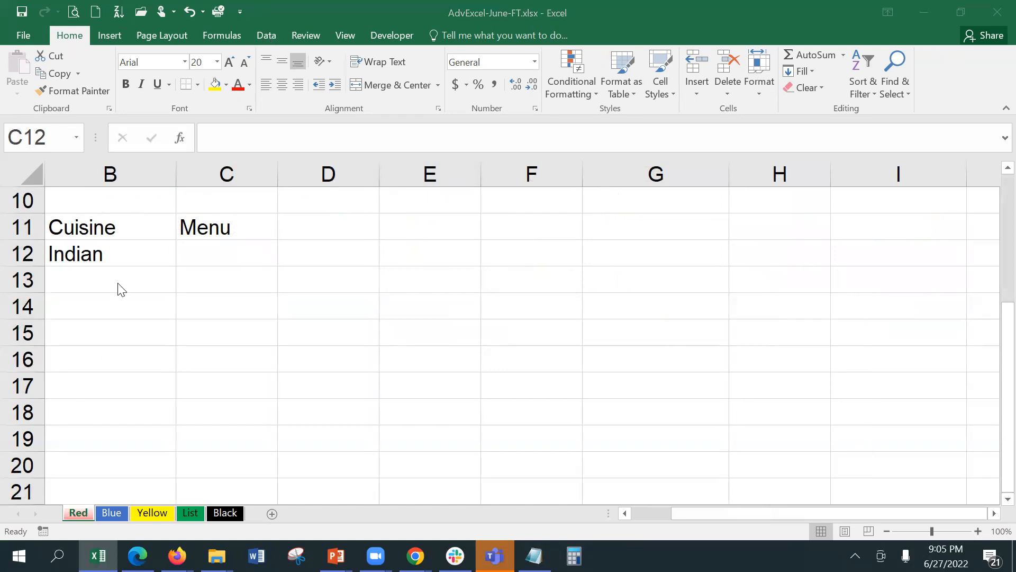
click(271, 32)
click(662, 85)
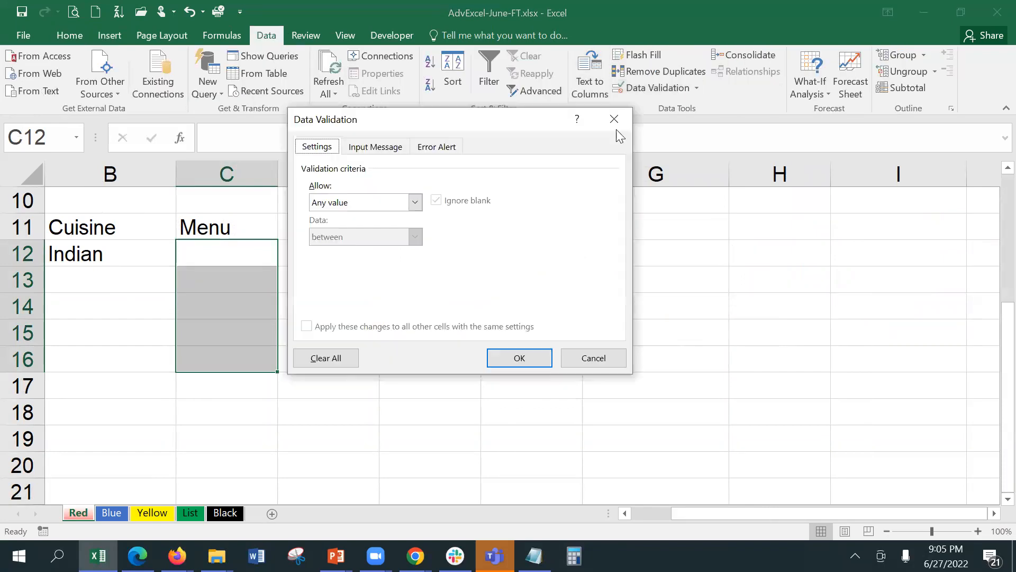
click(373, 200)
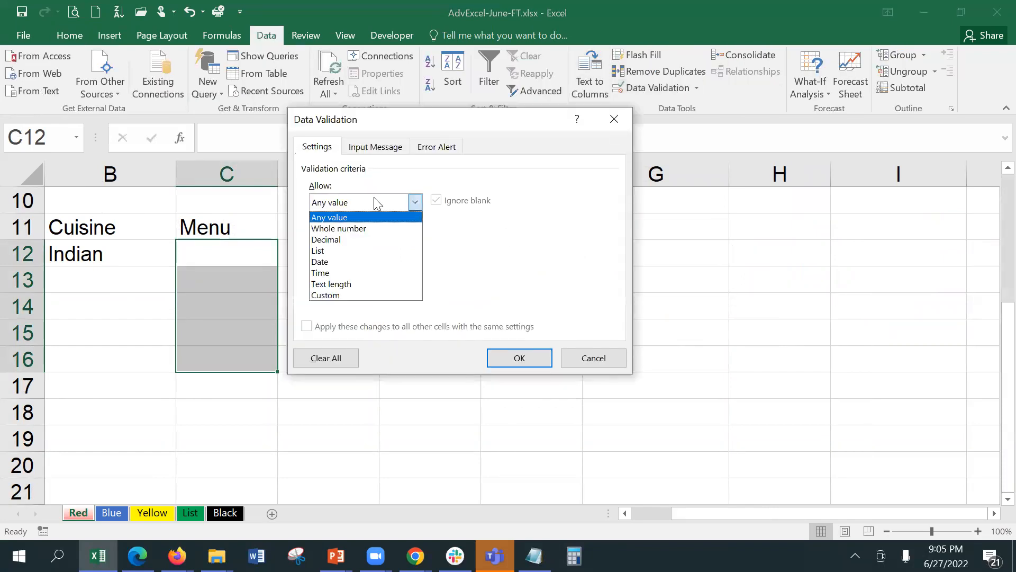
click(367, 294)
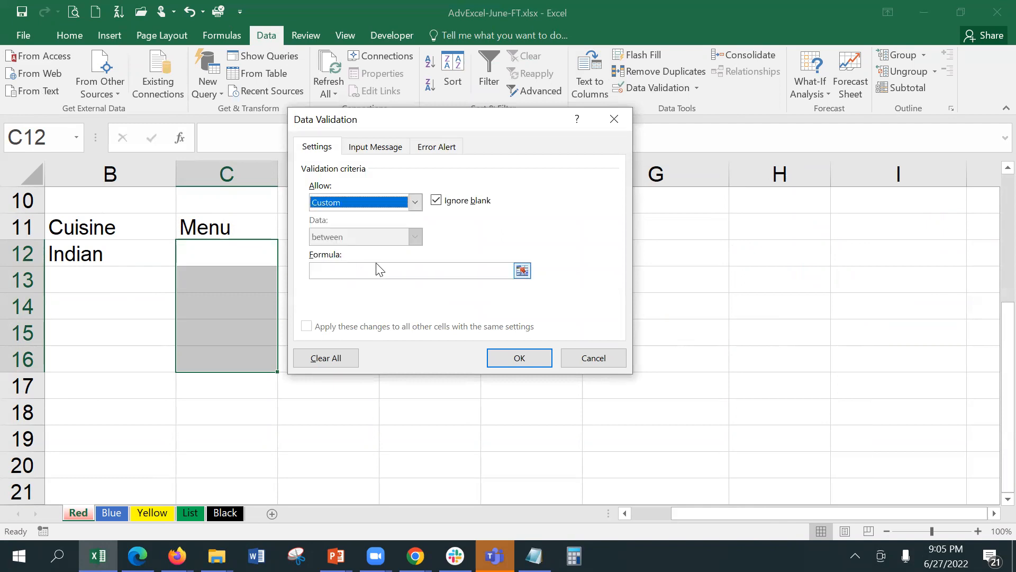
click(378, 270)
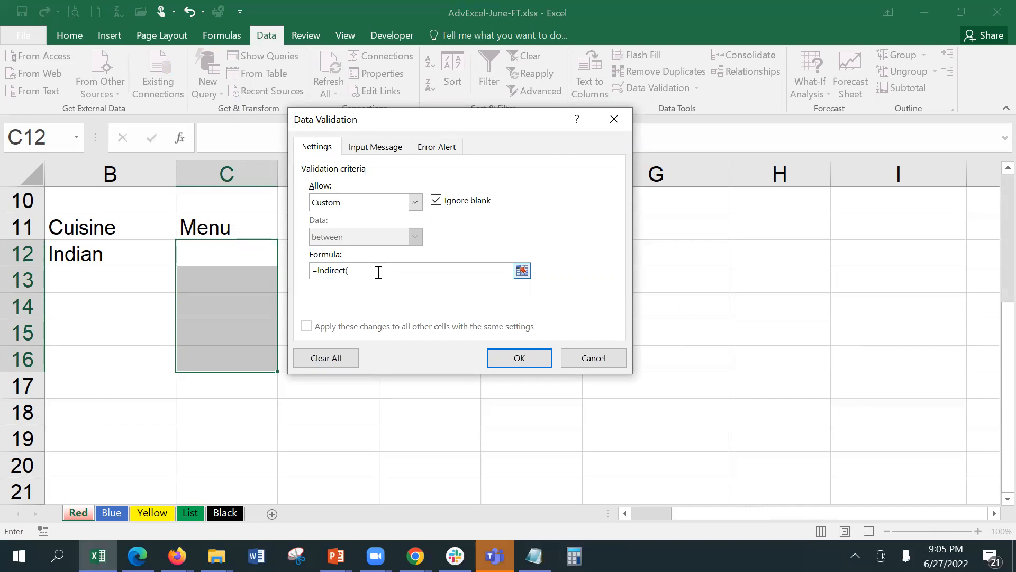
click(144, 253)
text())
key(Return)
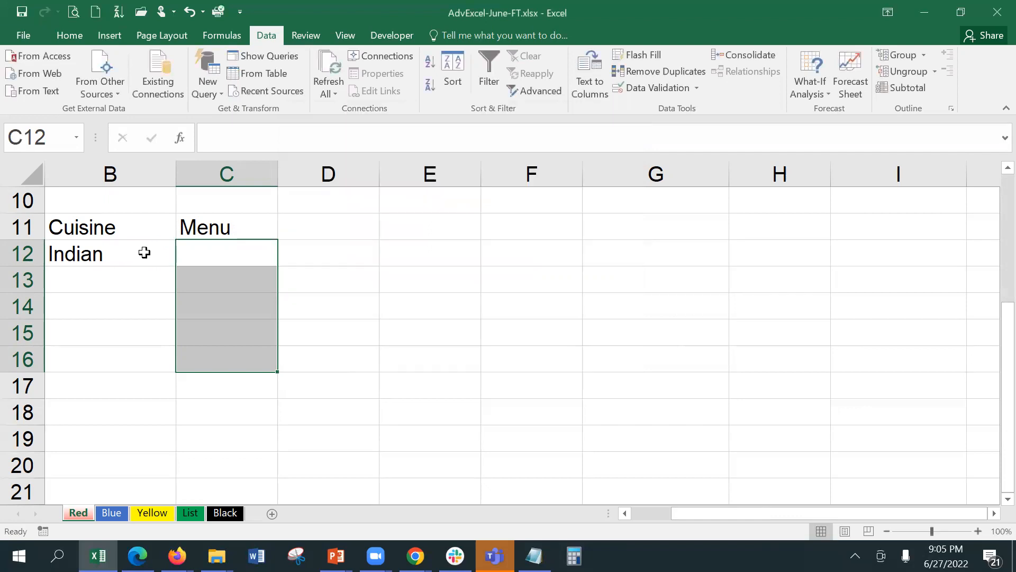
Choose Chinese in B12's cuisine dropdown and select C12 to test it.
click(144, 253)
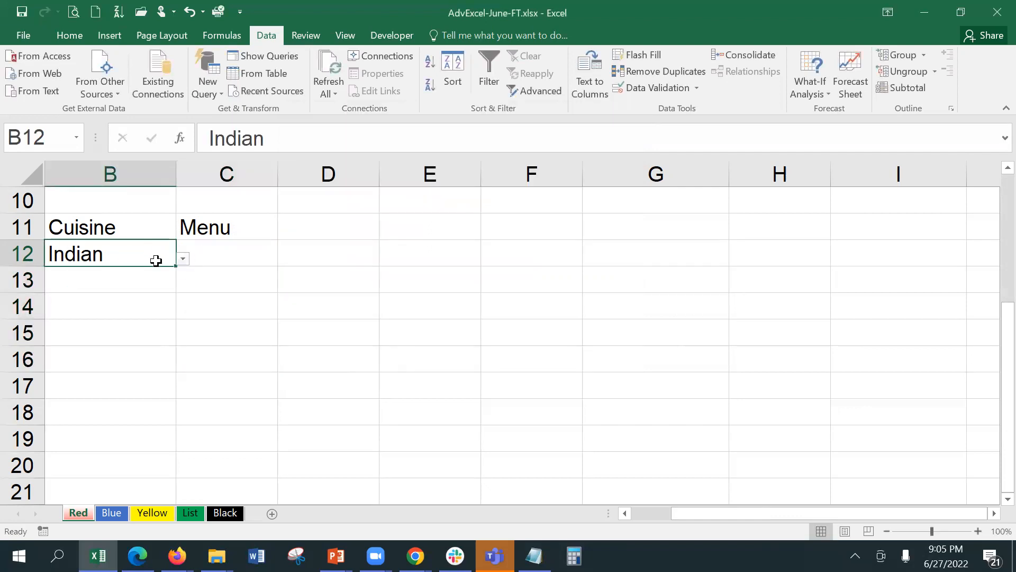
click(182, 258)
click(142, 269)
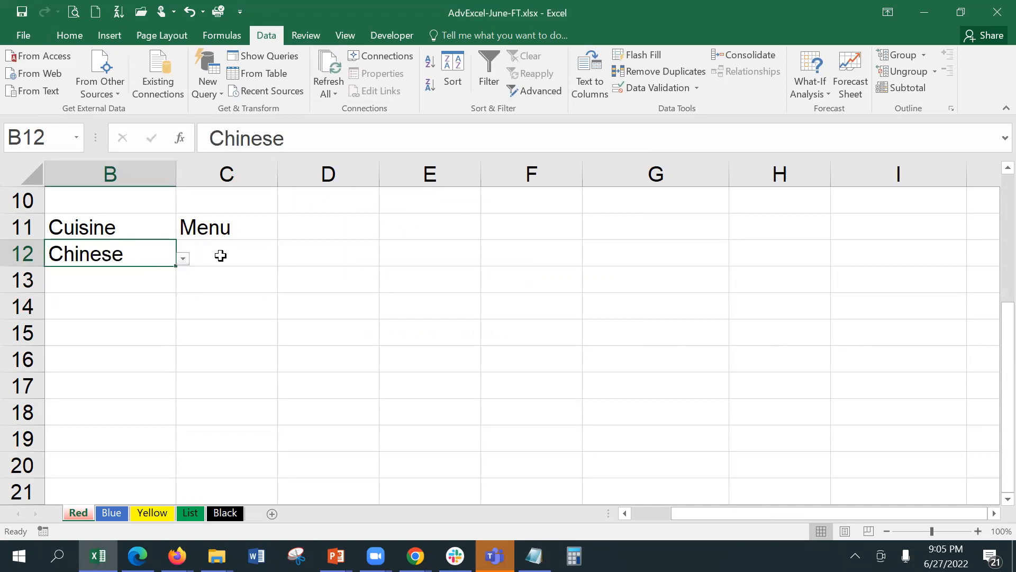
click(221, 255)
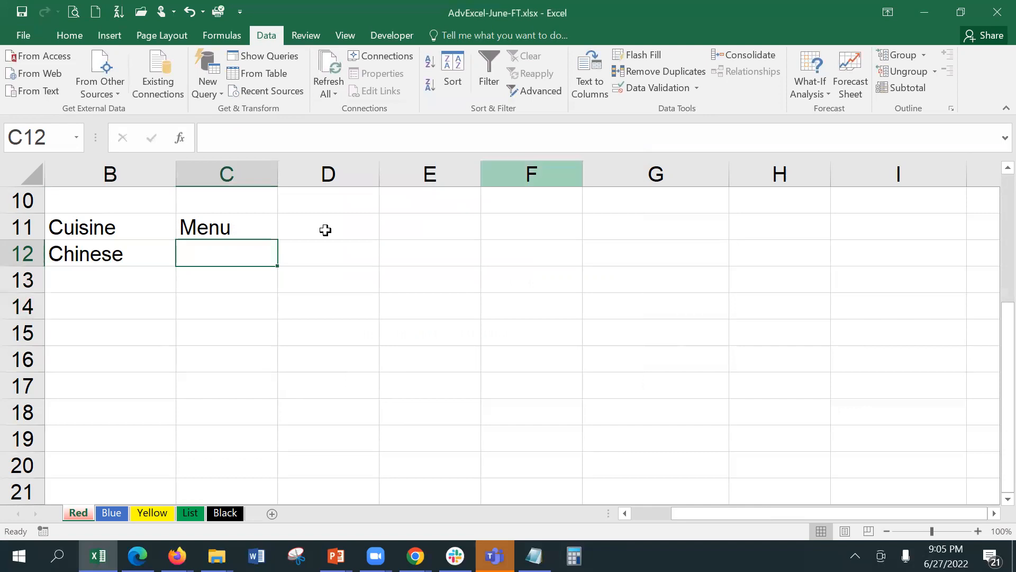
Remove the leading equals sign from C12's validation formula, then select C12:C16.
click(671, 88)
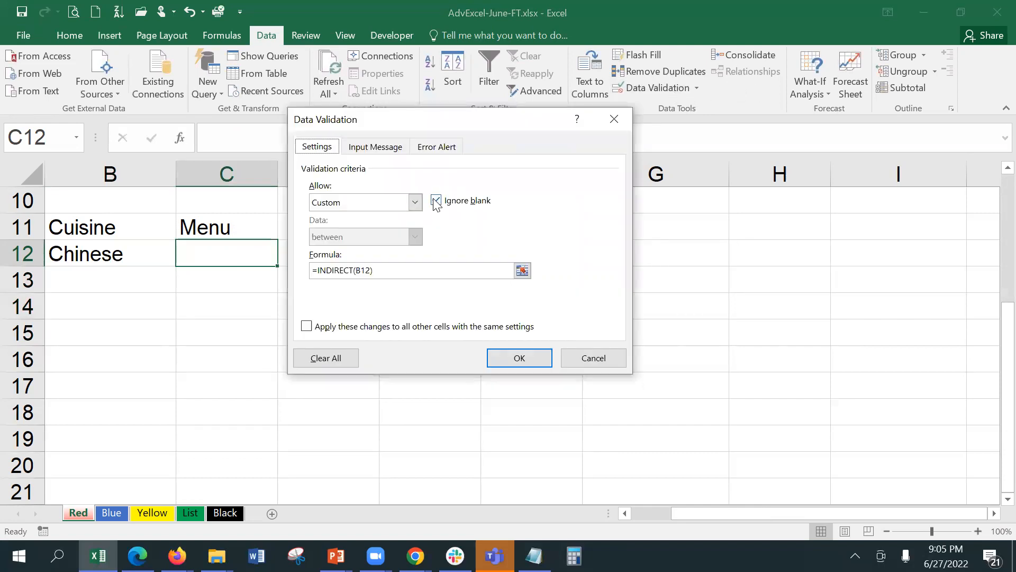
click(319, 272)
click(190, 513)
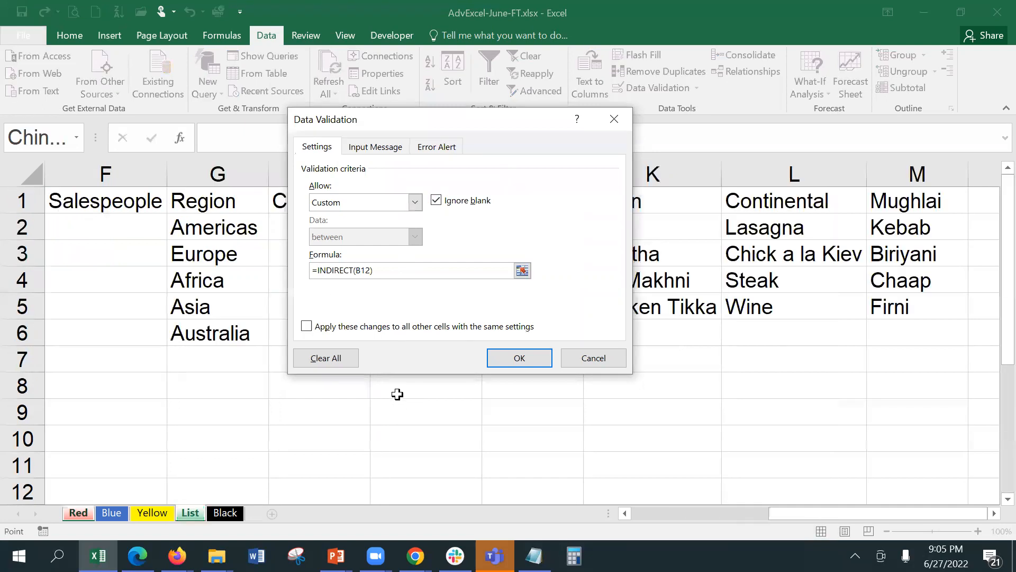
key(BackSpace)
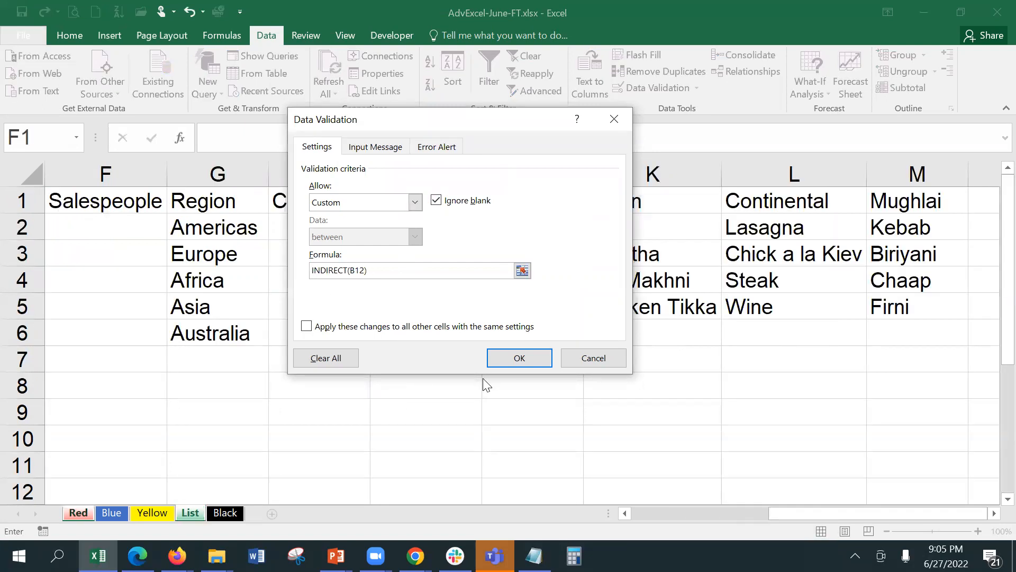
click(504, 352)
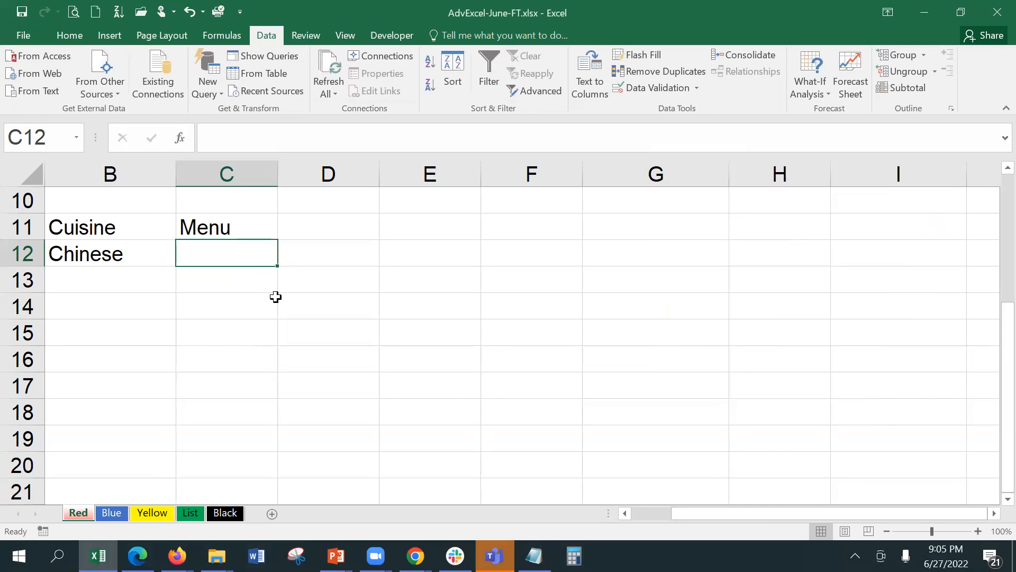
click(267, 281)
click(261, 258)
click(116, 268)
drag(239, 258, 244, 356)
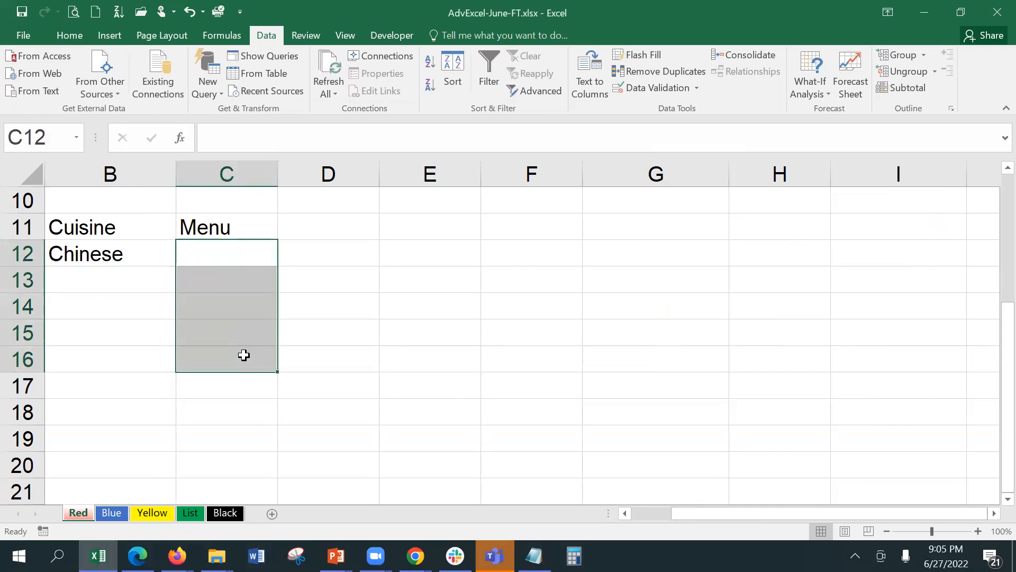
Erase the mixed validation on C12:C16 and set the validation type to Custom.
click(644, 87)
click(487, 325)
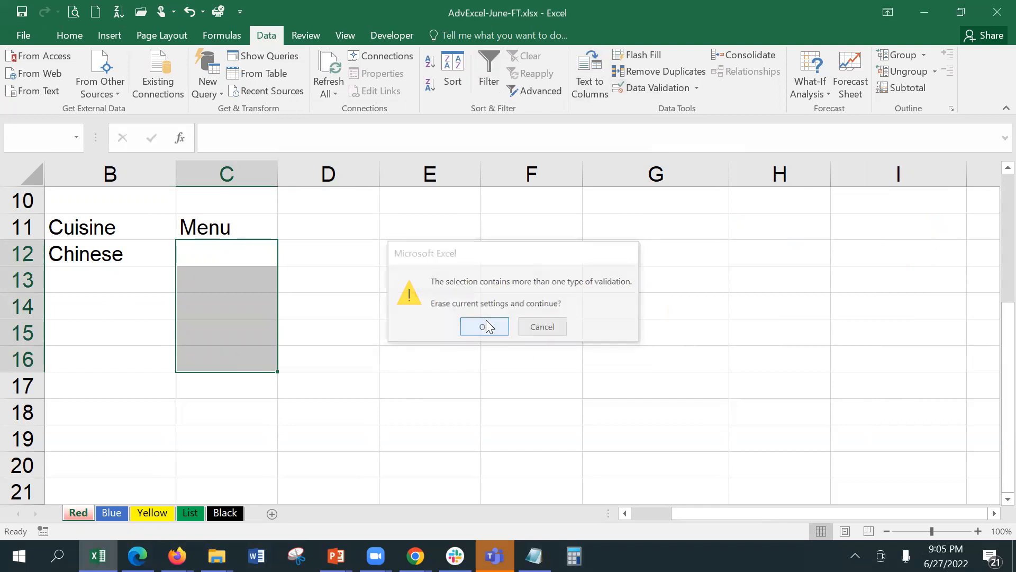
click(396, 202)
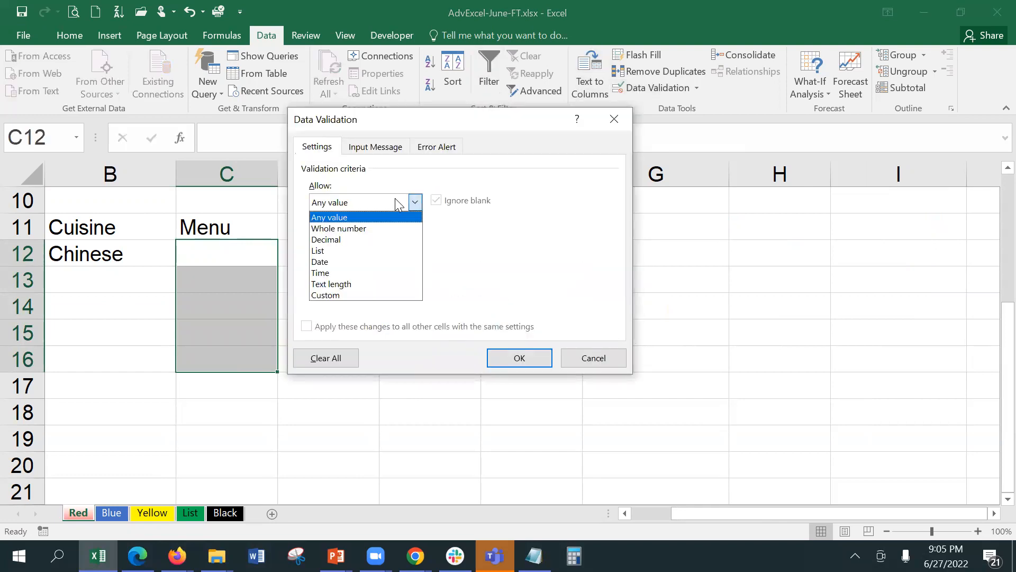
click(394, 284)
click(390, 235)
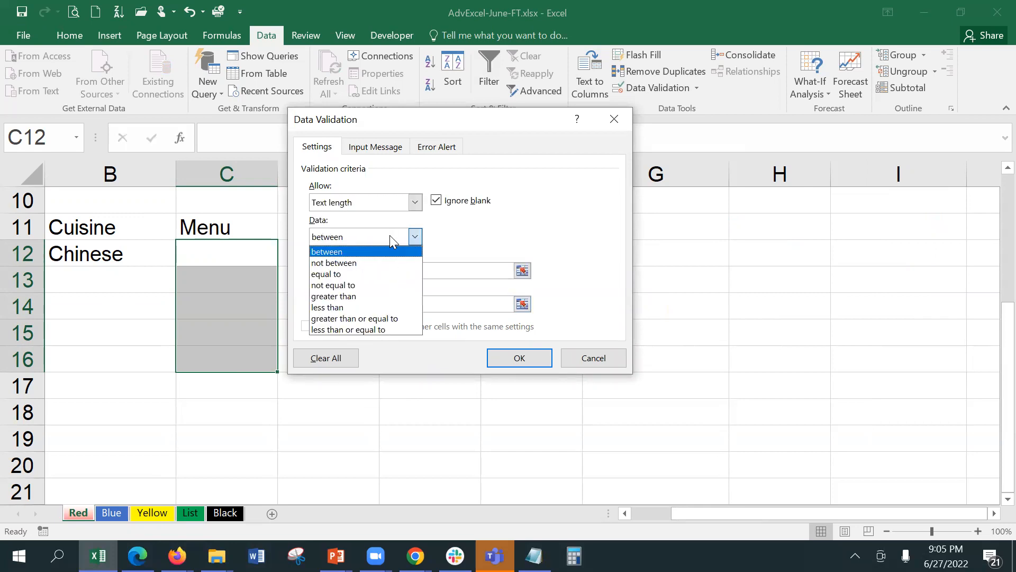
click(391, 201)
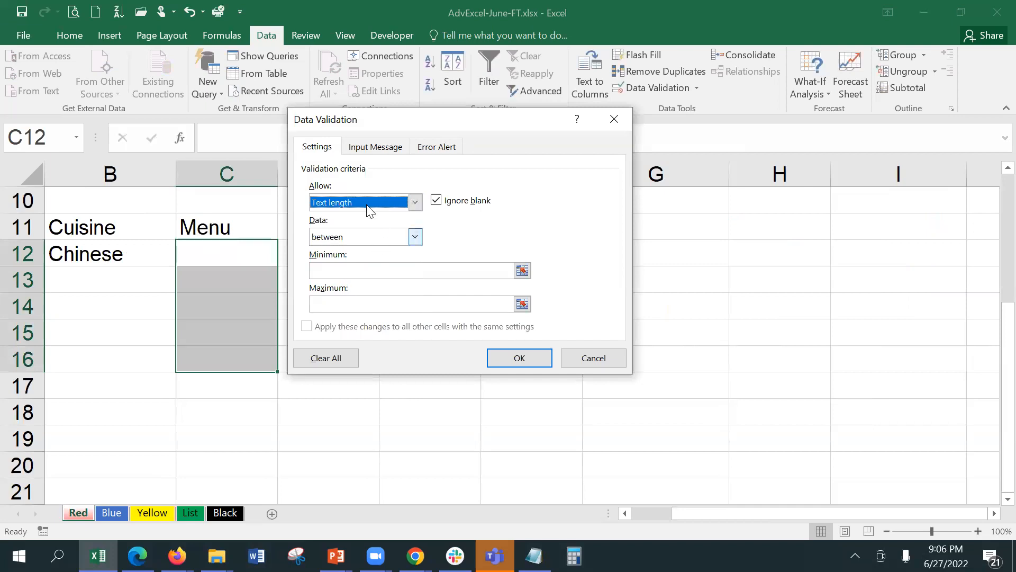
click(369, 205)
click(360, 294)
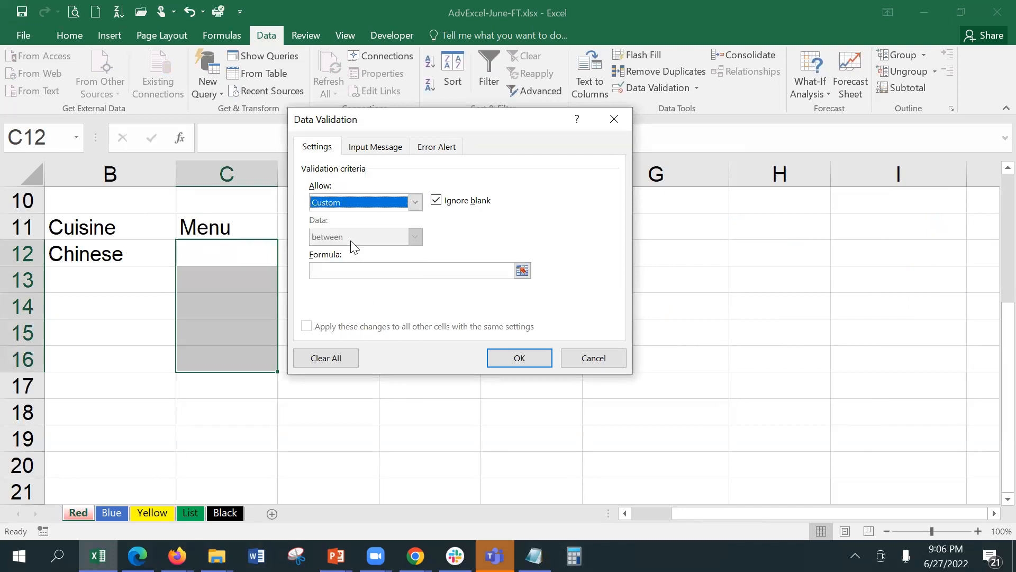
Enter the formula =Indirect(B12) and apply it to the Menu cells.
click(360, 272)
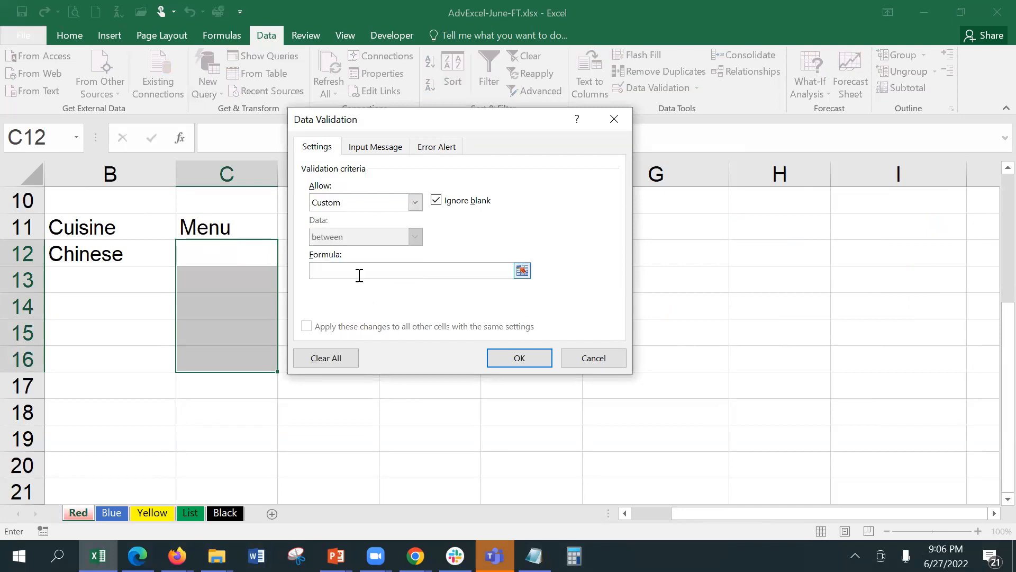
text(=Indirect)
click(141, 259)
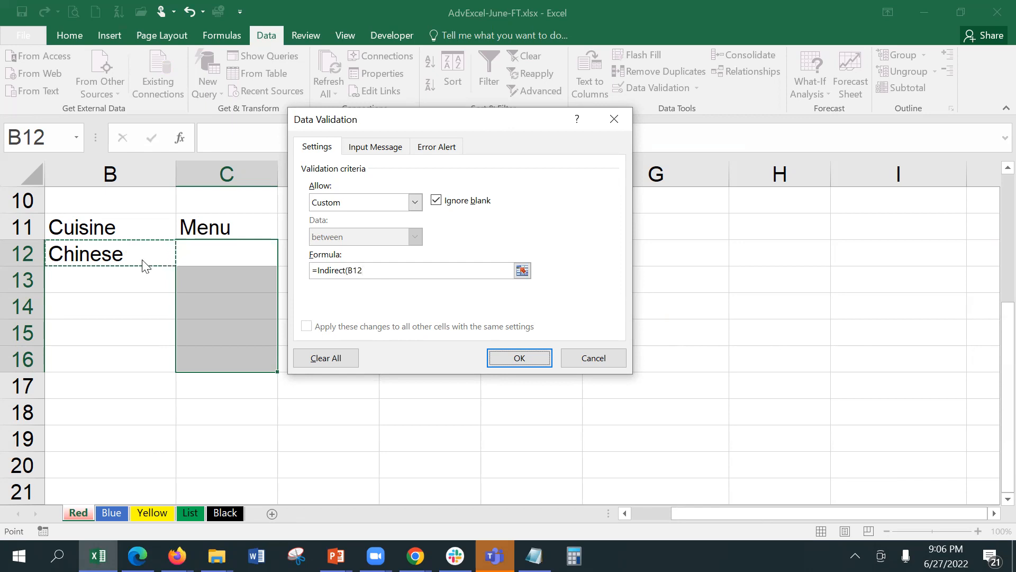
key(Return)
click(311, 256)
click(242, 254)
click(147, 251)
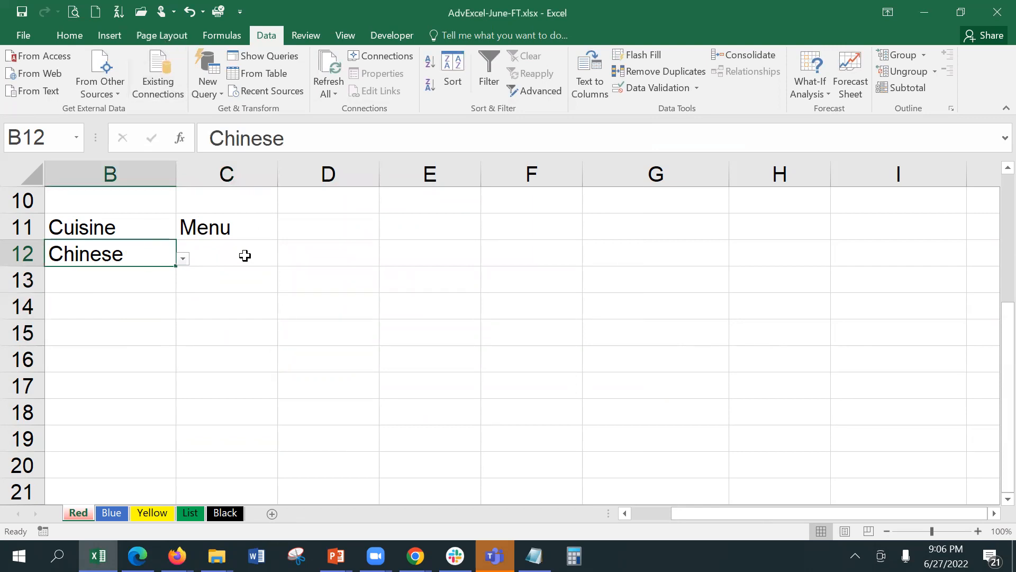
Review C12's =INDIRECT(B12) rule, close it unchanged, and widen the Name Box.
click(244, 257)
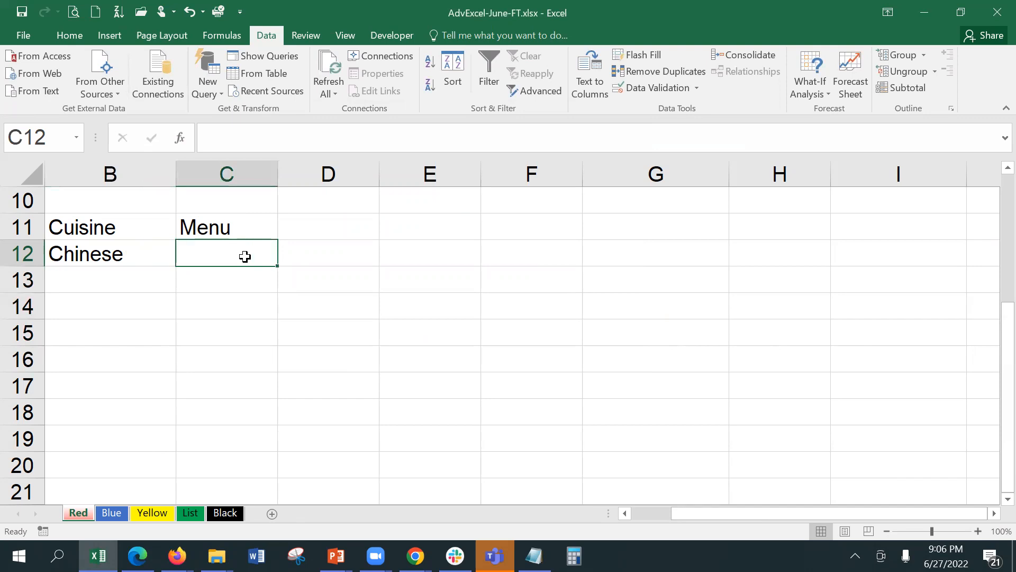
click(668, 85)
click(370, 270)
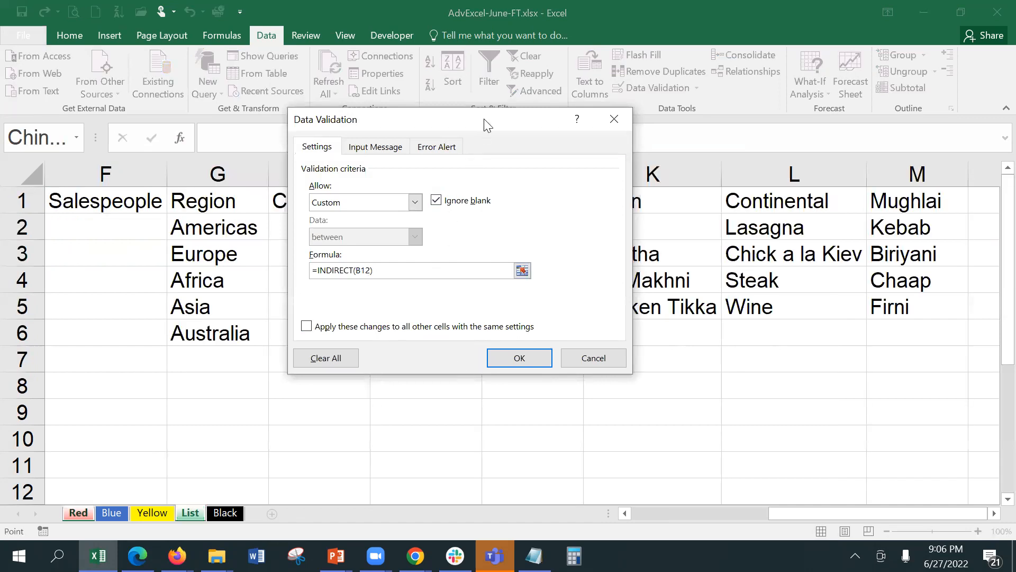
drag(472, 122, 471, 125)
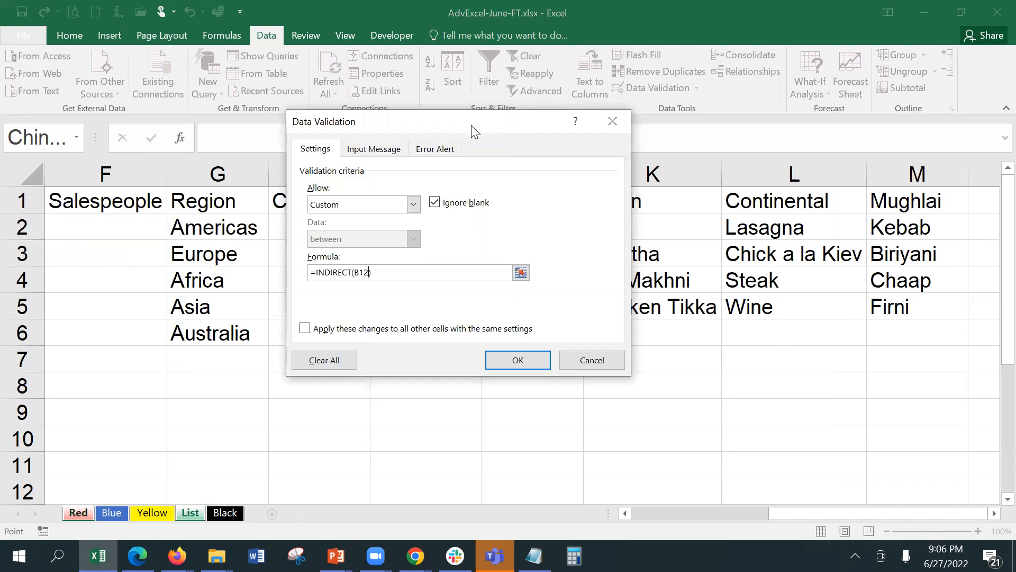
drag(236, 114, 236, 116)
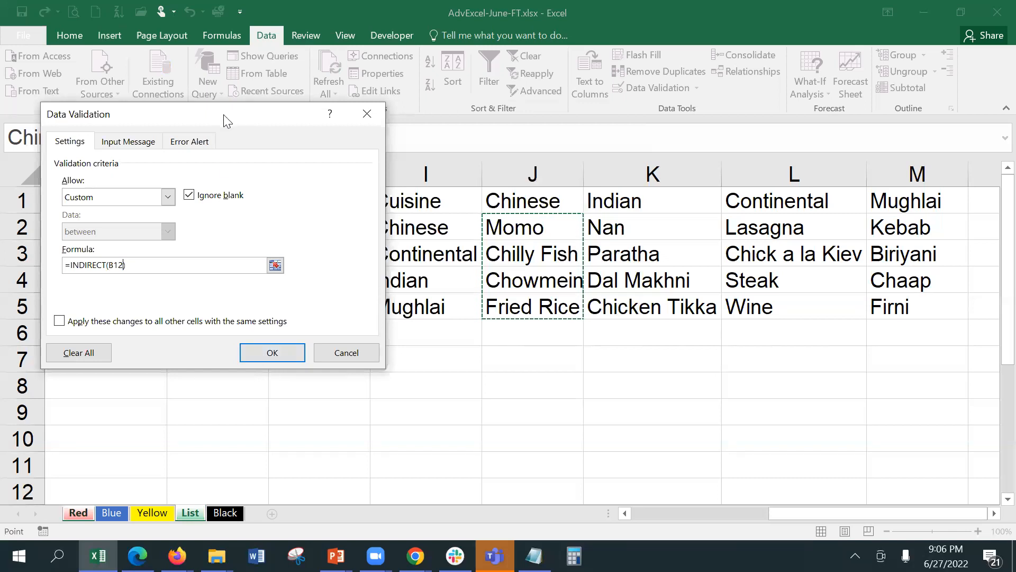
drag(228, 120, 296, 238)
click(349, 472)
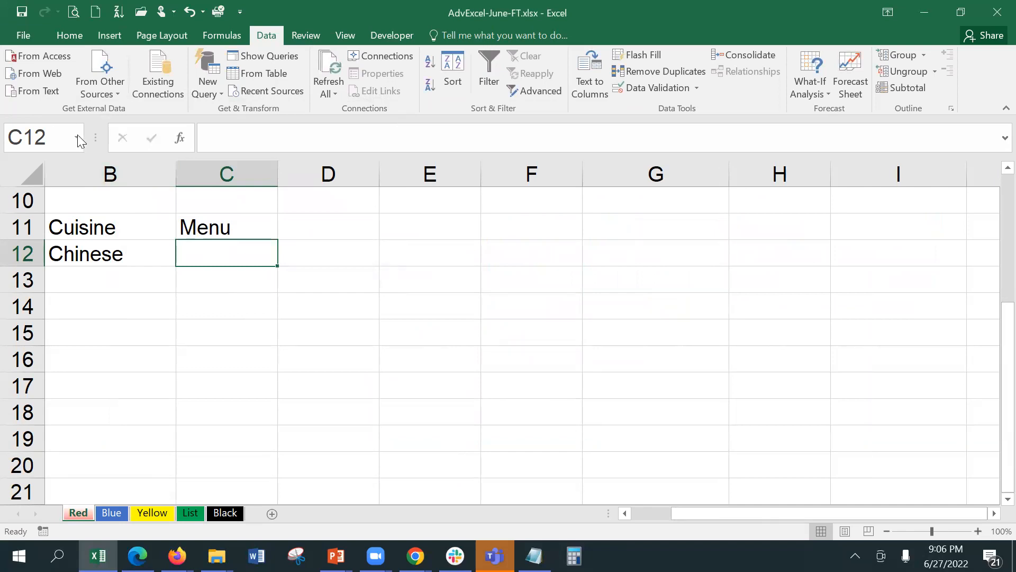
drag(87, 133, 152, 133)
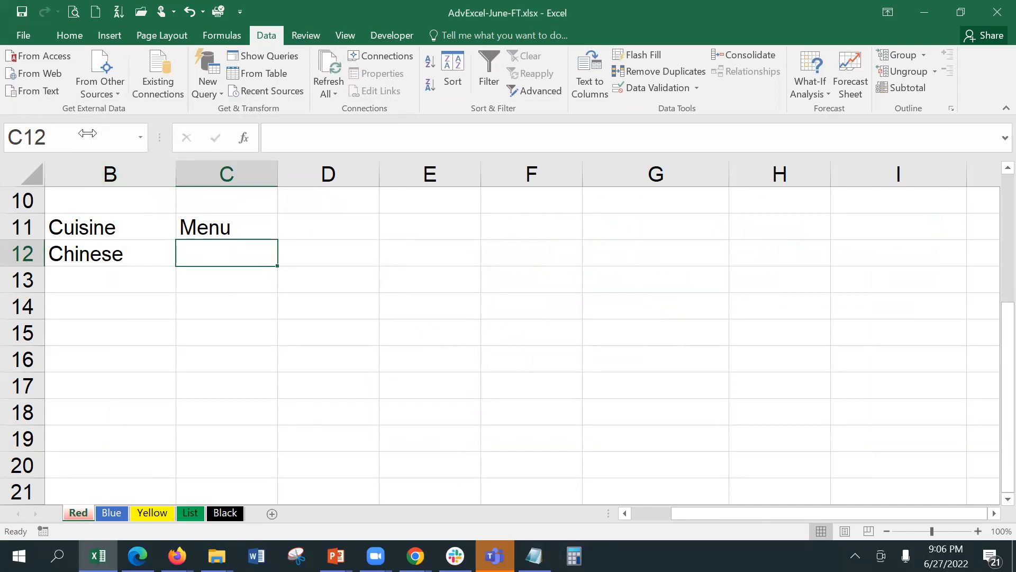
click(188, 511)
drag(412, 231, 410, 293)
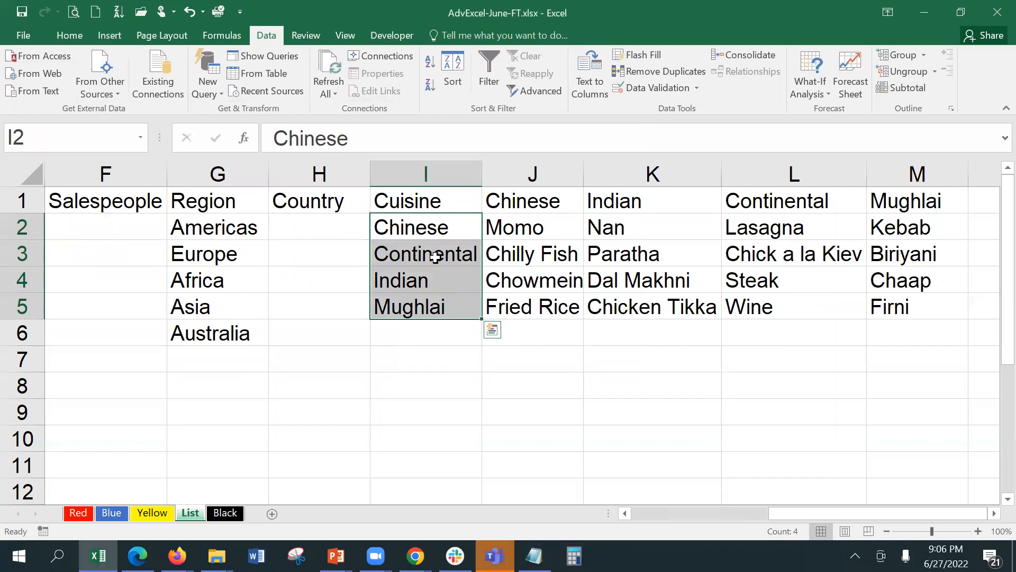
drag(508, 227, 512, 300)
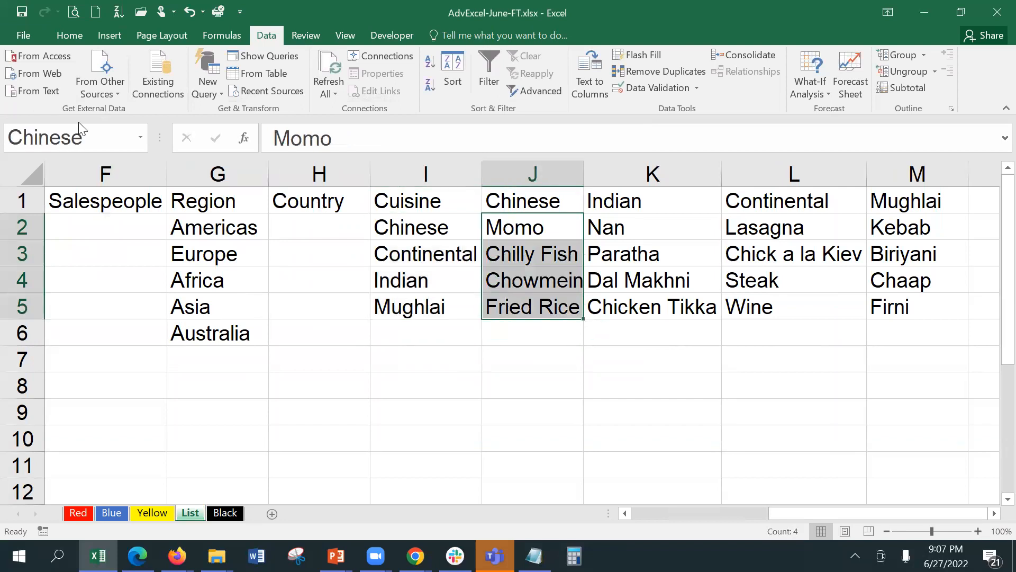
drag(649, 233, 644, 292)
drag(770, 227, 769, 313)
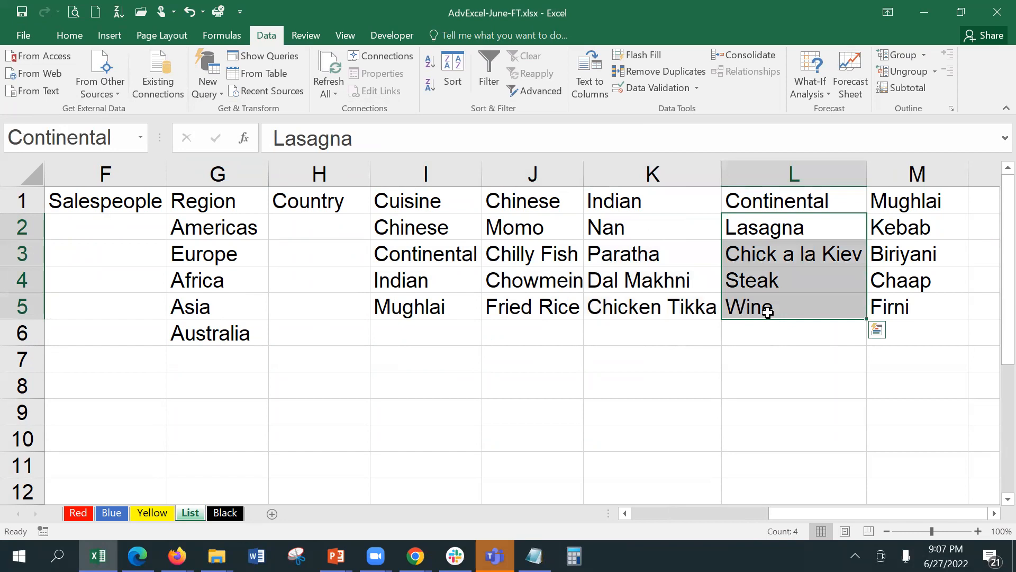
drag(902, 226, 906, 309)
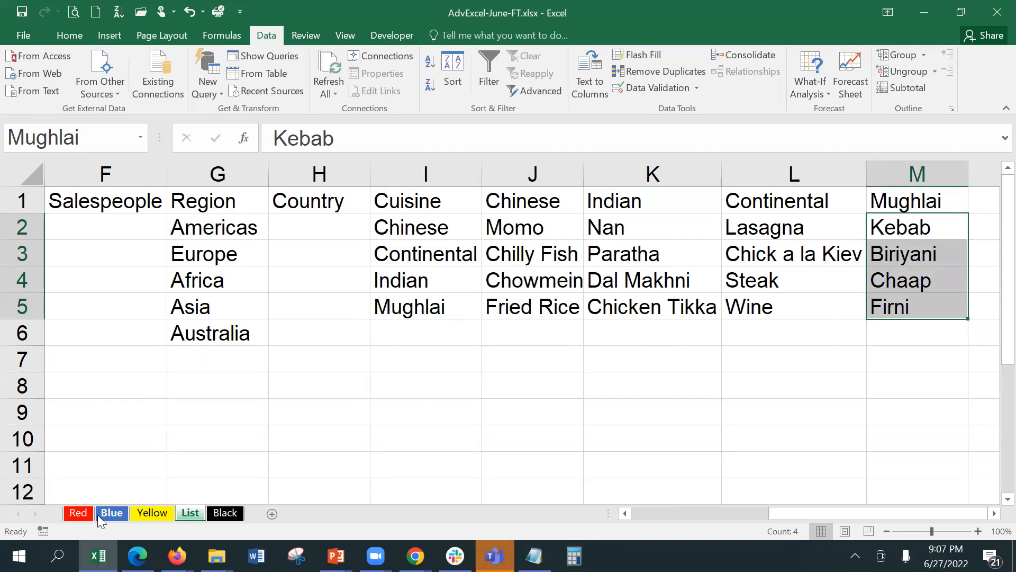
click(79, 514)
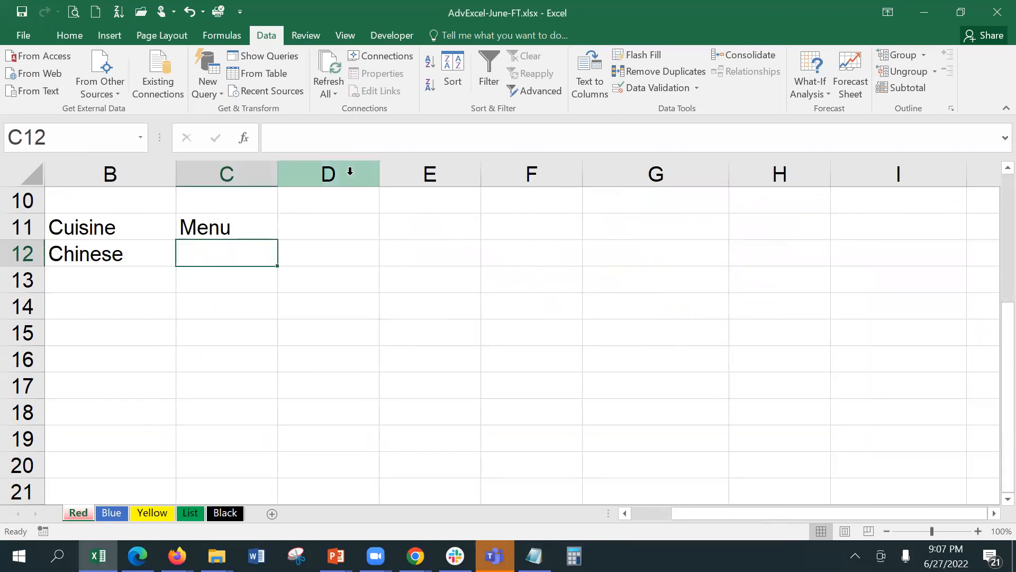
Retype the equals sign in C12's Custom validation formula =INDIRECT(B12) and confirm it.
click(644, 86)
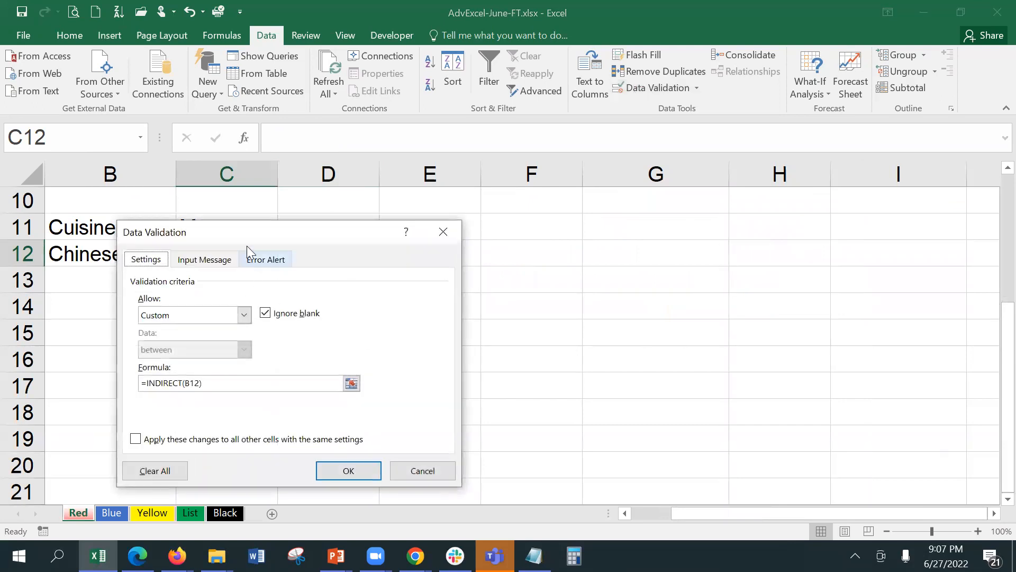
drag(259, 238, 528, 236)
click(414, 382)
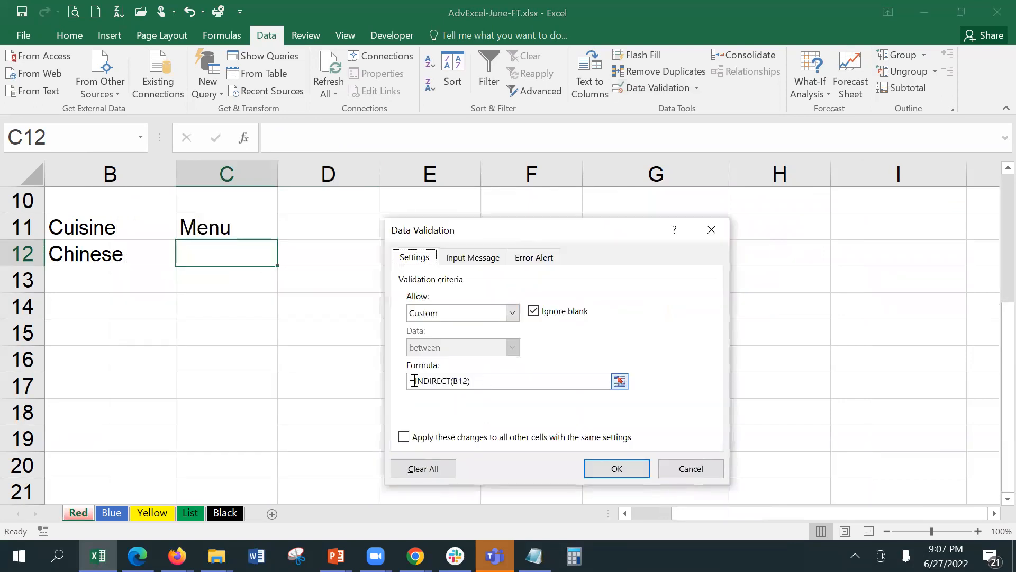
key(BackSpace)
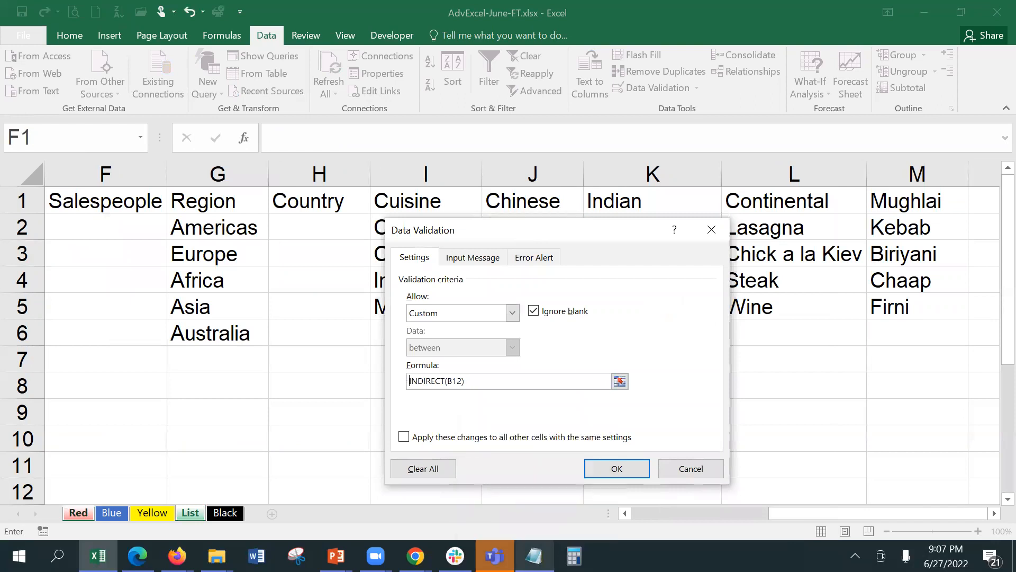
drag(570, 235, 307, 192)
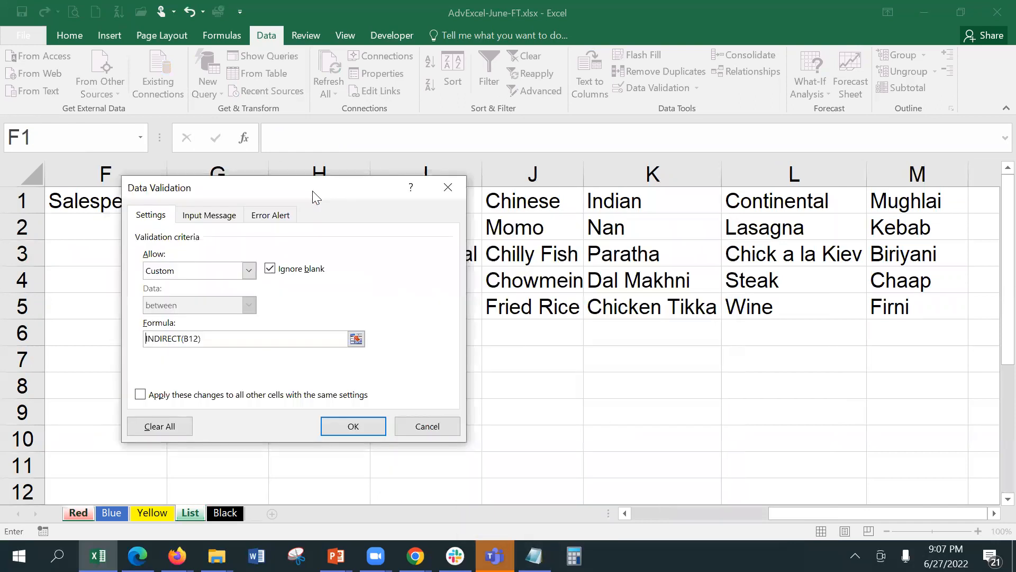
text(=)
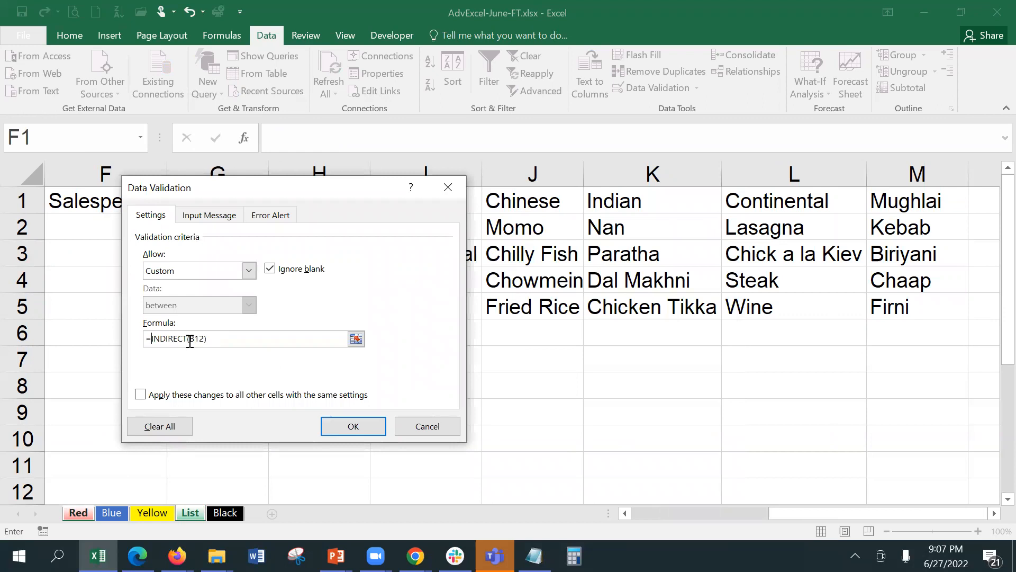
click(347, 424)
Test B12's Cuisine dropdown by choosing Indian, then Continental.
click(288, 254)
click(240, 251)
click(79, 256)
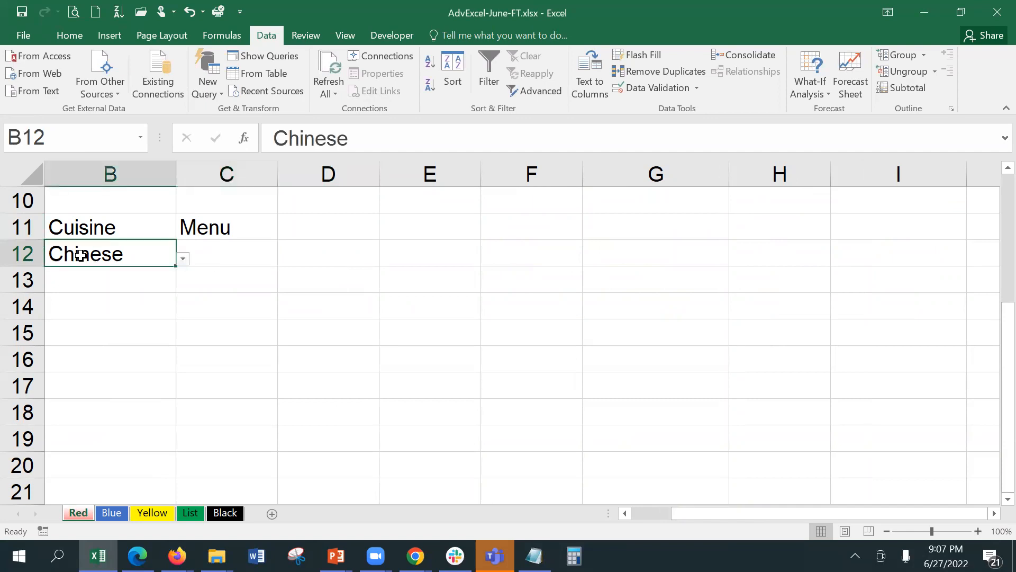
click(183, 258)
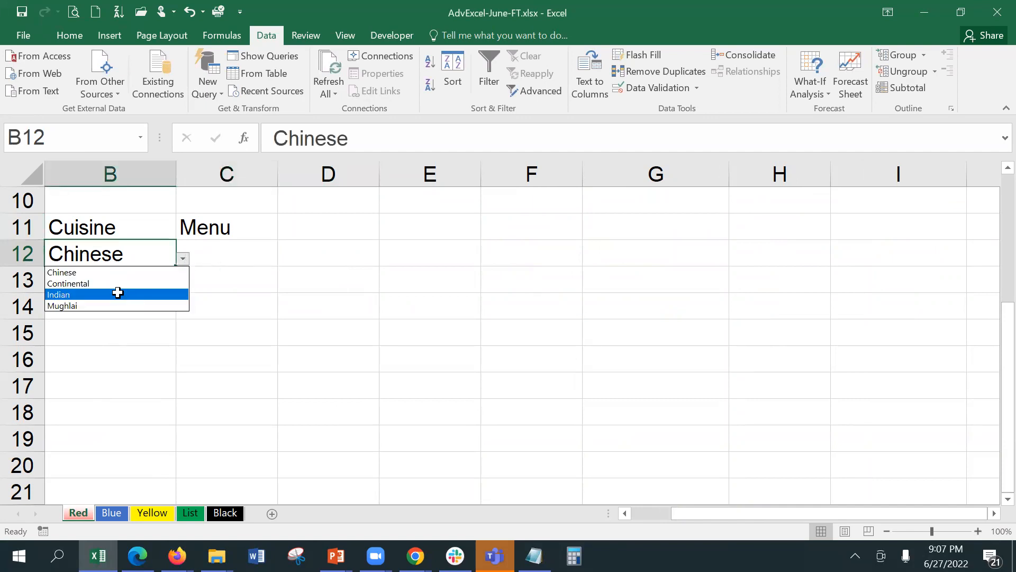
click(117, 292)
click(218, 256)
click(282, 257)
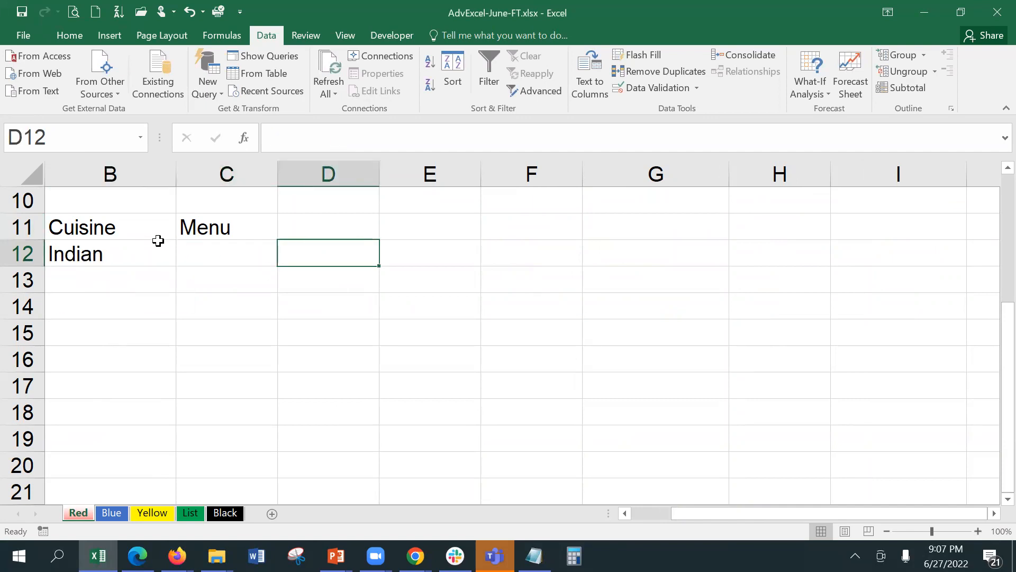
click(105, 252)
click(182, 259)
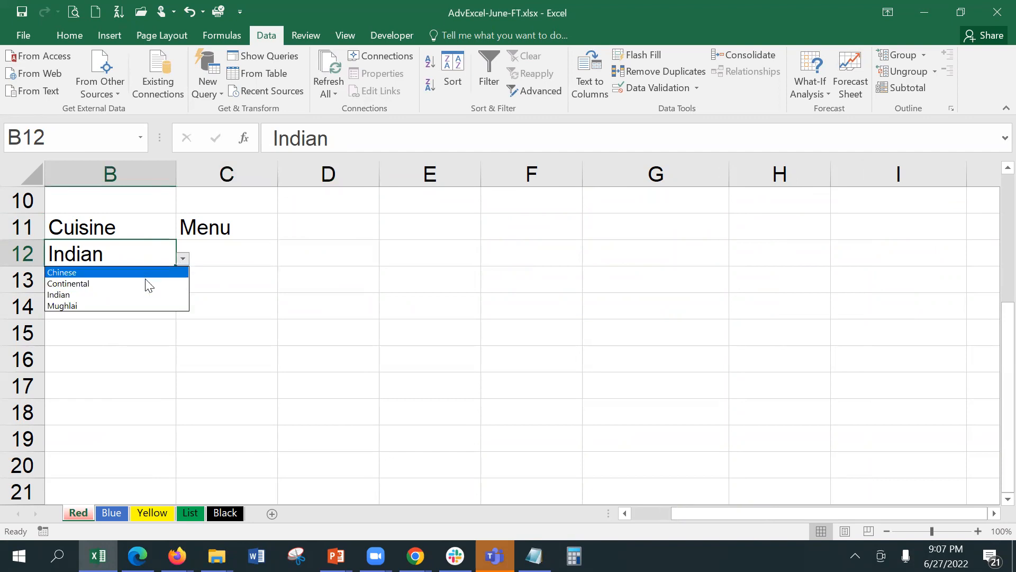
click(148, 284)
Switch B12 to Mughlai, then back to Continental, and reopen C12's validation settings.
click(214, 257)
click(145, 247)
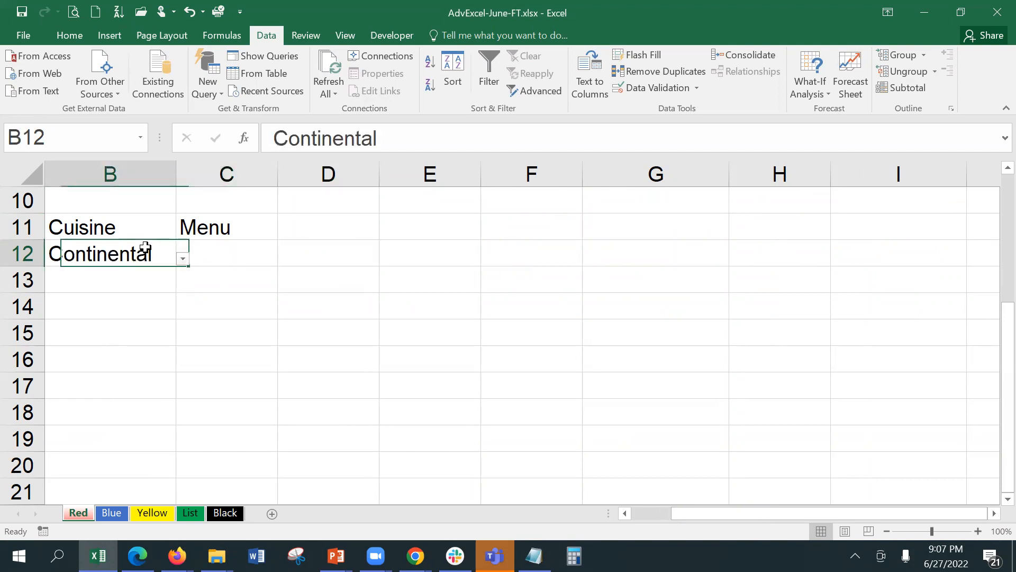
click(182, 259)
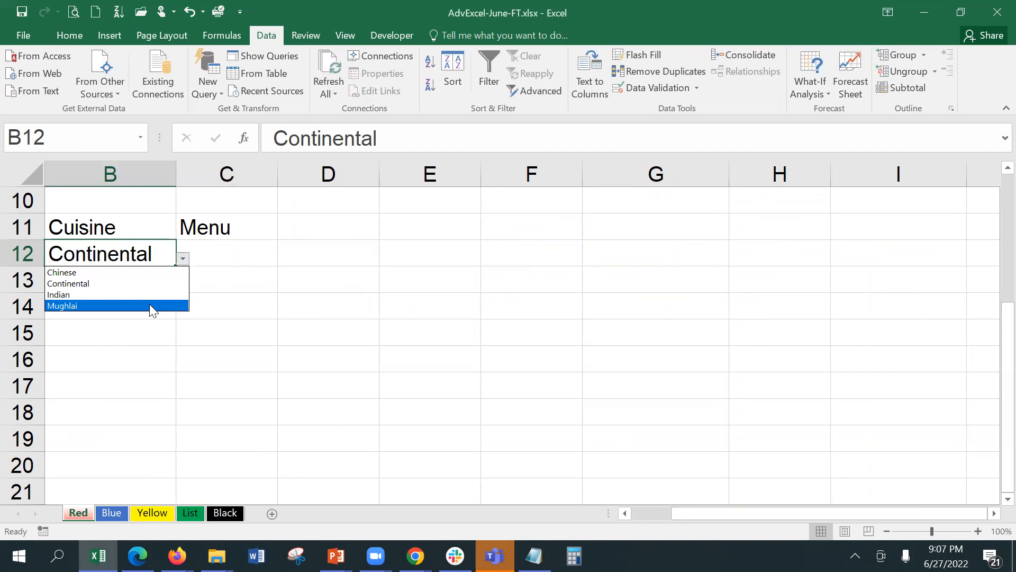
click(151, 306)
click(245, 255)
click(161, 251)
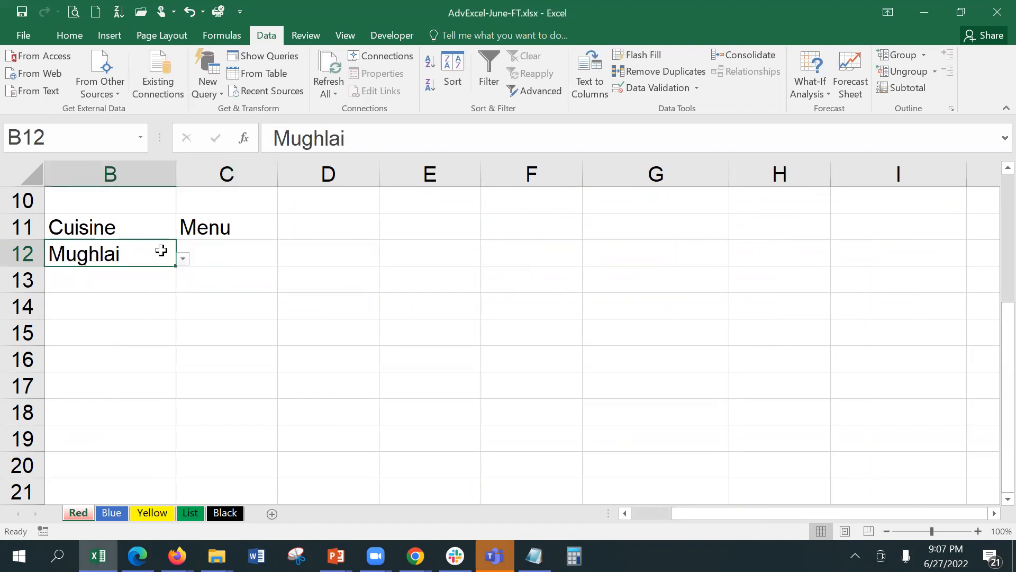
click(183, 259)
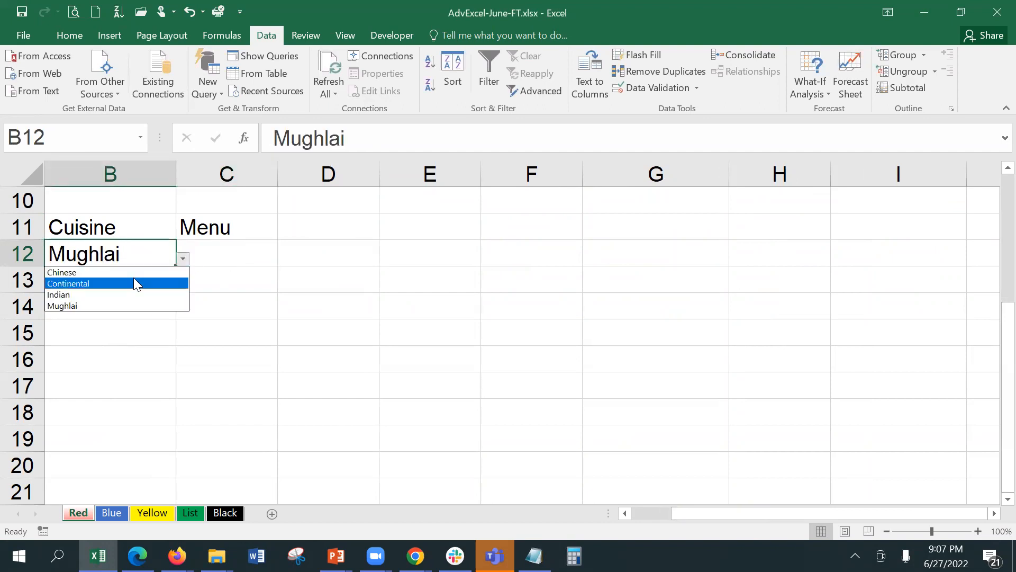
click(134, 283)
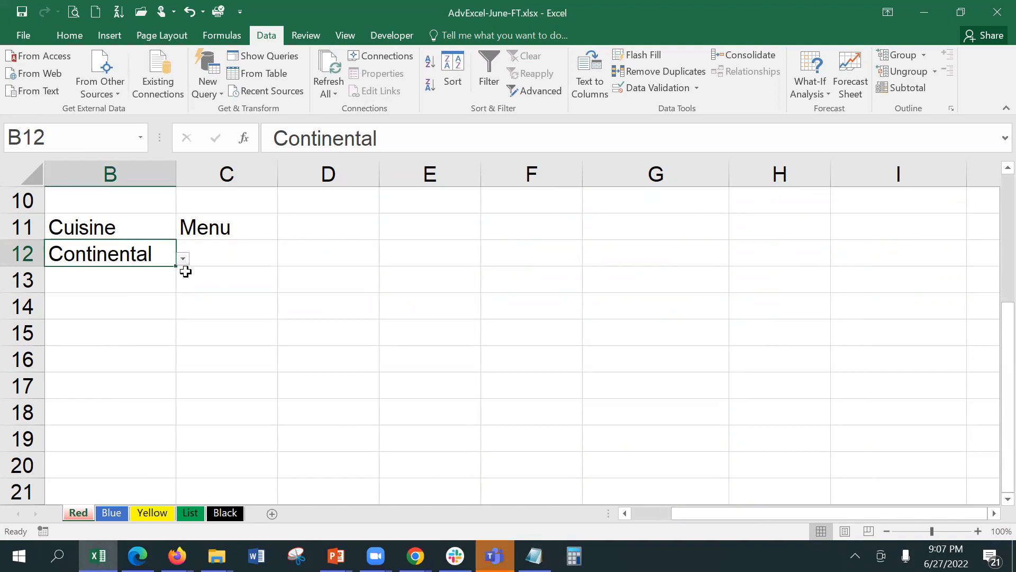
click(224, 256)
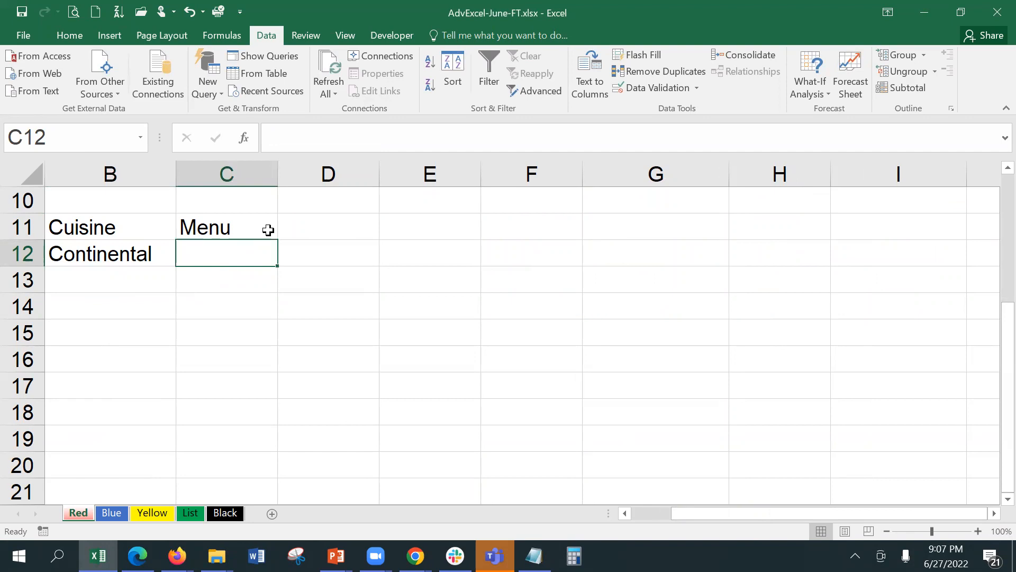
click(634, 89)
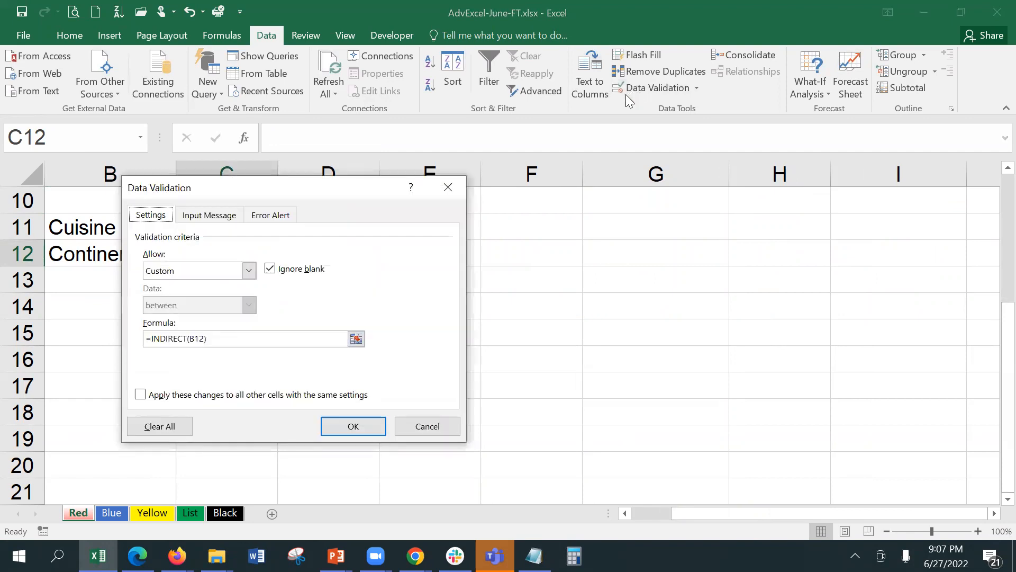
Change C12's validation from Custom to List, keeping =INDIRECT(B12) as the source.
click(150, 336)
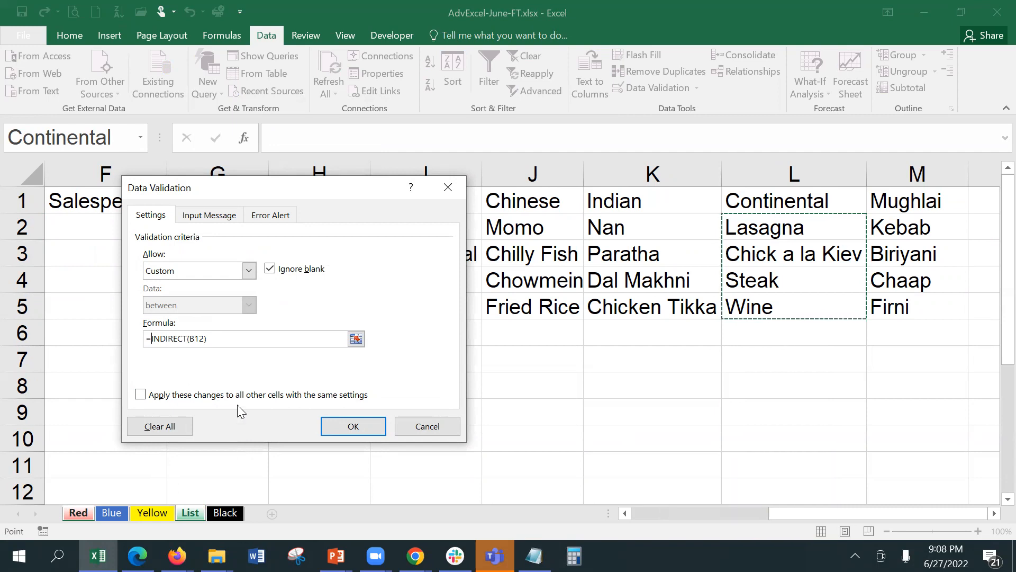
click(230, 272)
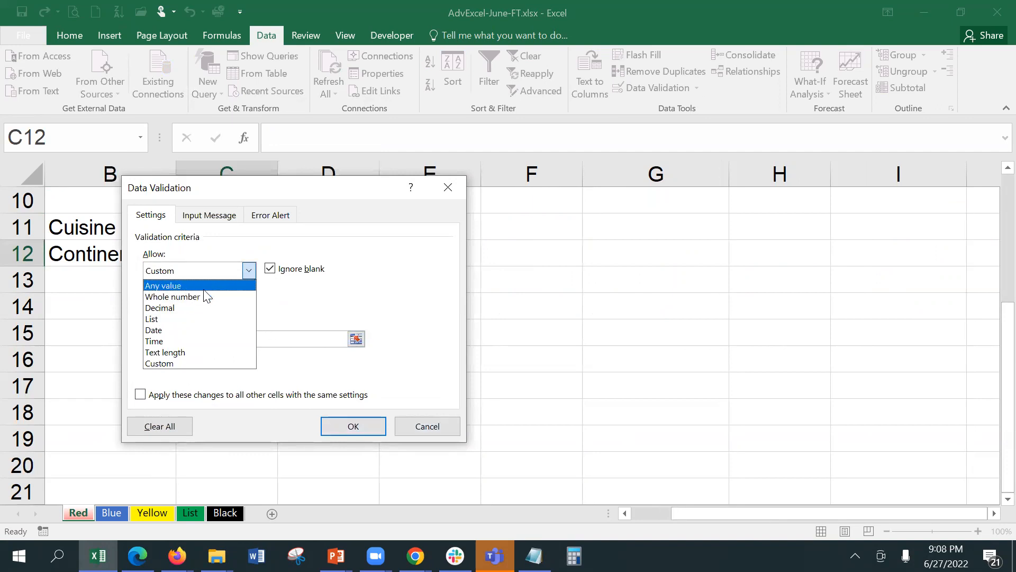
click(216, 319)
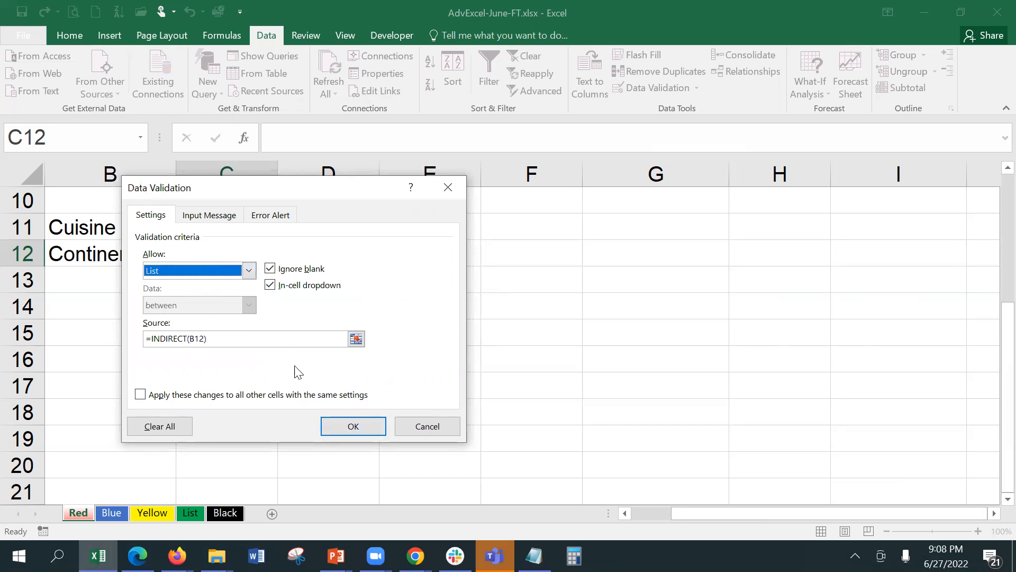
click(362, 423)
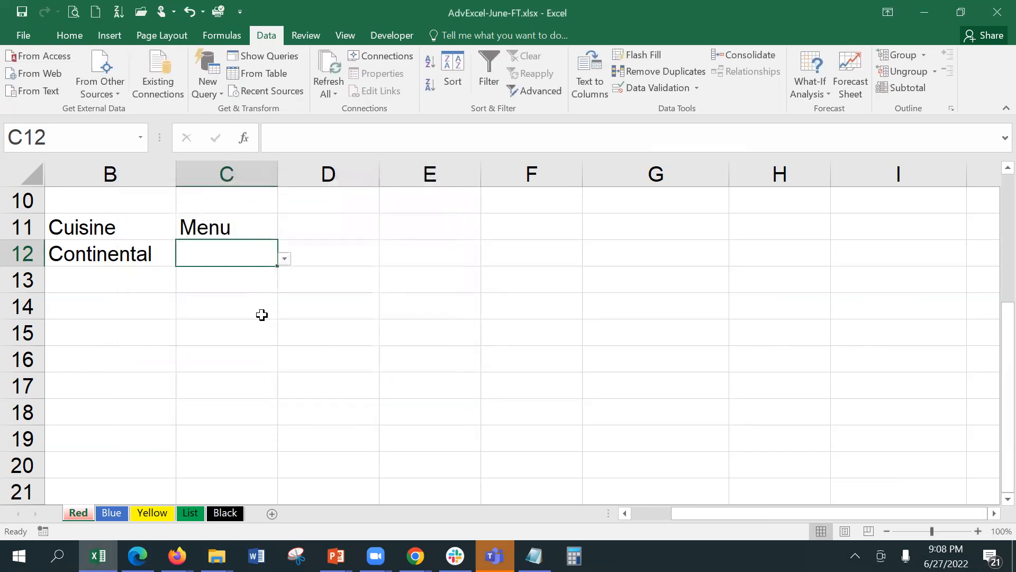
Check C12's Menu dropdown, then set B12 to Chinese and view its dishes.
click(259, 306)
click(244, 254)
click(285, 259)
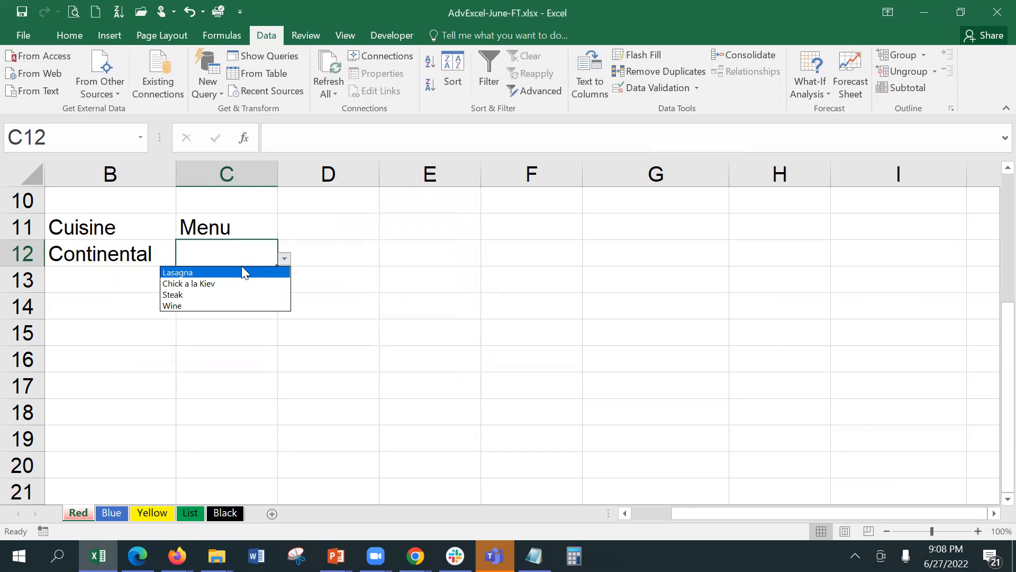
click(94, 304)
click(106, 251)
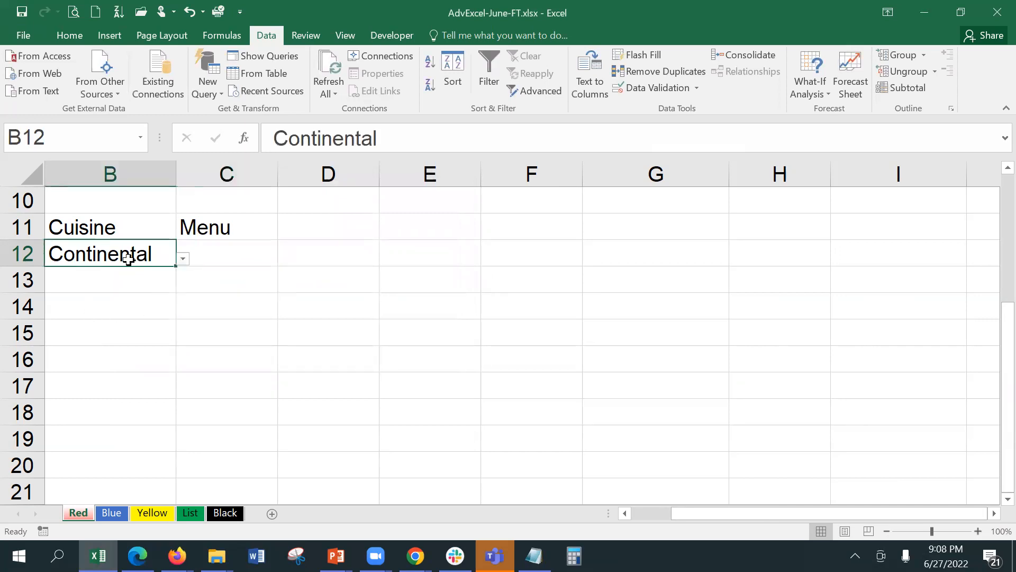
click(183, 259)
click(158, 273)
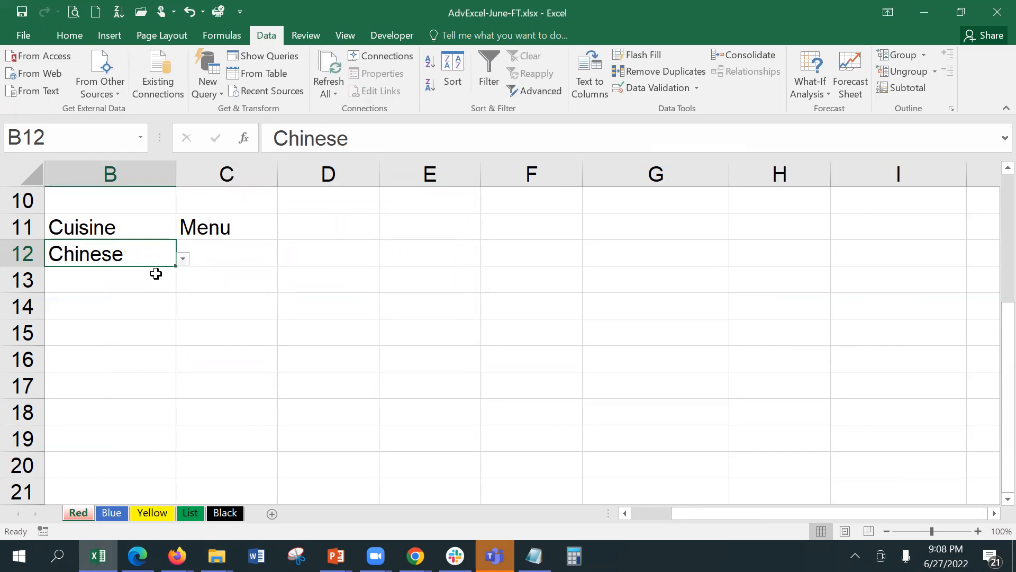
click(259, 251)
click(283, 260)
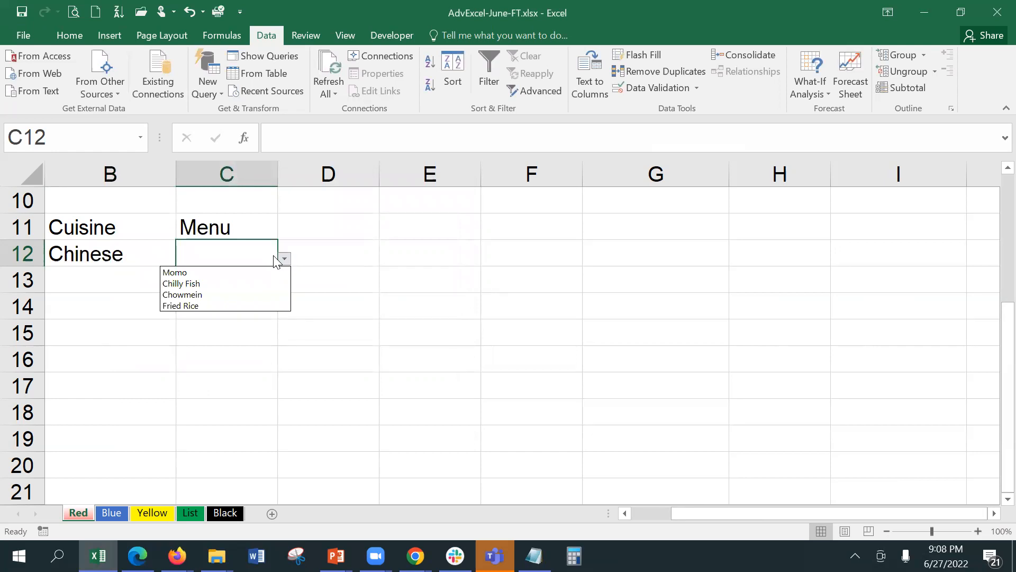
click(75, 252)
Set B12 to Indian, then Continental, viewing C12's matching Menu dishes each time.
click(111, 263)
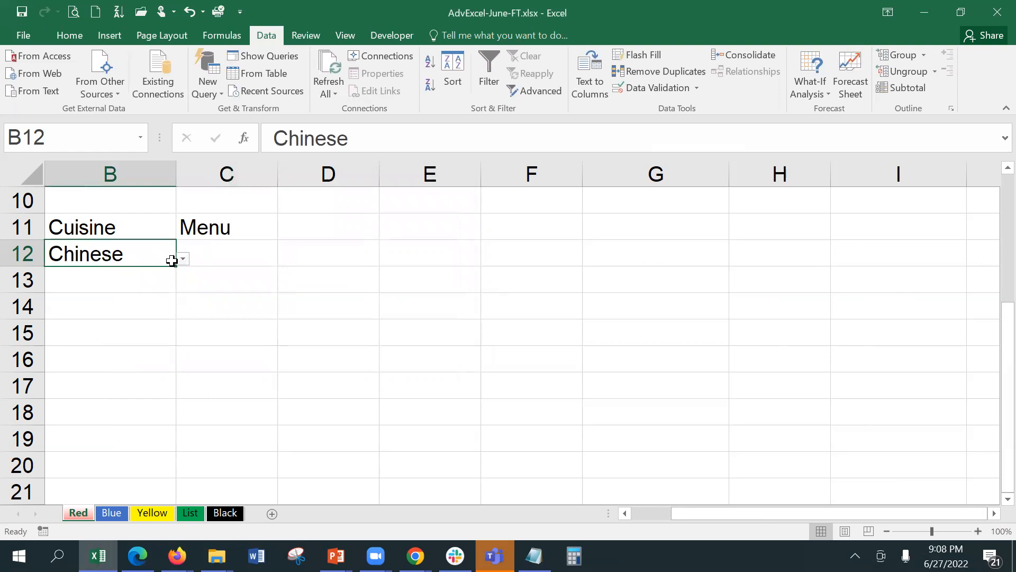
click(183, 258)
click(149, 293)
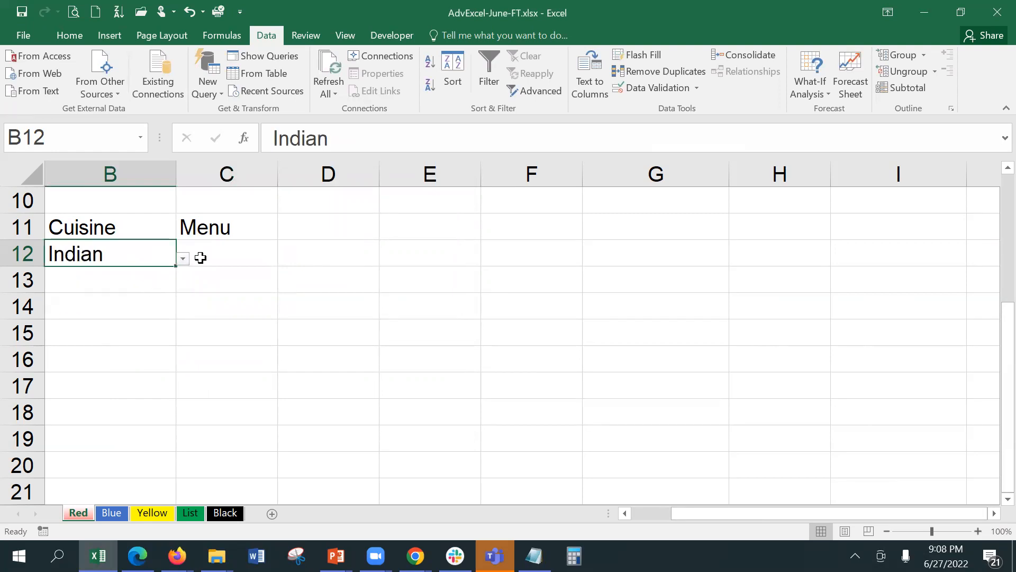
click(220, 255)
click(285, 259)
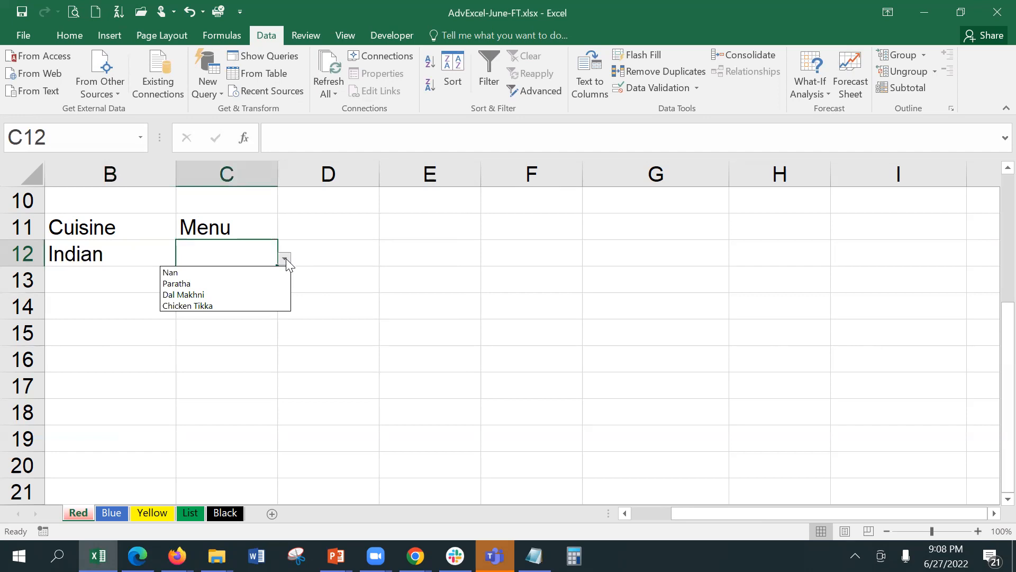
click(157, 252)
click(161, 254)
click(182, 260)
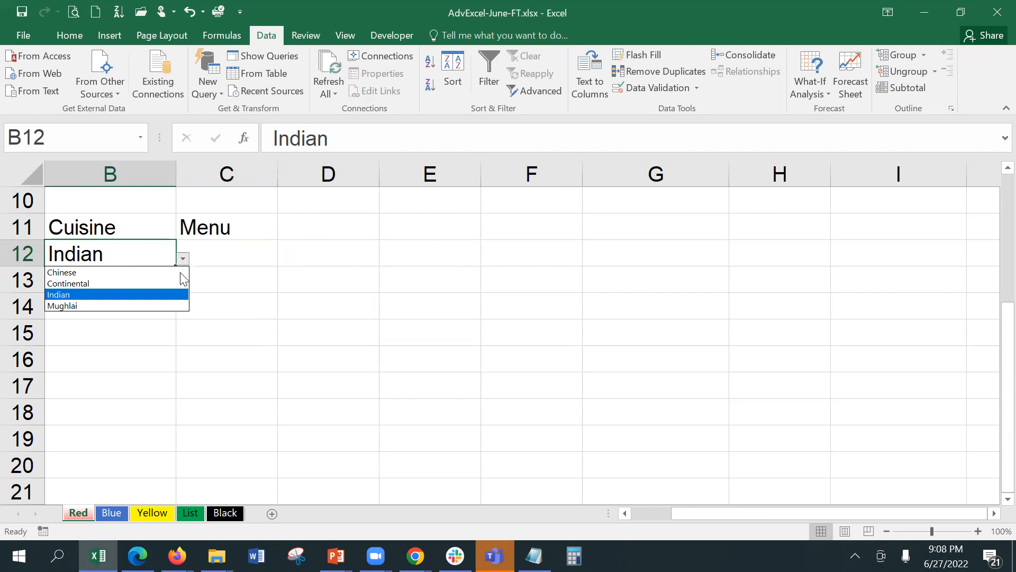
click(151, 283)
click(220, 256)
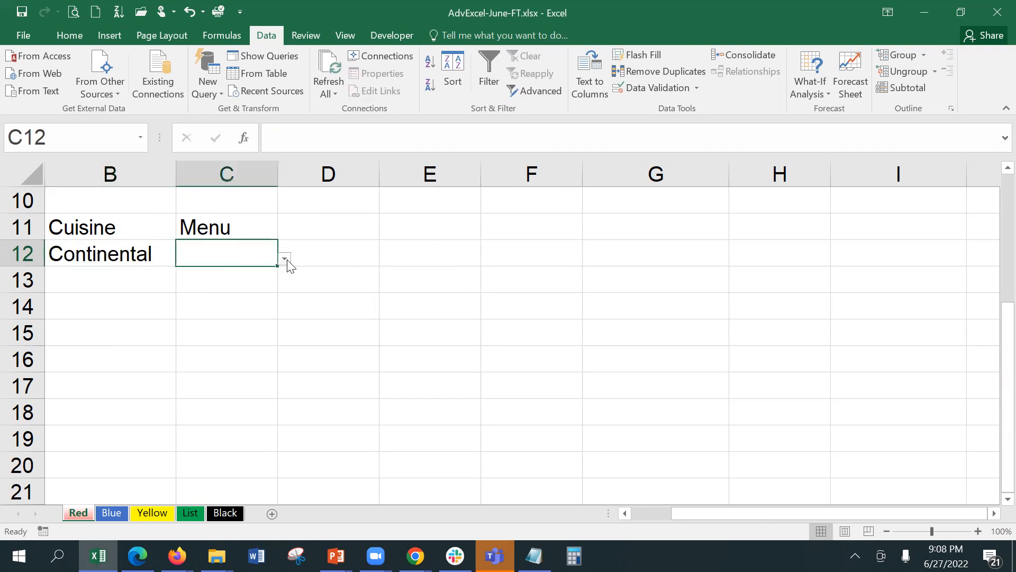
click(285, 259)
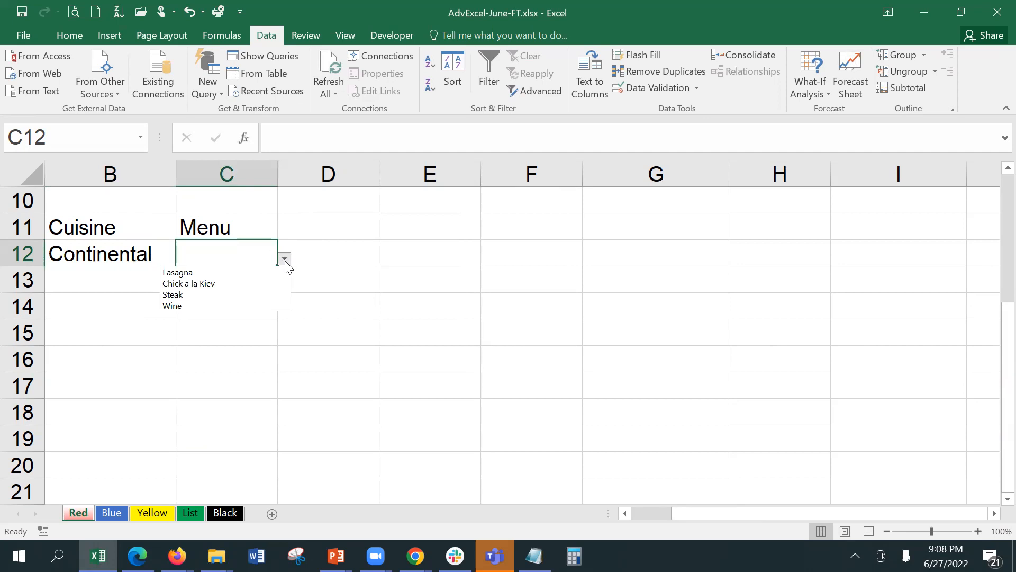
click(109, 254)
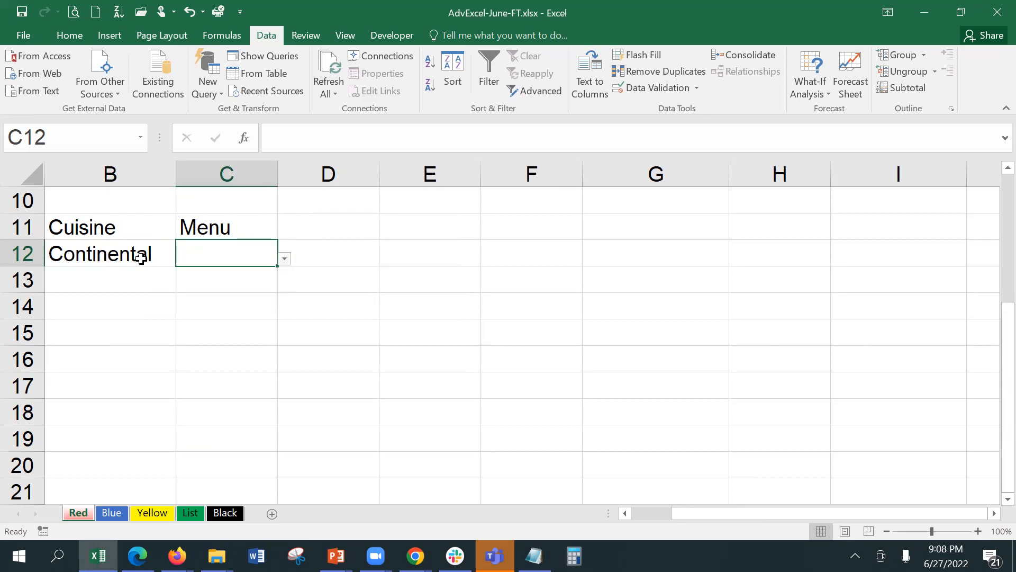
Set B12 to Mughlai and confirm C12 offers Kebab, Biriyani, Chaap and Firni.
click(142, 256)
click(183, 259)
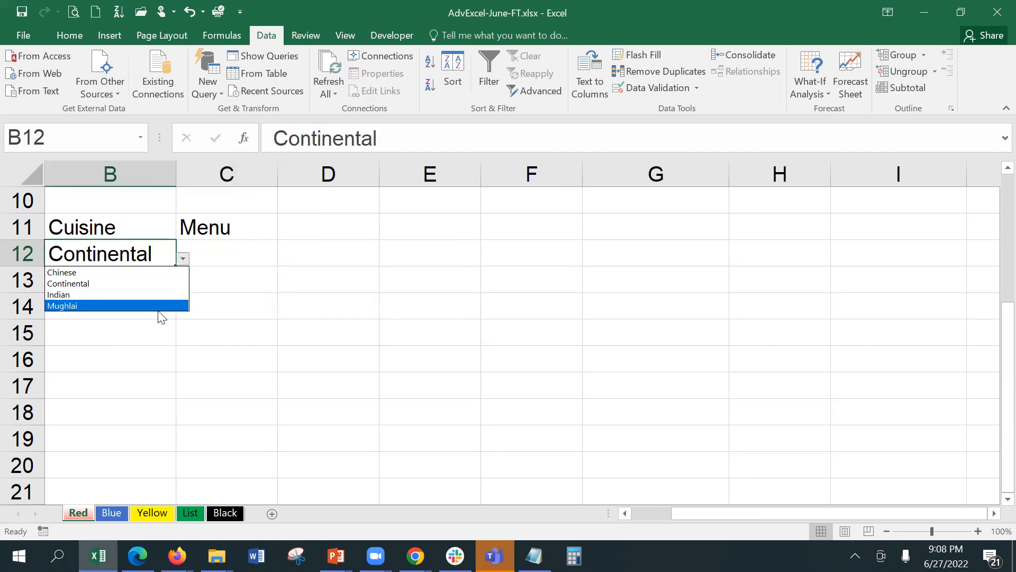
click(158, 306)
click(224, 278)
click(262, 252)
click(285, 259)
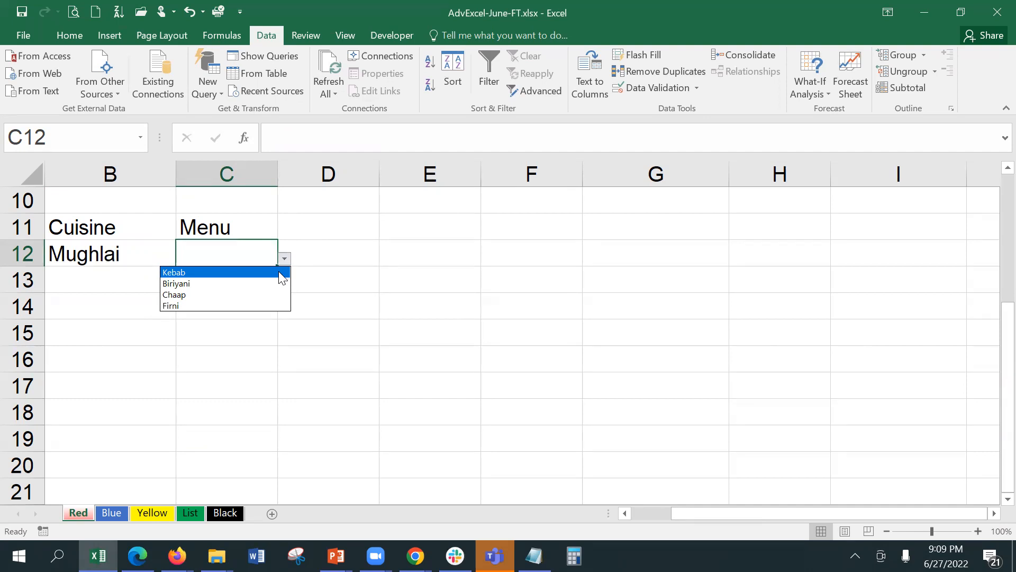
click(337, 259)
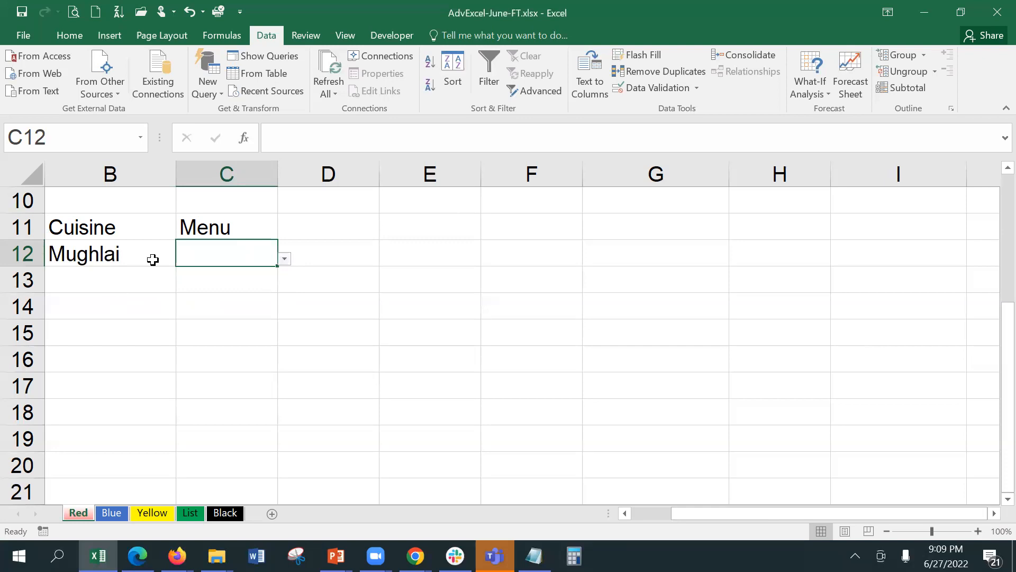
click(86, 256)
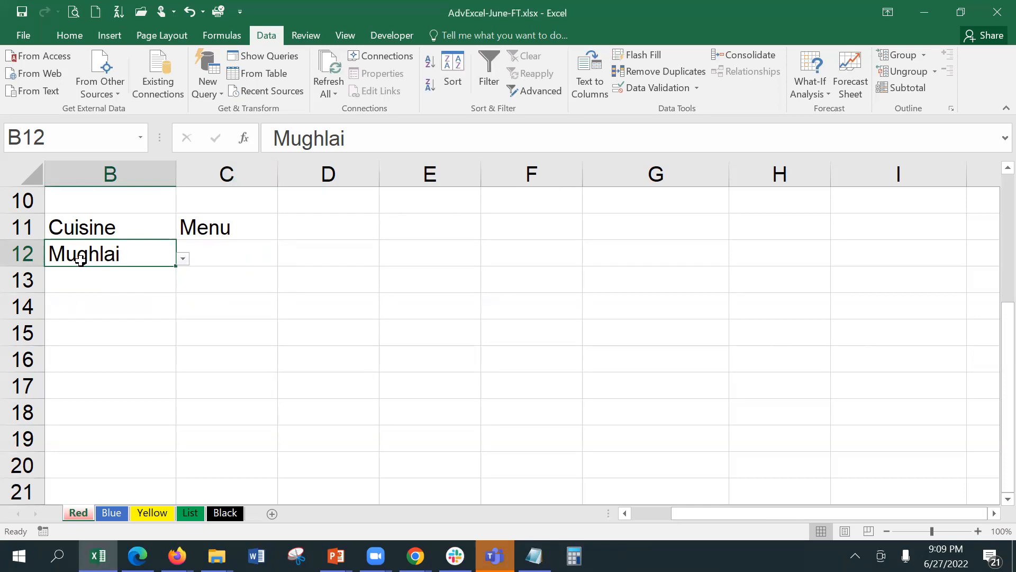
click(415, 230)
Enter headers State in E11, City in F11, Bank in H11 and Branch in I11.
text(Dtat)
key(BackSpace)
key(BackSpace)
key(BackSpace)
key(BackSpace)
text(State)
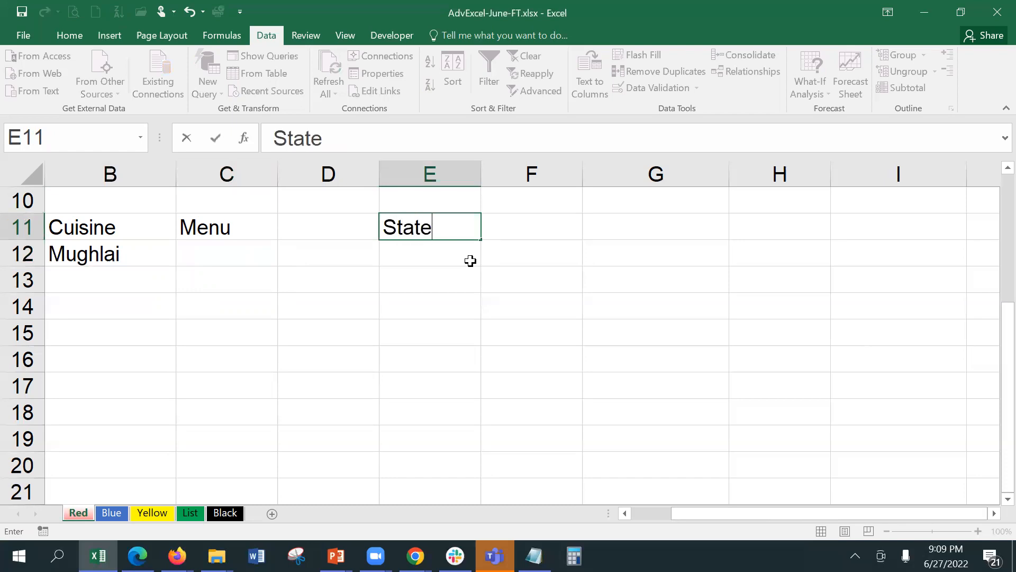
key(Tab)
text(City)
key(Tab)
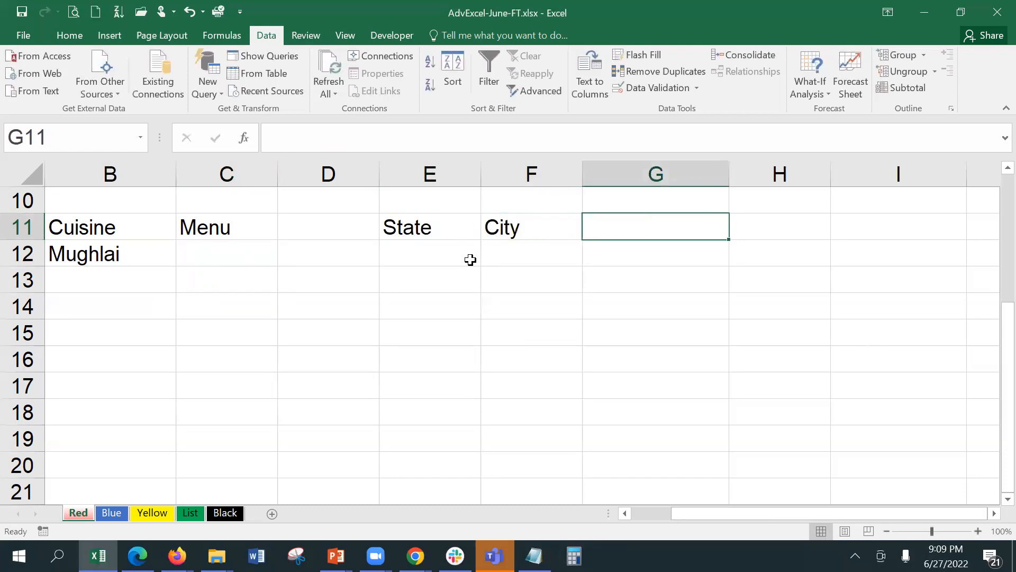
key(Tab)
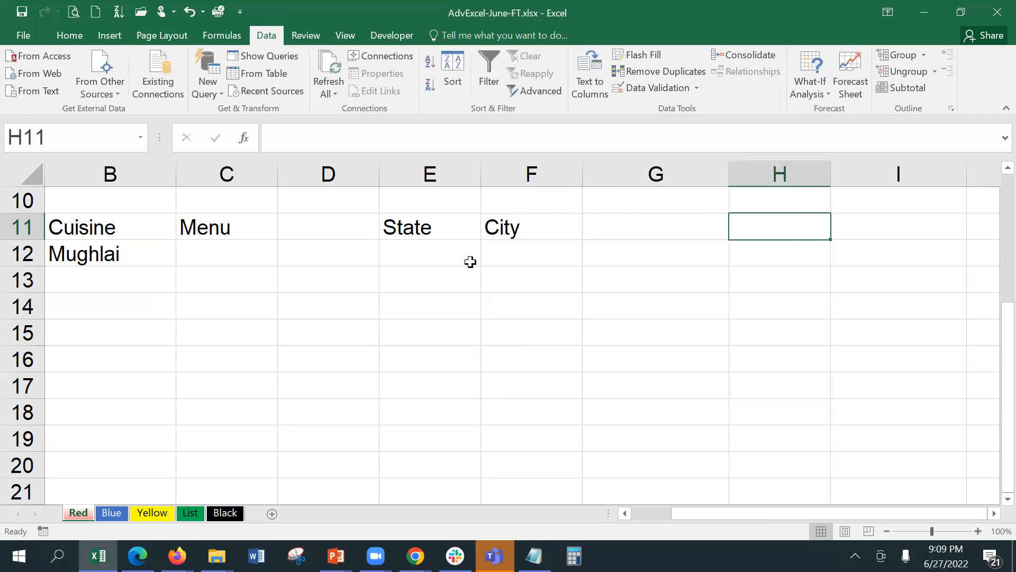
text(B)
text(k)
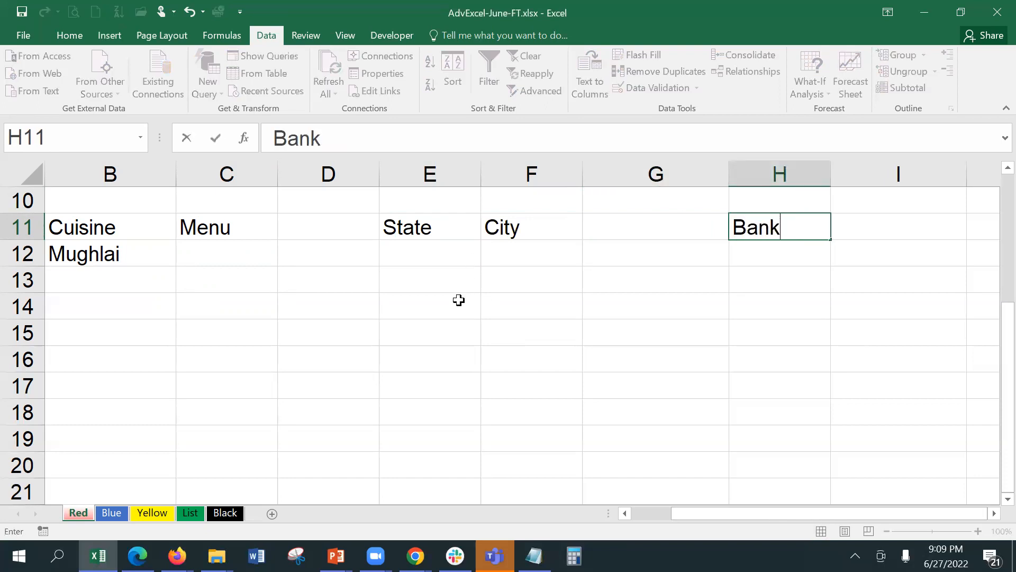
key(Tab)
text(BRa)
key(BackSpace)
key(BackSpace)
text(rac)
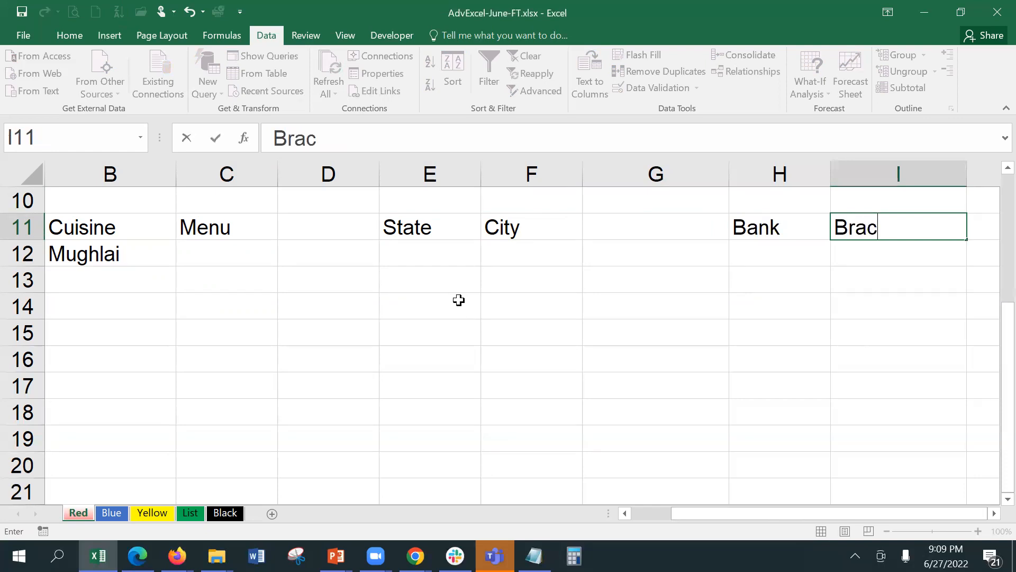
key(BackSpace)
text(nch)
key(Return)
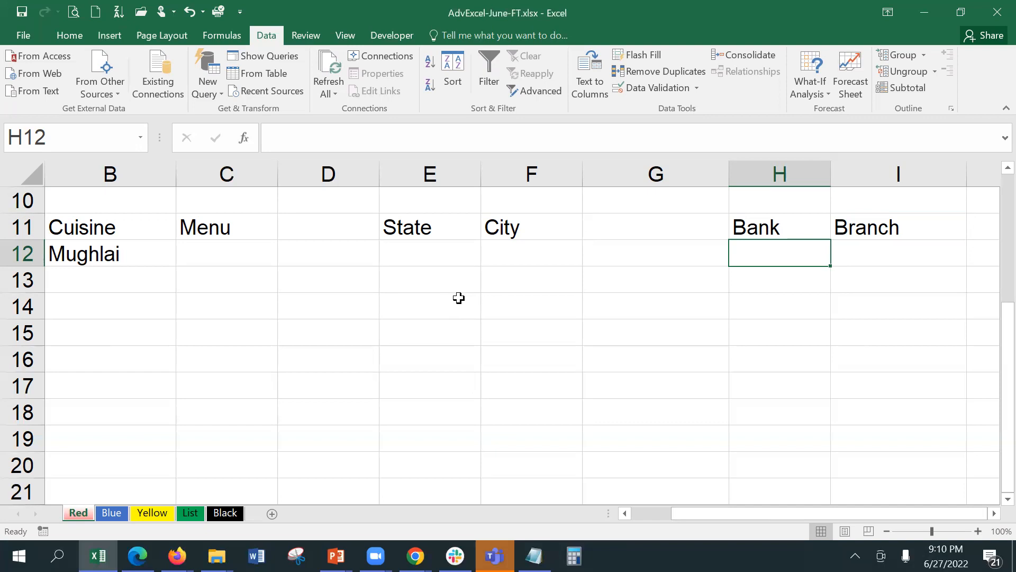
click(191, 513)
click(407, 225)
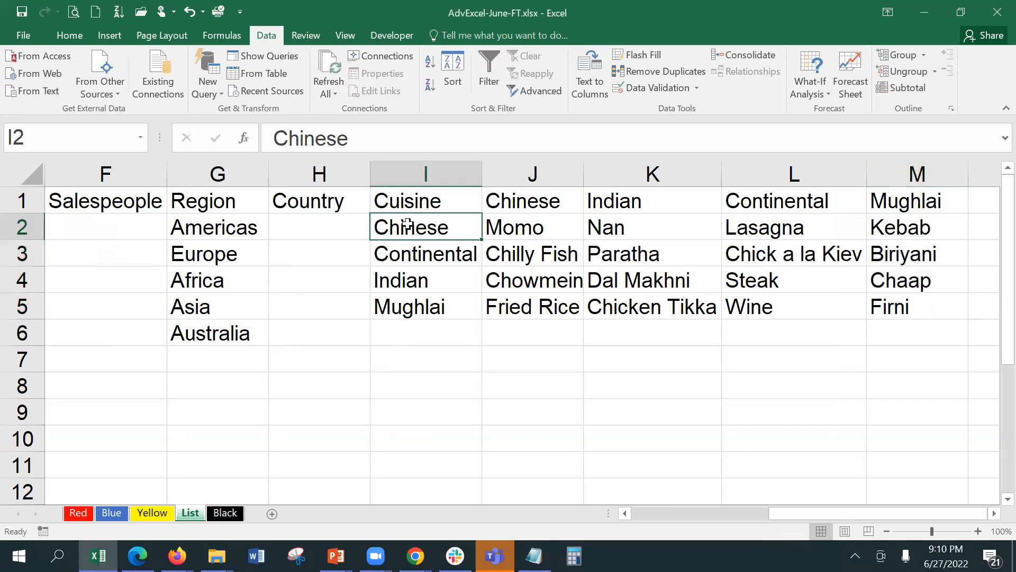
drag(408, 218, 423, 299)
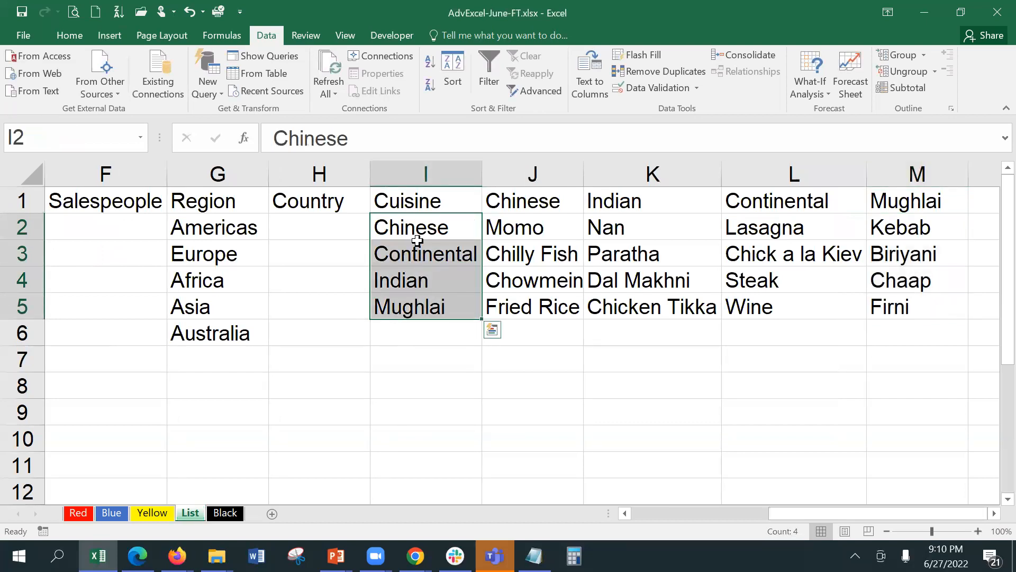
click(424, 353)
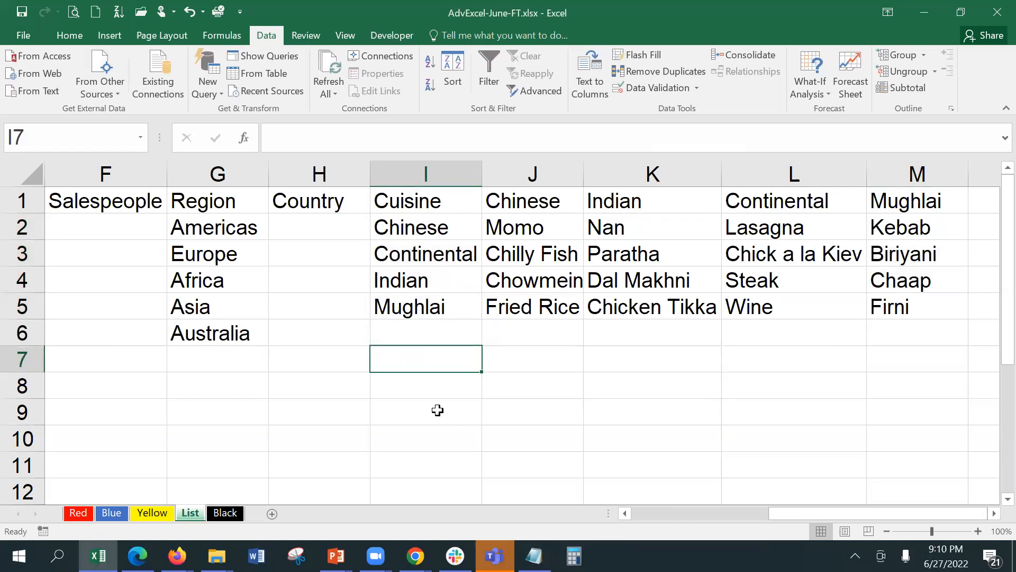
click(523, 207)
drag(525, 220, 543, 299)
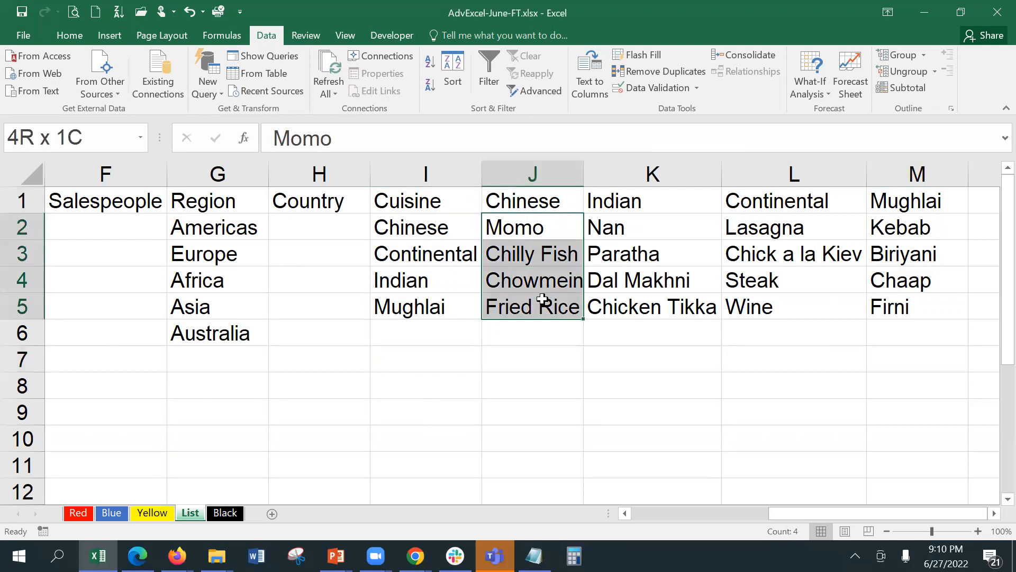
drag(542, 299, 543, 300)
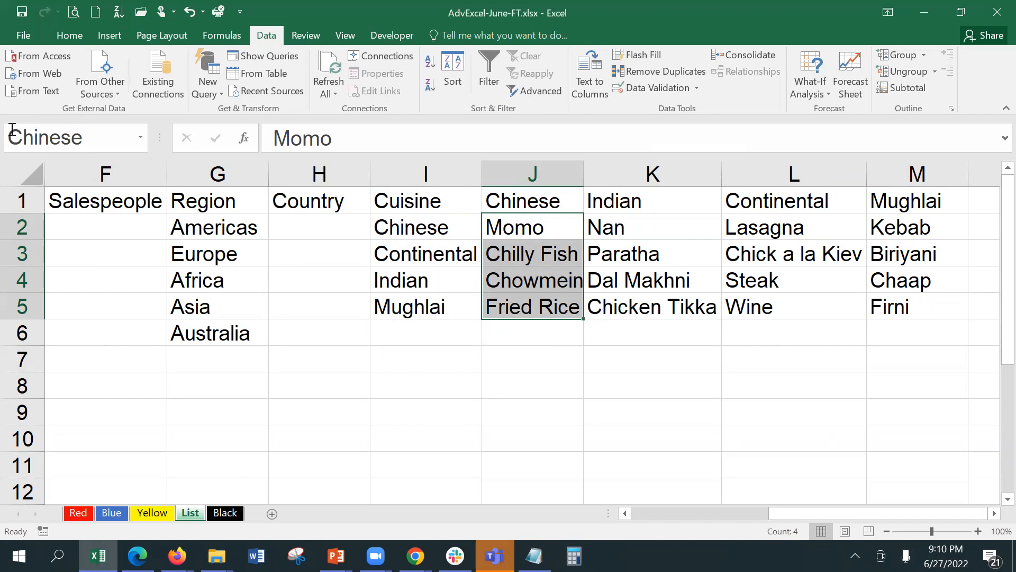
drag(606, 218, 618, 307)
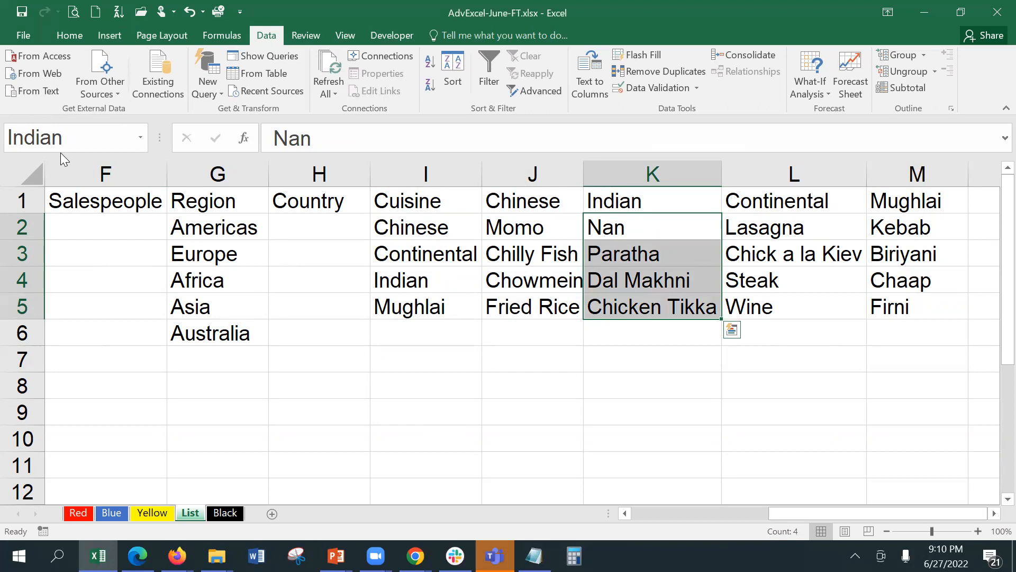
drag(818, 231, 813, 297)
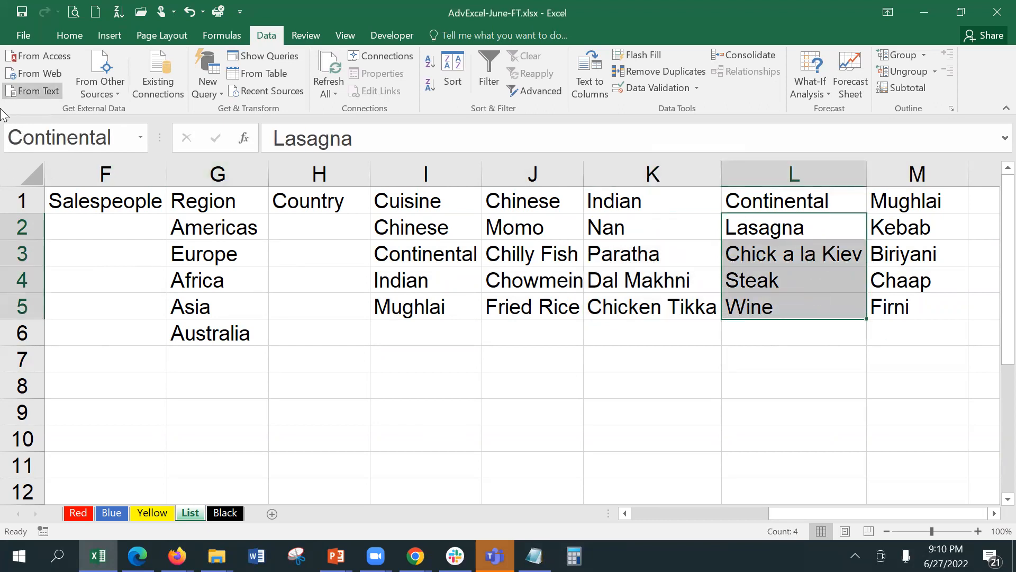
drag(899, 233, 900, 309)
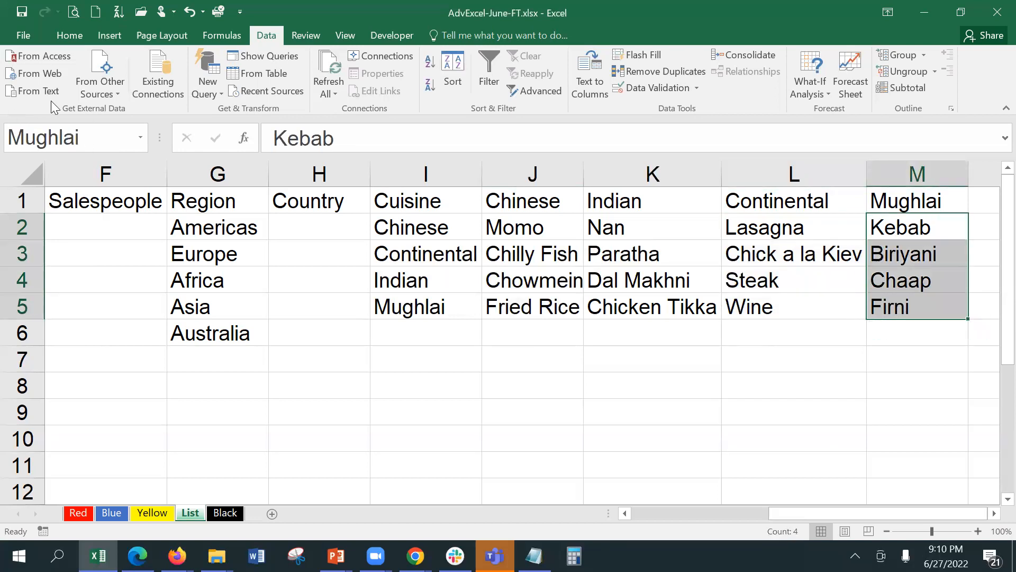
click(82, 514)
Review B12's validation sourced from List!$I$2:$I$5, then open C12's =INDIRECT(B12) list validation.
click(129, 260)
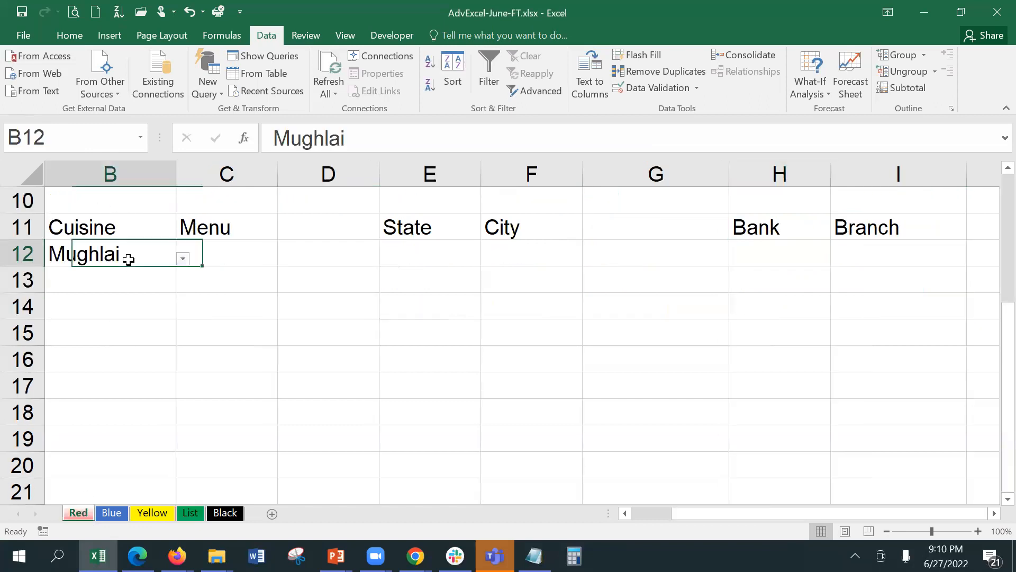
click(654, 89)
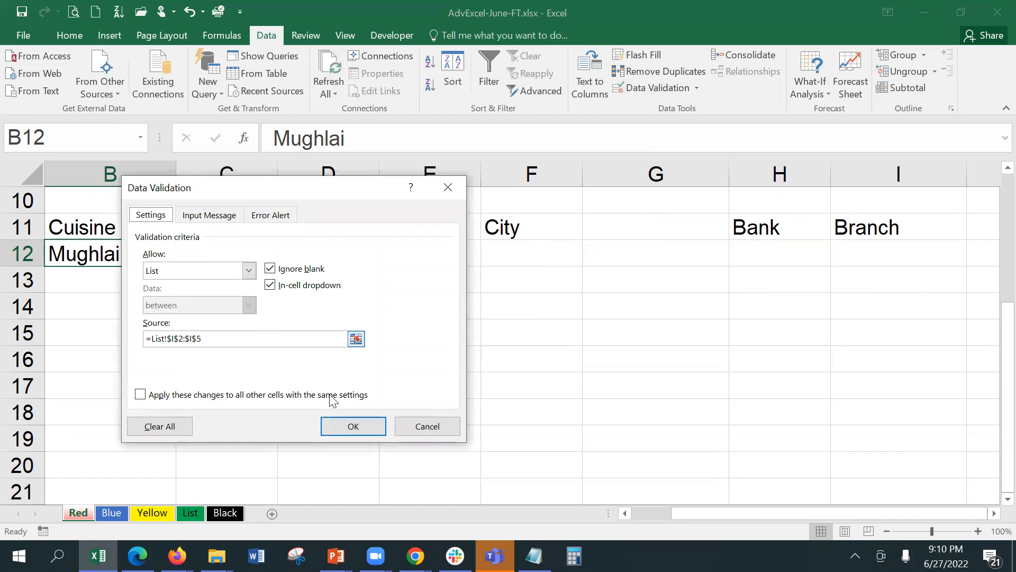
click(352, 426)
click(221, 256)
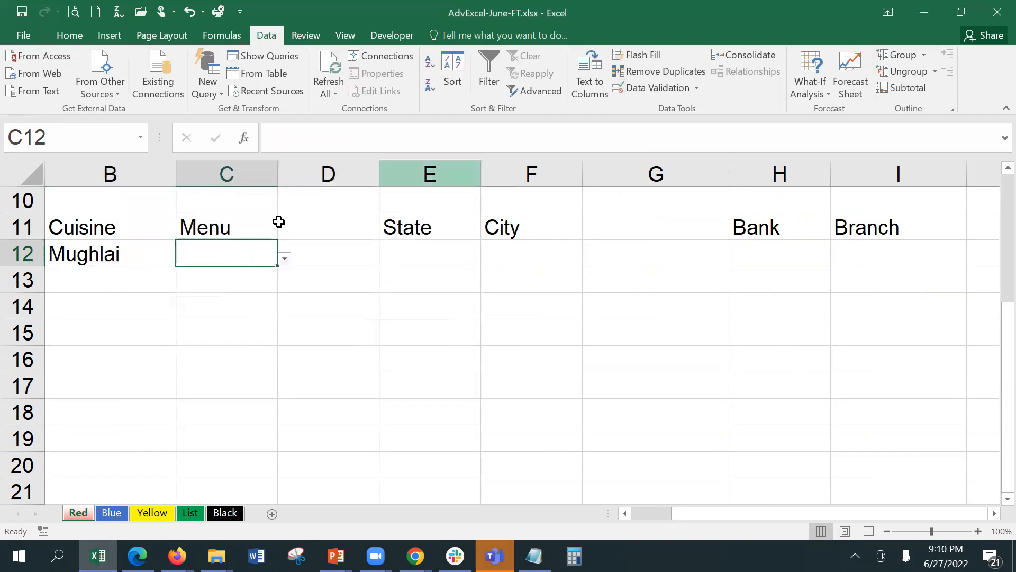
click(640, 89)
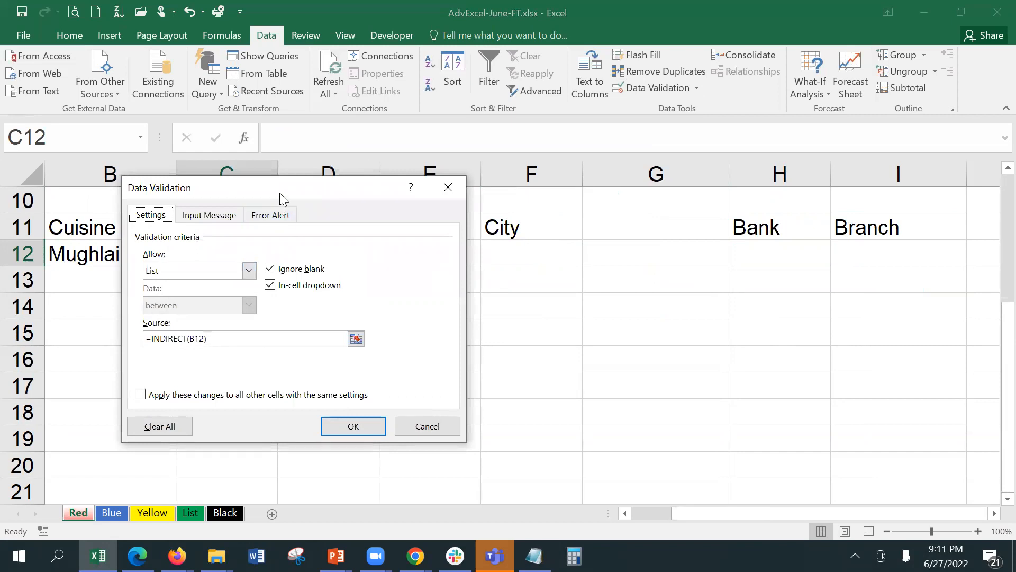
drag(291, 193, 483, 180)
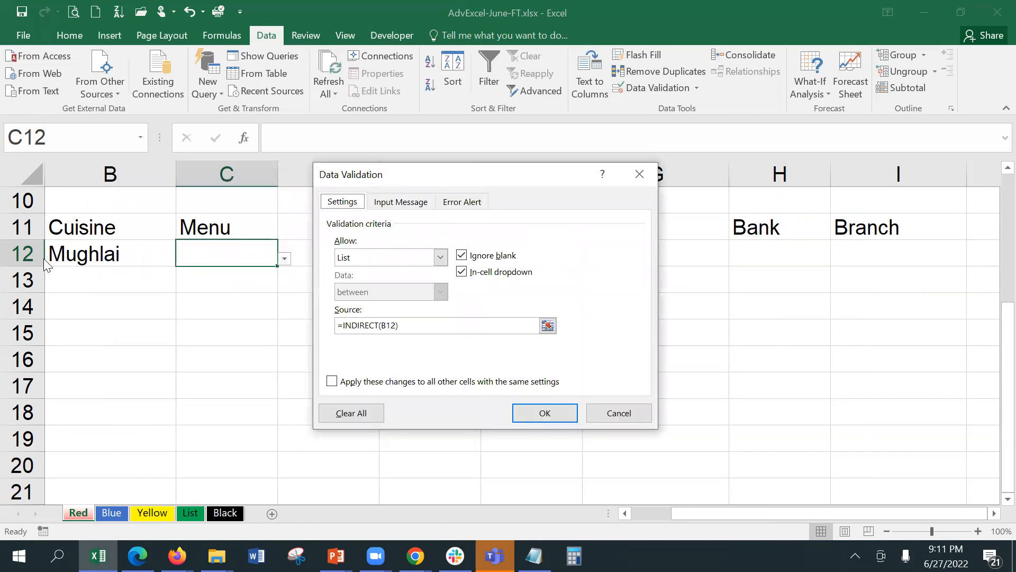